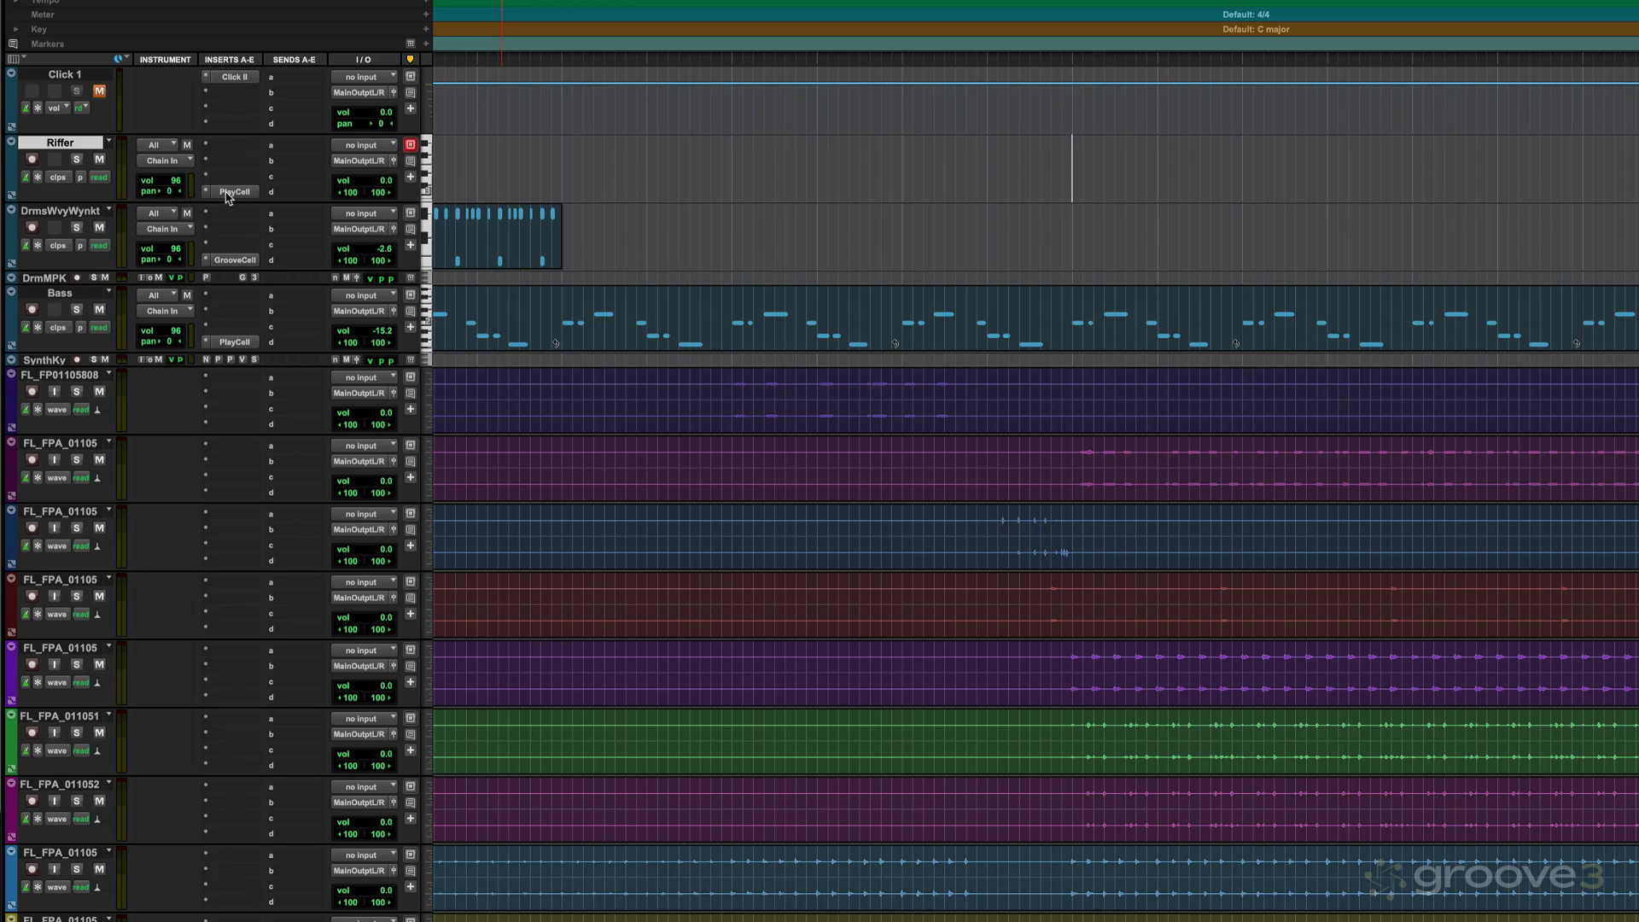
- Insert the Audiomodern Riffer (stereo) MIDI plug-in on an empty insert slot of the Riffer track
left_click(205, 177)
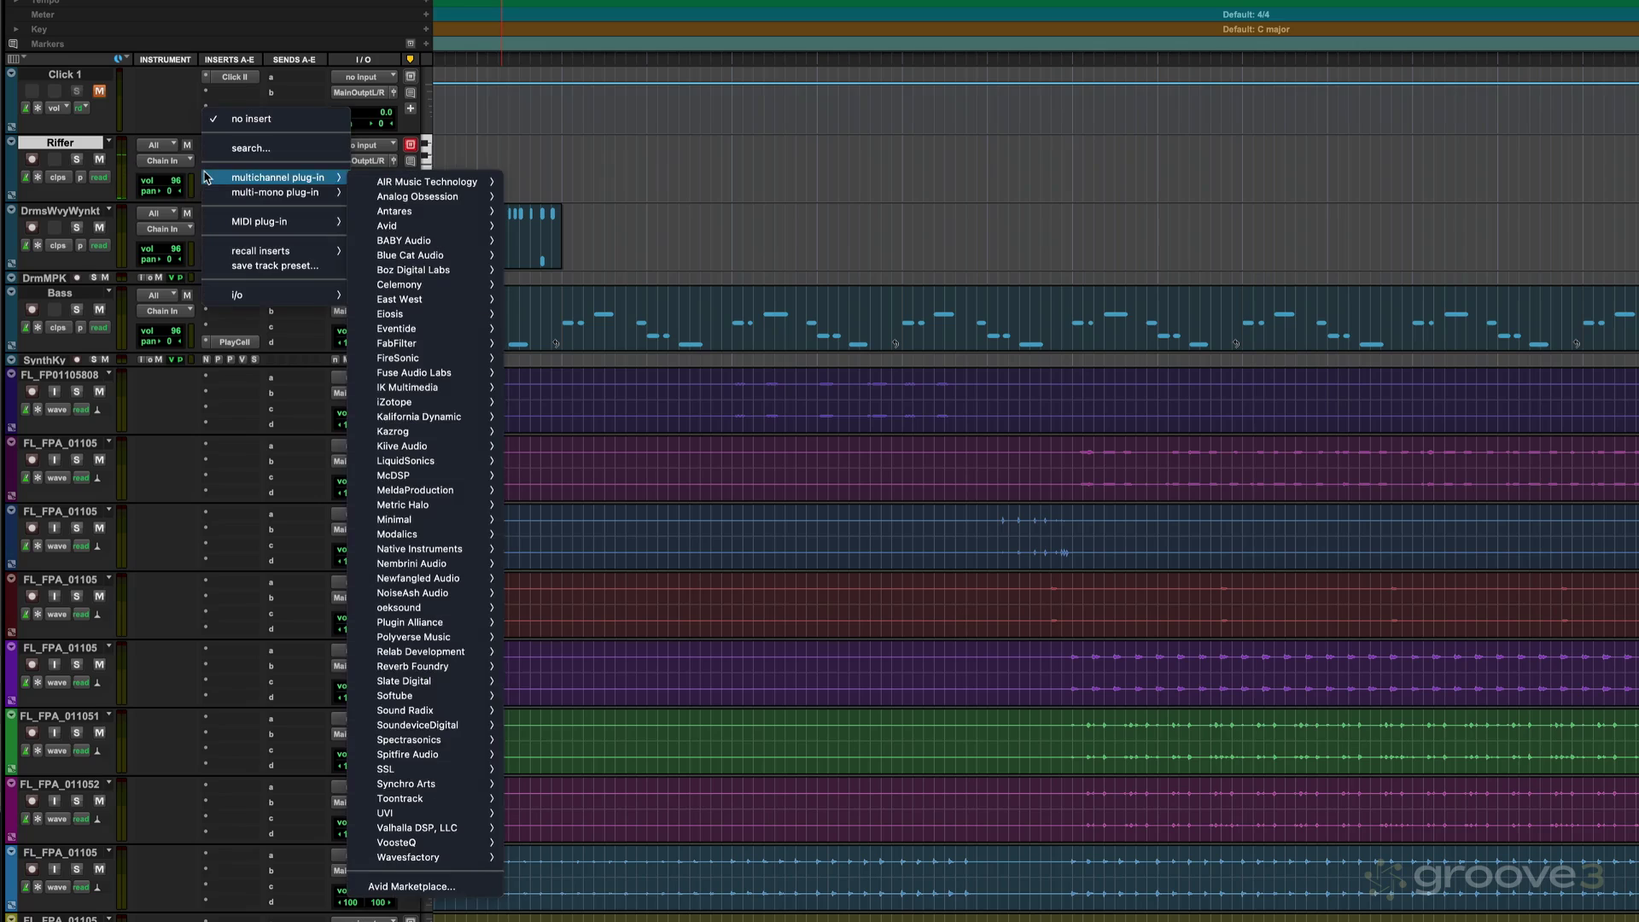
mouse_move(333, 222)
mouse_move(399, 231)
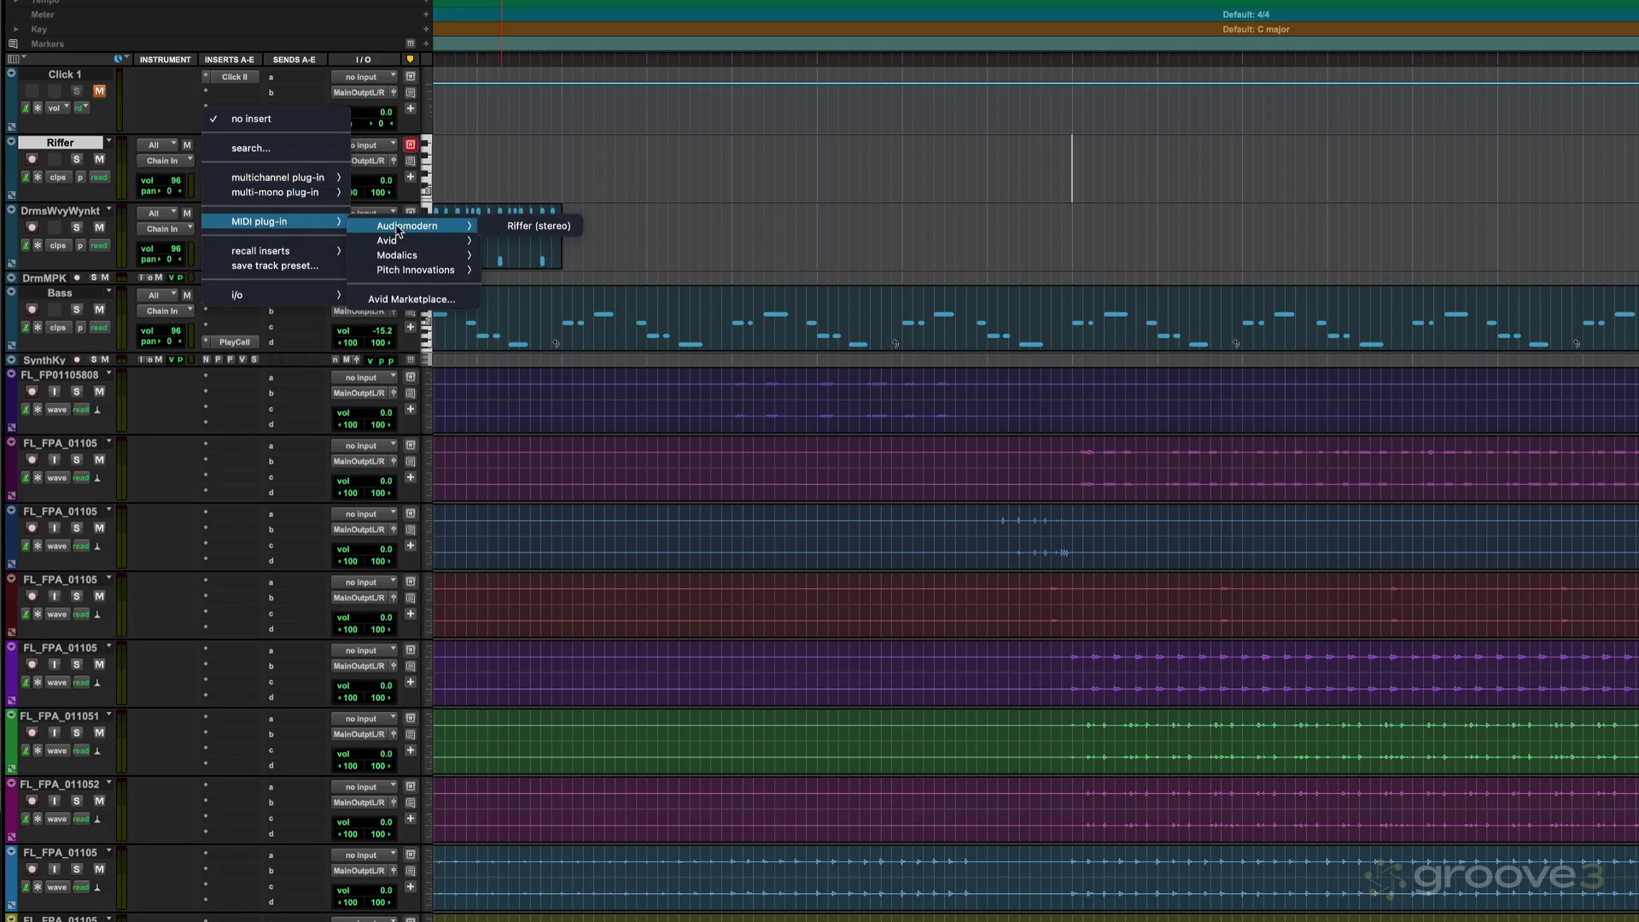
left_click(537, 227)
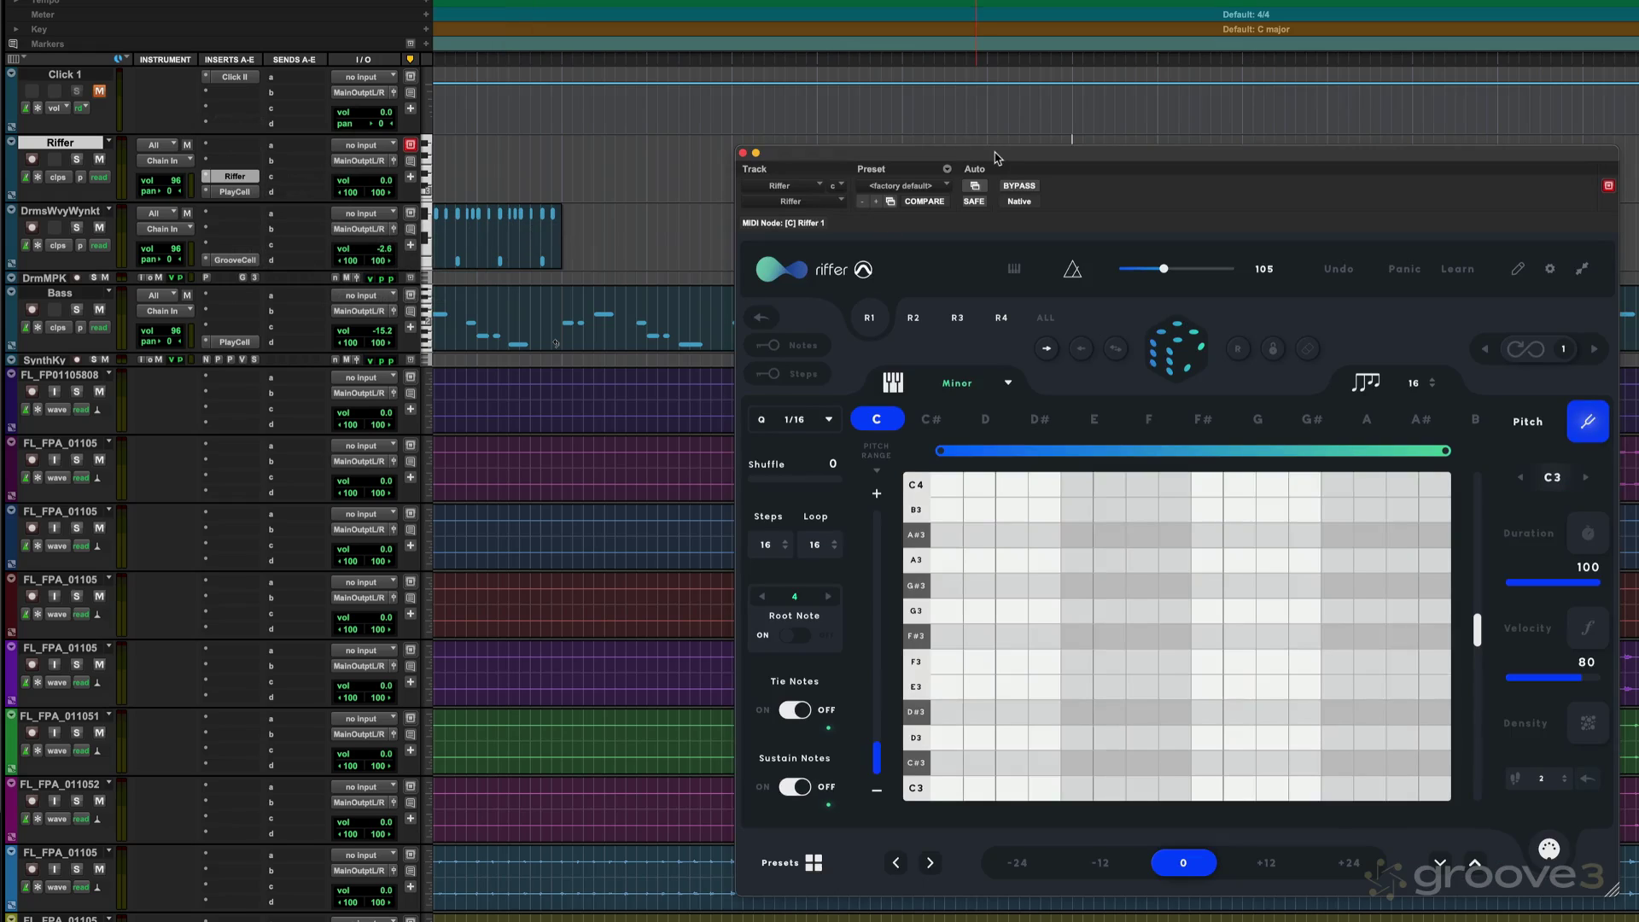
- Reposition the Riffer window and set the riff to key C with the Pentatonic Neutral scale
left_click_drag(997, 158, 984, 178)
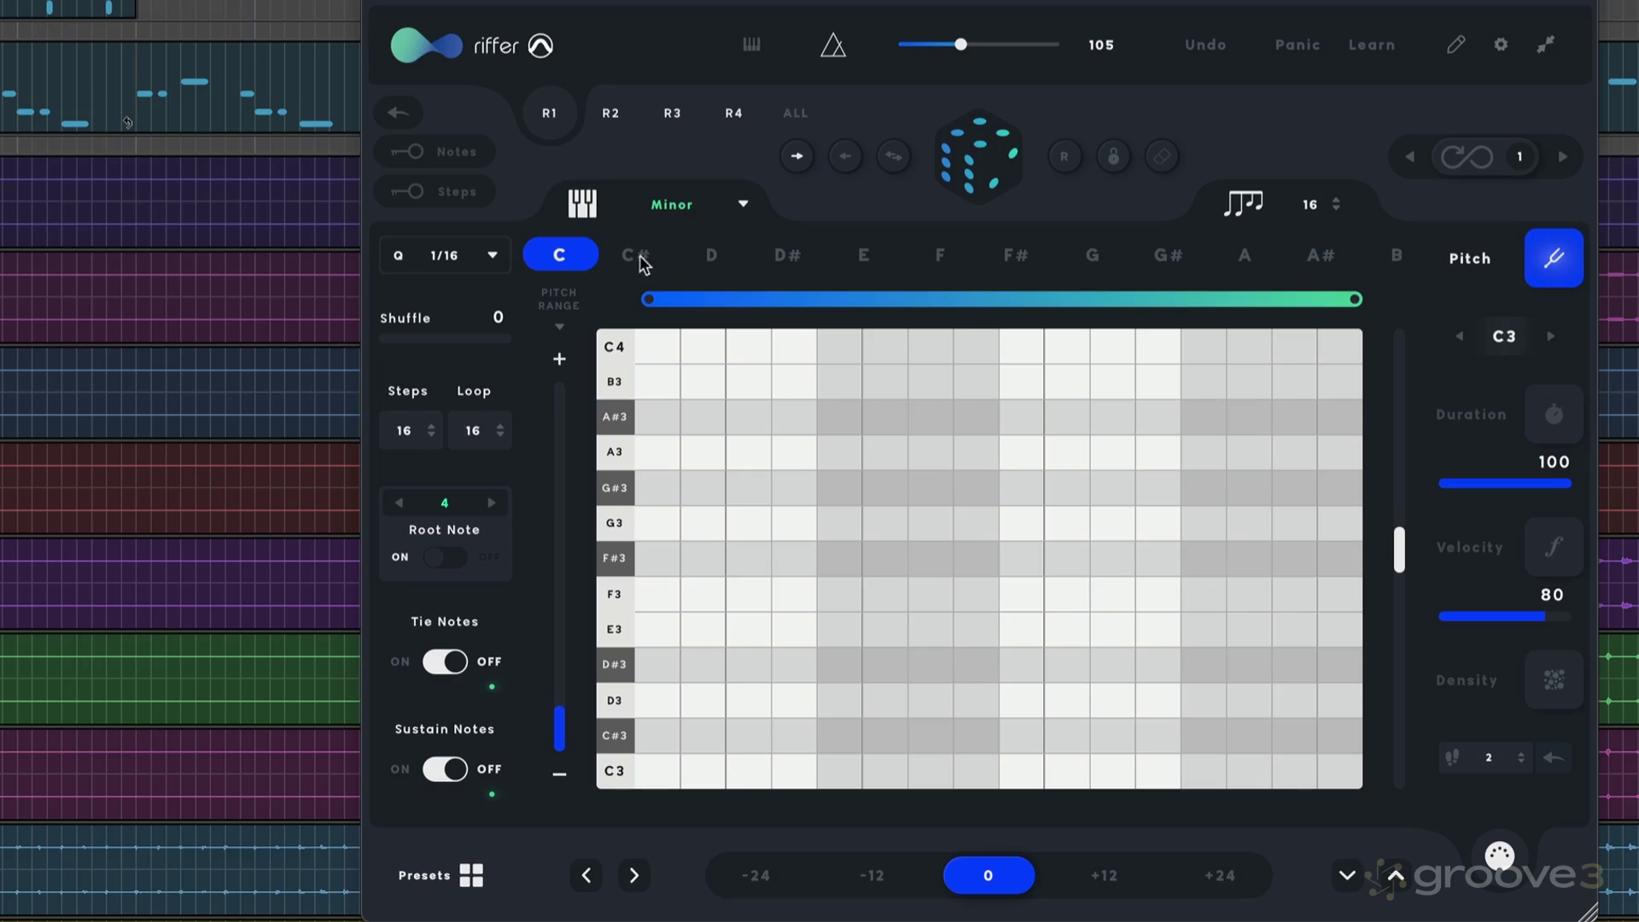
left_click(635, 254)
left_click(711, 254)
left_click(559, 255)
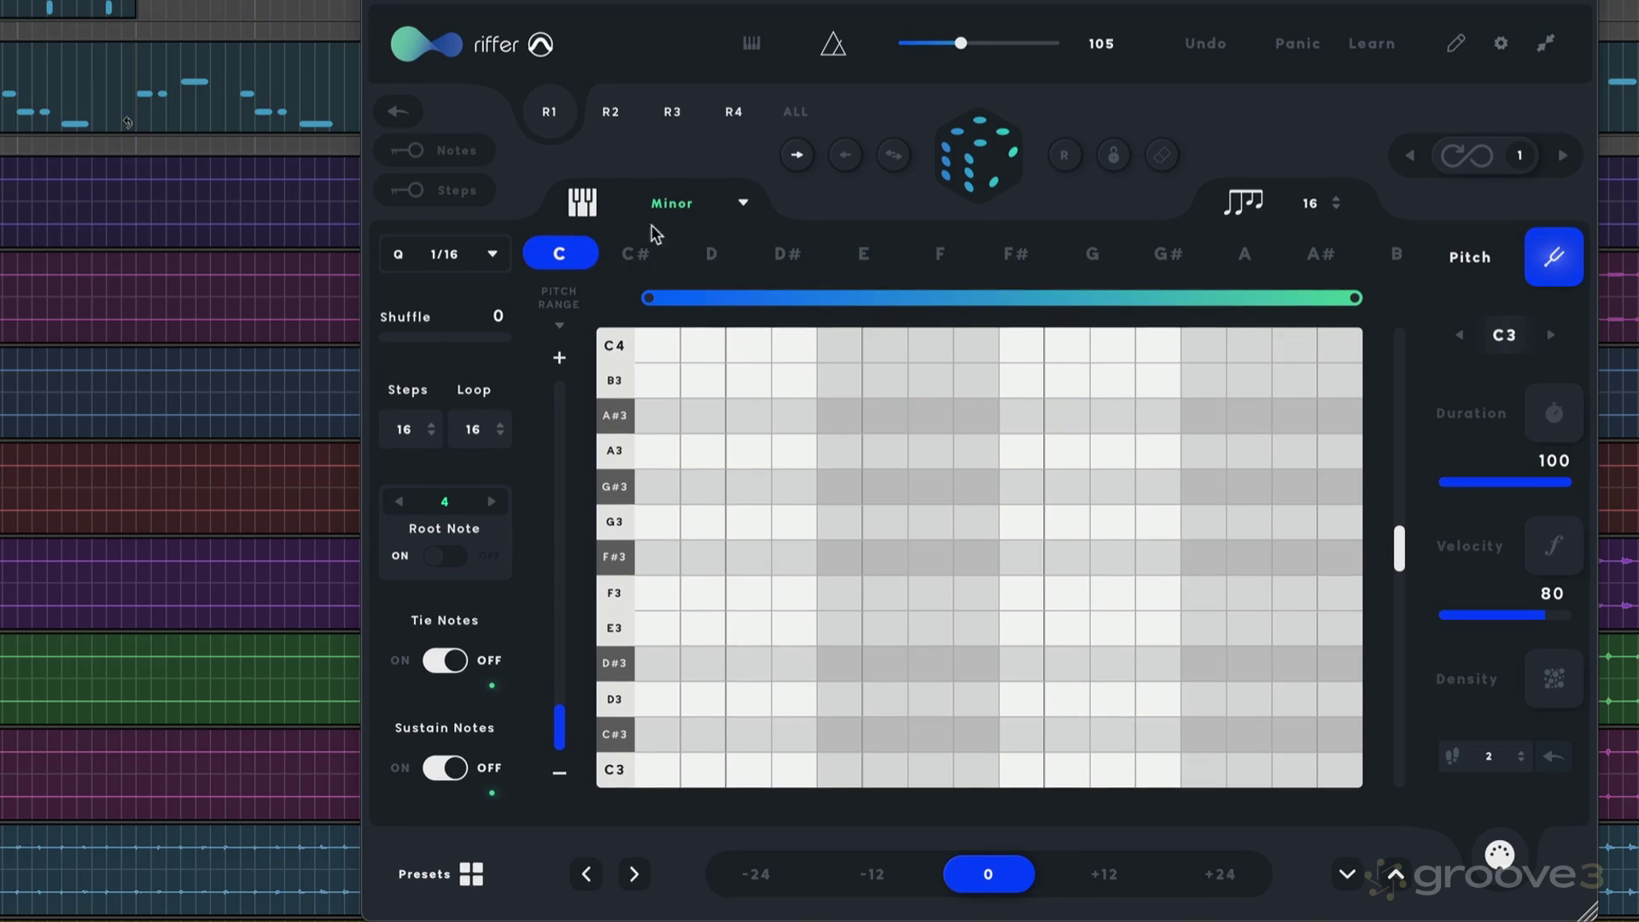
left_click(706, 209)
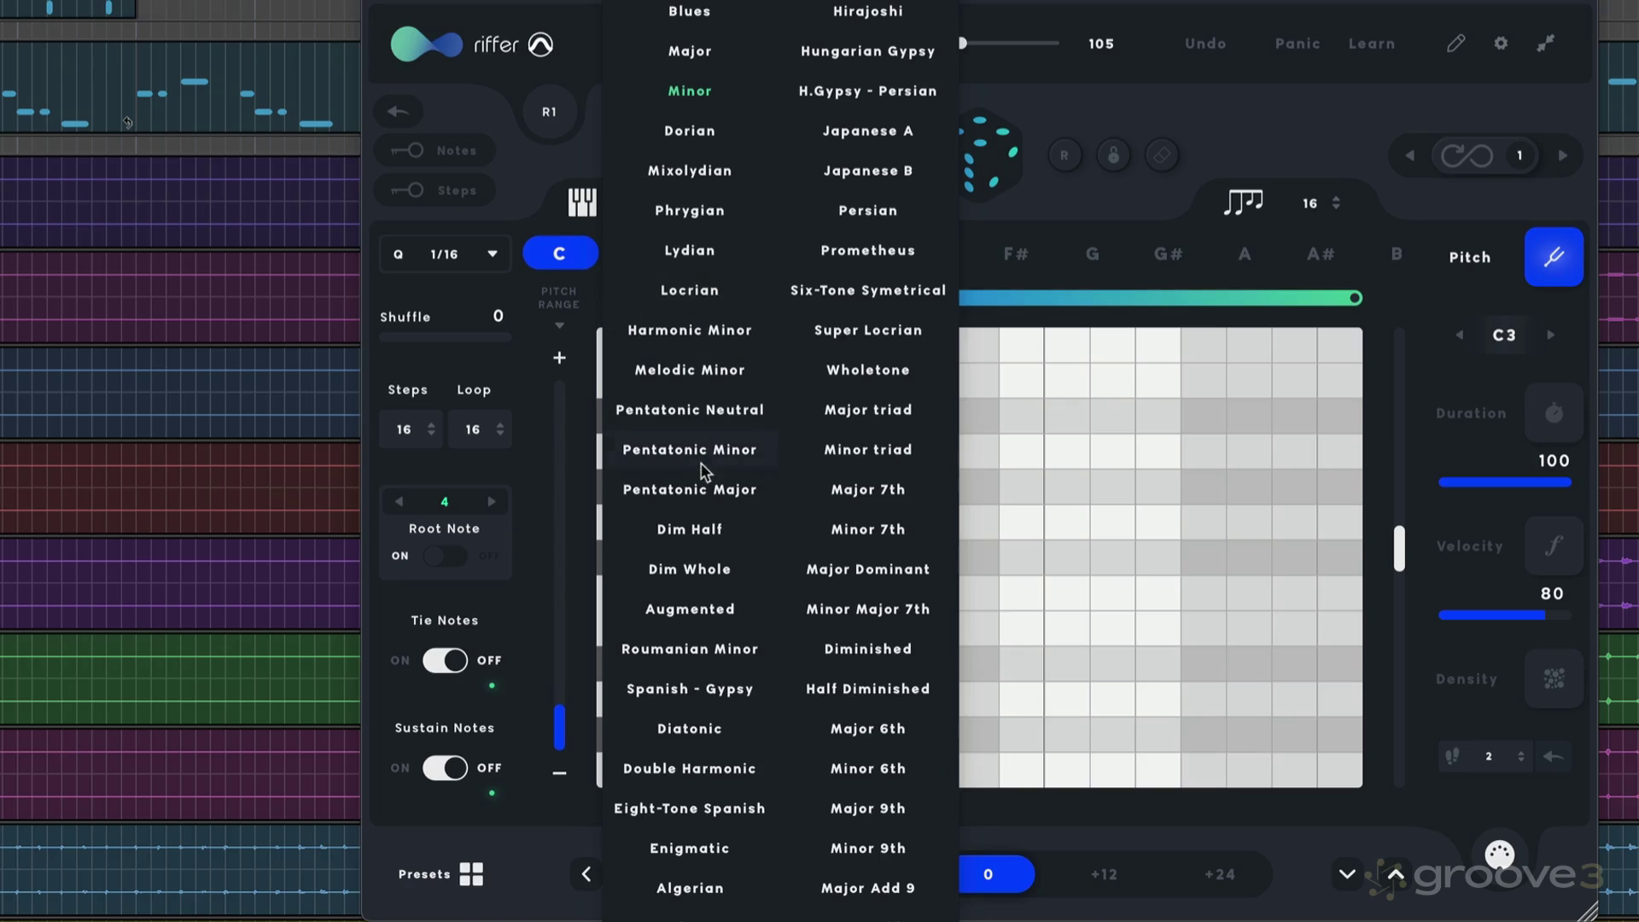
left_click(698, 410)
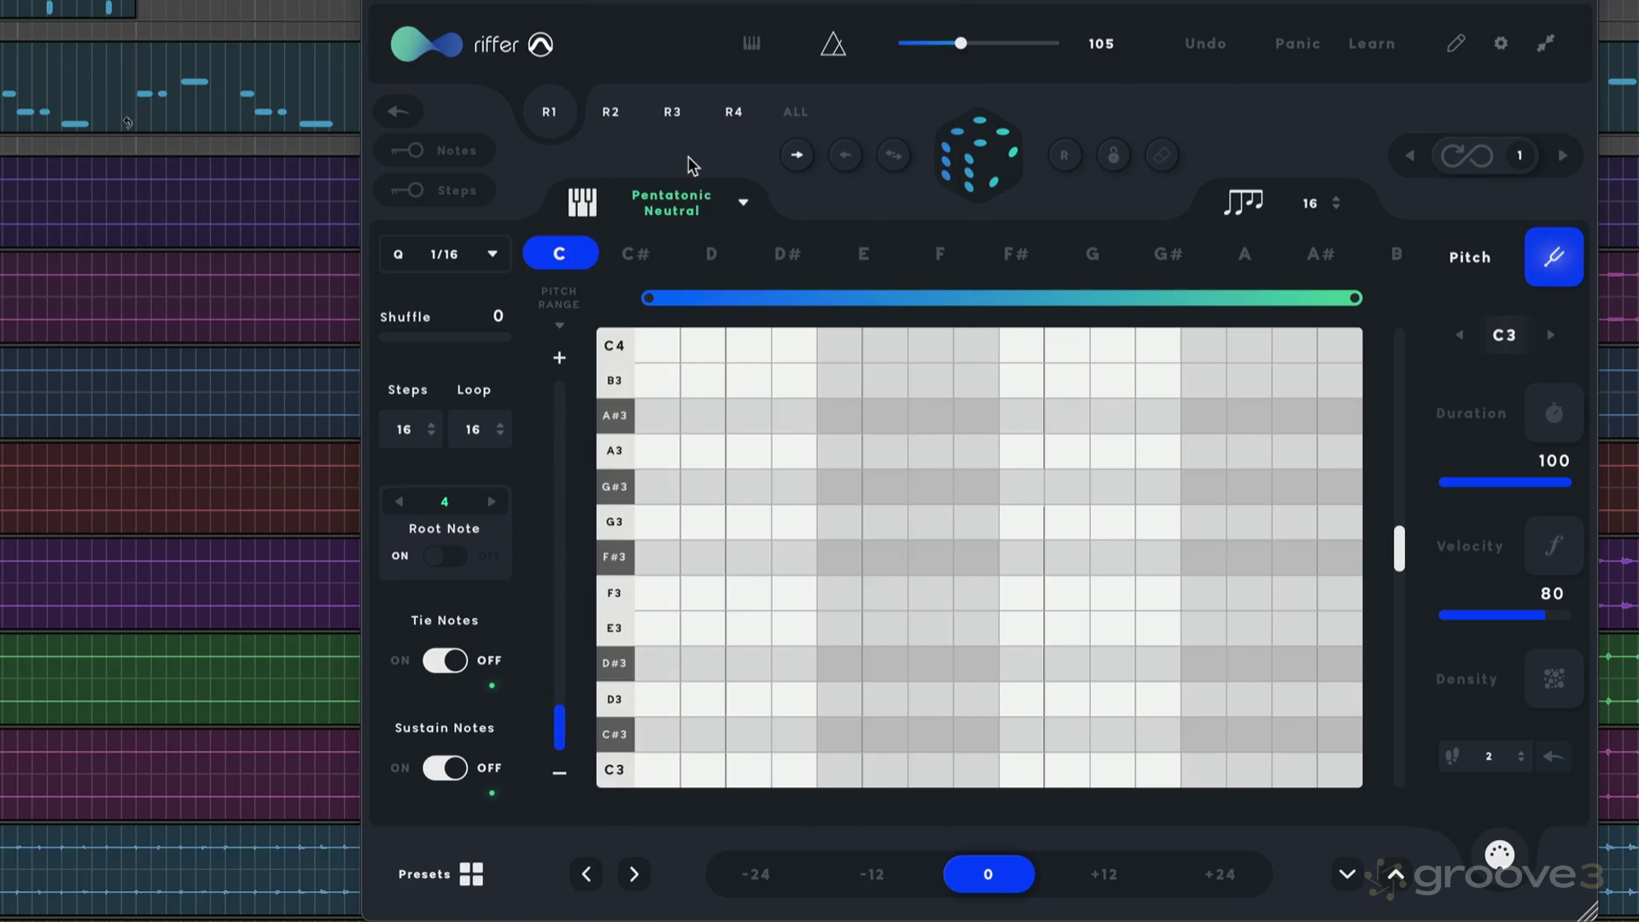
- Roll a random 16-step riff, audition it, and re-roll it into a new pattern
left_click(985, 165)
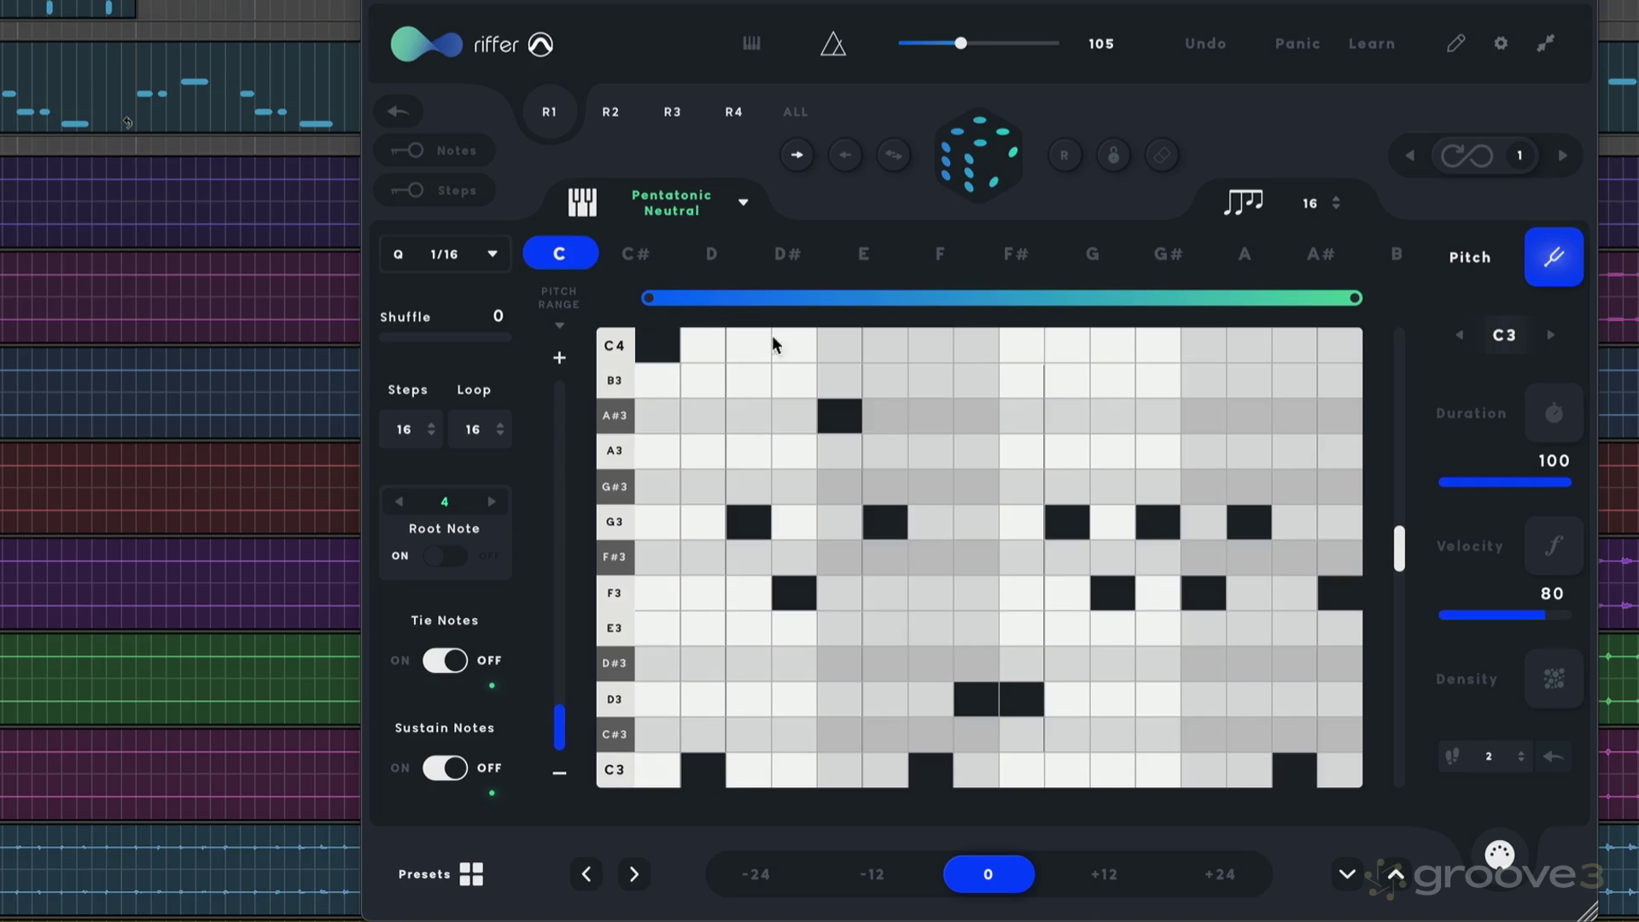
key("space")
left_click(980, 155)
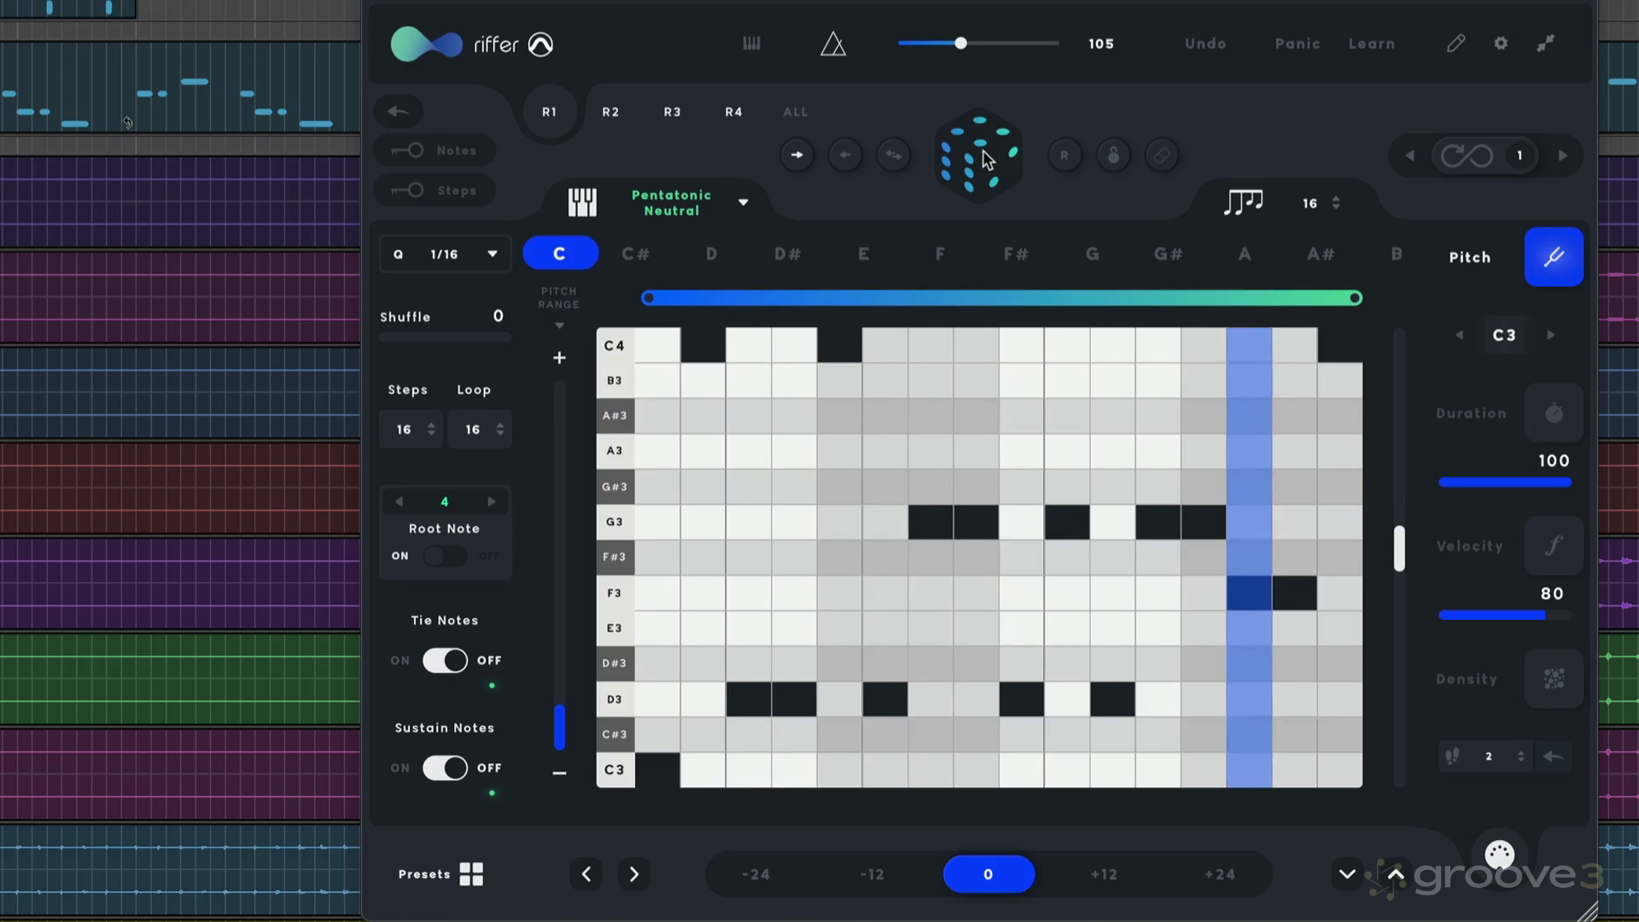
key("space")
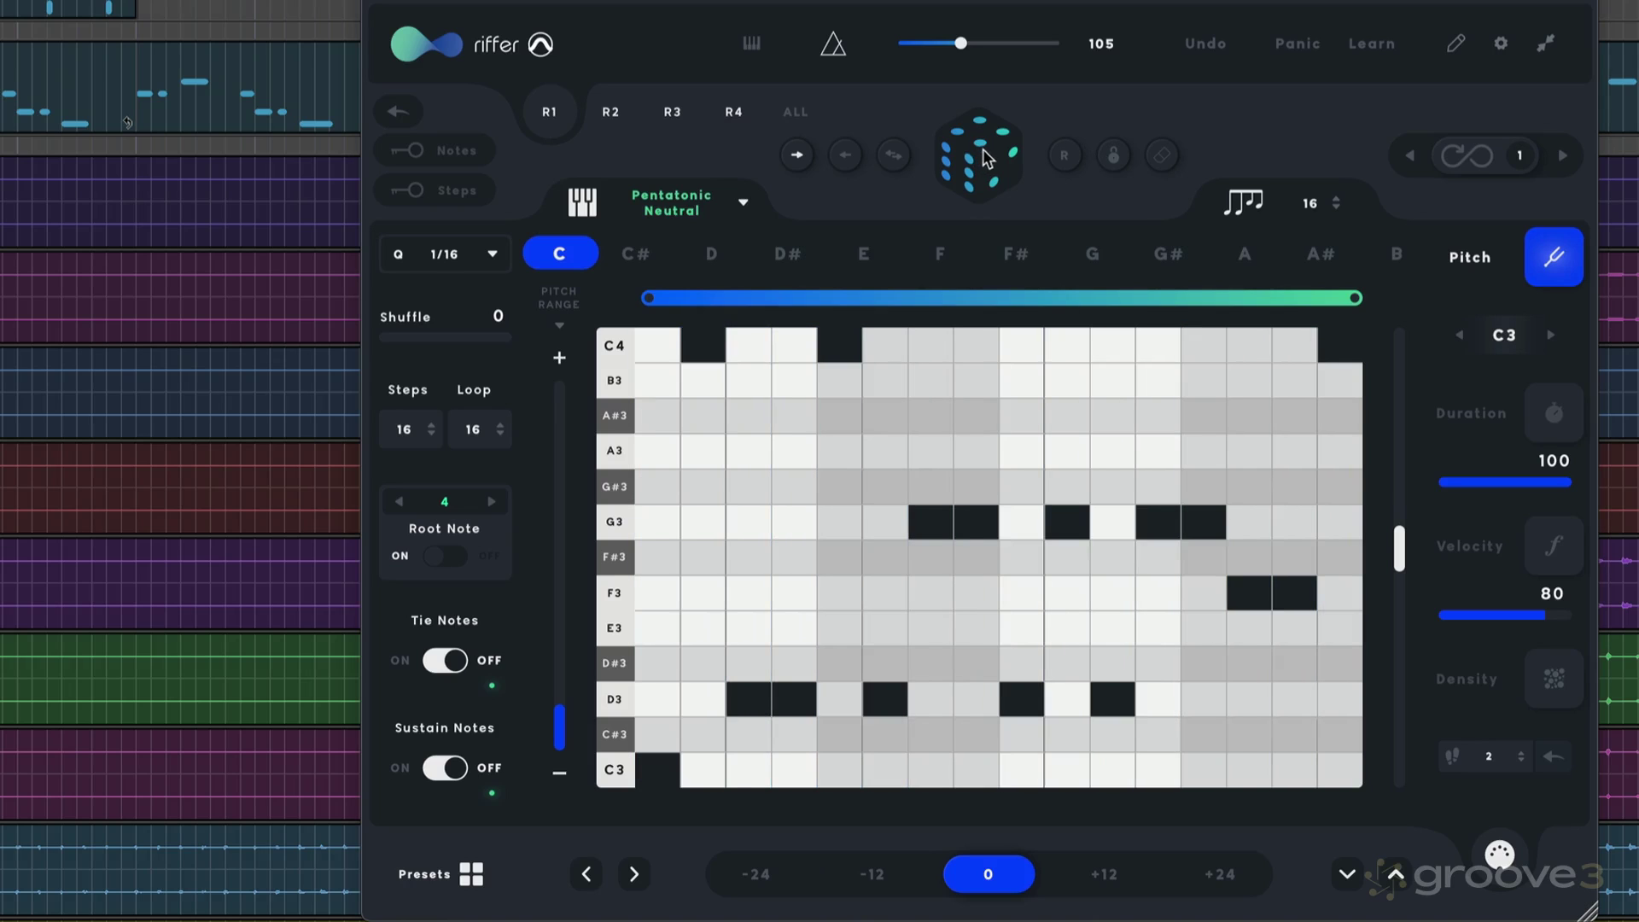
- In the Duration lane, shorten the notes on steps 3, 6, 8, 10 and 11
left_click(1556, 421)
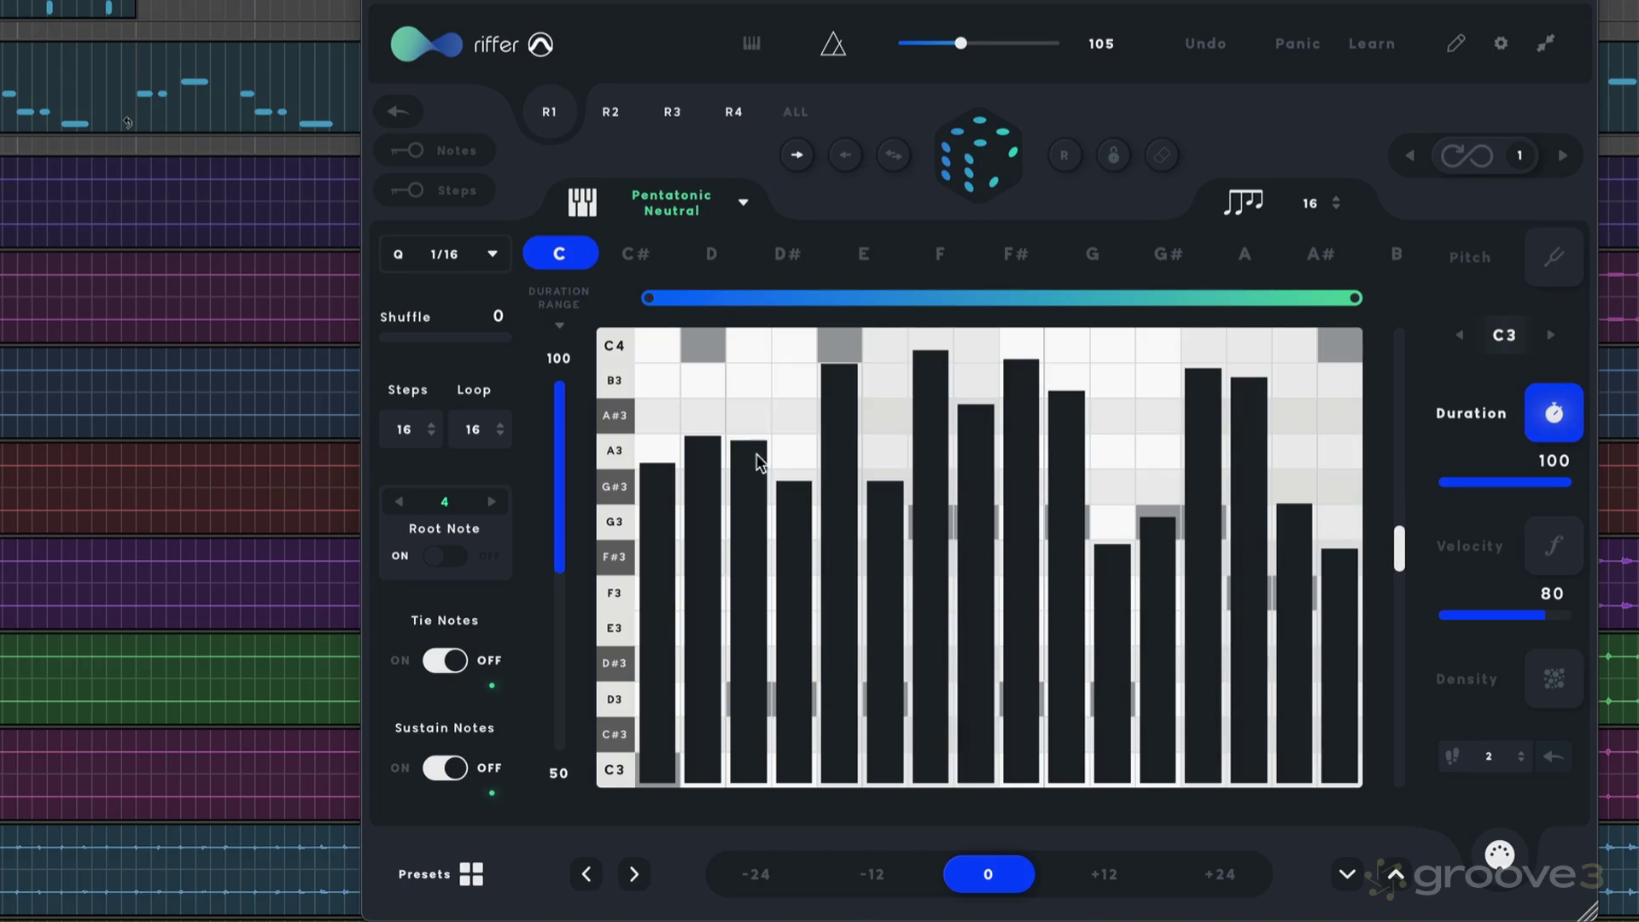
left_click_drag(749, 544, 749, 570)
left_click_drag(885, 499, 888, 589)
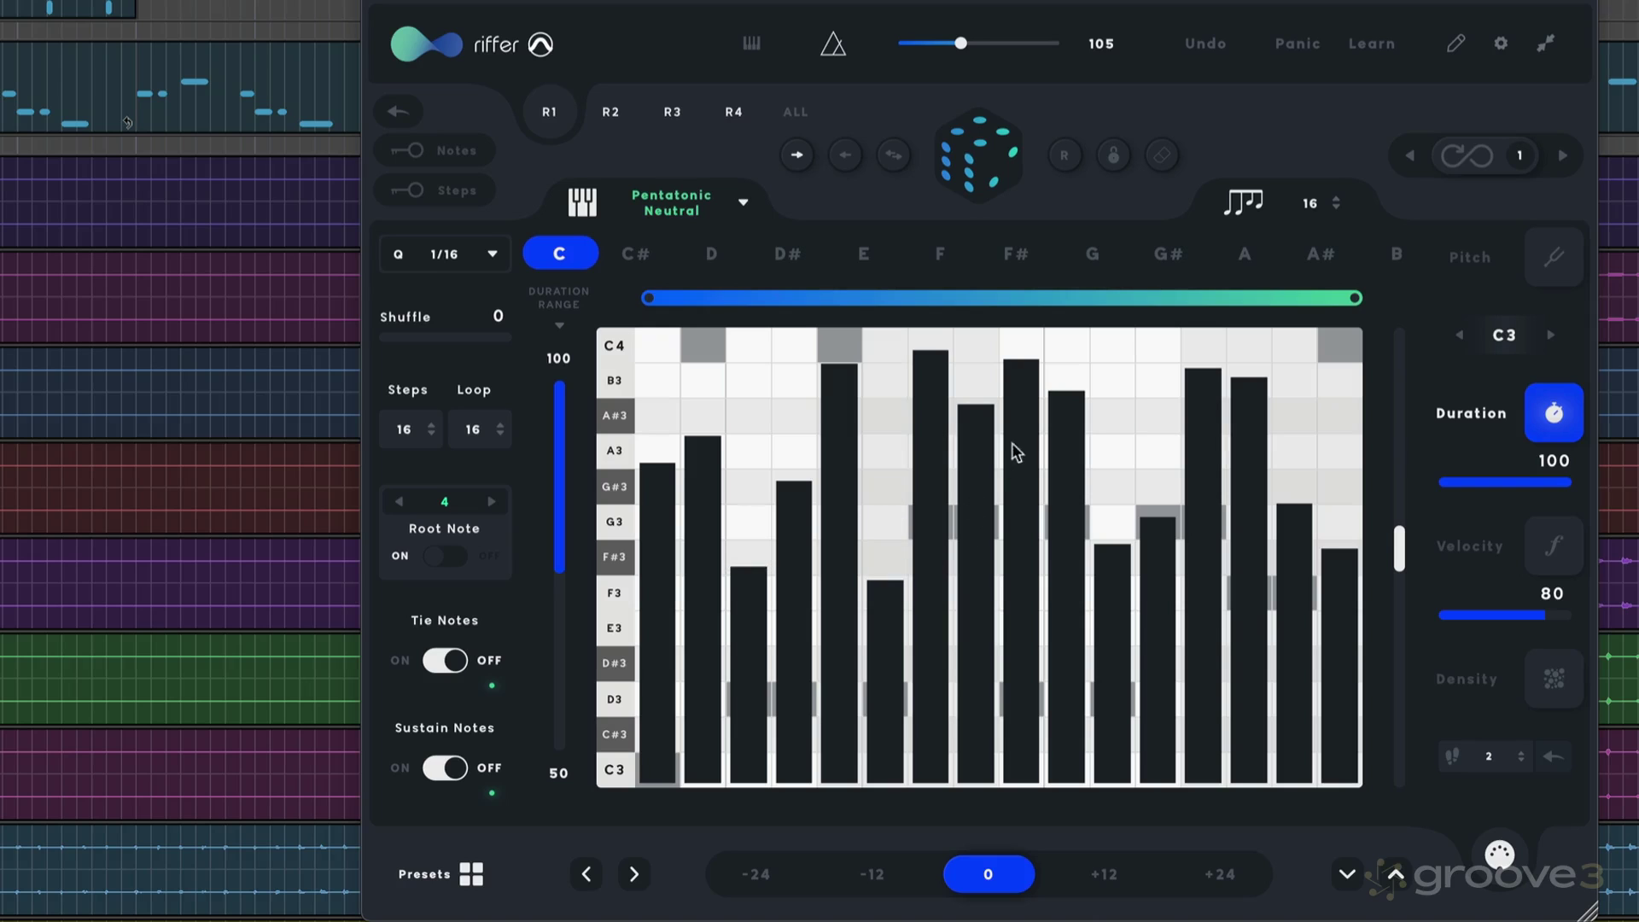
left_click_drag(982, 437, 976, 715)
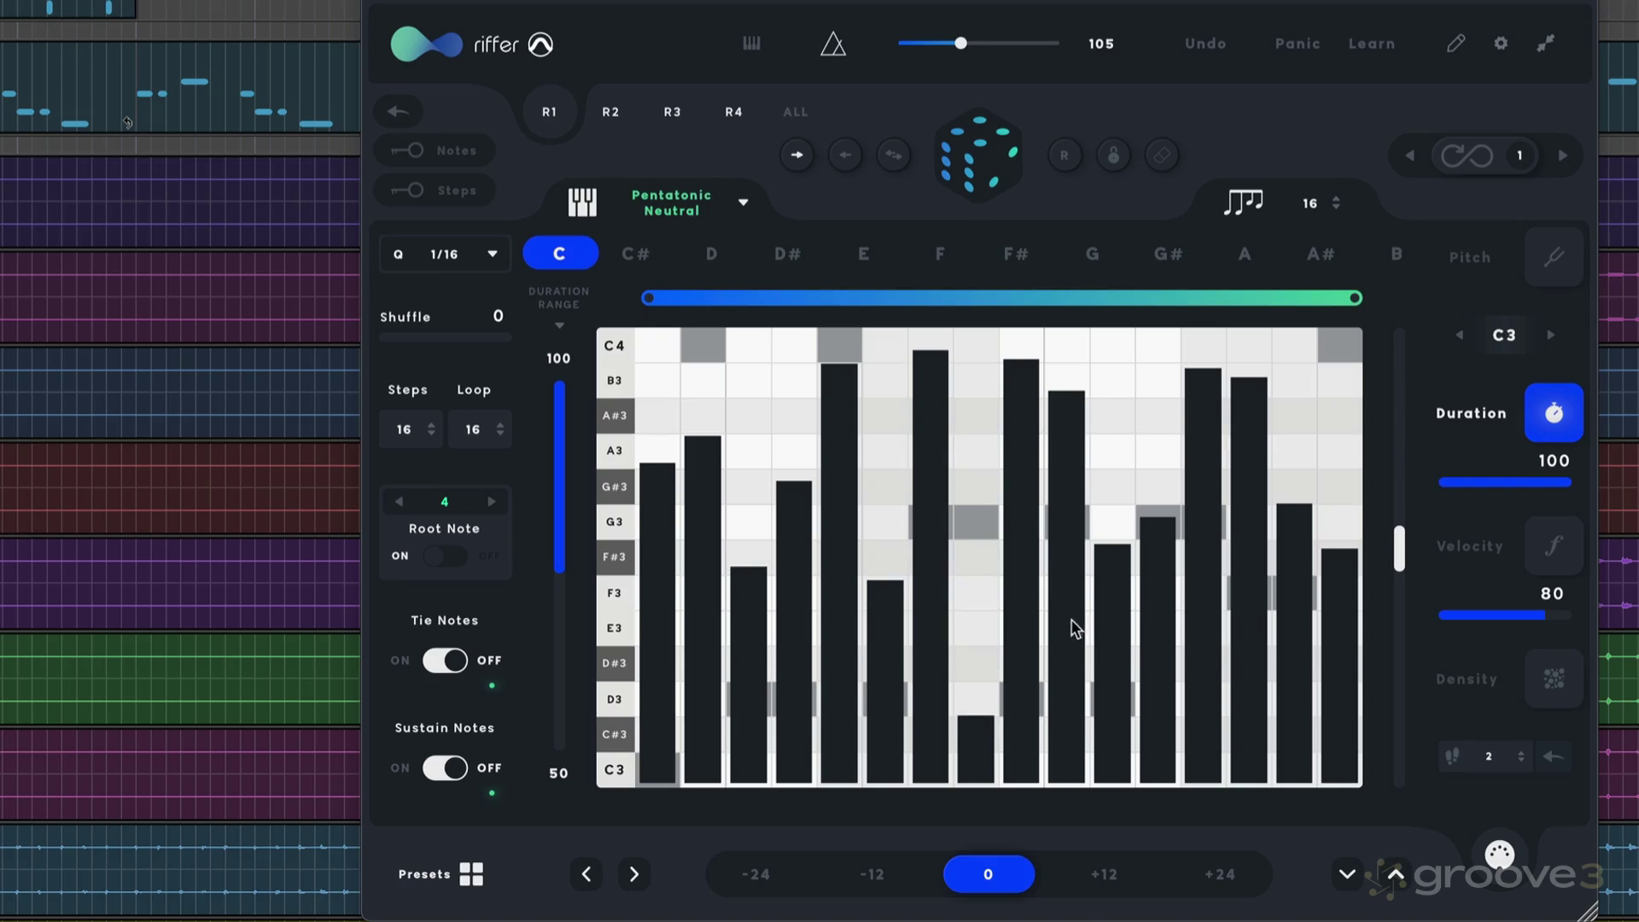
mouse_move(1072, 626)
left_mouse_down()
mouse_move(1059, 736)
mouse_move(1105, 674)
mouse_move(1110, 766)
left_mouse_up()
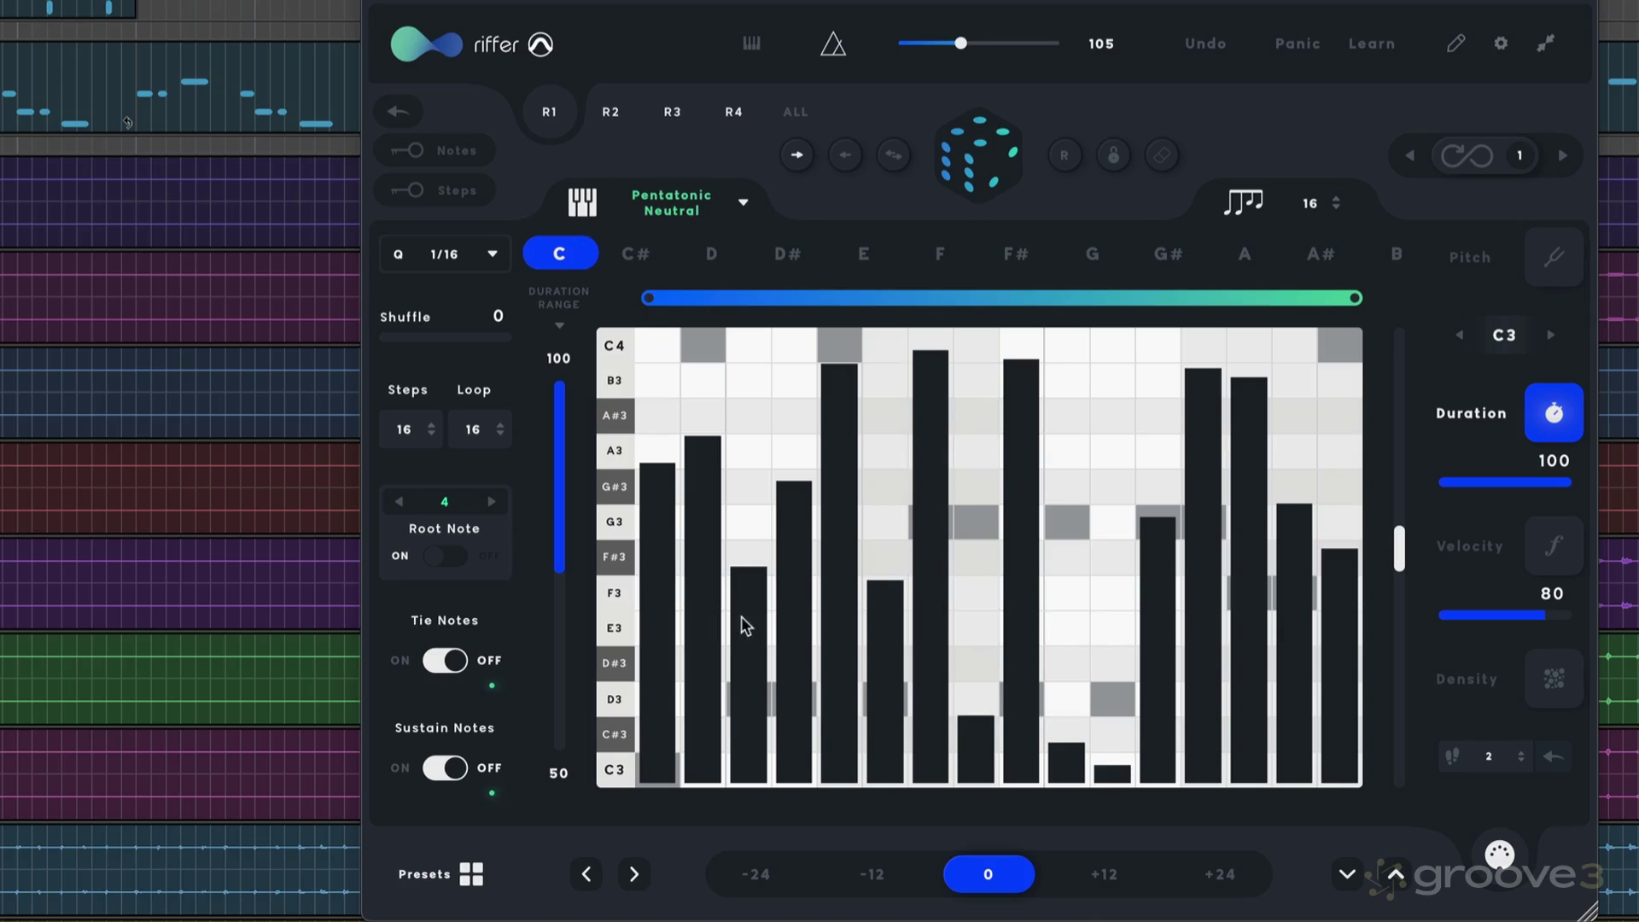
left_click_drag(748, 624, 740, 725)
- Audition the riff, shorten step 12, then set overall Duration to 10 for uniform short notes
key("space")
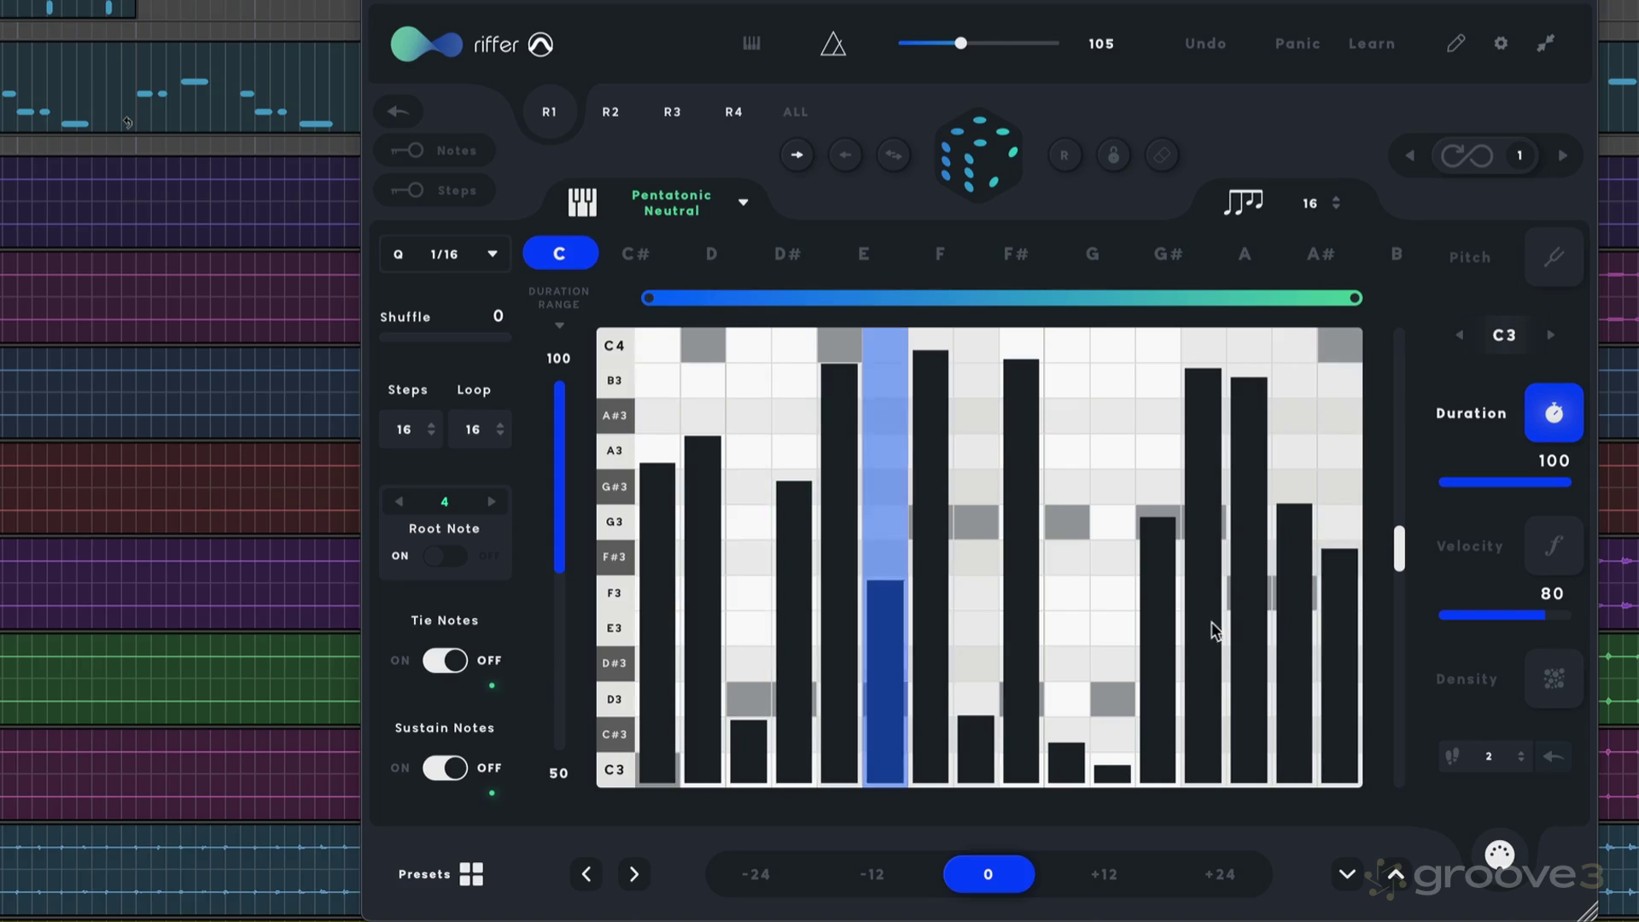
mouse_move(1216, 630)
left_mouse_down()
mouse_move(1208, 753)
mouse_move(1247, 710)
mouse_move(1244, 761)
mouse_move(1295, 748)
left_mouse_up()
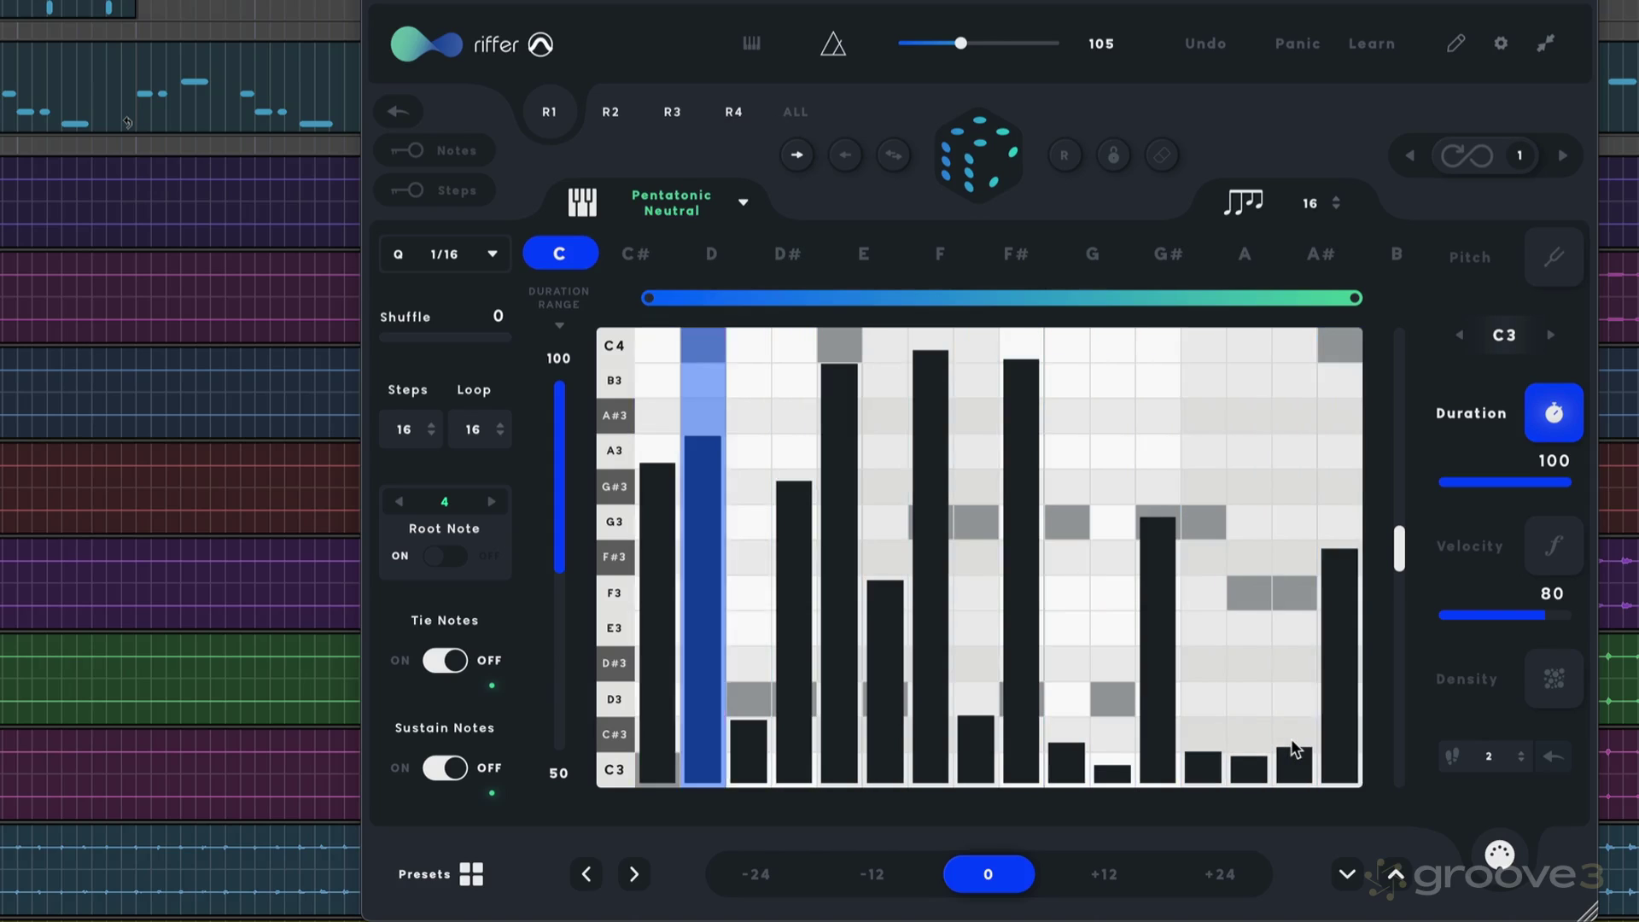
left_click_drag(1570, 482, 1451, 480)
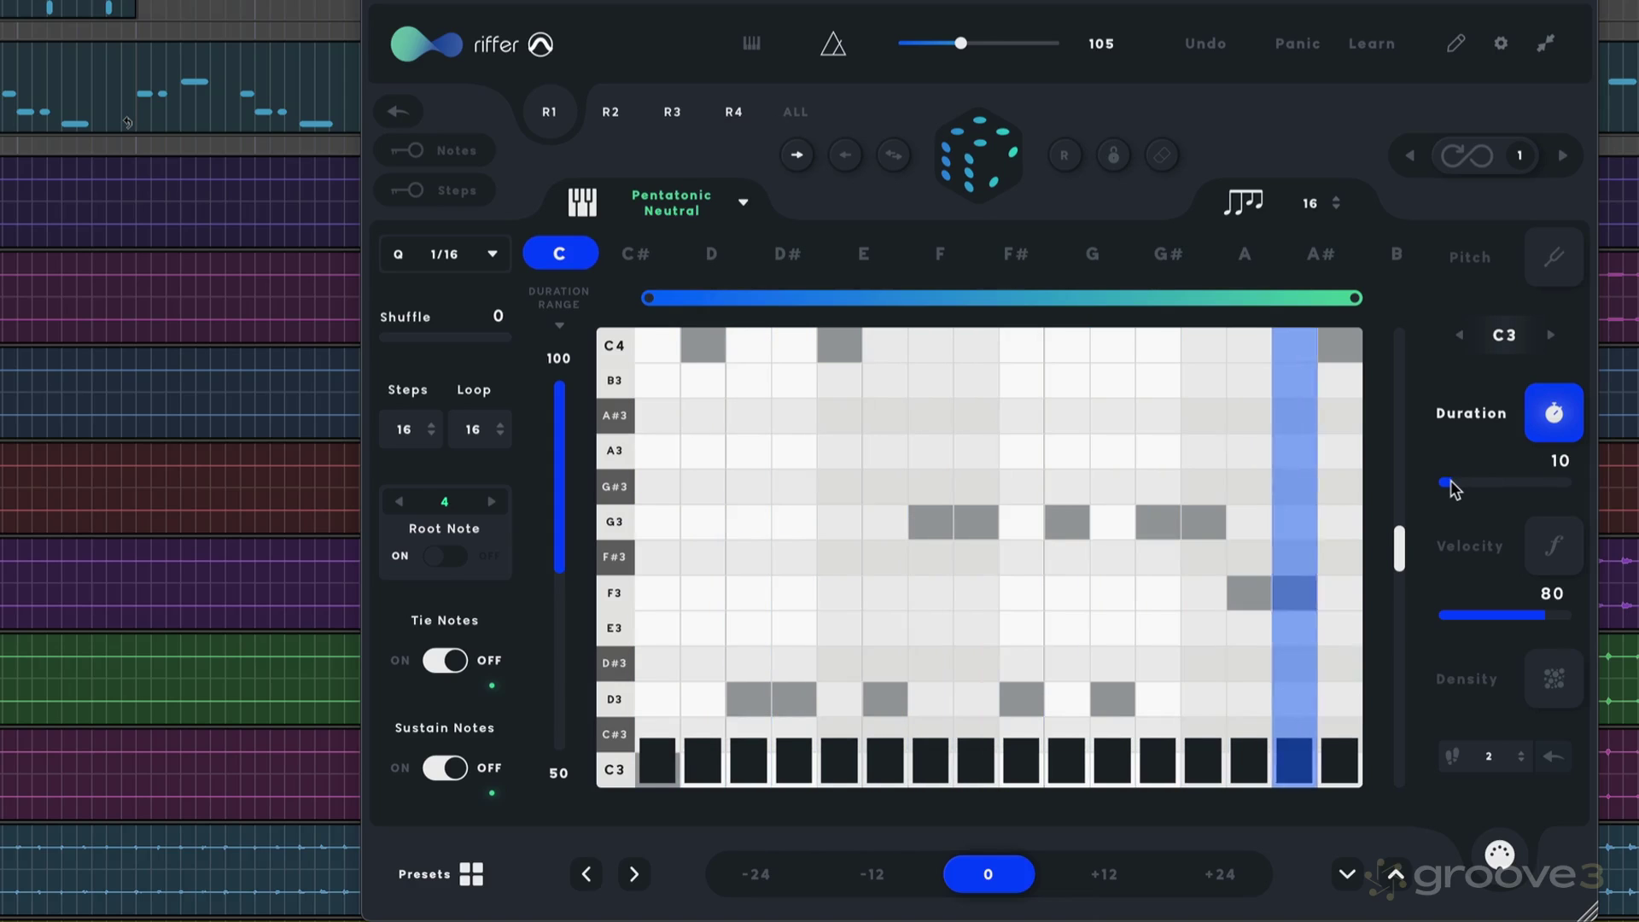
- Lower velocities on steps 10, 5 and 7, set overall Velocity to 44, and re-roll the riff
left_click(1549, 544)
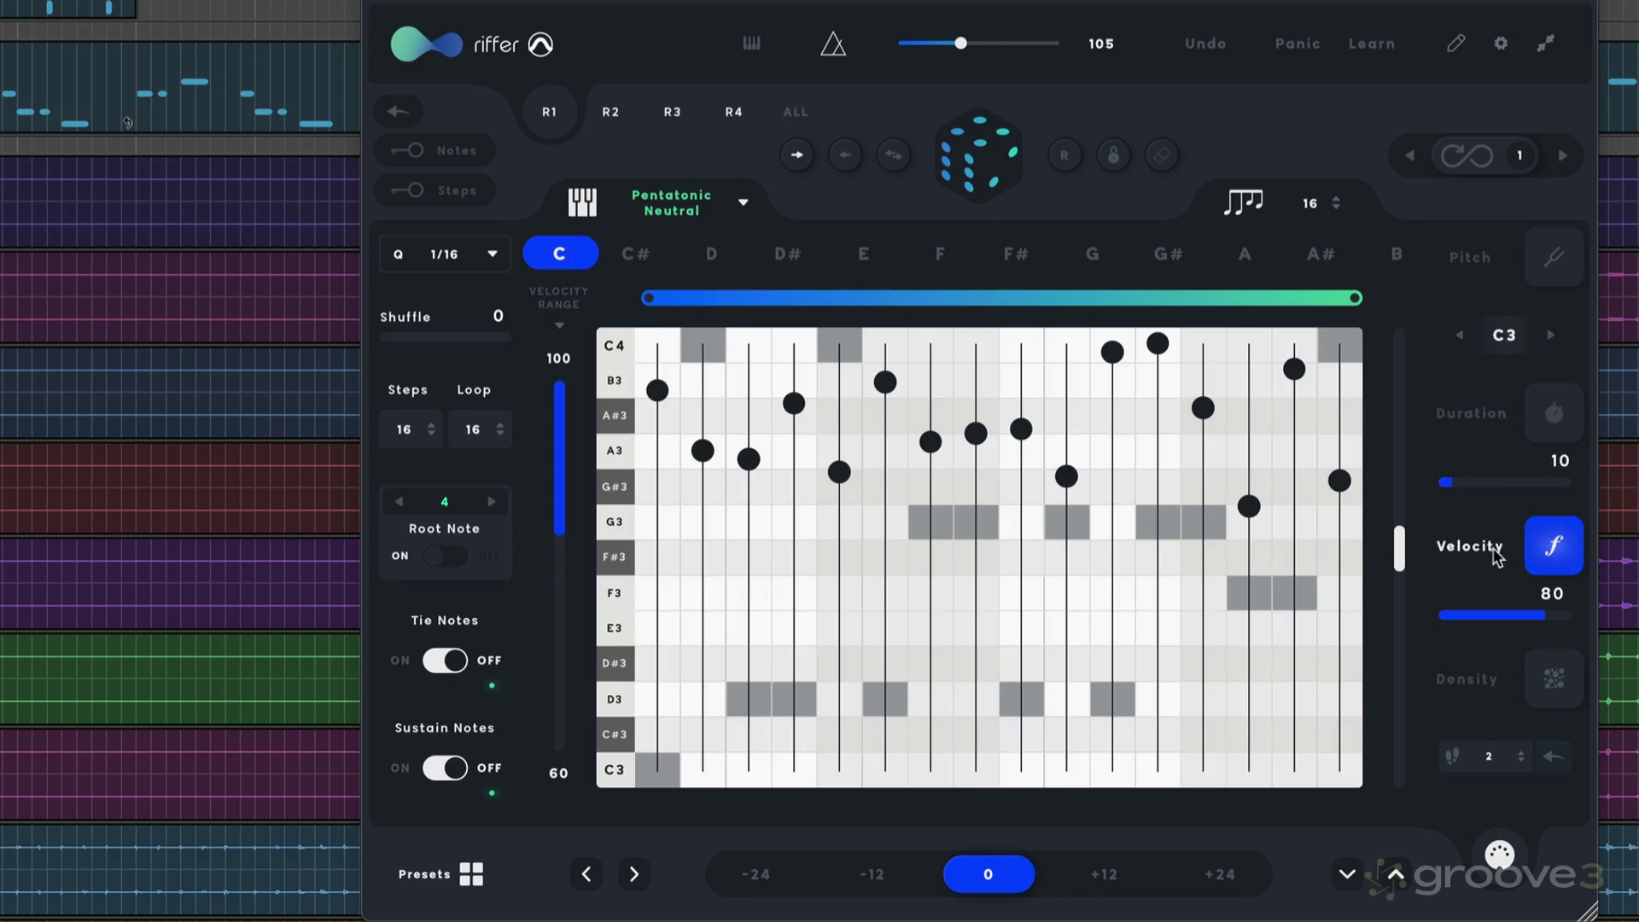
left_click_drag(1069, 476, 1069, 588)
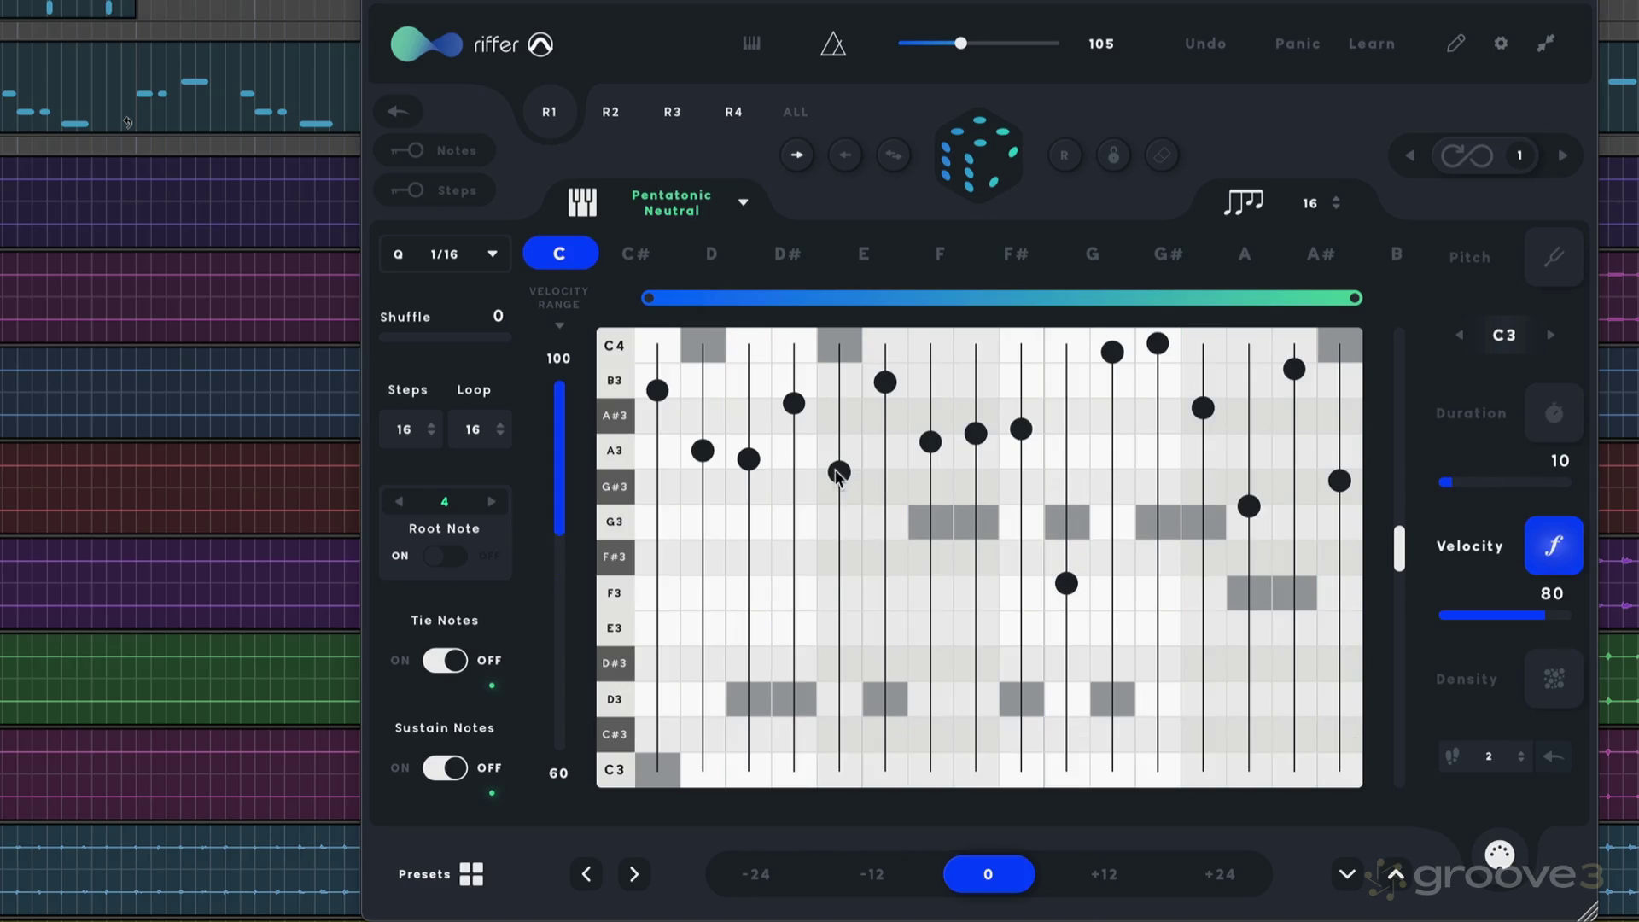
mouse_move(840, 474)
left_mouse_down()
mouse_move(857, 614)
mouse_move(841, 609)
left_mouse_up()
left_click_drag(930, 441, 927, 675)
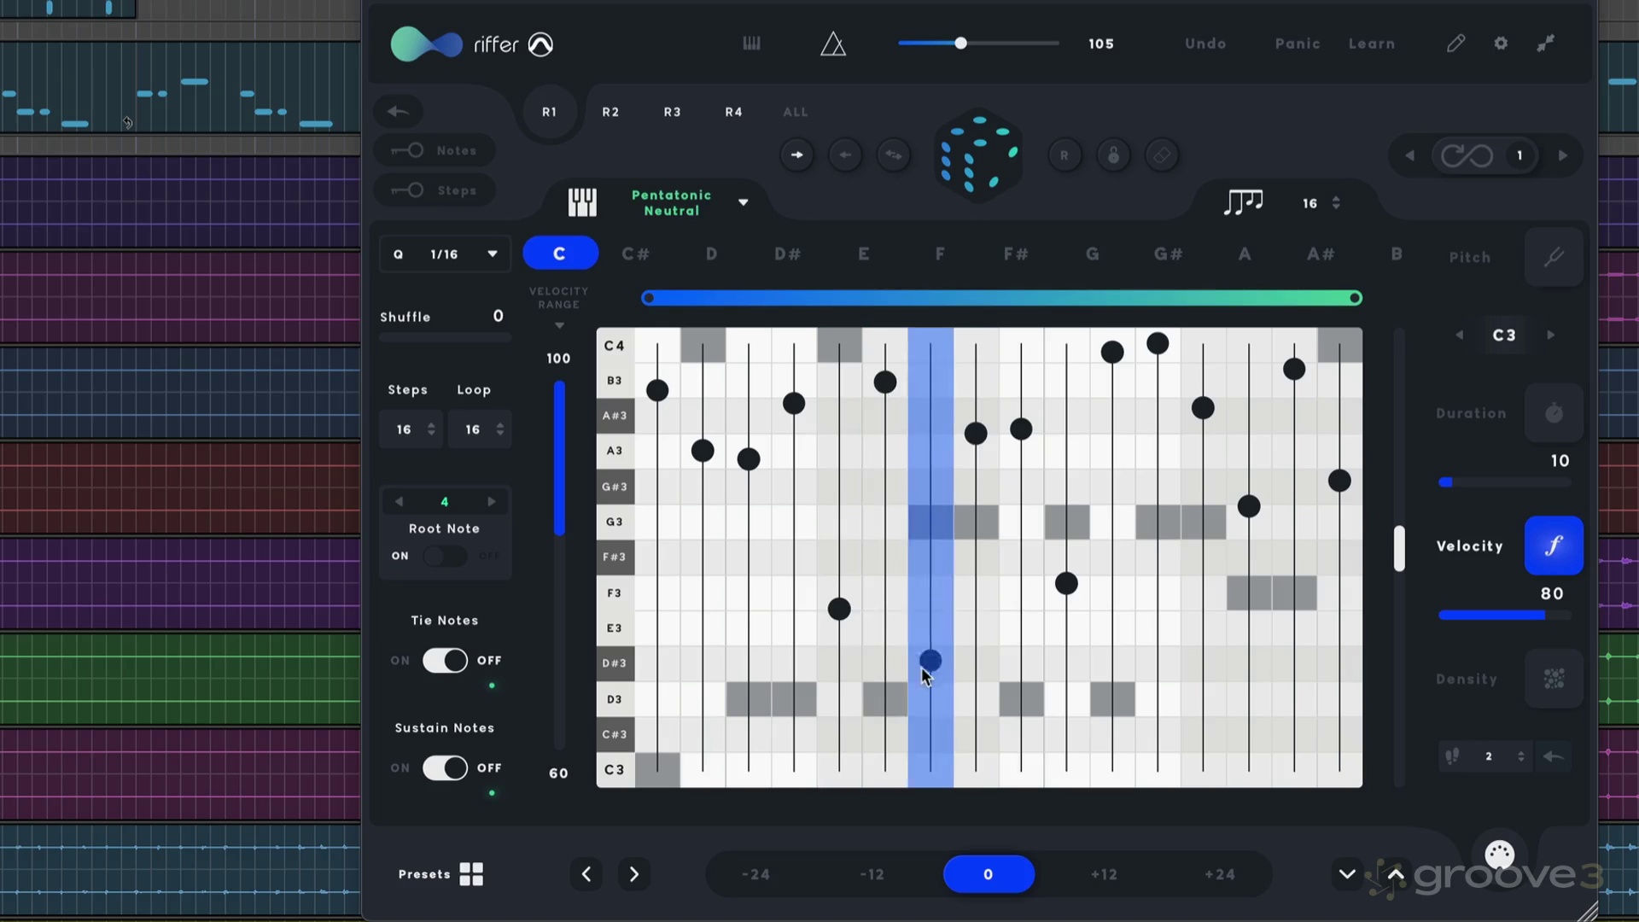
left_click_drag(1540, 617, 1497, 625)
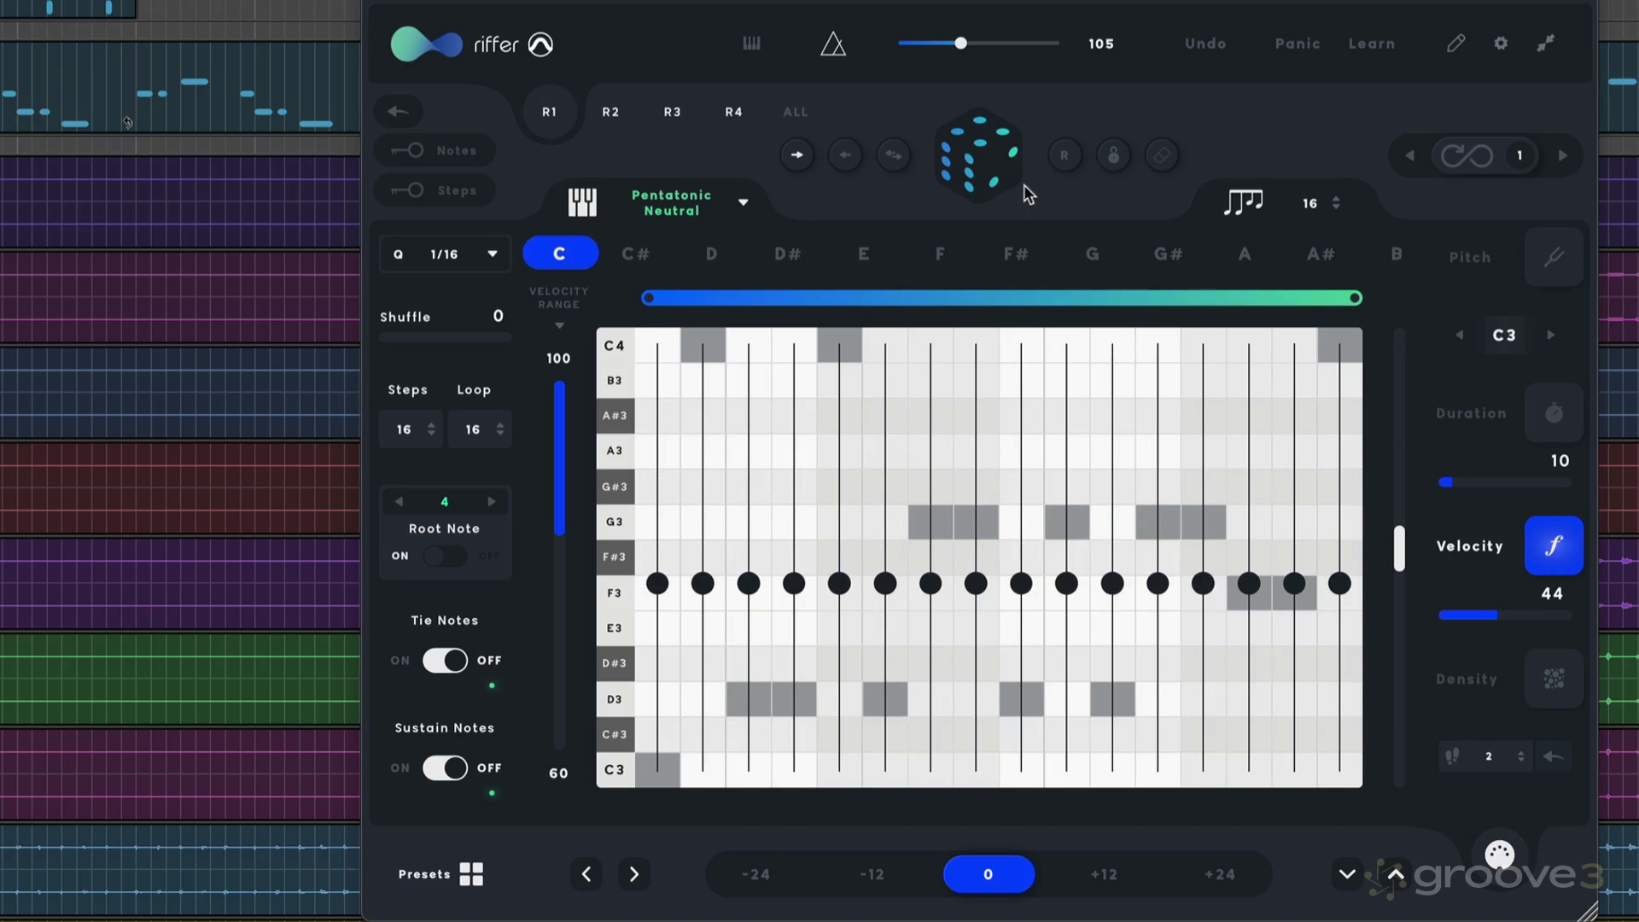
left_click(988, 160)
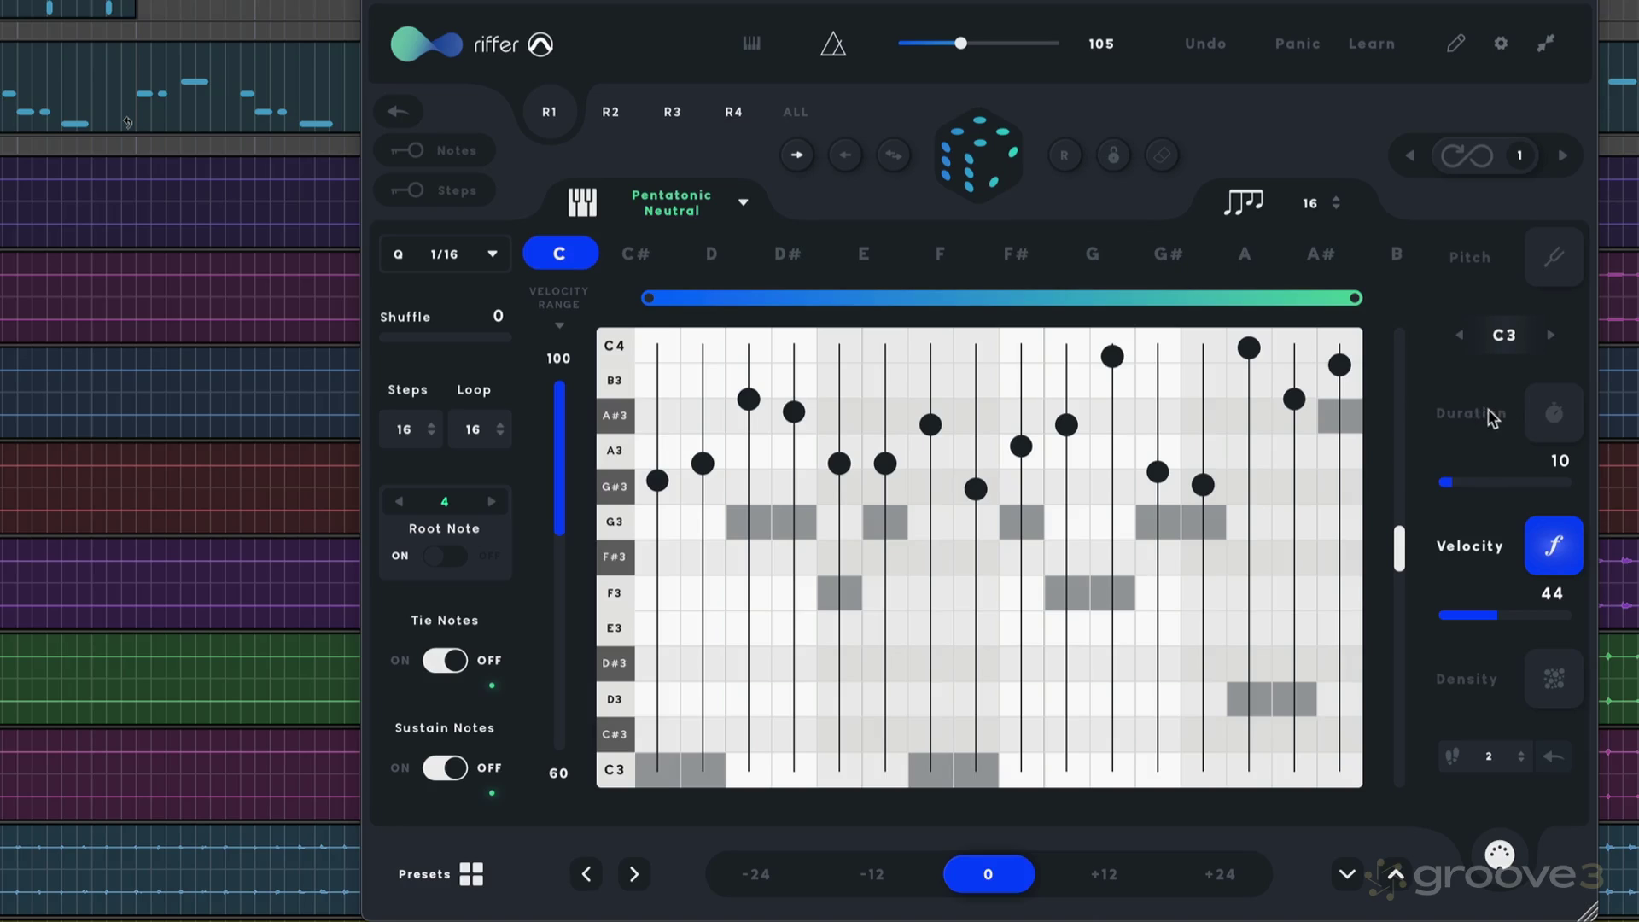
left_click(1552, 414)
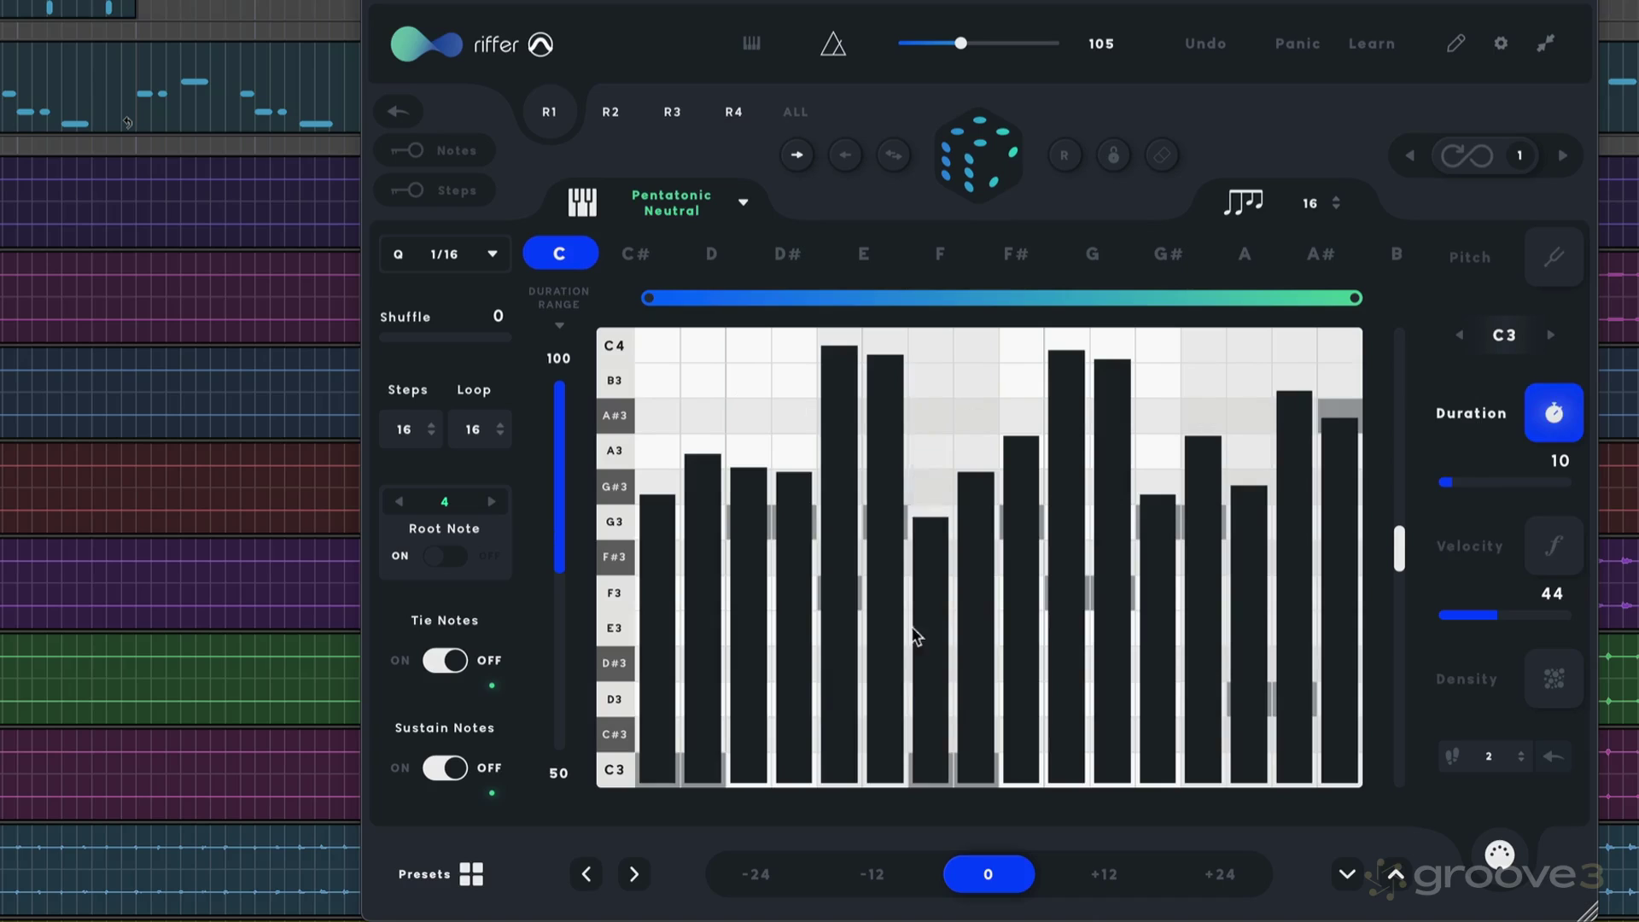
- Shorten the notes on steps 6–8 and 10, then lock the durations
mouse_move(916, 637)
left_mouse_down()
mouse_move(901, 778)
mouse_move(966, 767)
left_mouse_up()
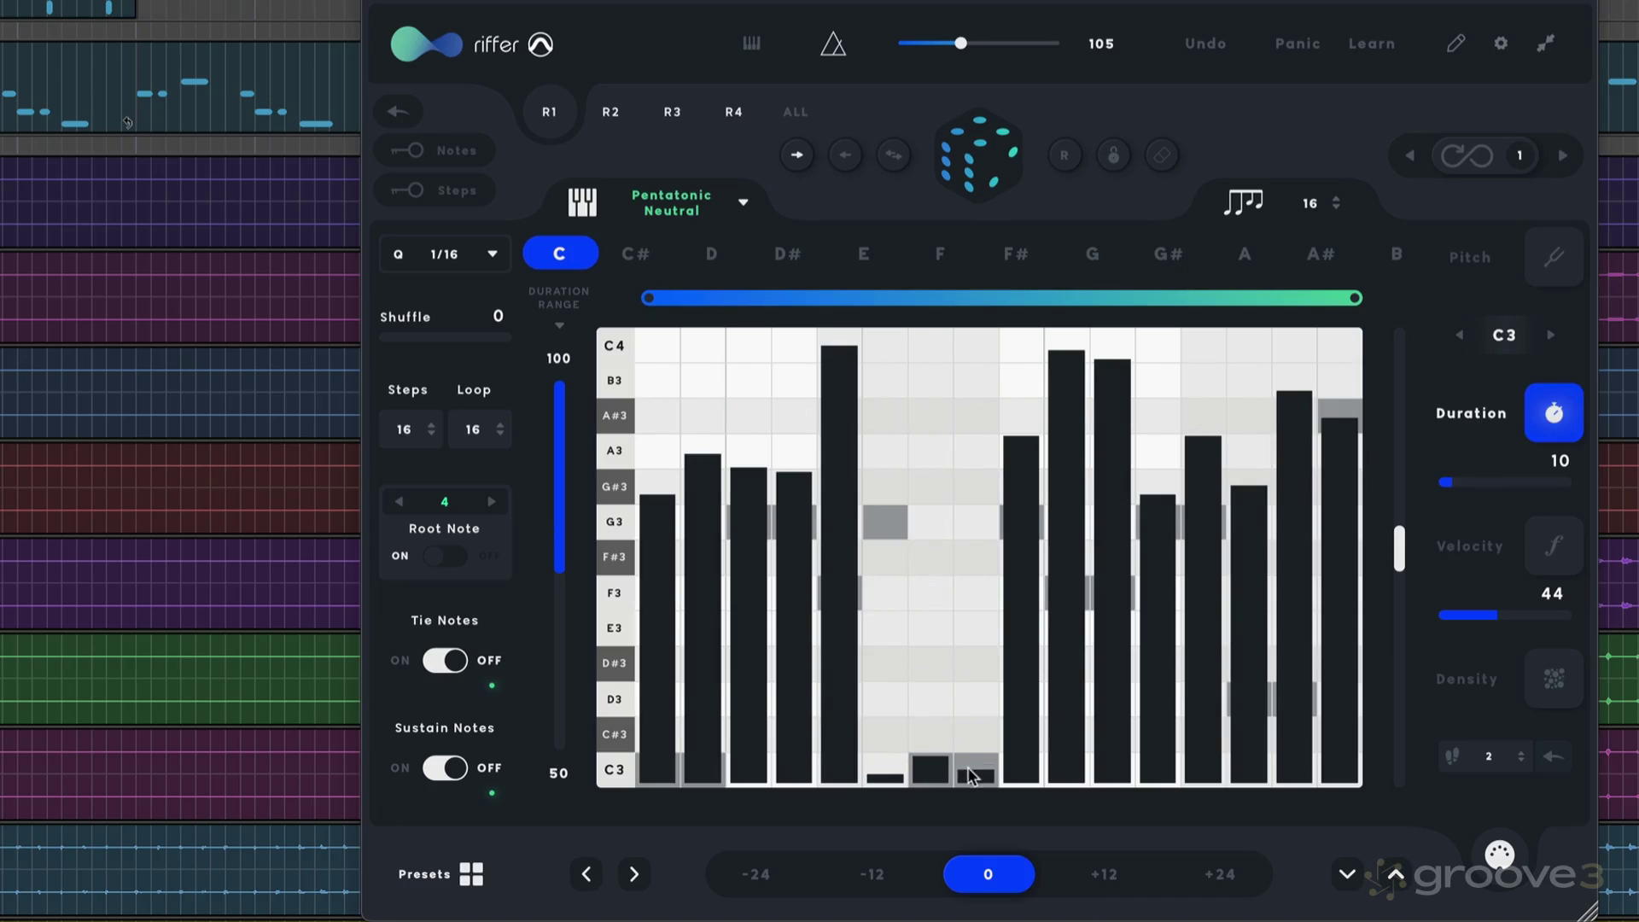
left_click(1068, 732)
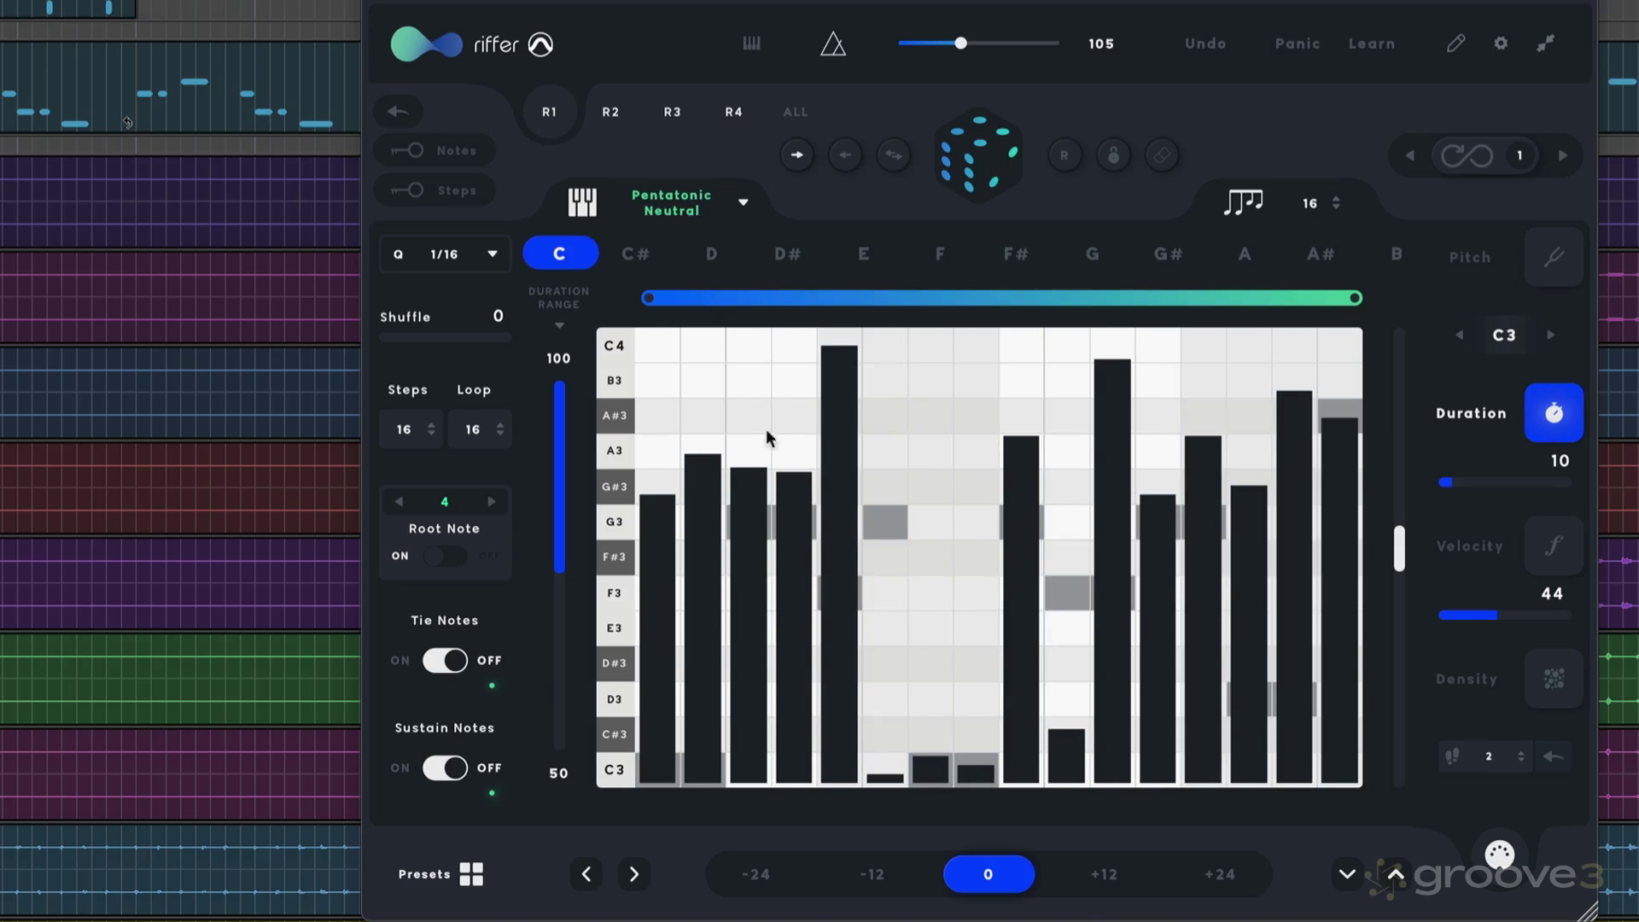
left_click(1114, 158)
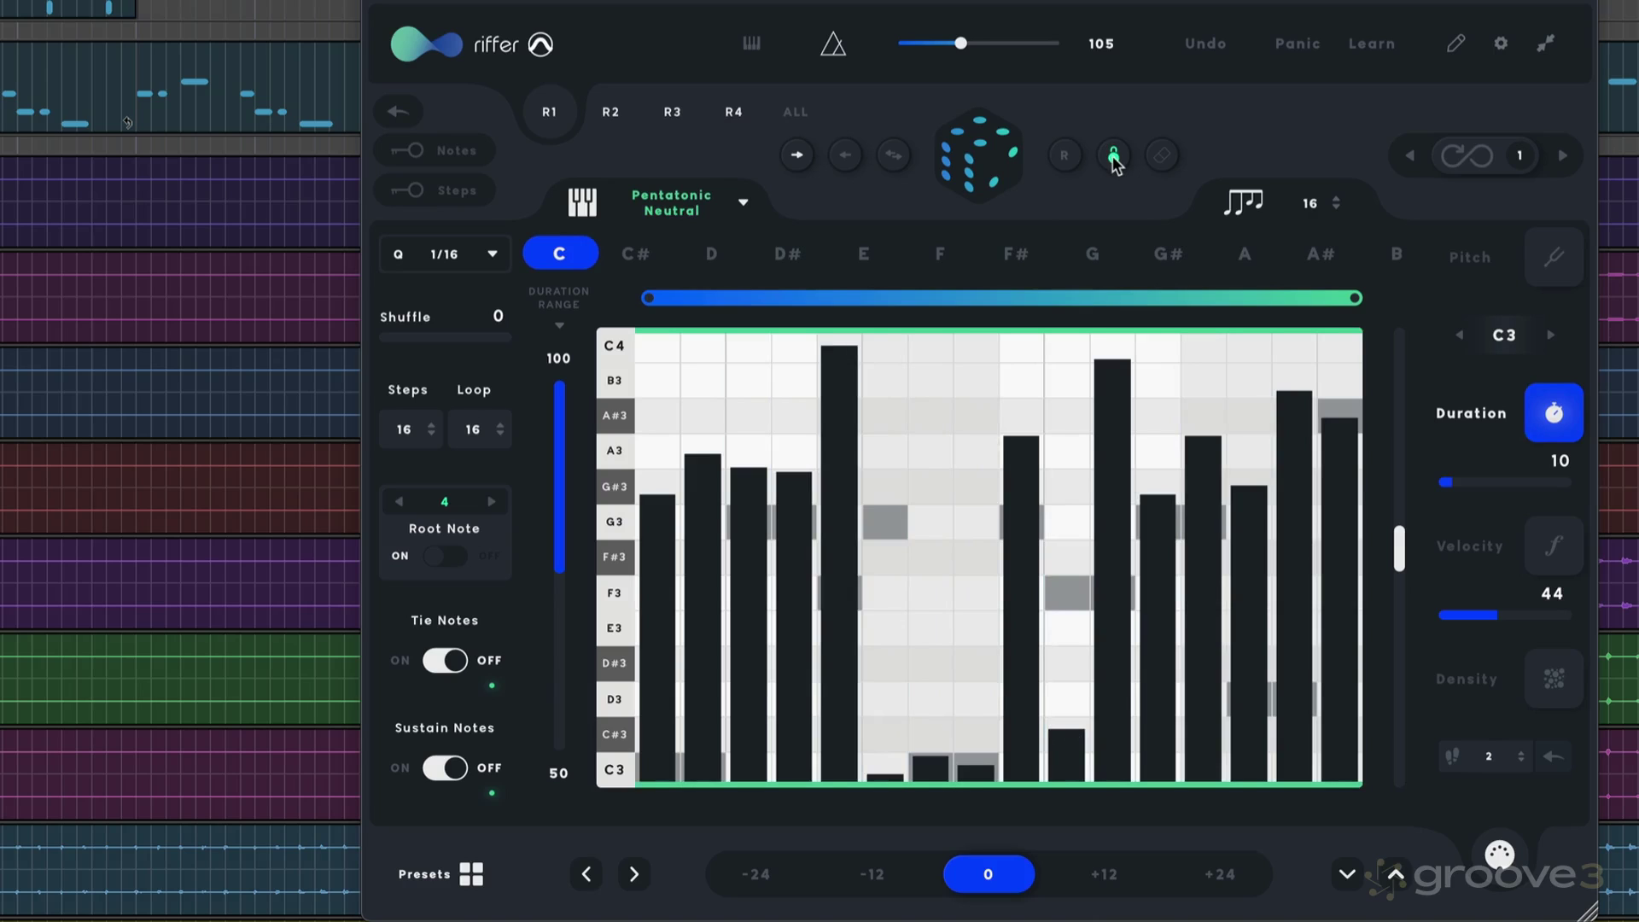
- Randomize the pitches with durations kept, audition the result, and bring up the Density lane
left_click(986, 165)
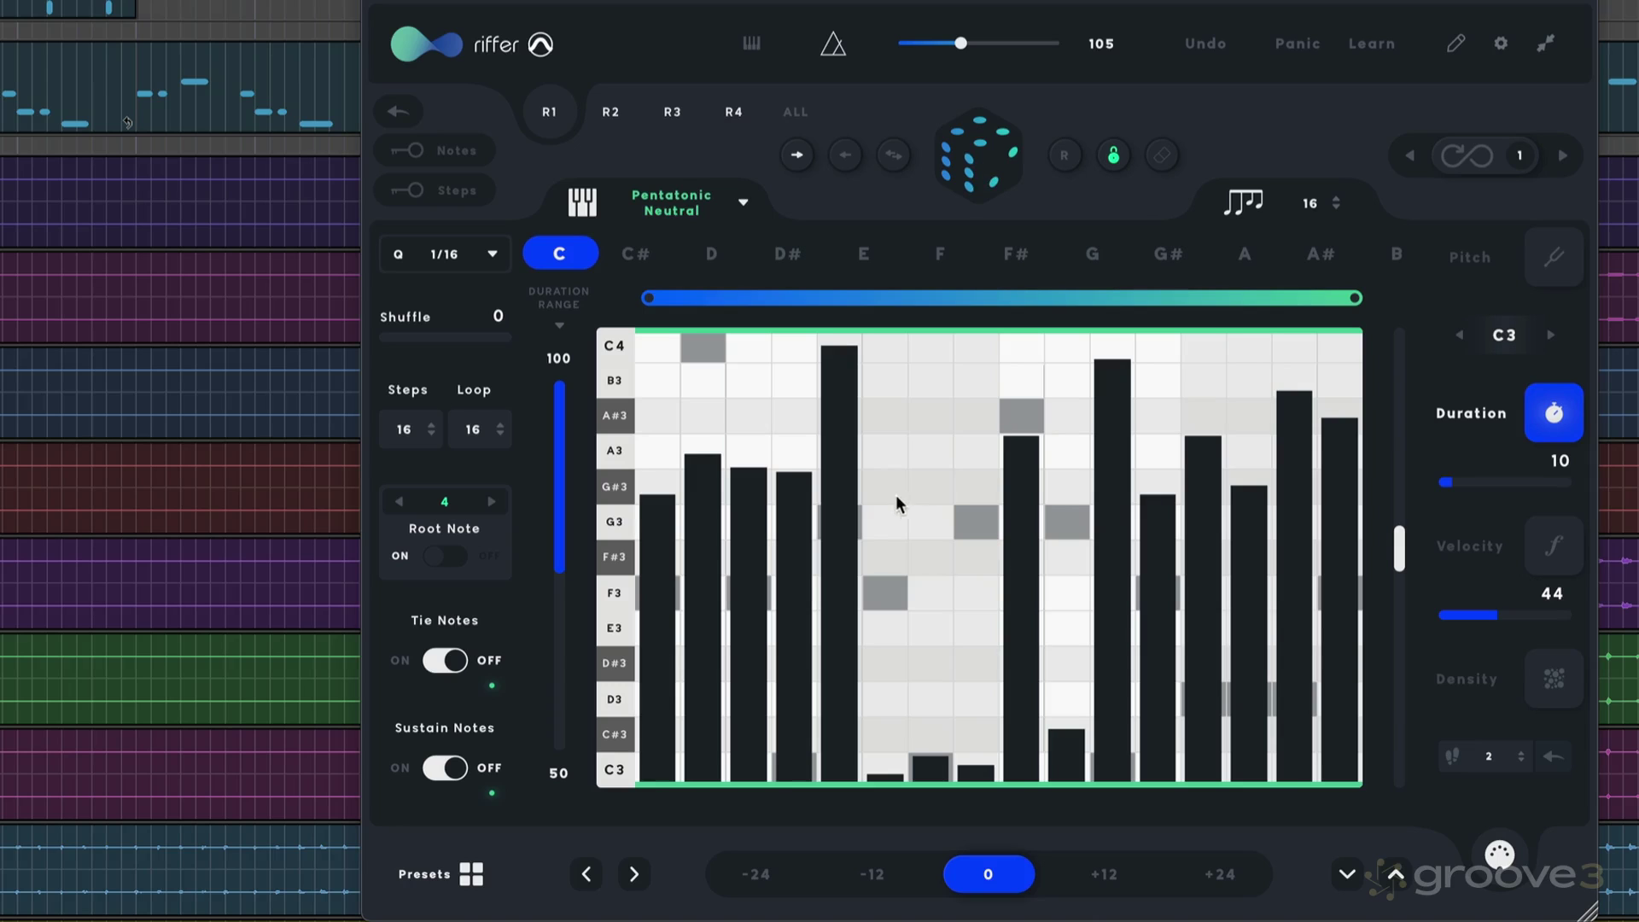
key("space")
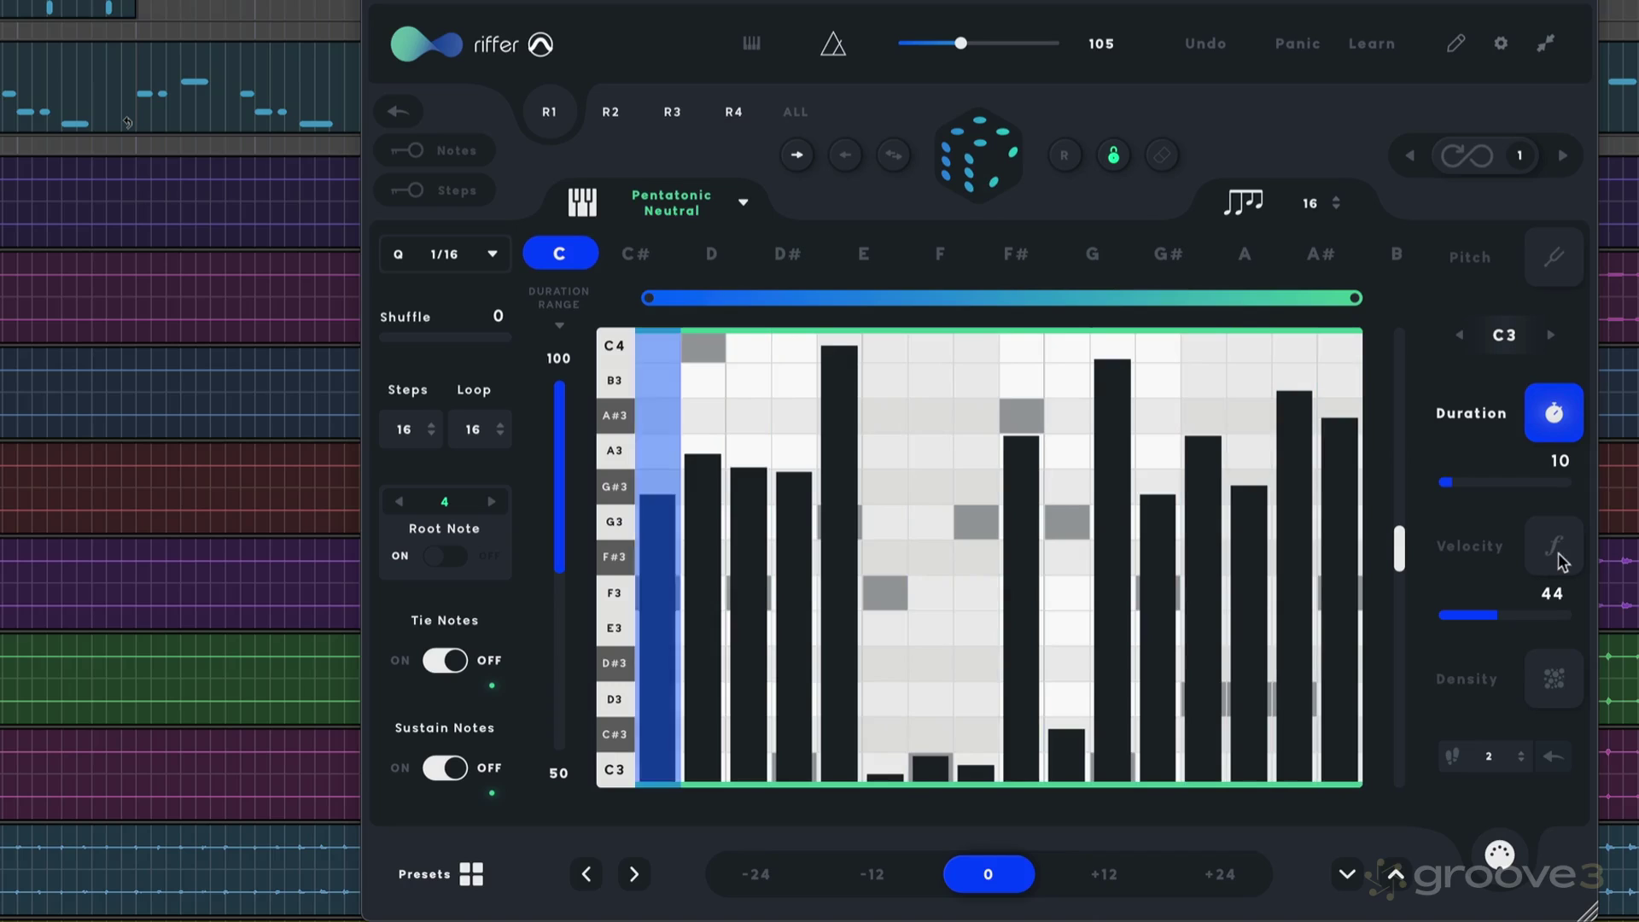
key("space")
left_click(1535, 553)
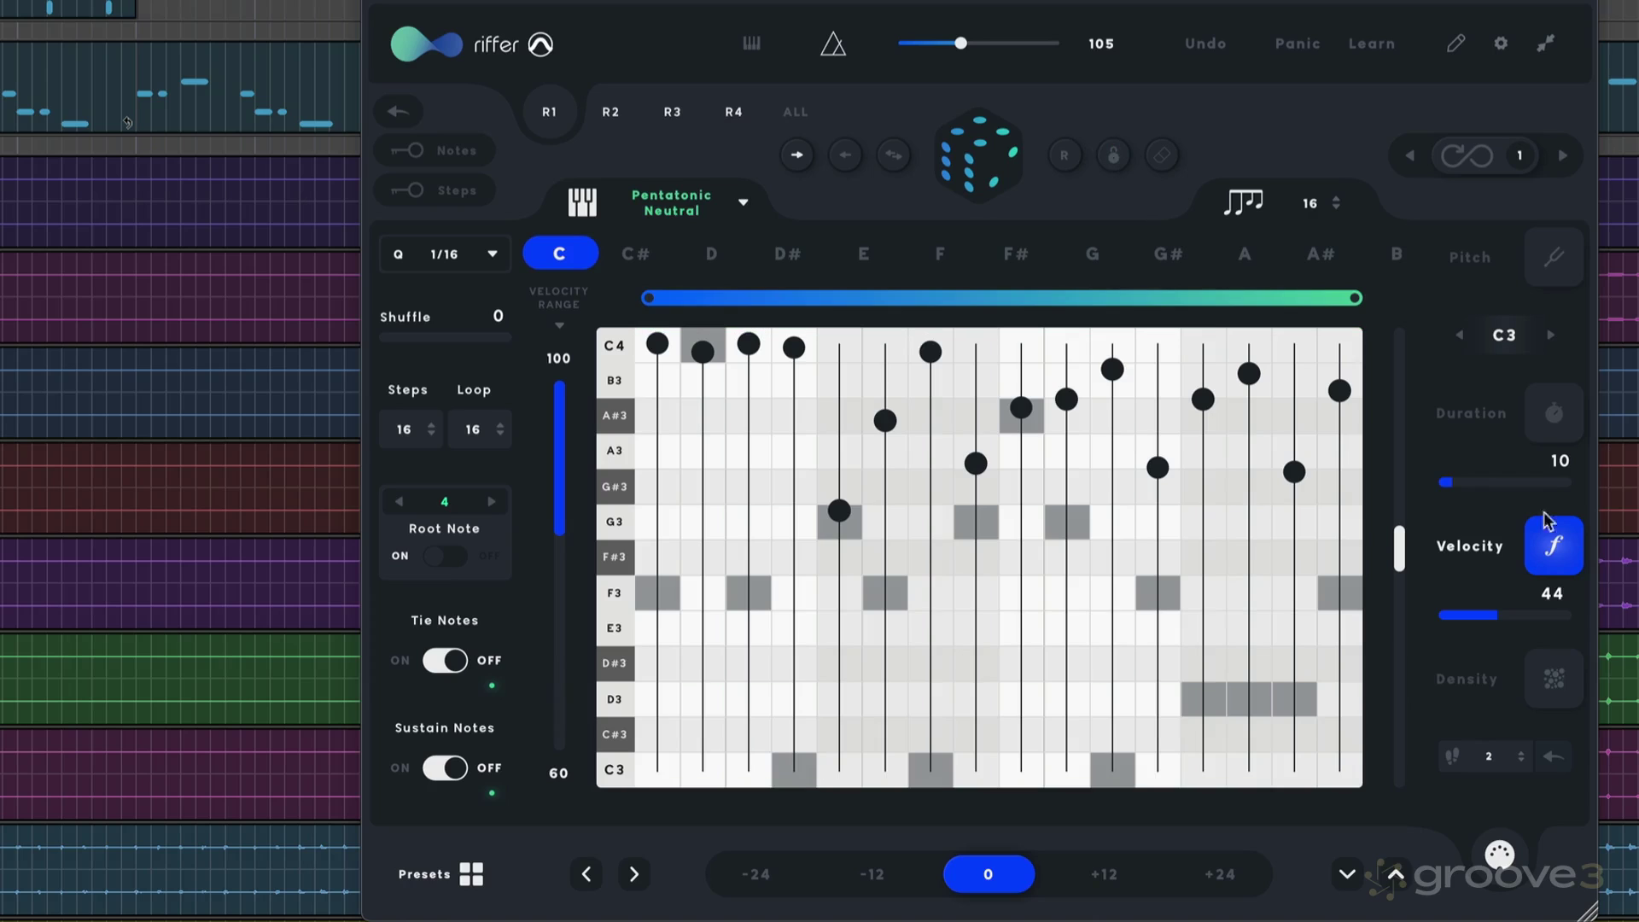
left_click(1555, 680)
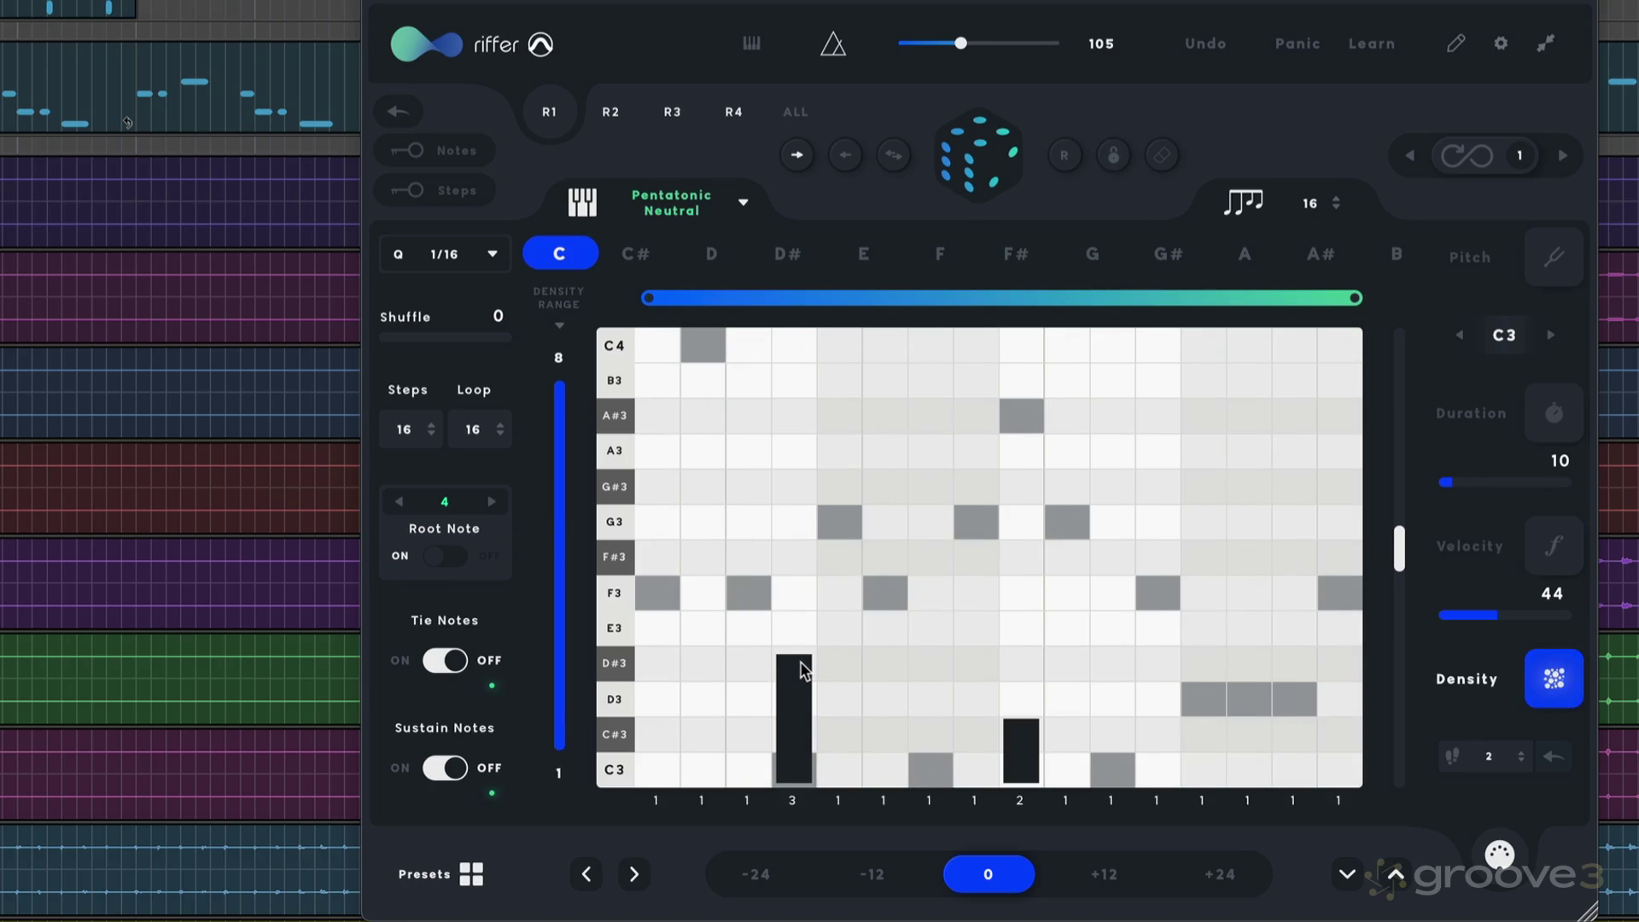
- Raise step 4's density to a burst of 8 notes and audition it
left_click_drag(803, 665, 805, 356)
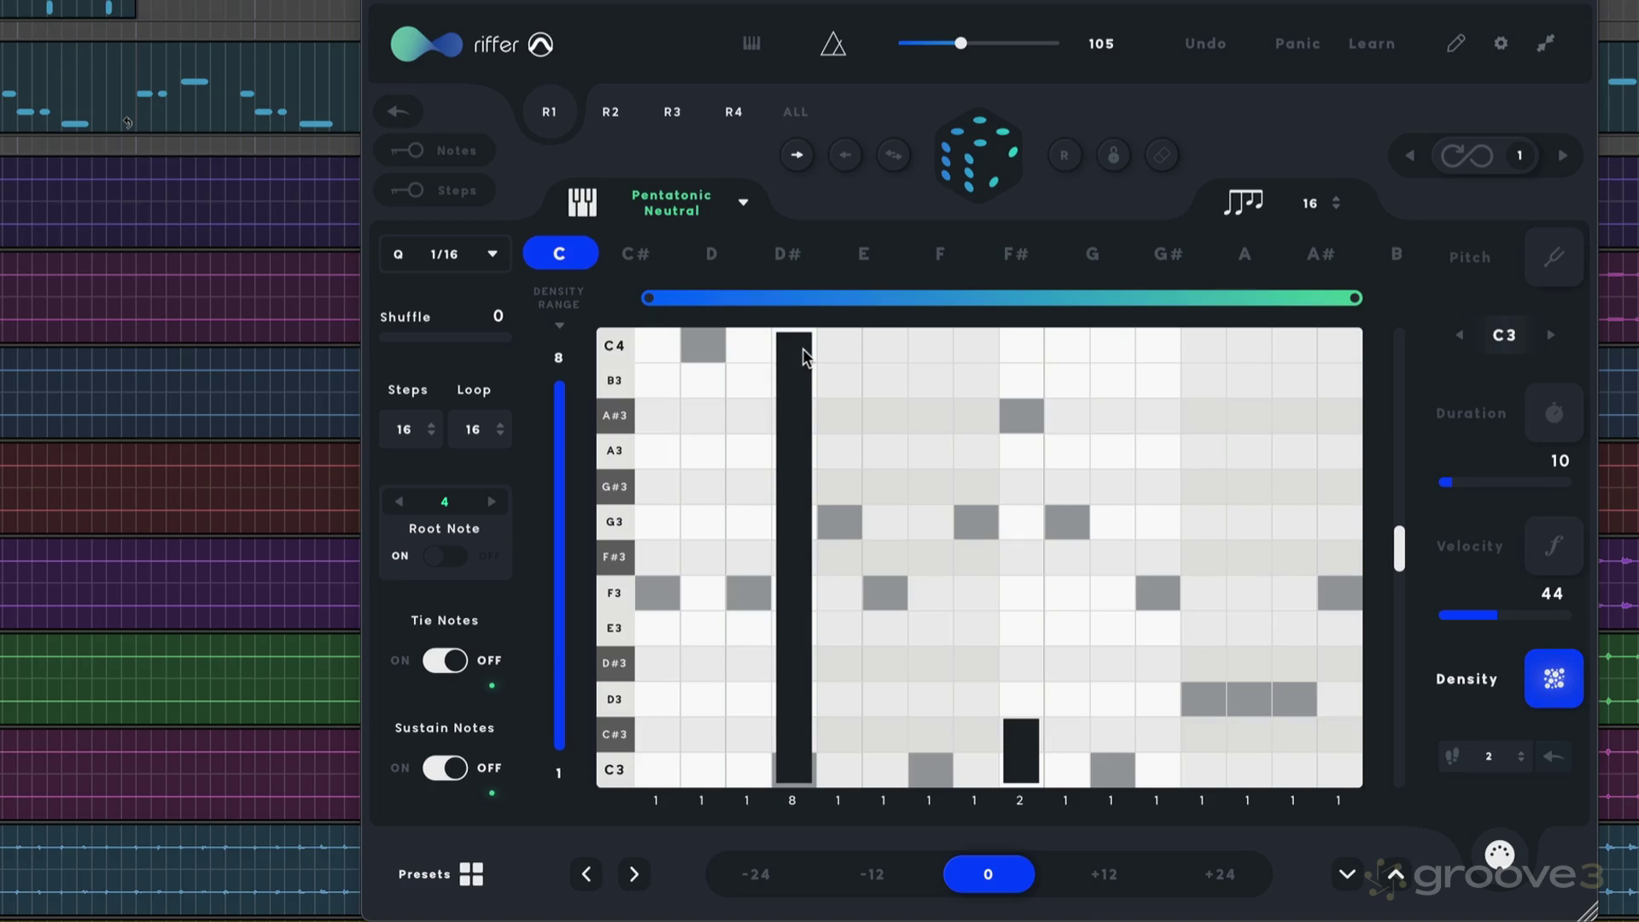
key("space")
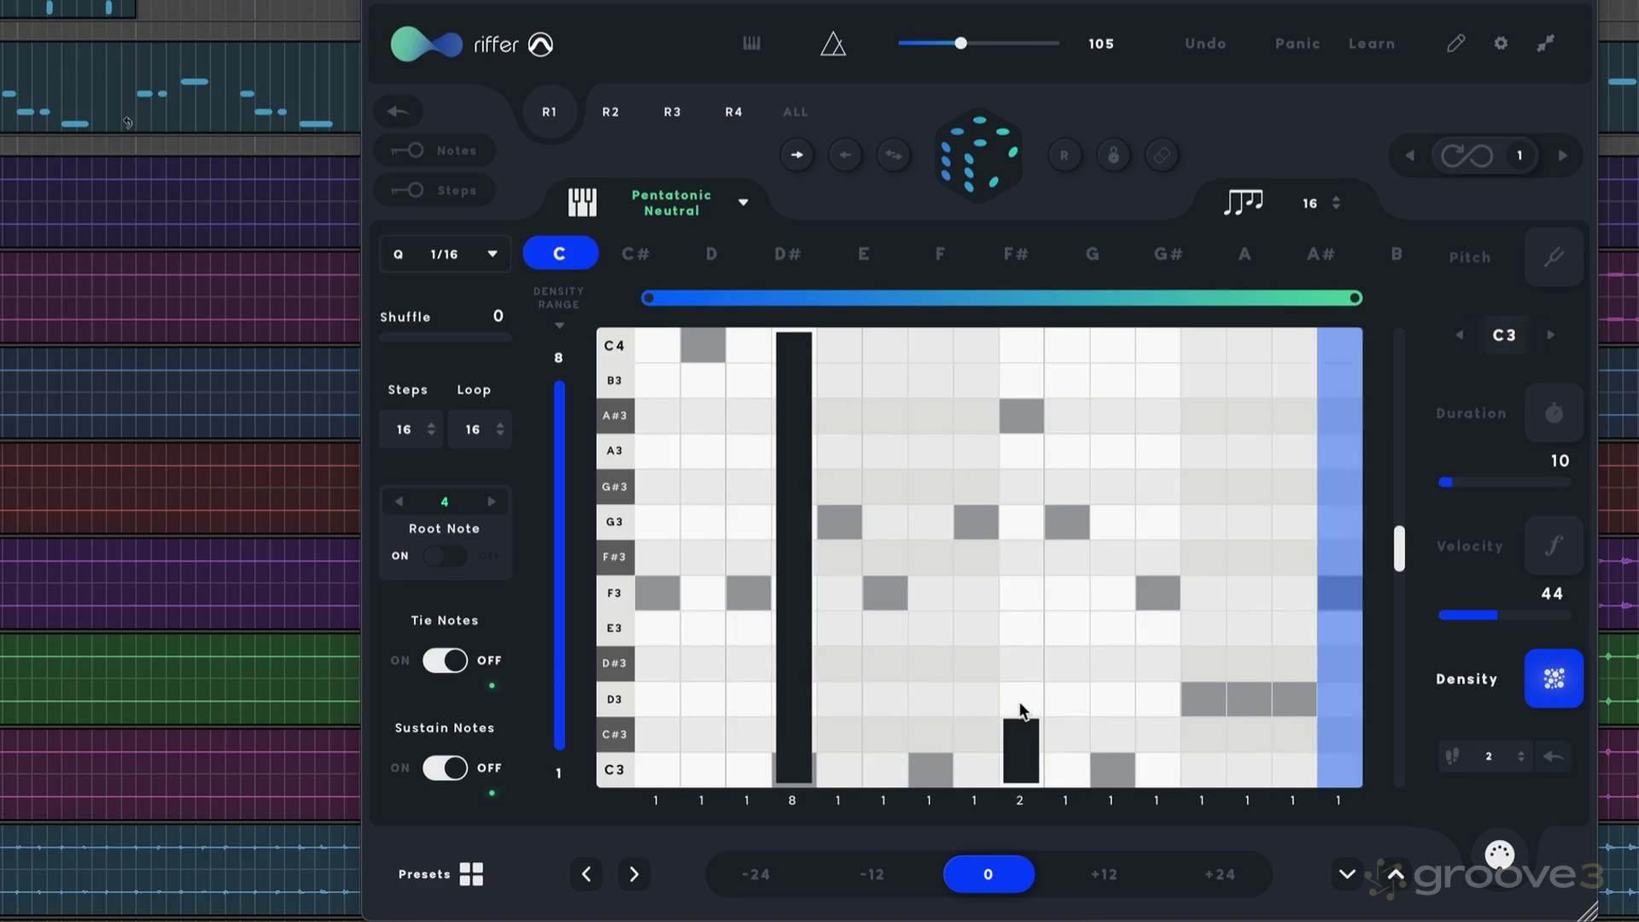
key("space")
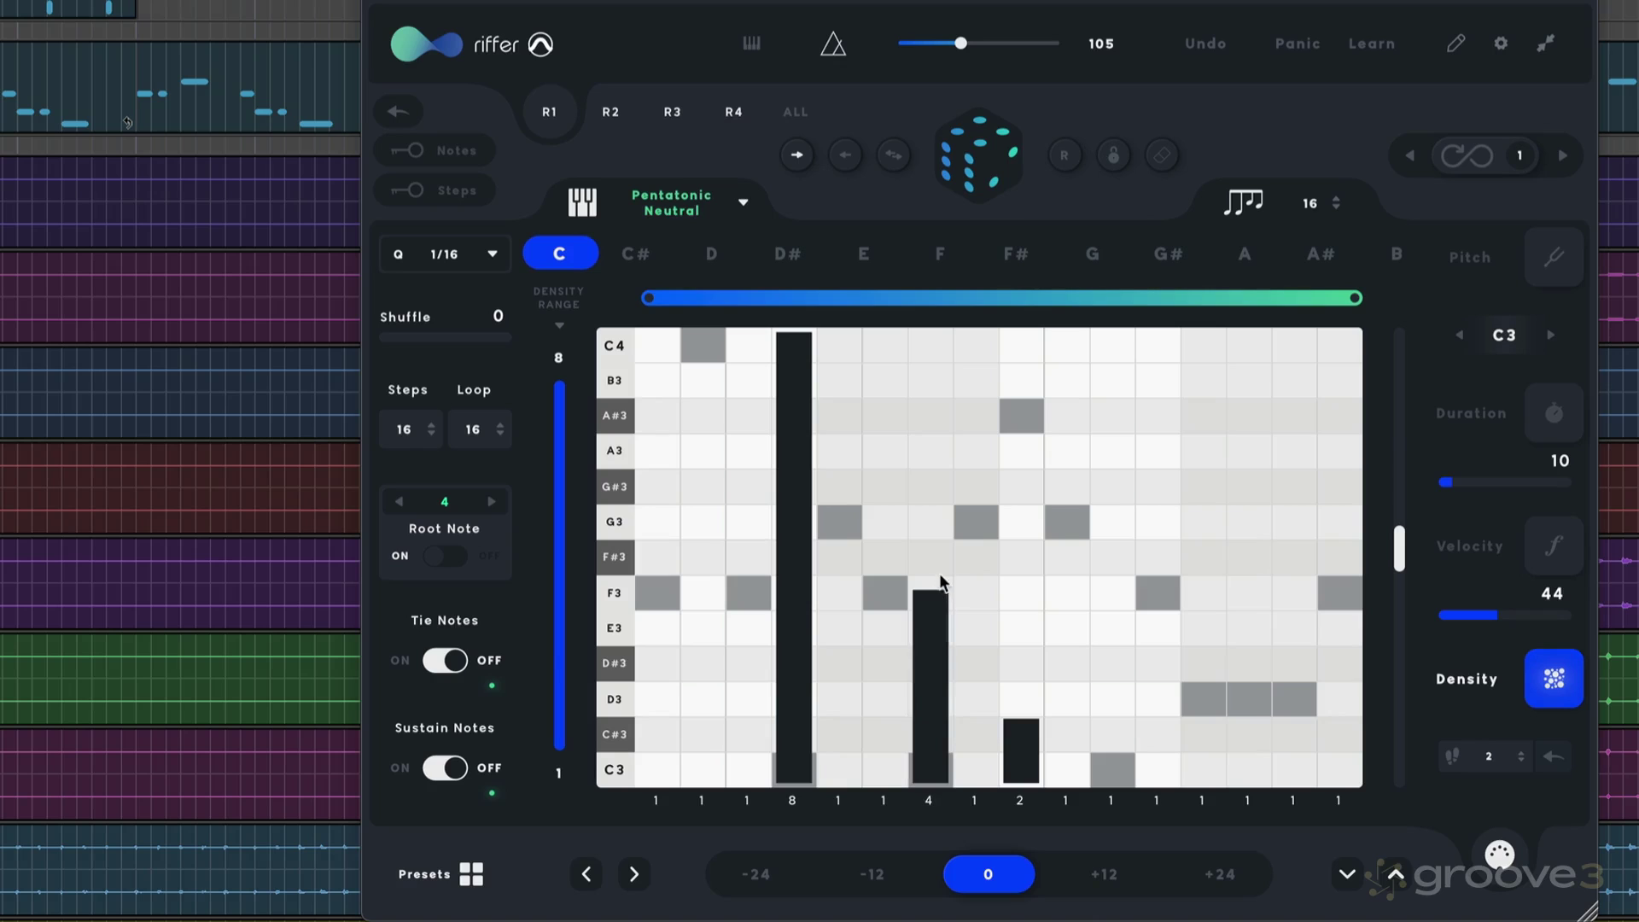
- Raise then lower step 6's density and raise step 9's density while playing
left_click_drag(869, 773, 871, 662)
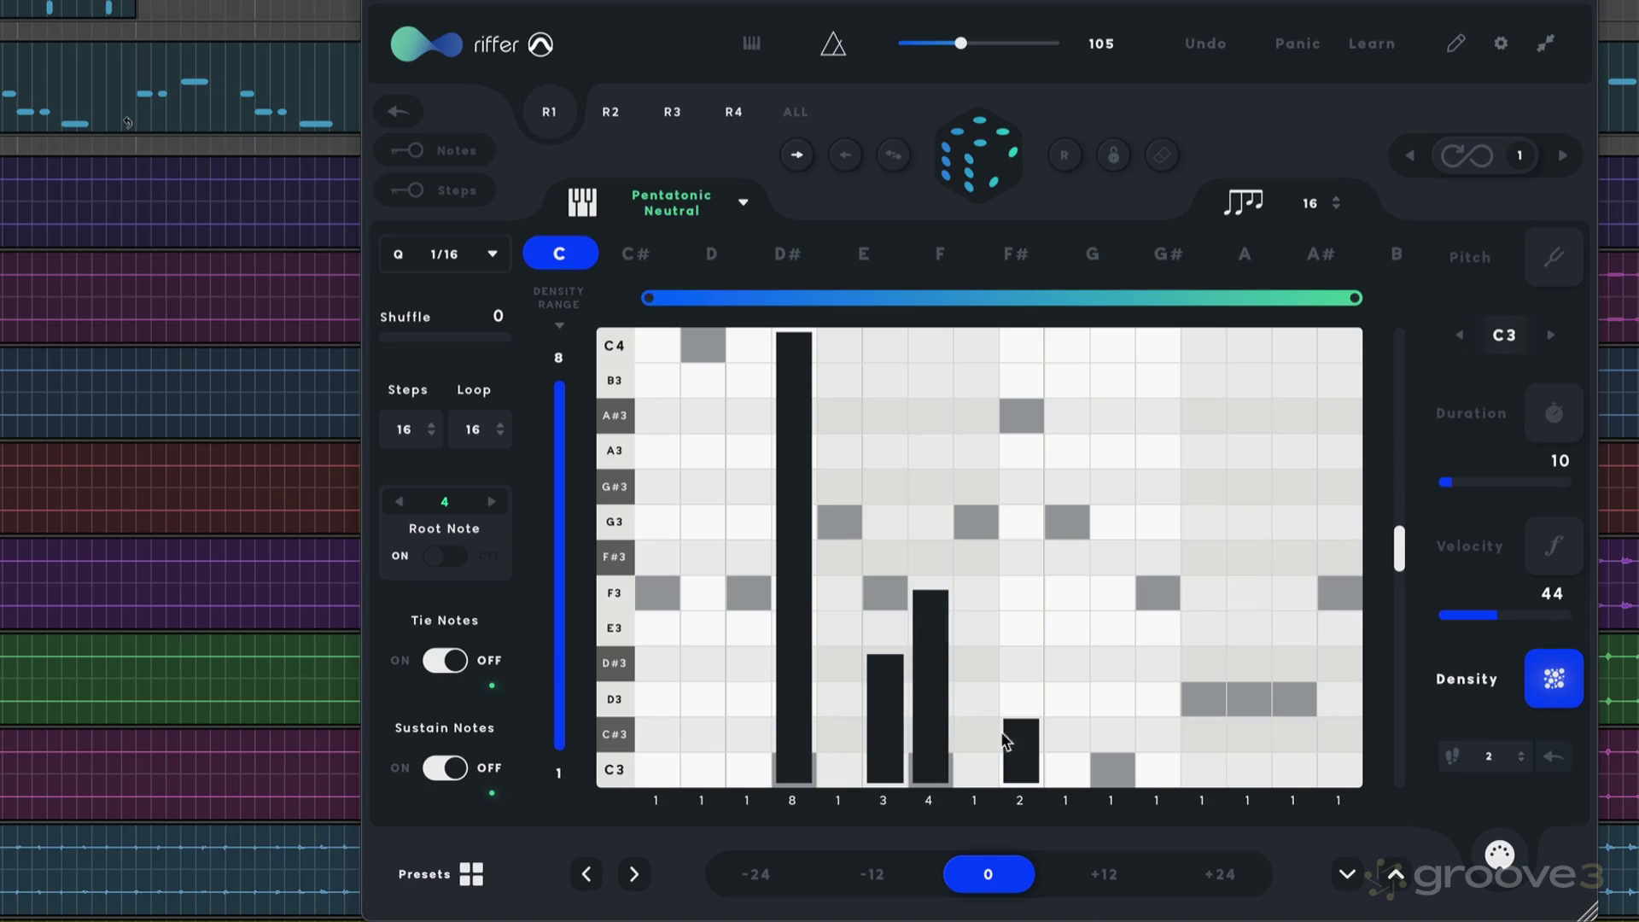
key("space")
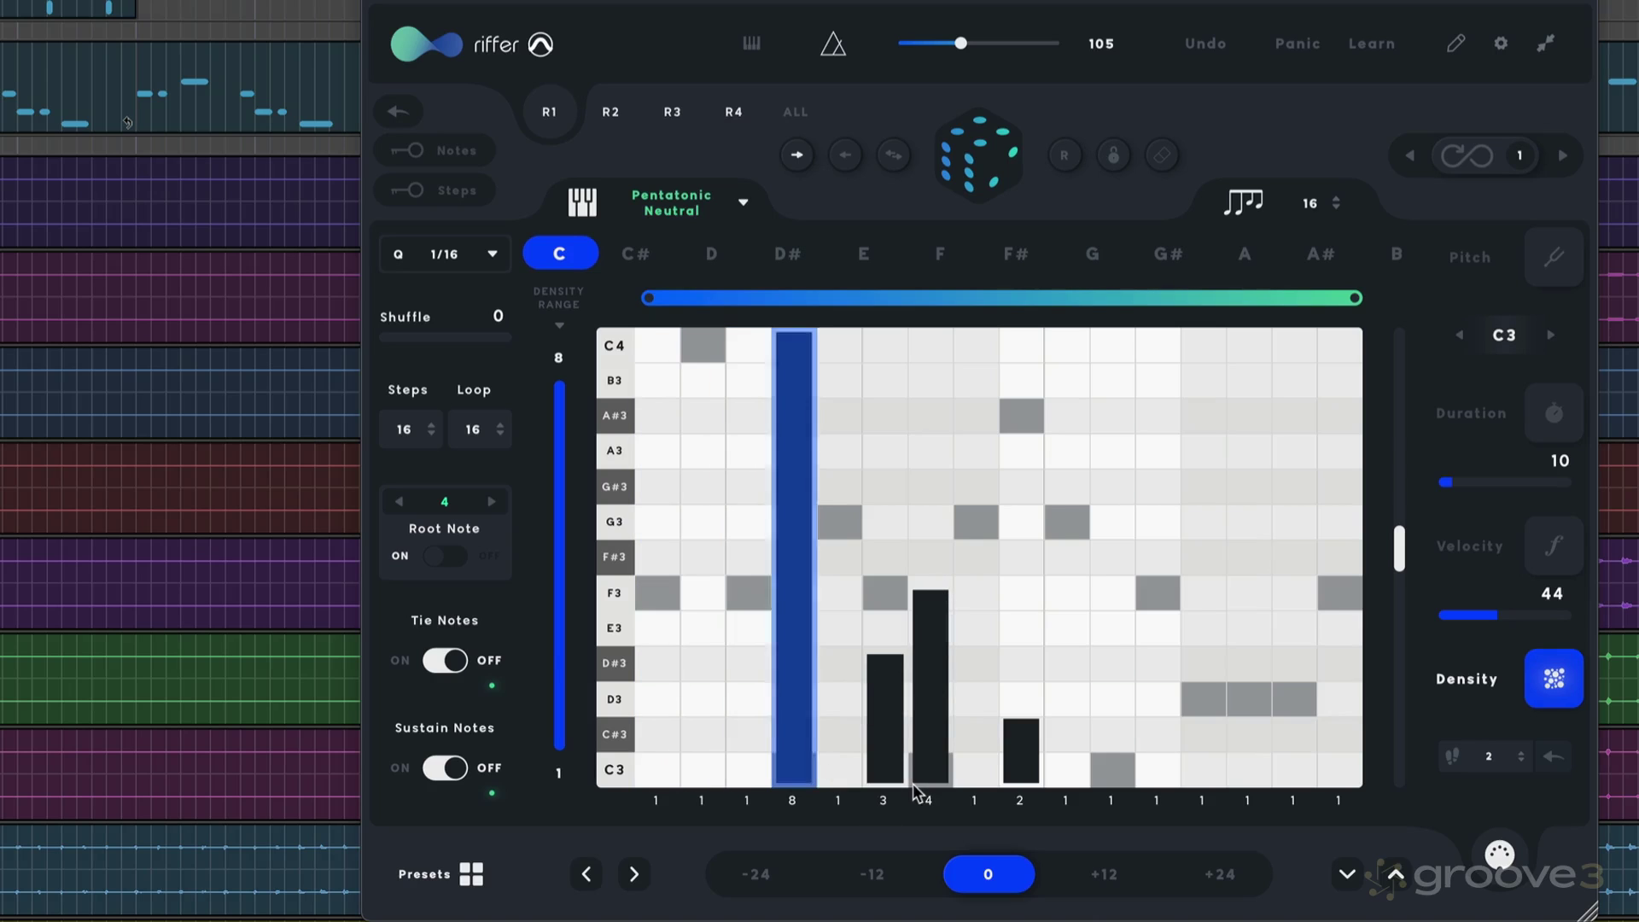
mouse_move(895, 678)
left_mouse_down()
mouse_move(899, 778)
mouse_move(1015, 736)
left_mouse_up()
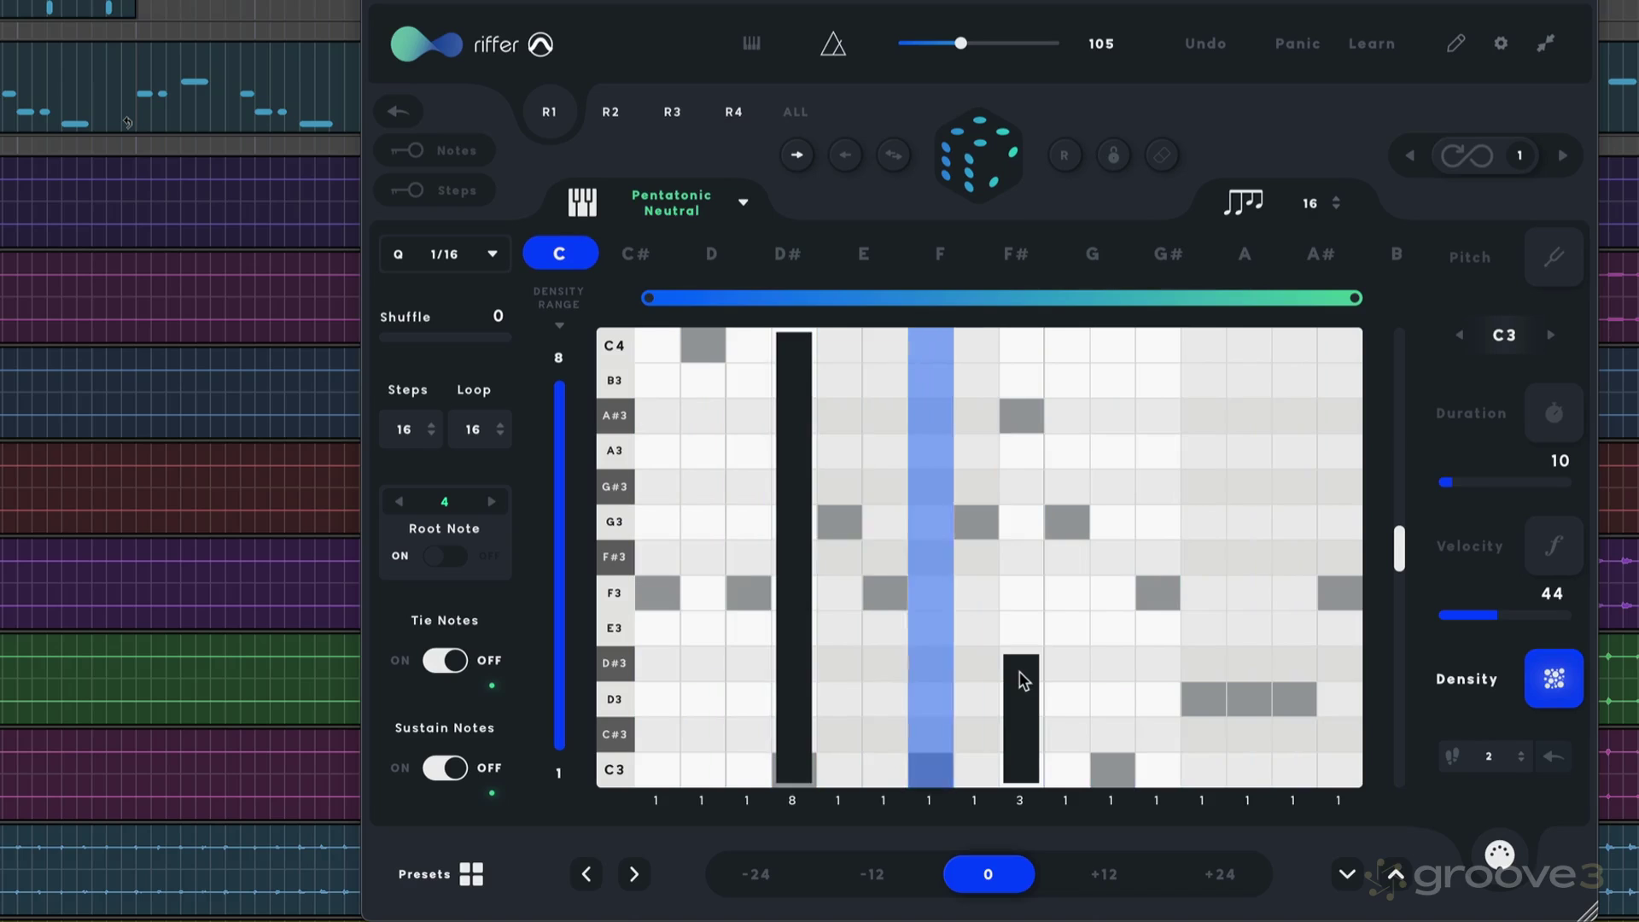
mouse_move(1025, 680)
left_mouse_down()
mouse_move(1023, 618)
mouse_move(1016, 683)
left_mouse_up()
- Re-randomize the note durations from the Duration lane, then view the pitch grid
left_click(1554, 551)
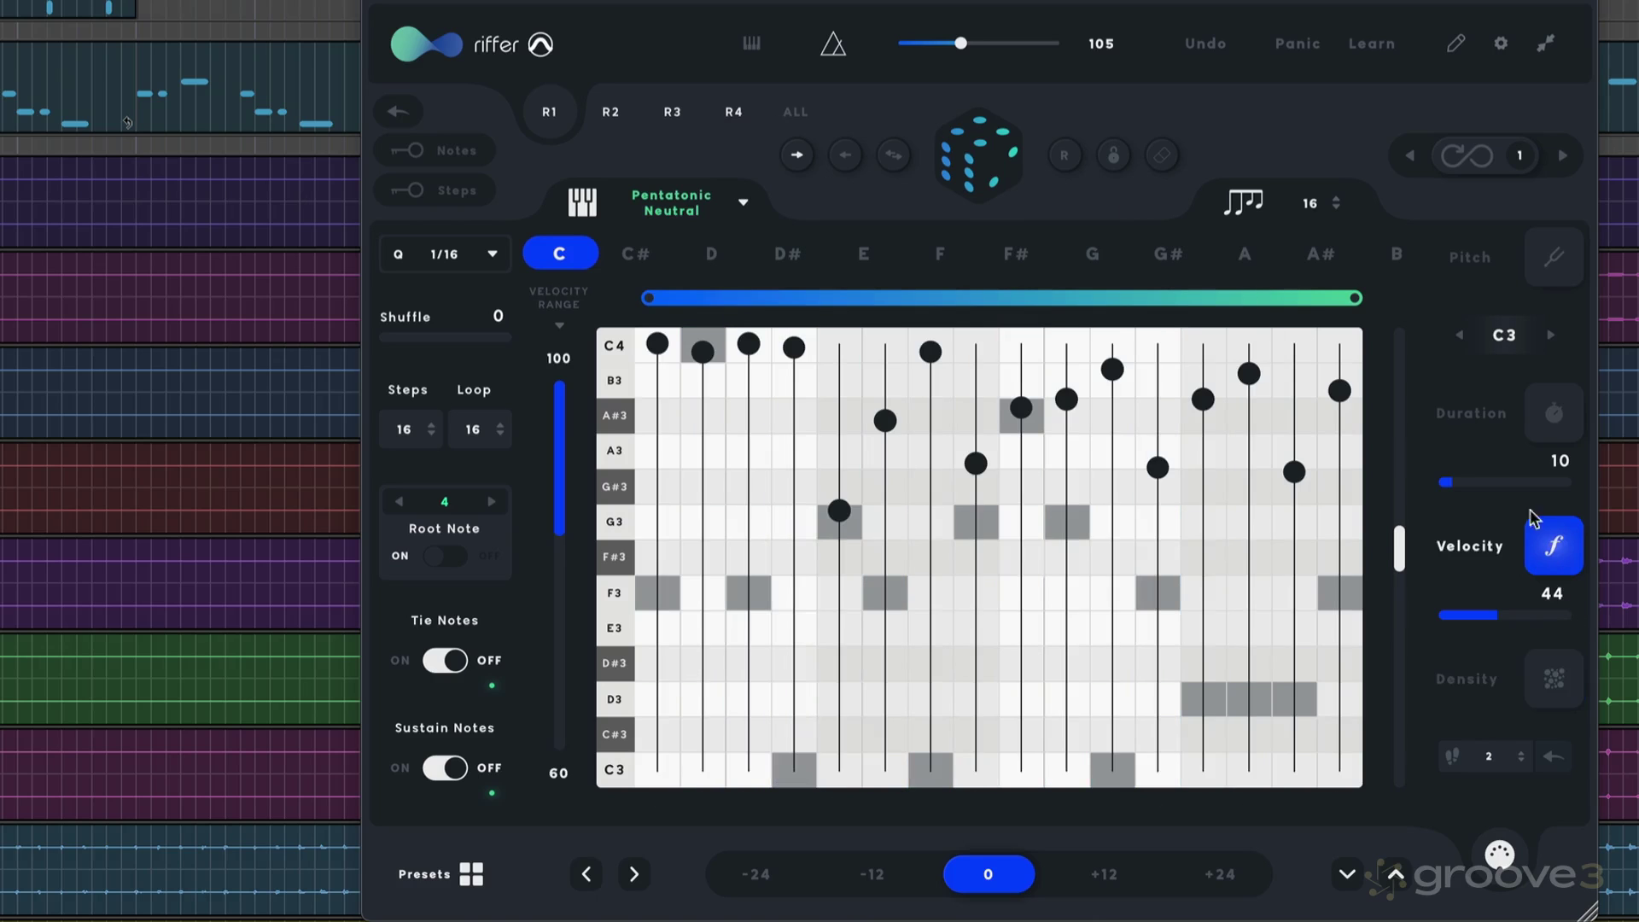
left_click(1554, 420)
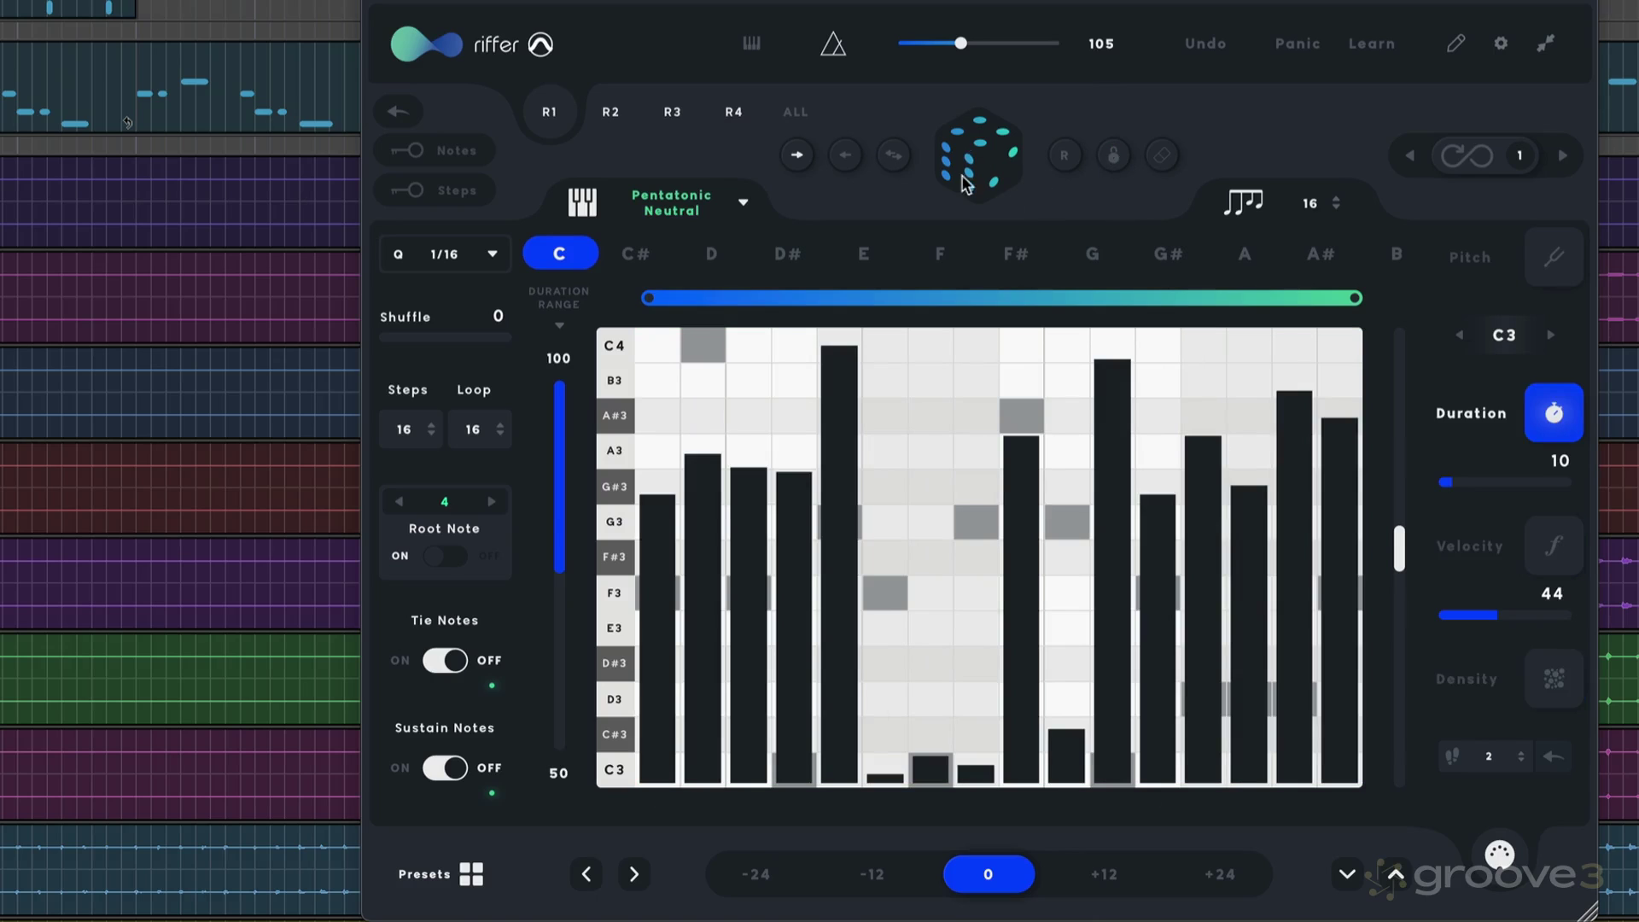
left_click(1003, 164)
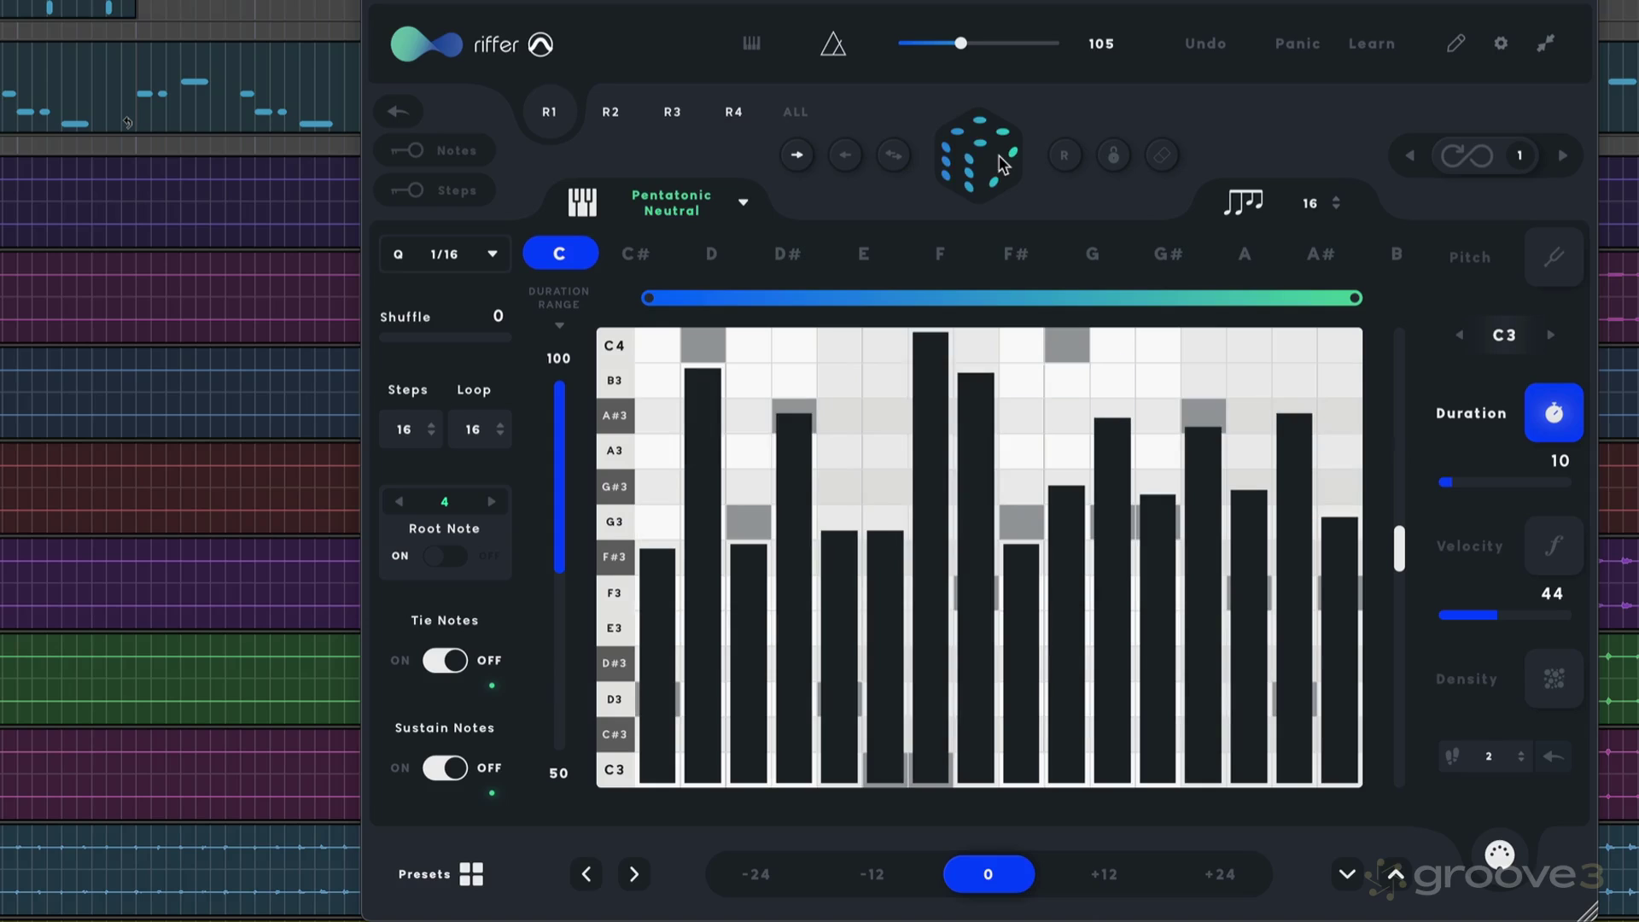
left_click(1462, 265)
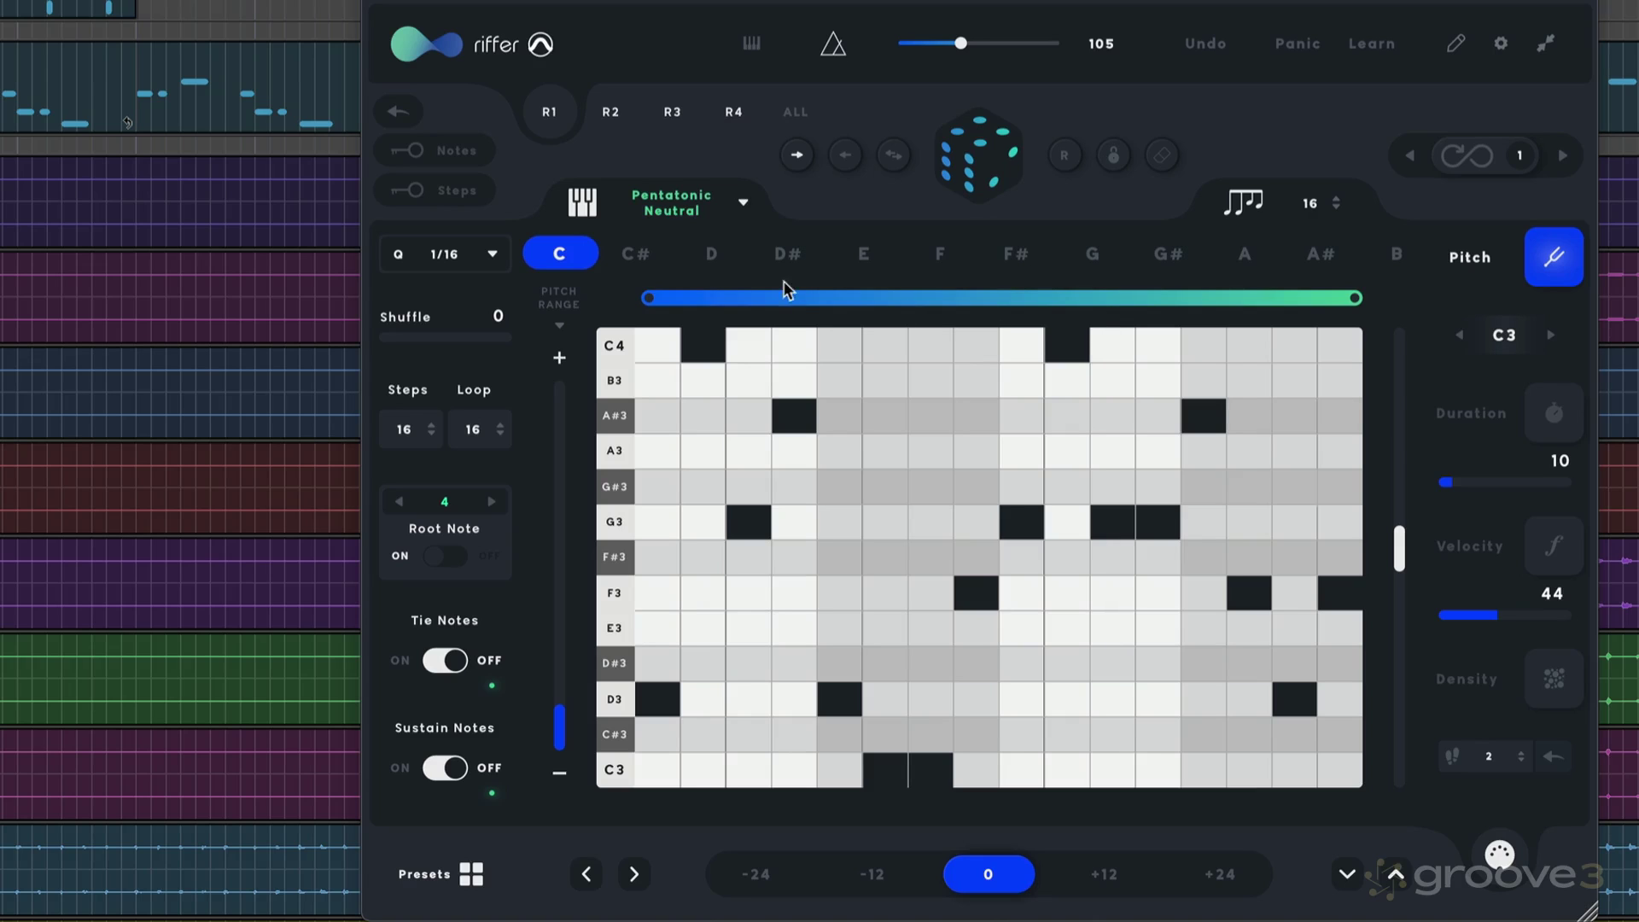
- Audition the current riff, starting and restarting playback
key("space")
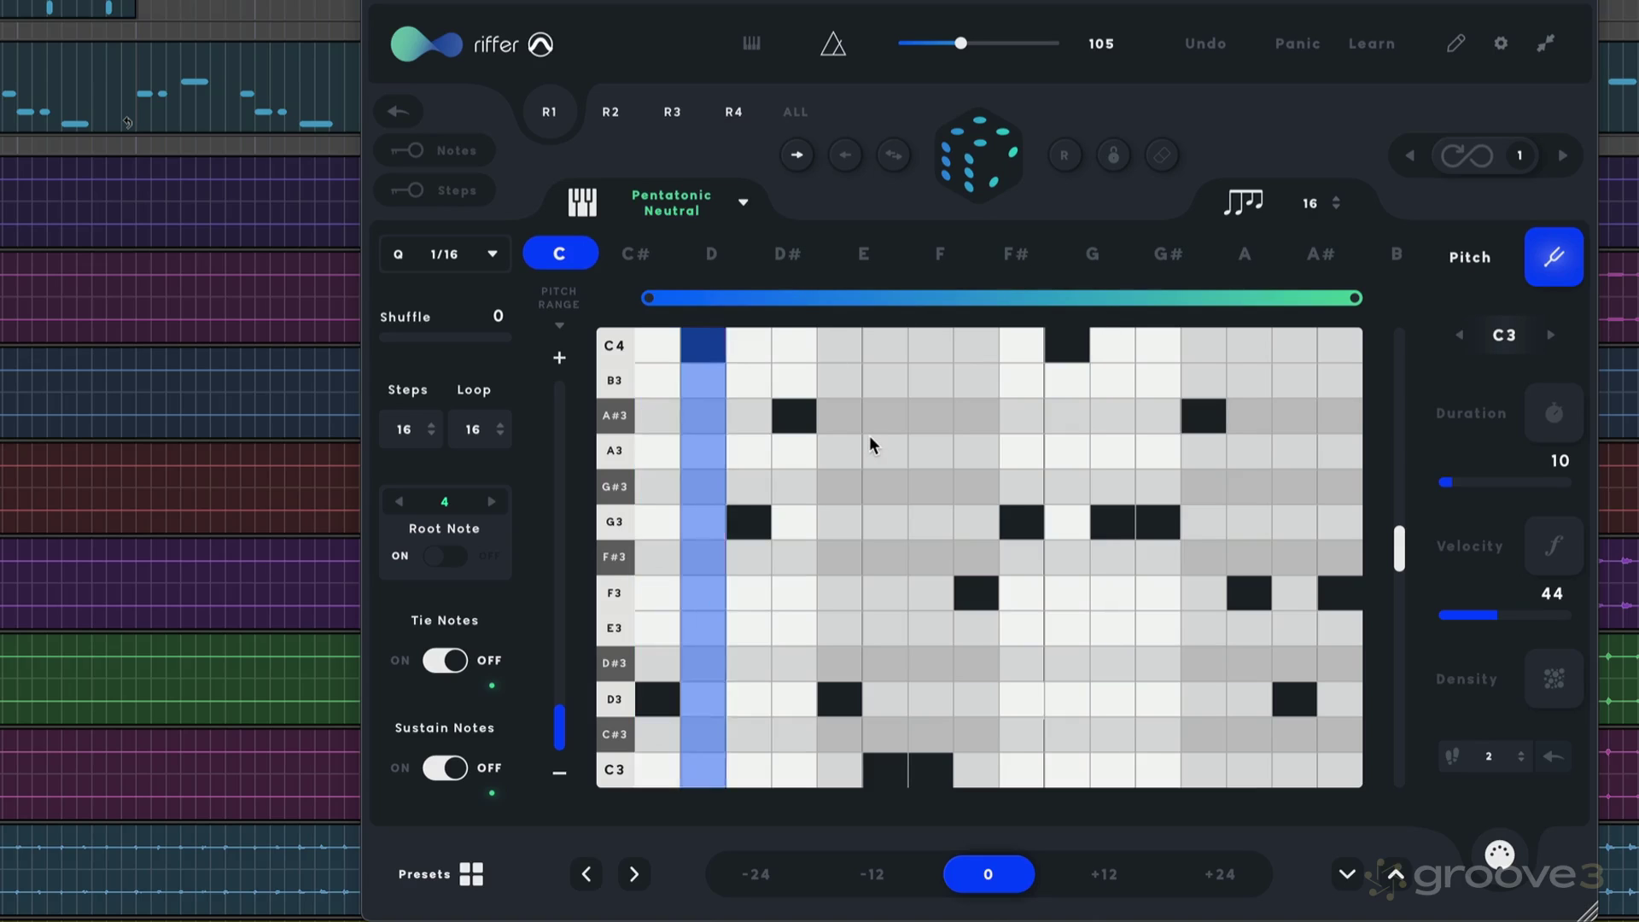
key("space")
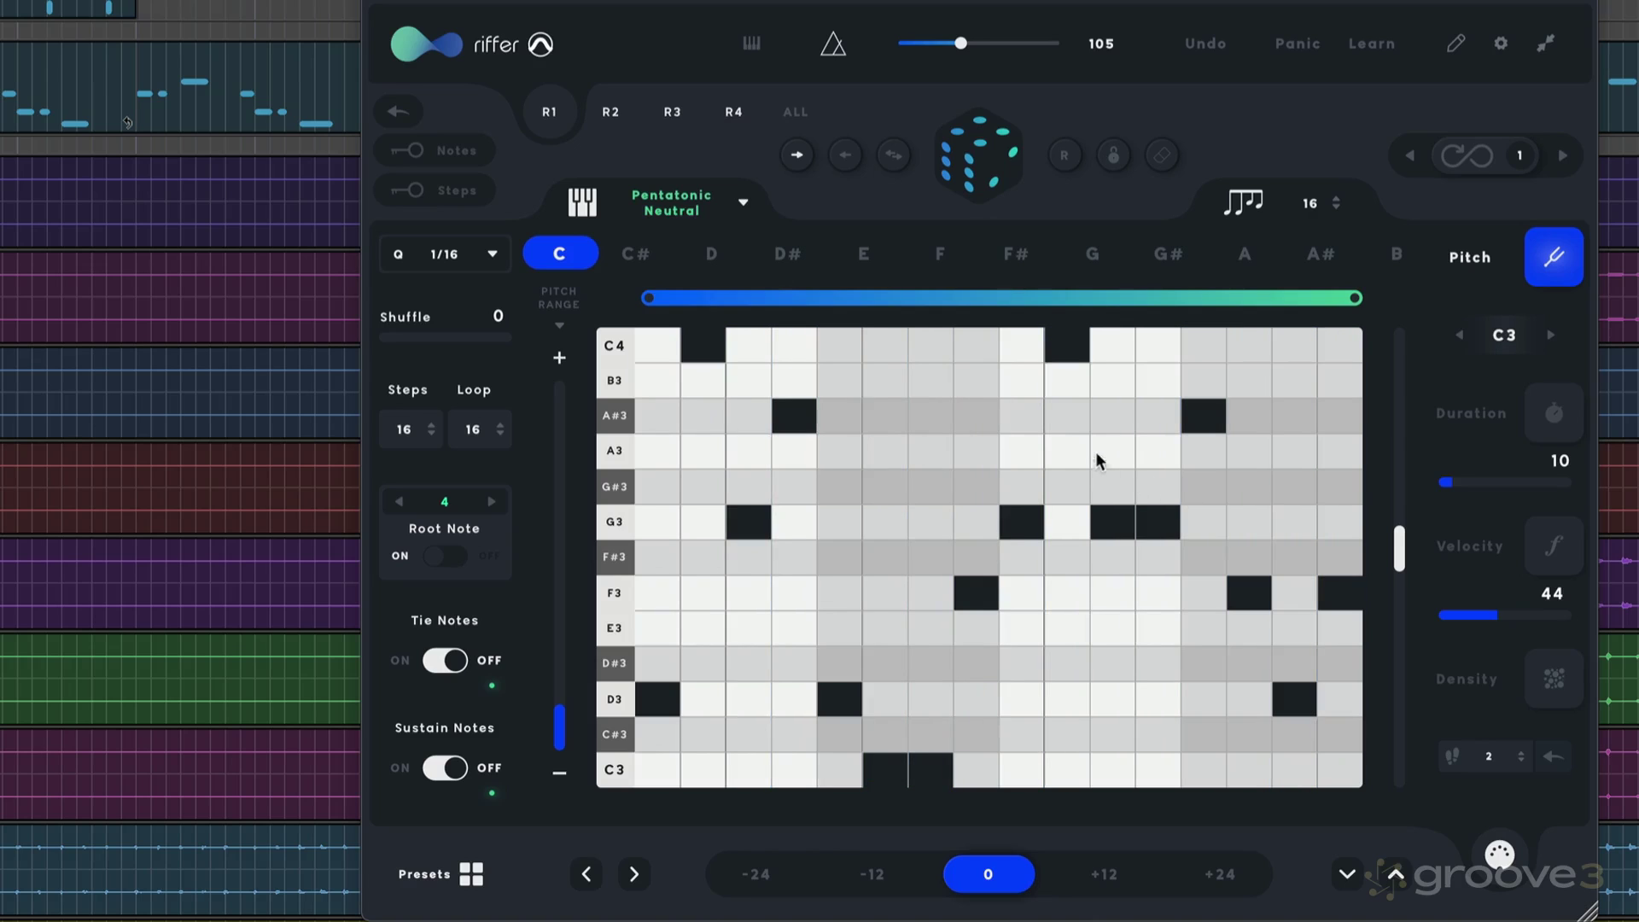
key("space")
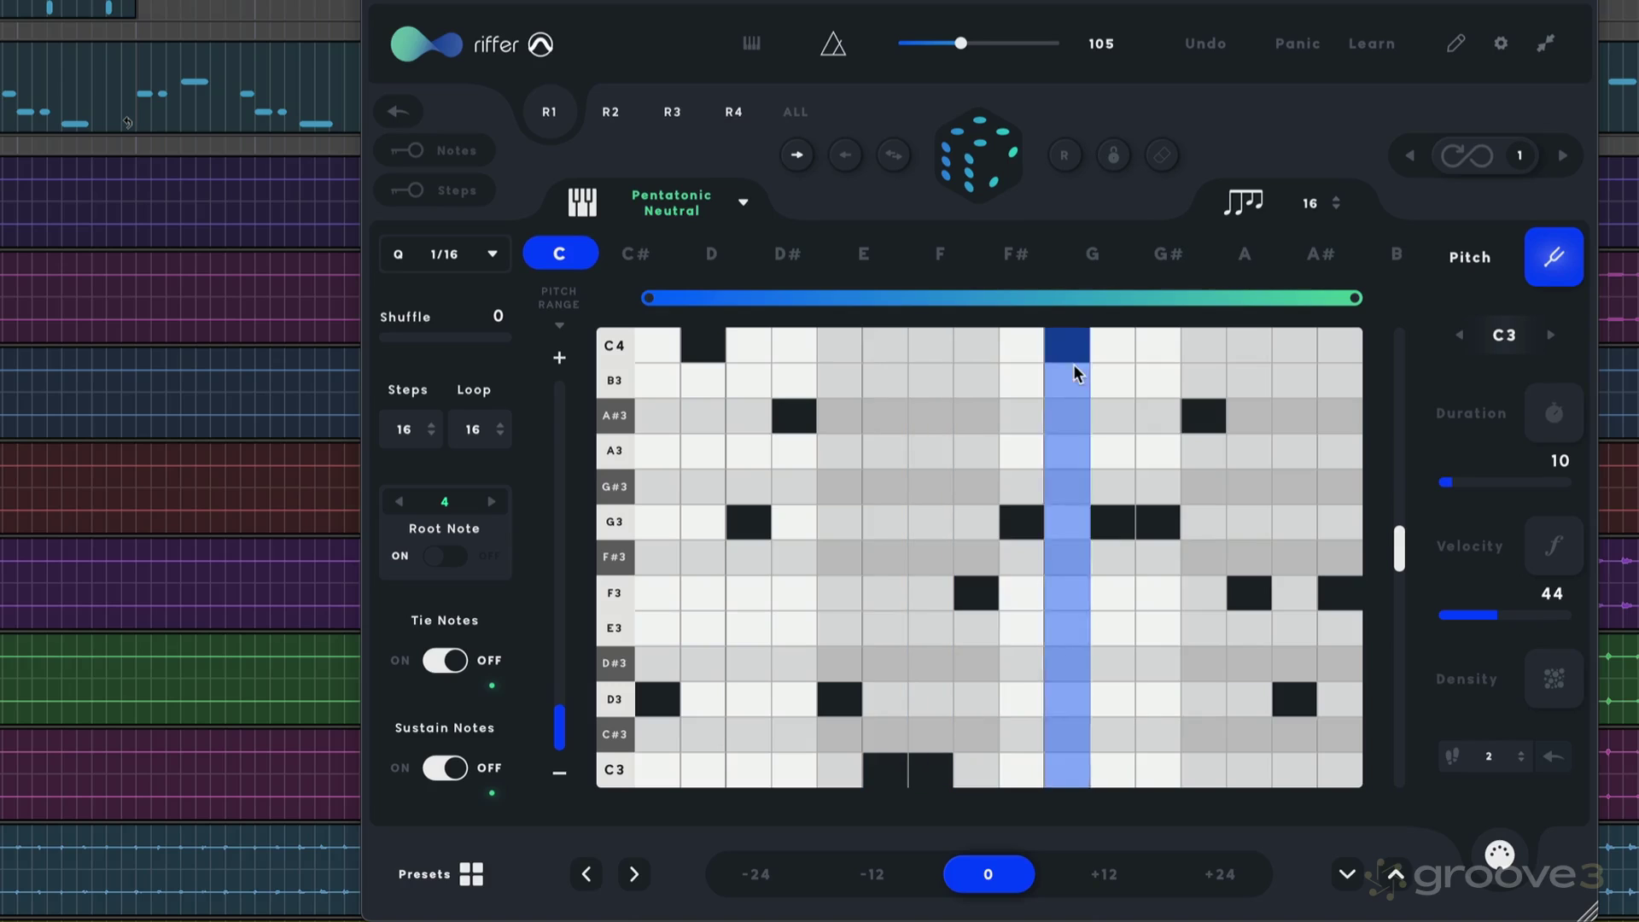
key("space")
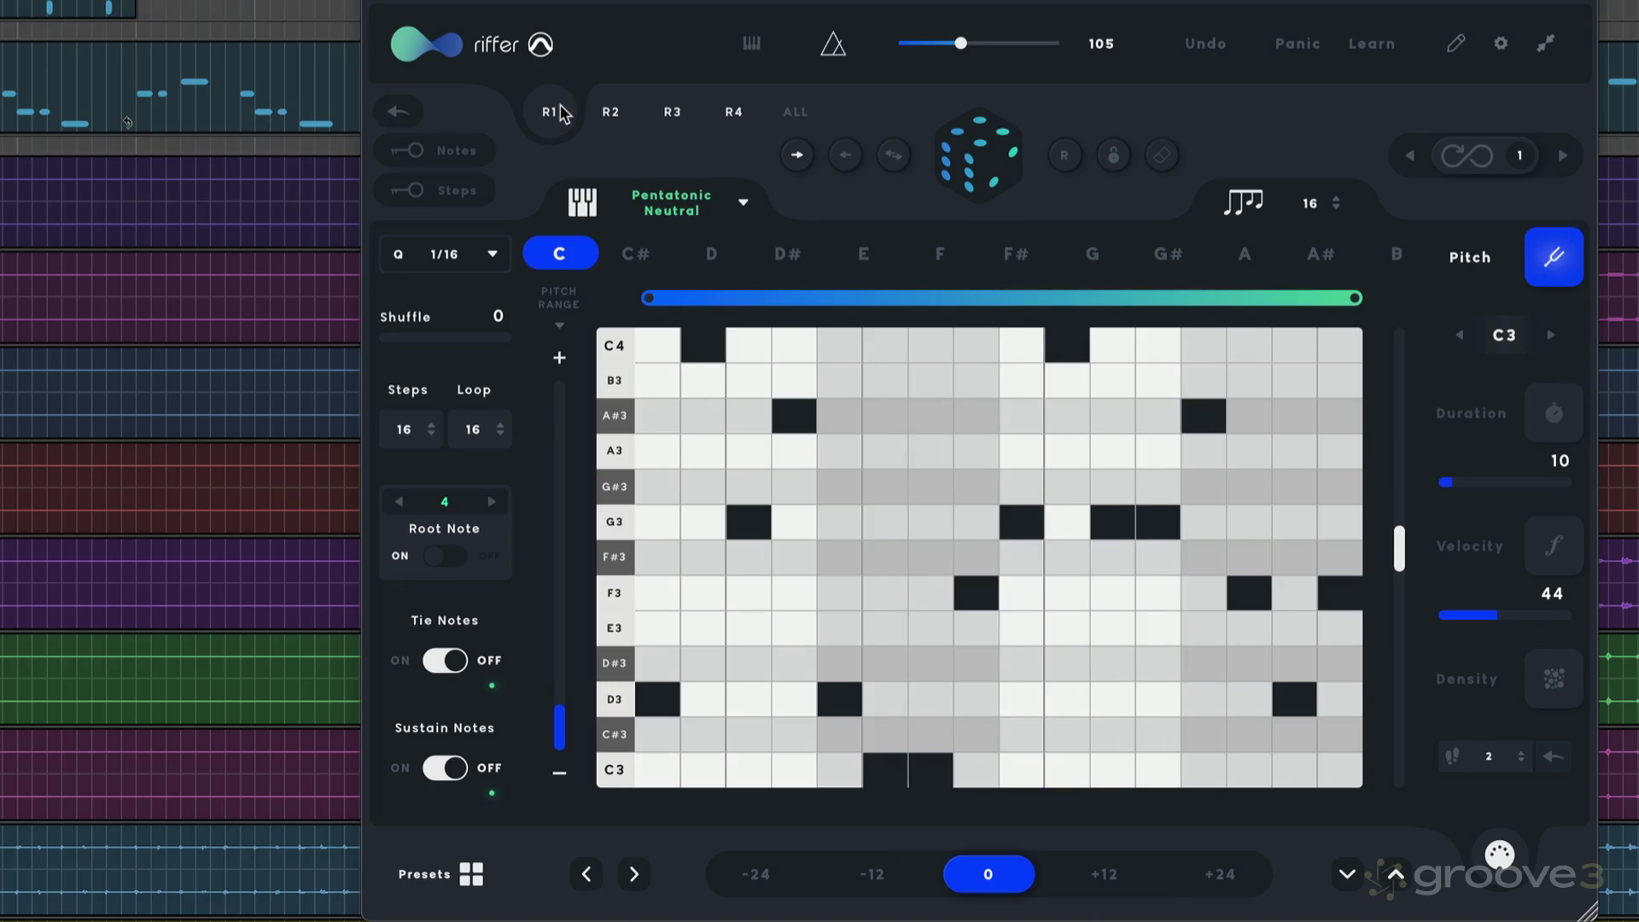
- With the Notes lock on, roll three new note patterns, then unlock and show Density
left_click(422, 147)
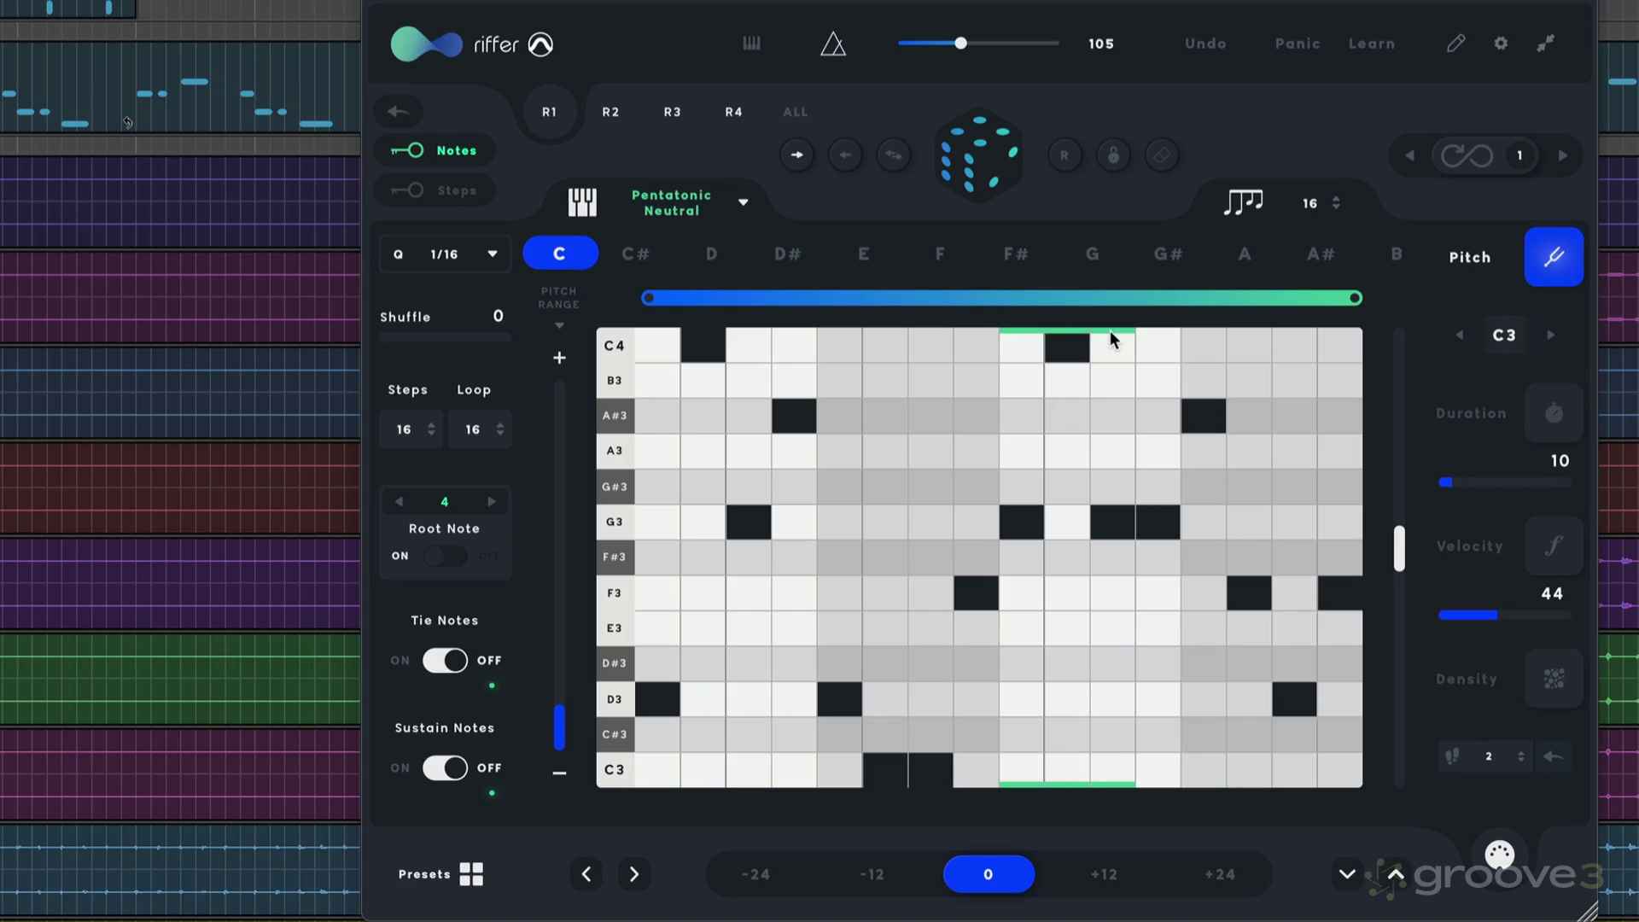
left_click(978, 166)
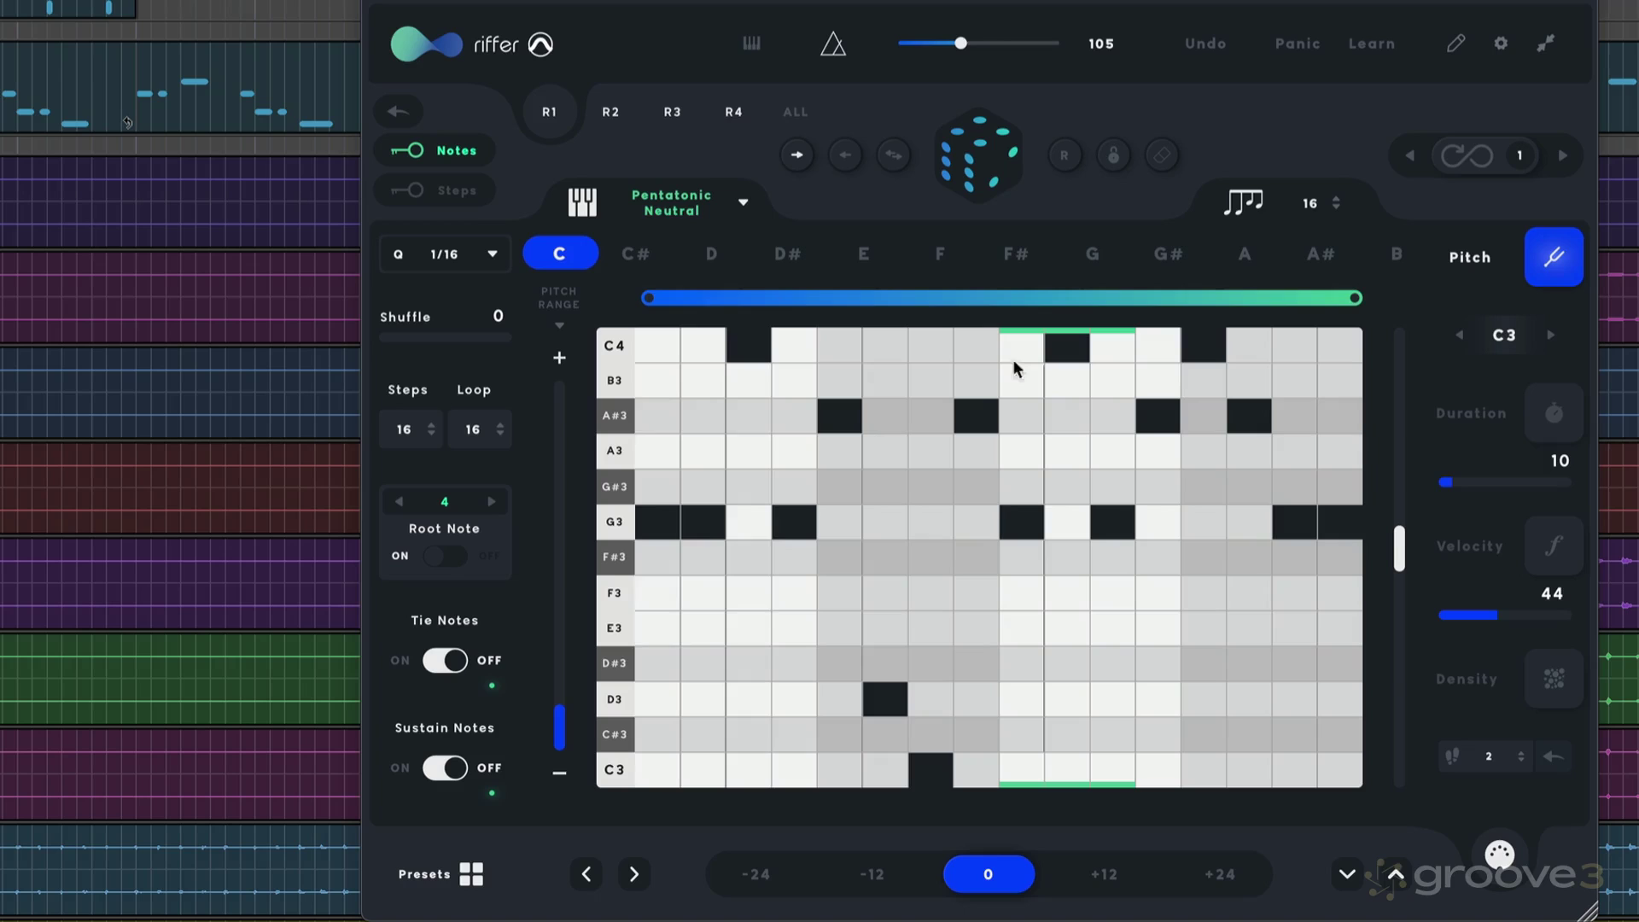
key("space")
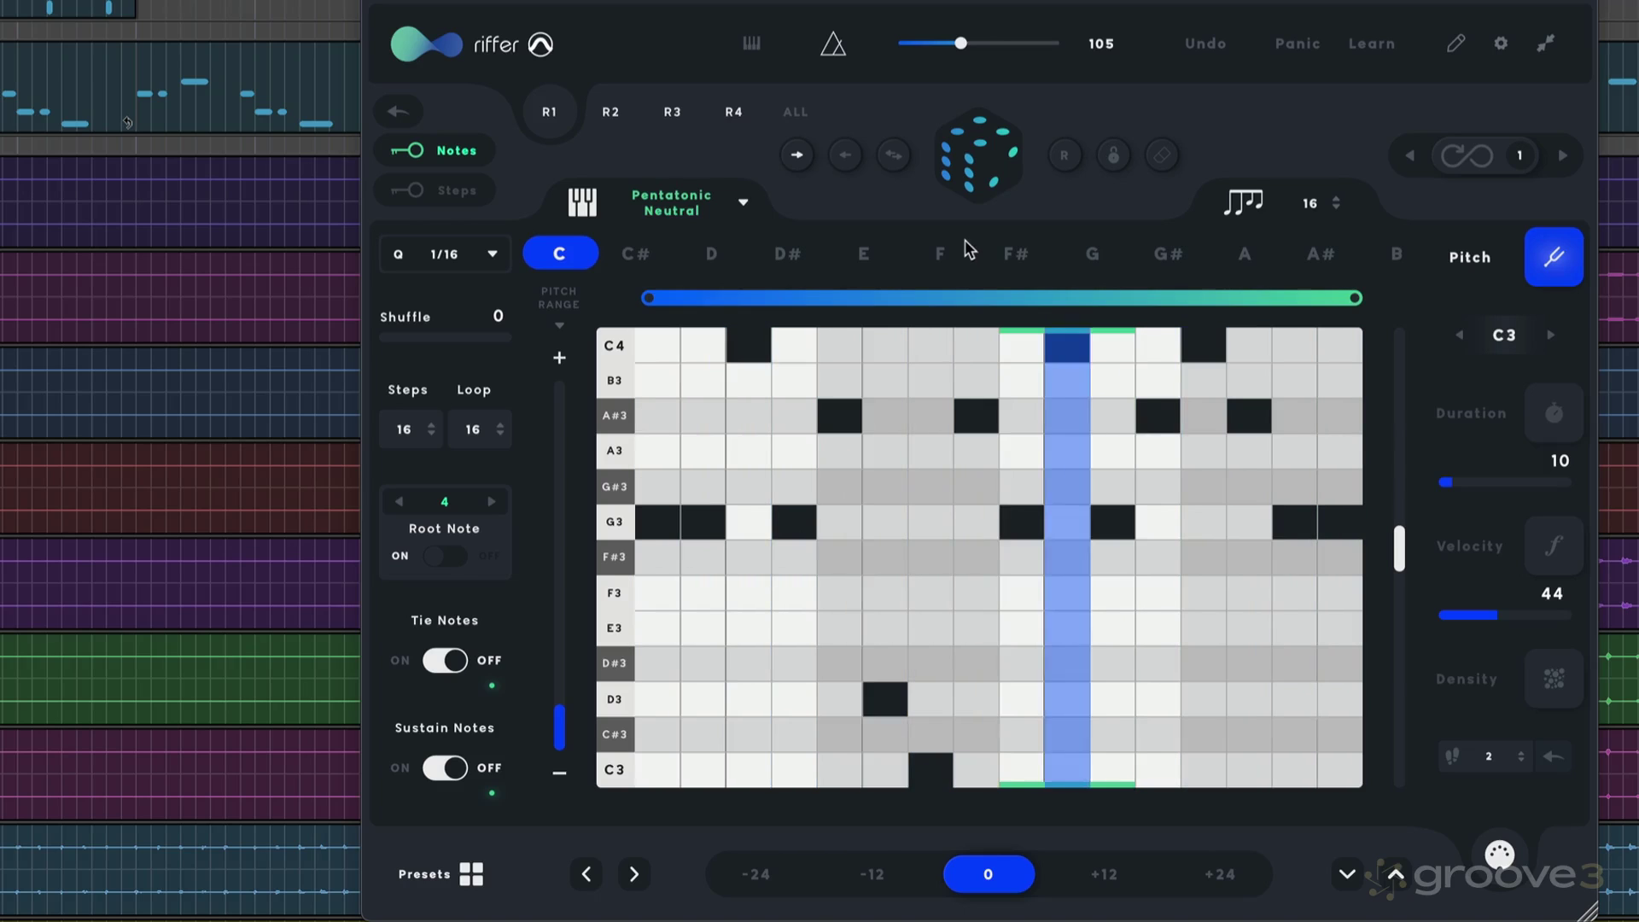
left_click(983, 165)
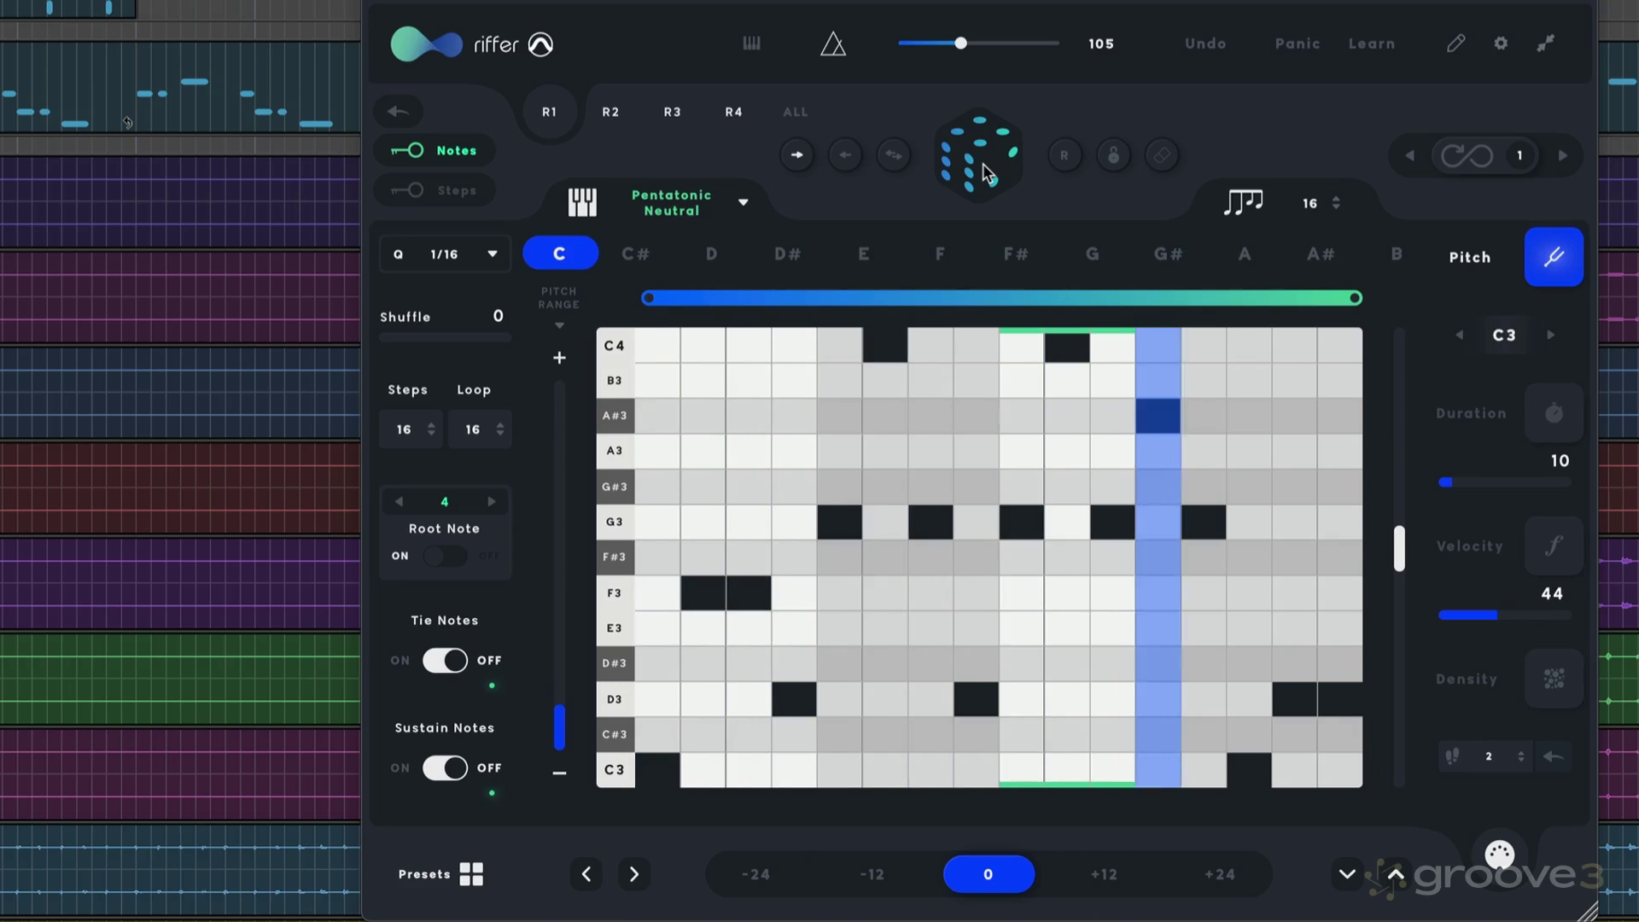
left_click(982, 162)
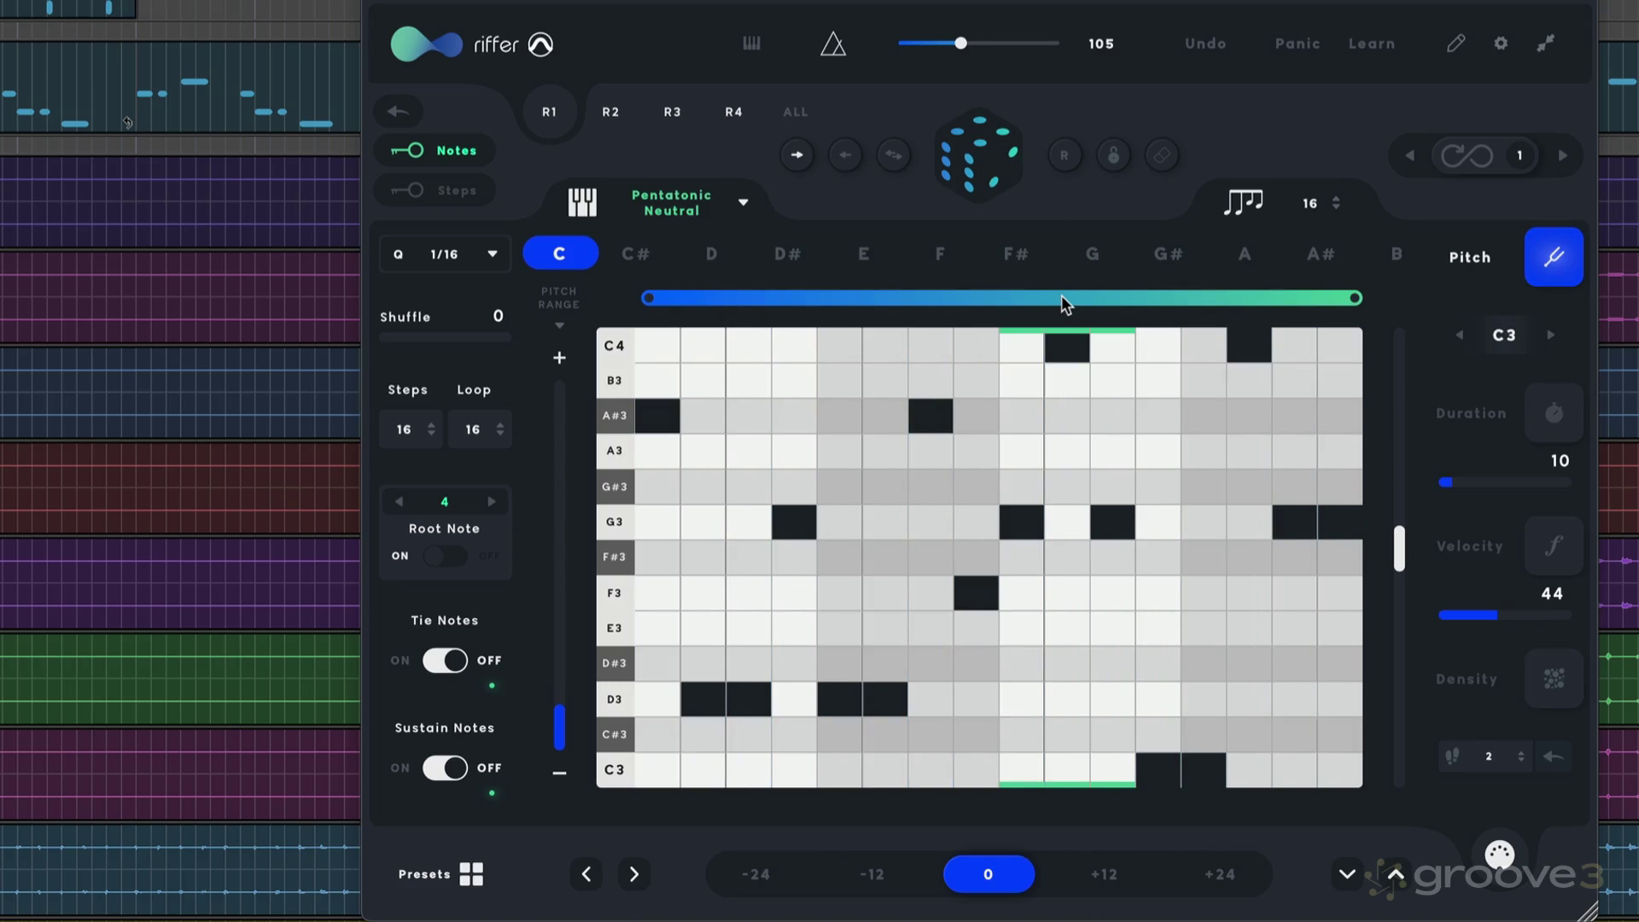
left_click(458, 151)
left_click(1563, 696)
- Lower step 2's density, stop playback, and return to the pitch grid
left_click_drag(697, 482, 702, 654)
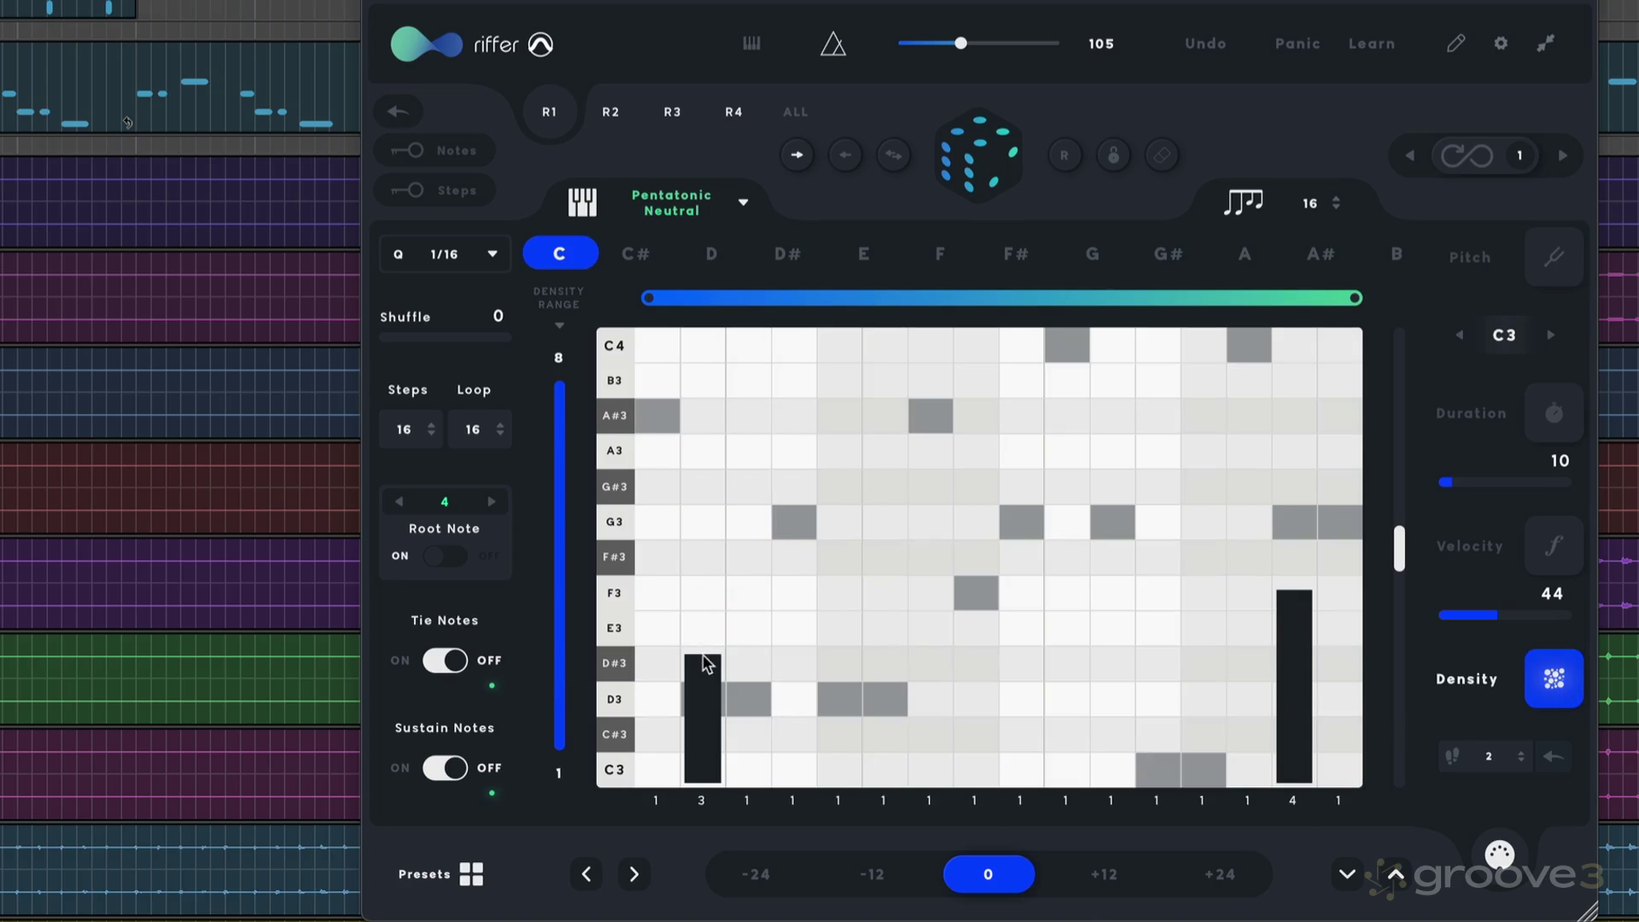
key("space")
left_click(1472, 268)
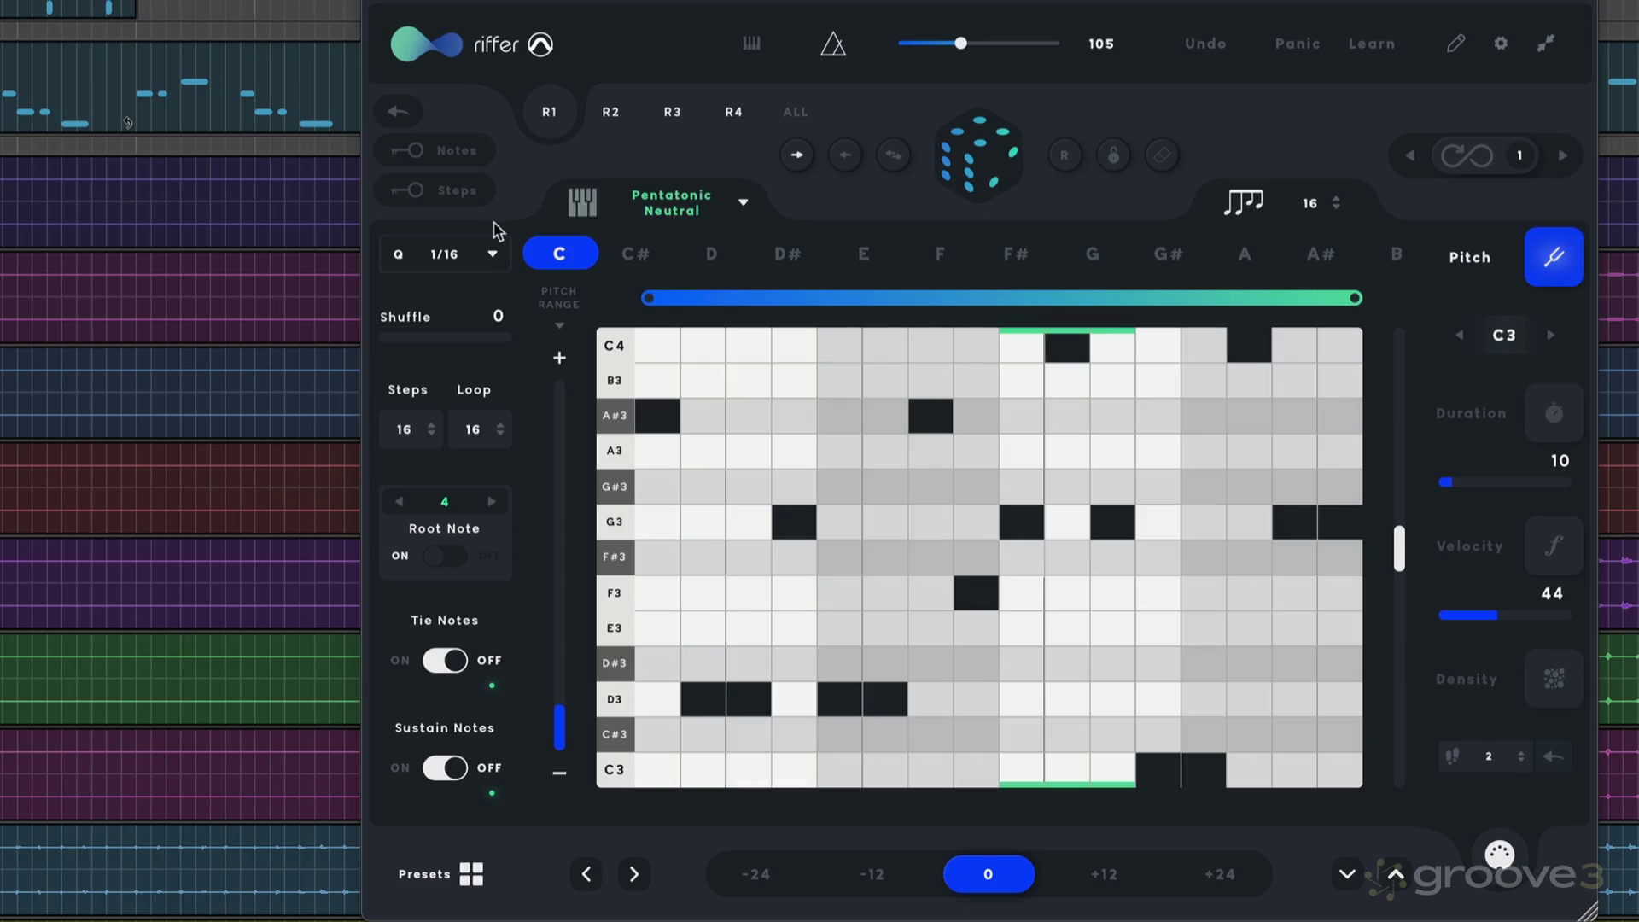
- Lock steps 2–3 with the Steps lock, randomize the other notes, and audition the riff
left_click(451, 191)
left_click(753, 327)
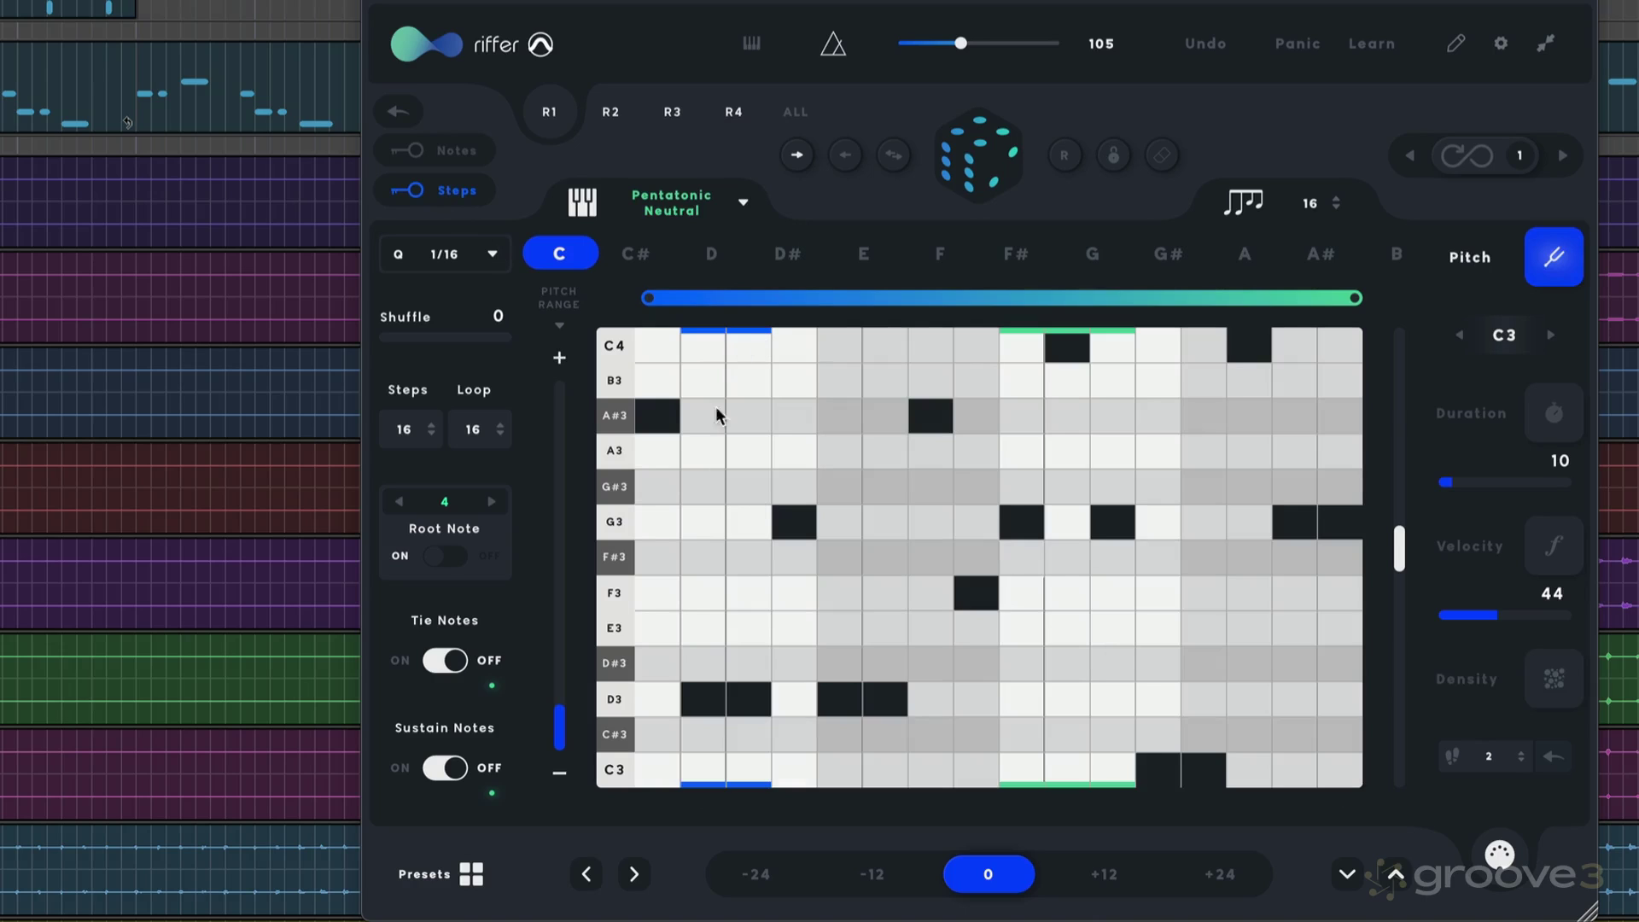
left_click(994, 149)
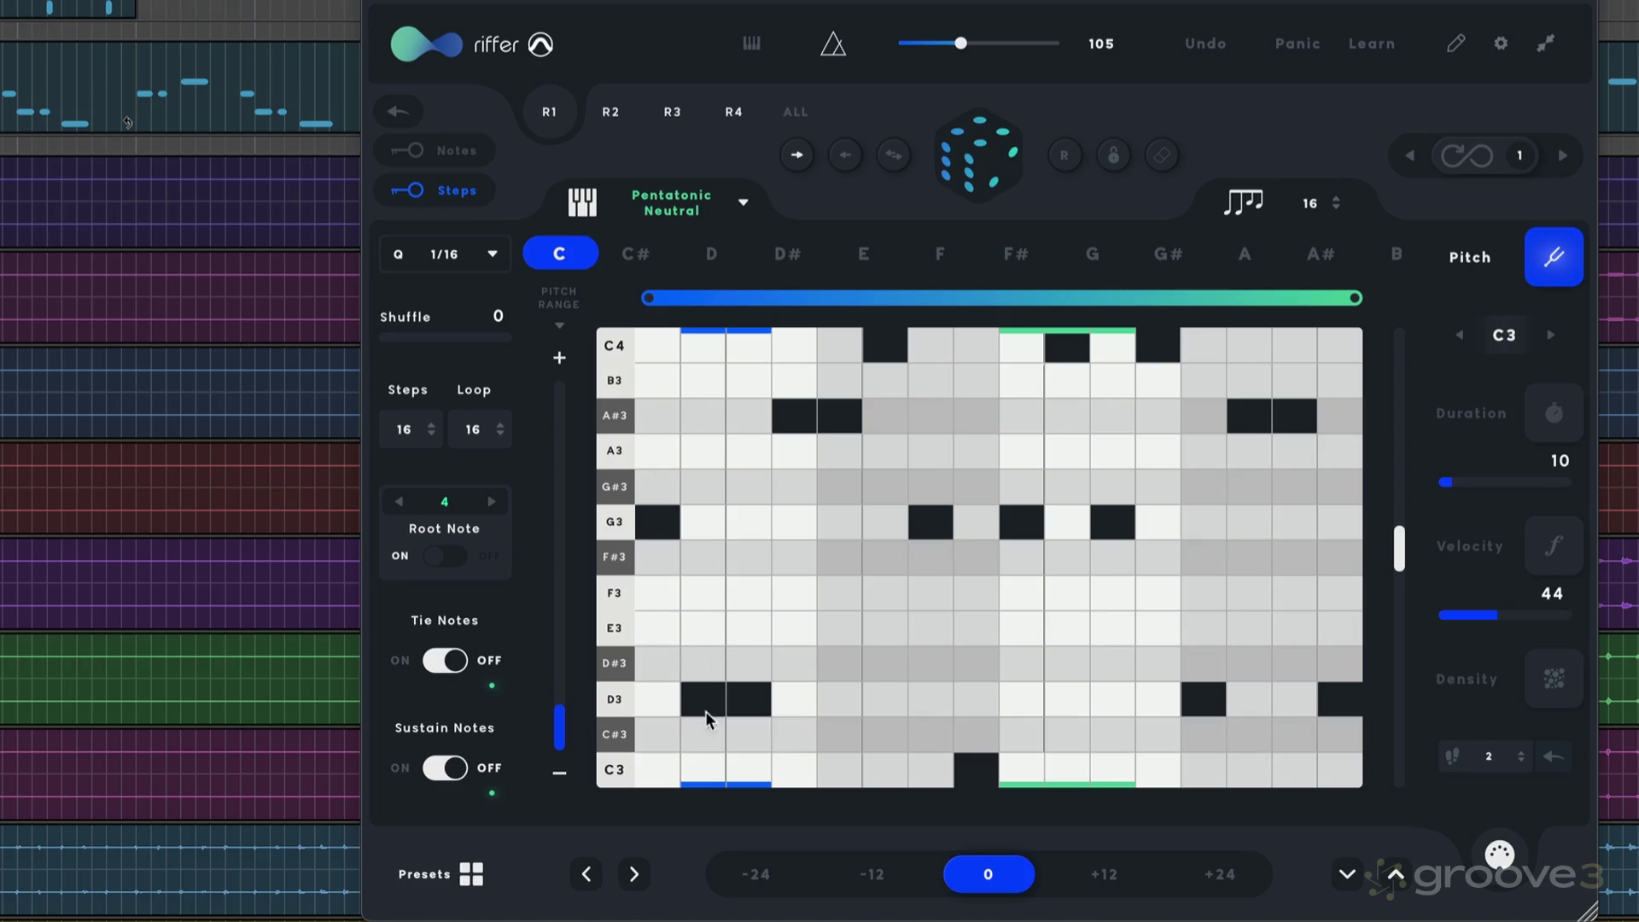
key("space")
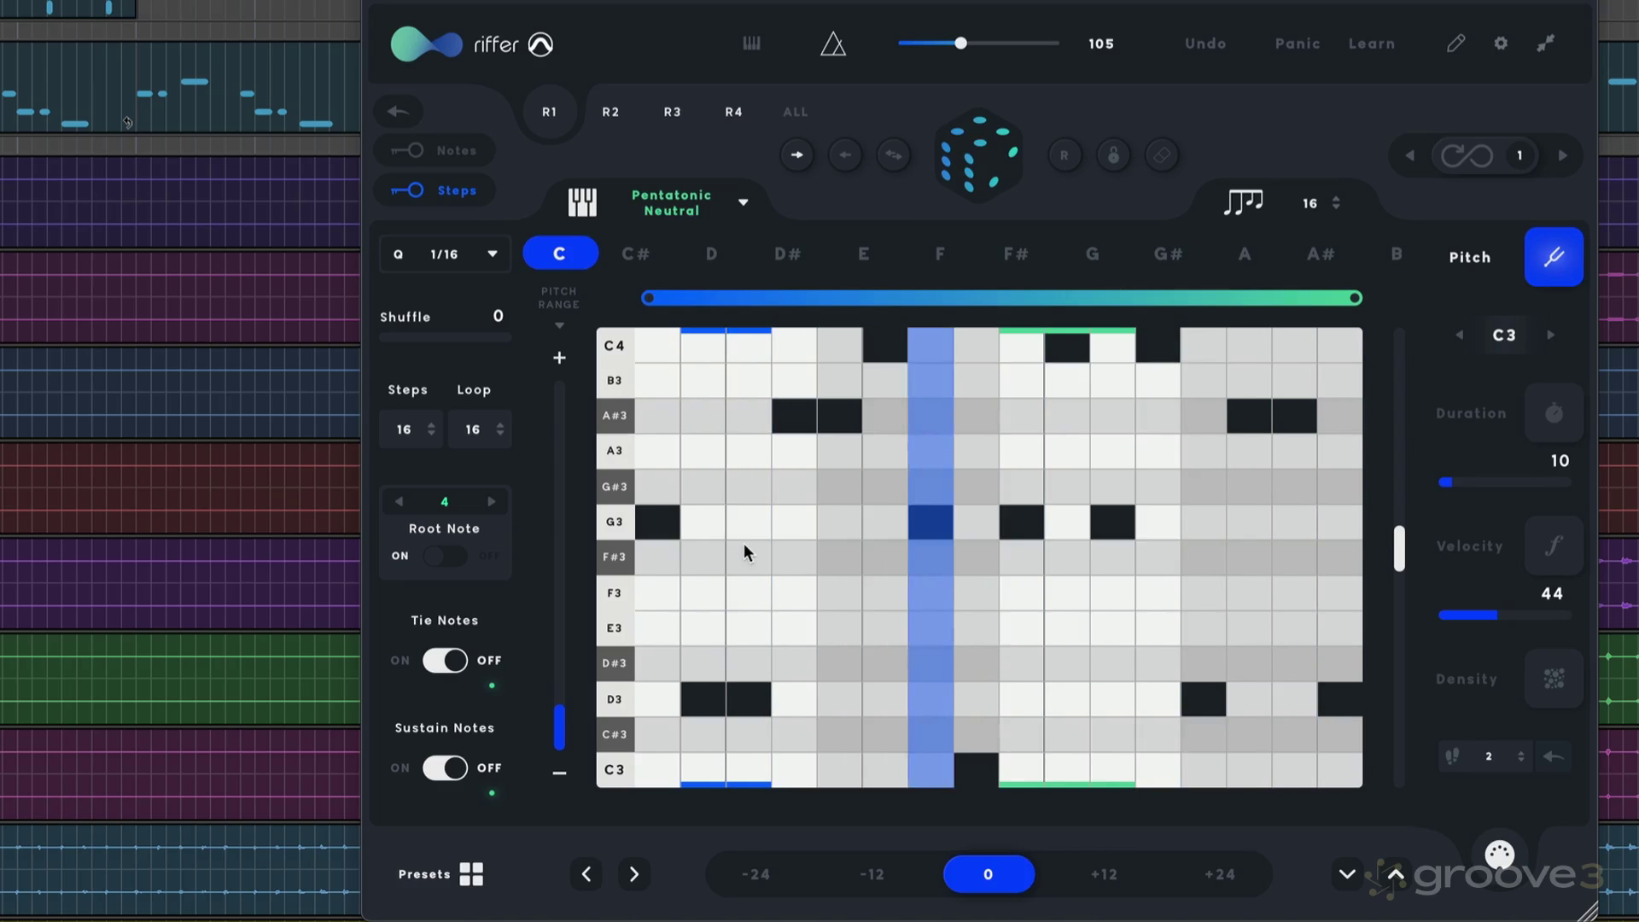
key("space")
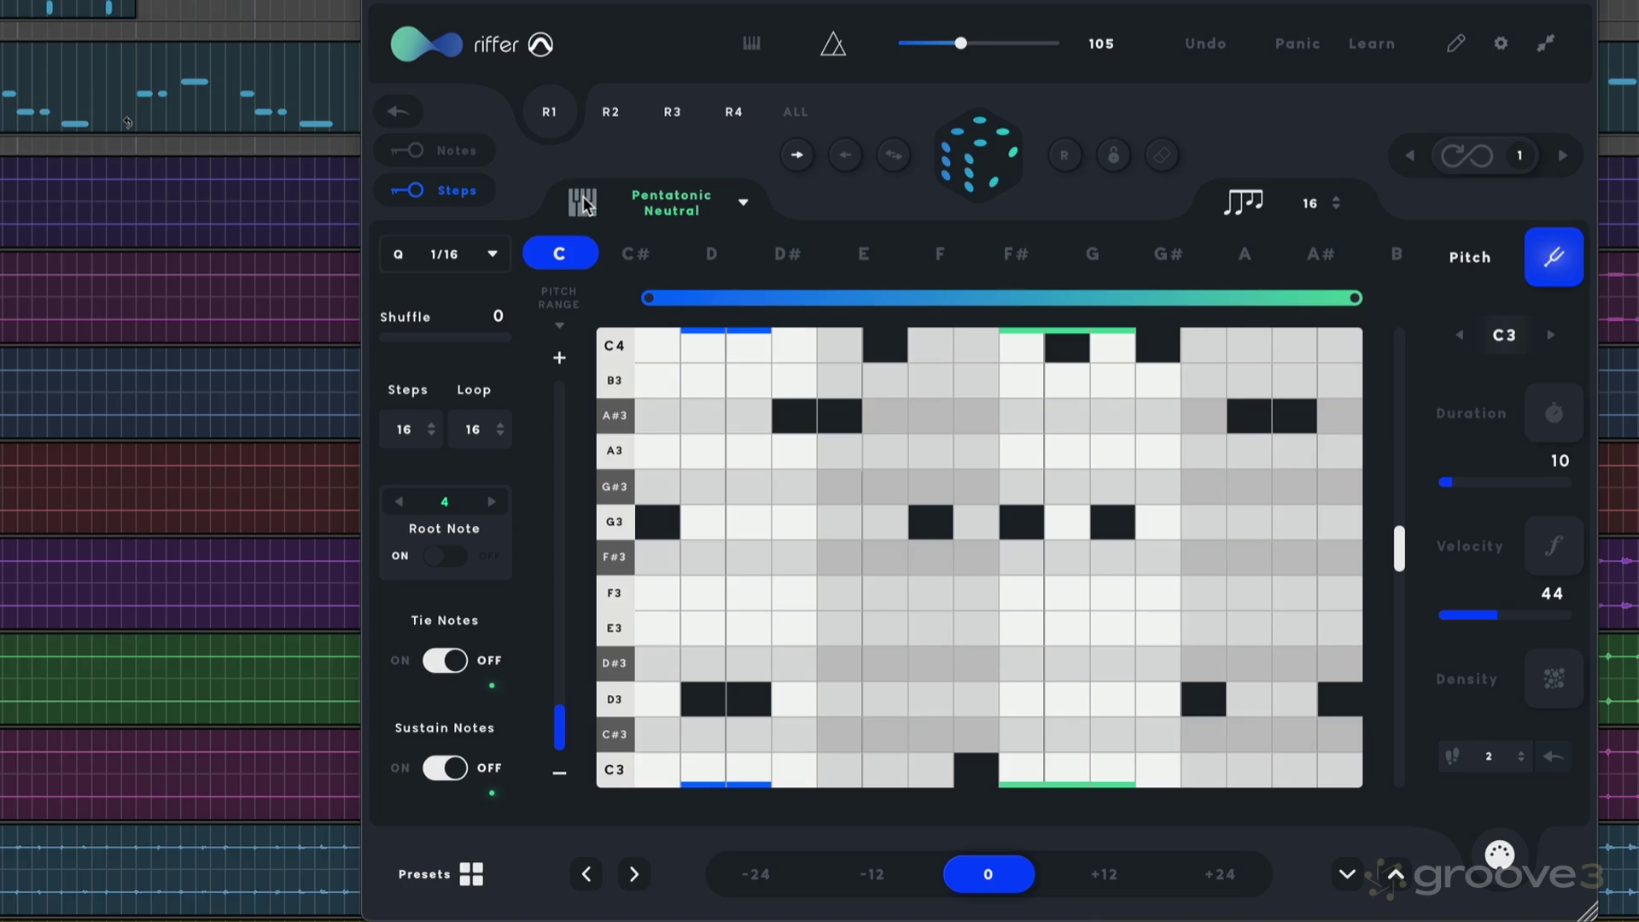
- Set the scale to Pentatonic Major, unfix the steps, and snap step 3 from G#3 up to A3
left_click(698, 207)
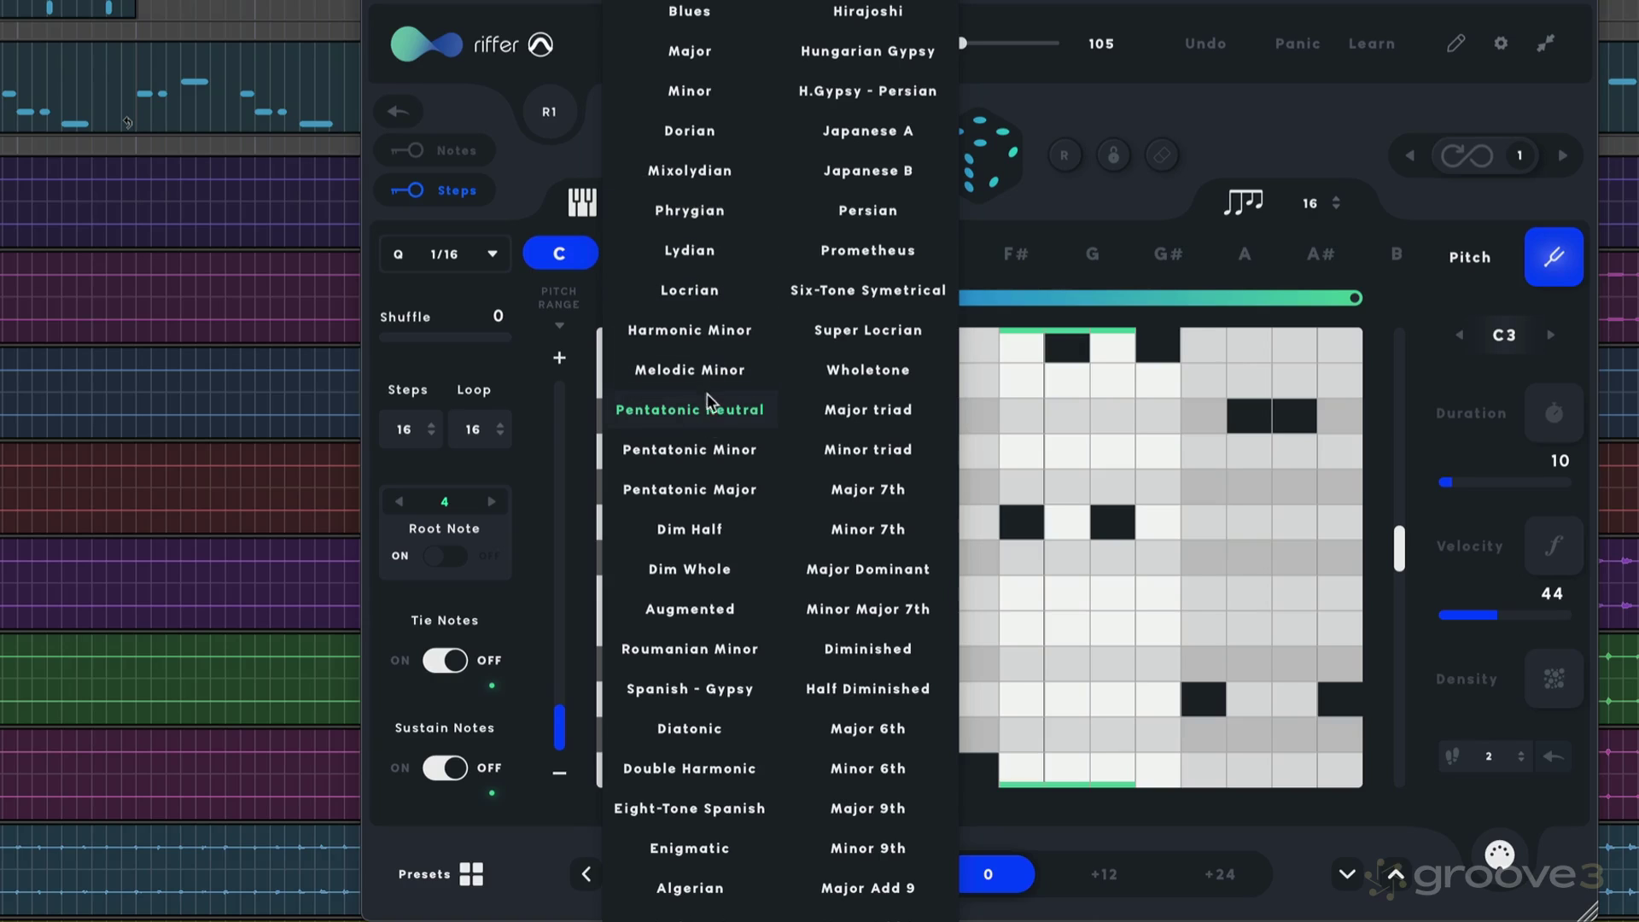
left_click(710, 490)
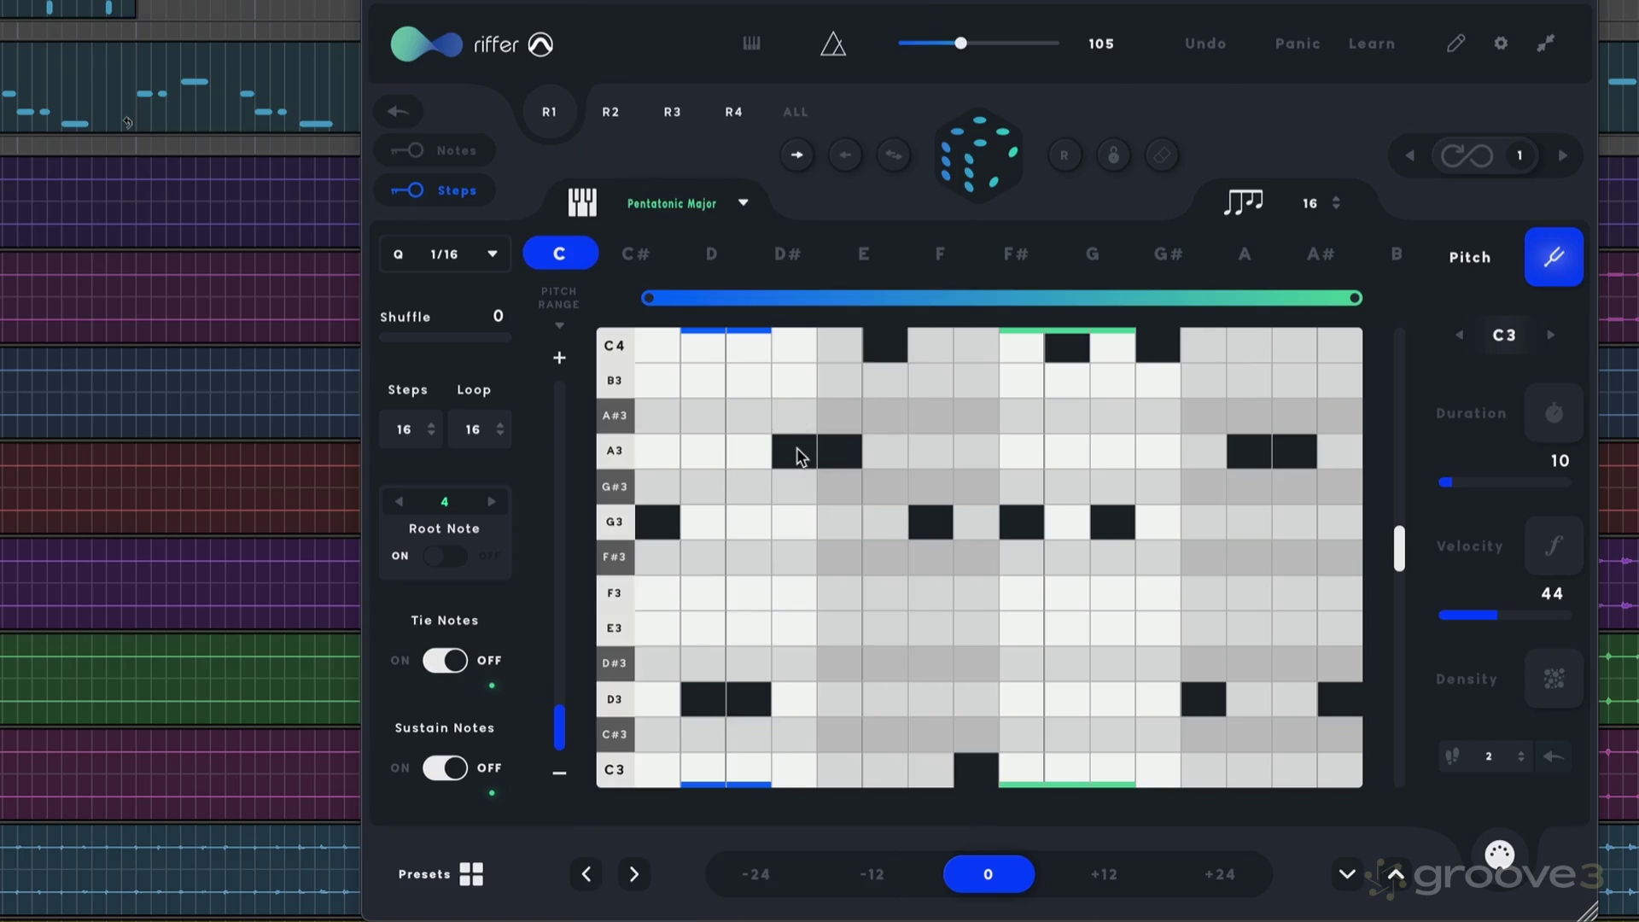
left_click(448, 196)
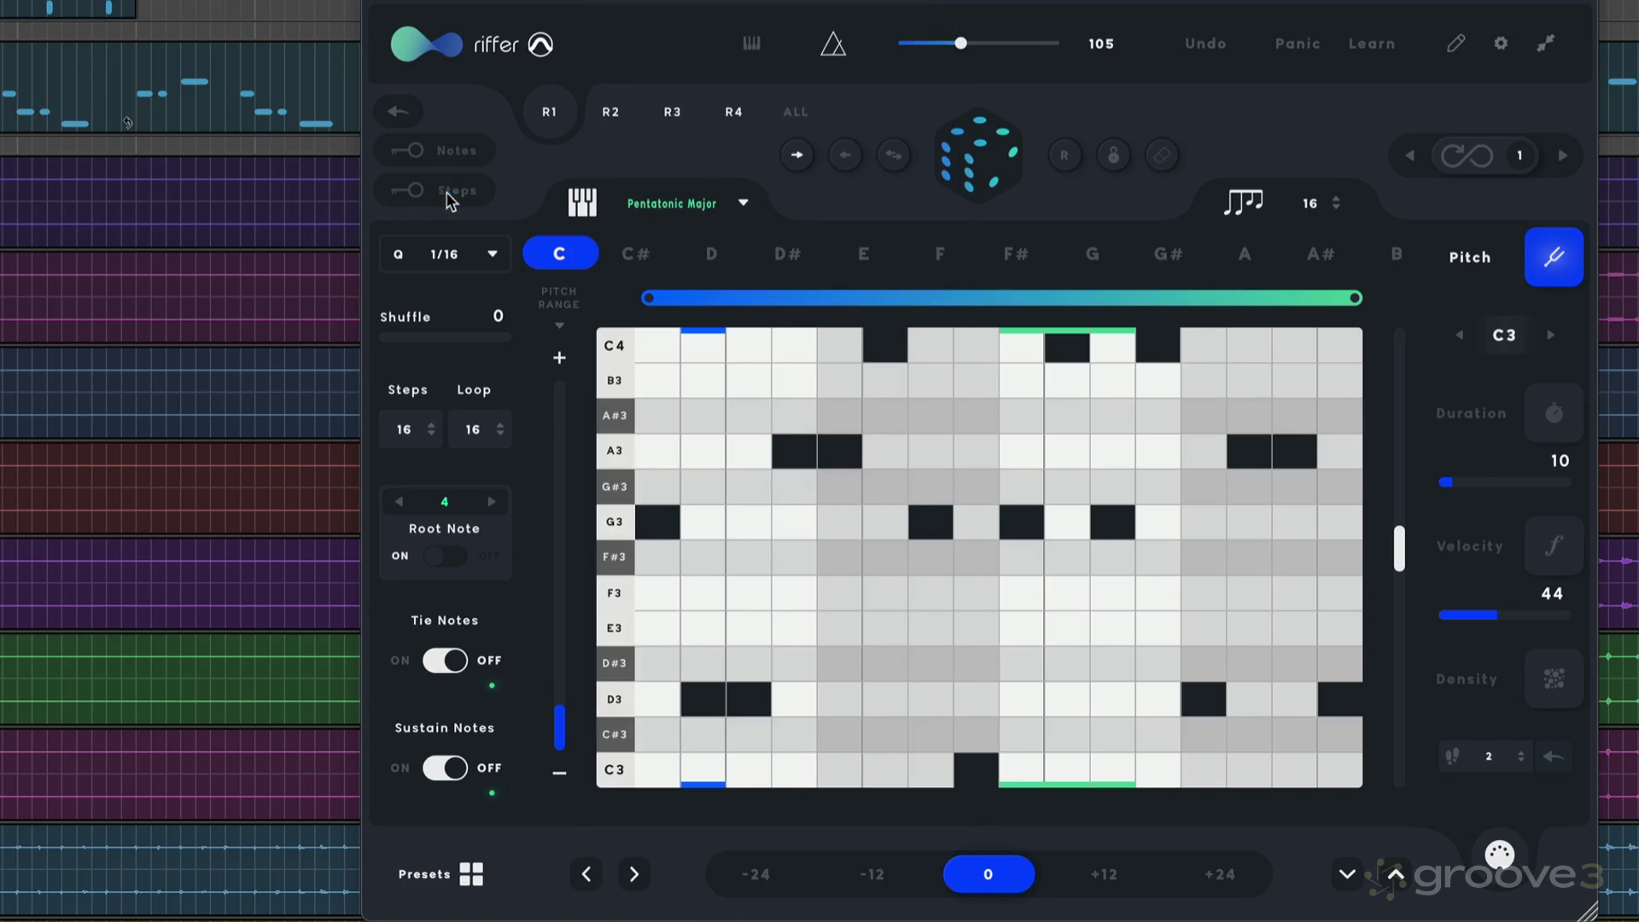
left_click(743, 483)
left_click(581, 203)
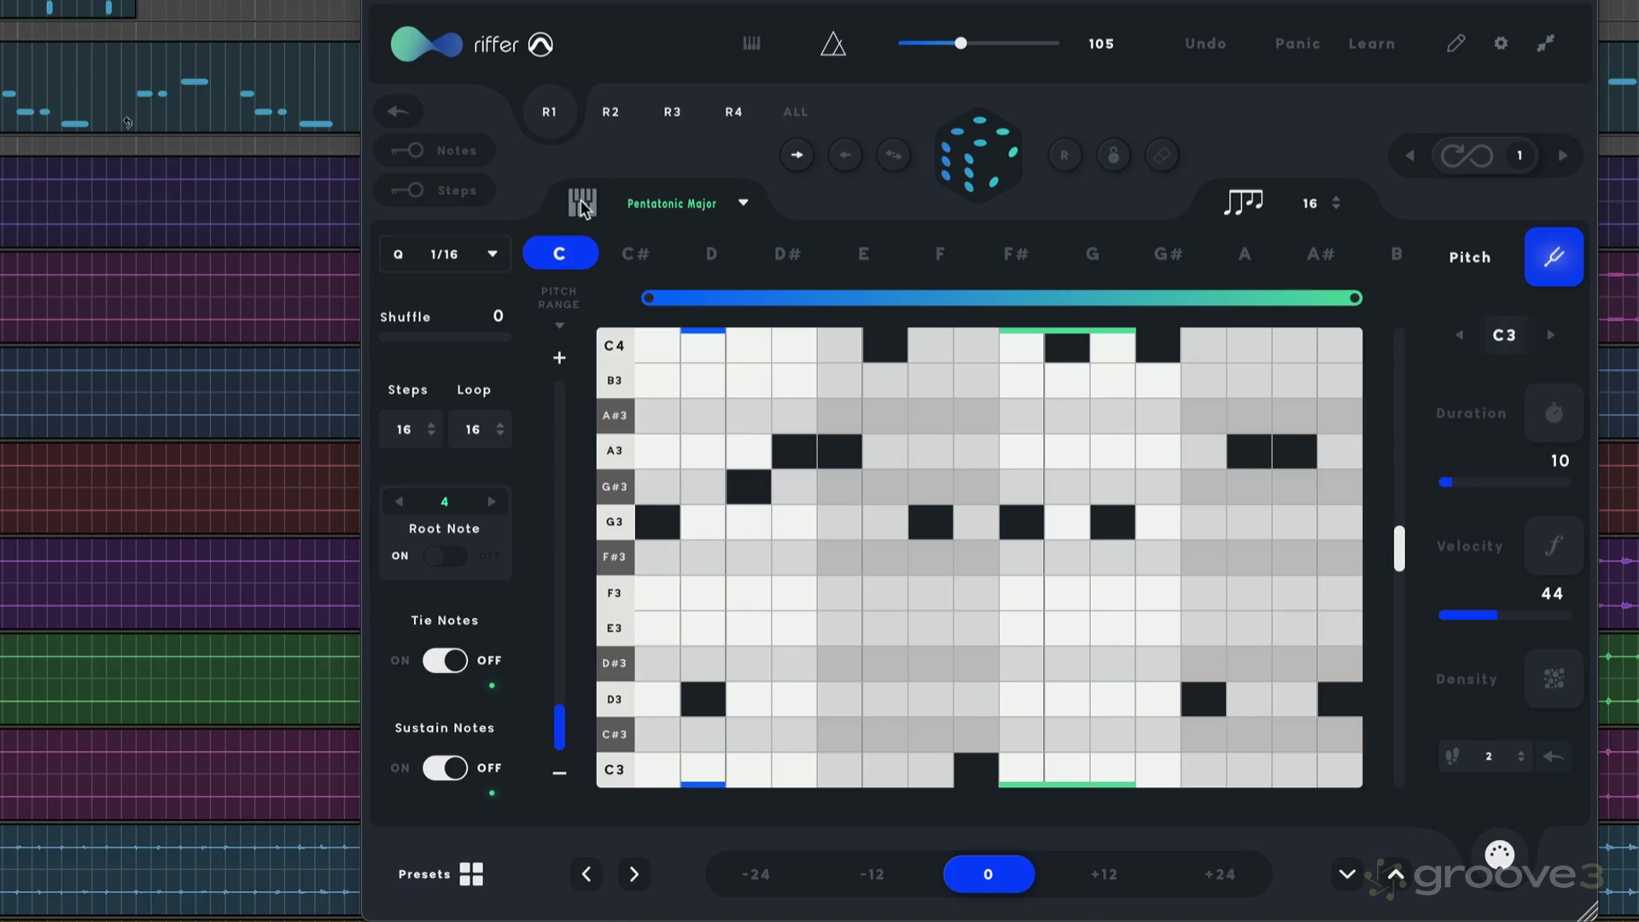
left_click(581, 201)
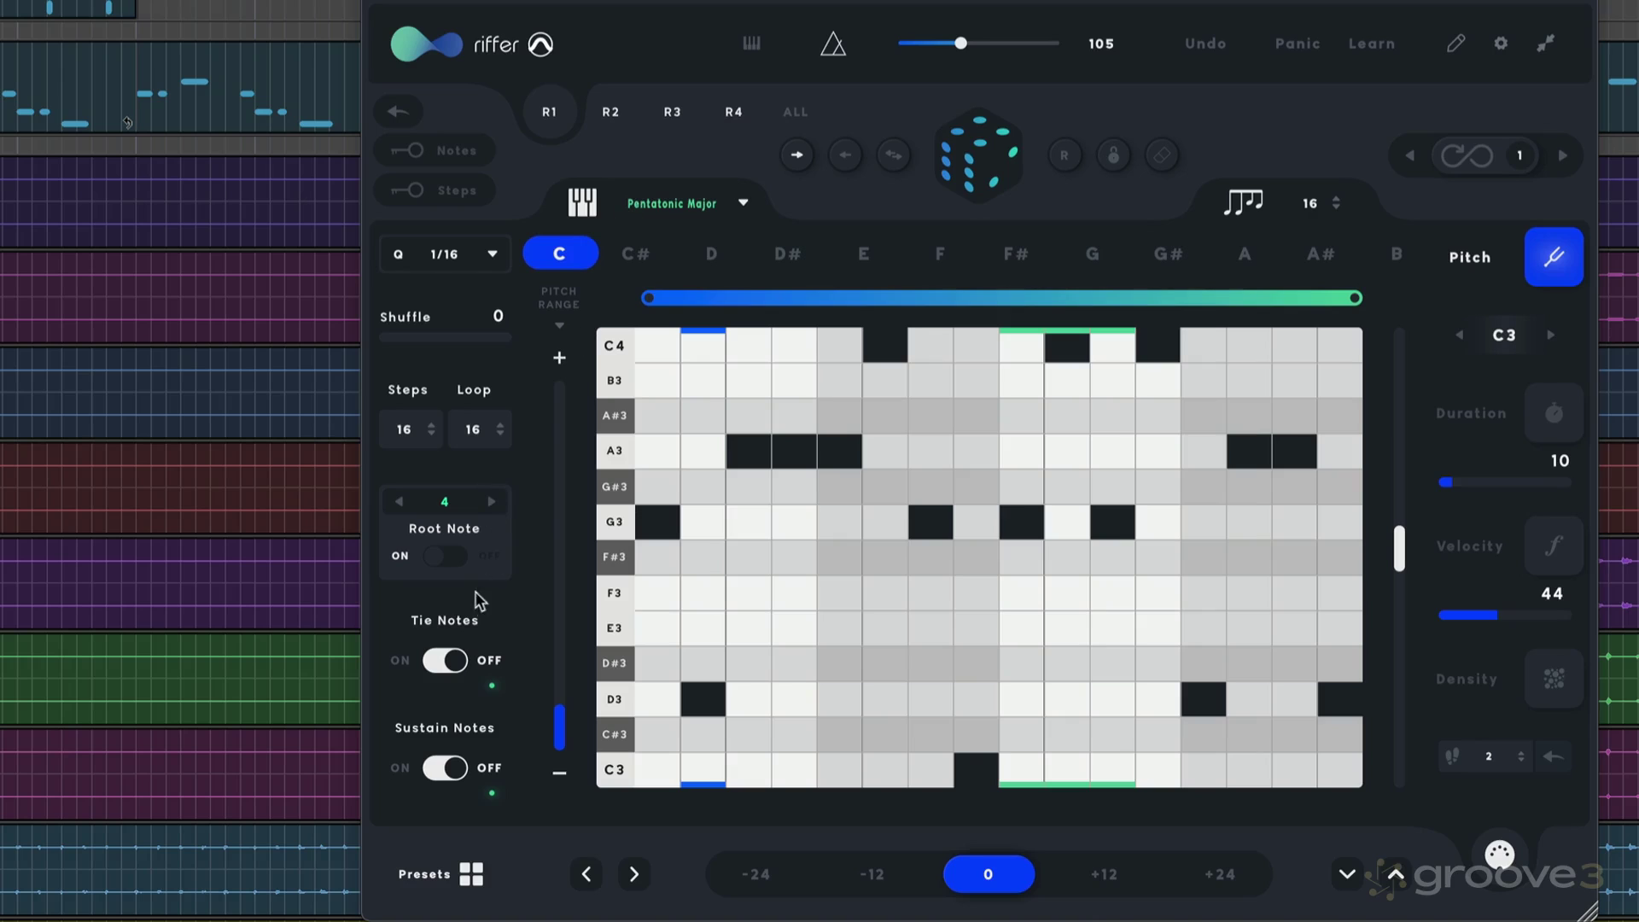
- Turn on Tie Notes and then Sustain Notes, auditioning the riff after each
left_click(439, 661)
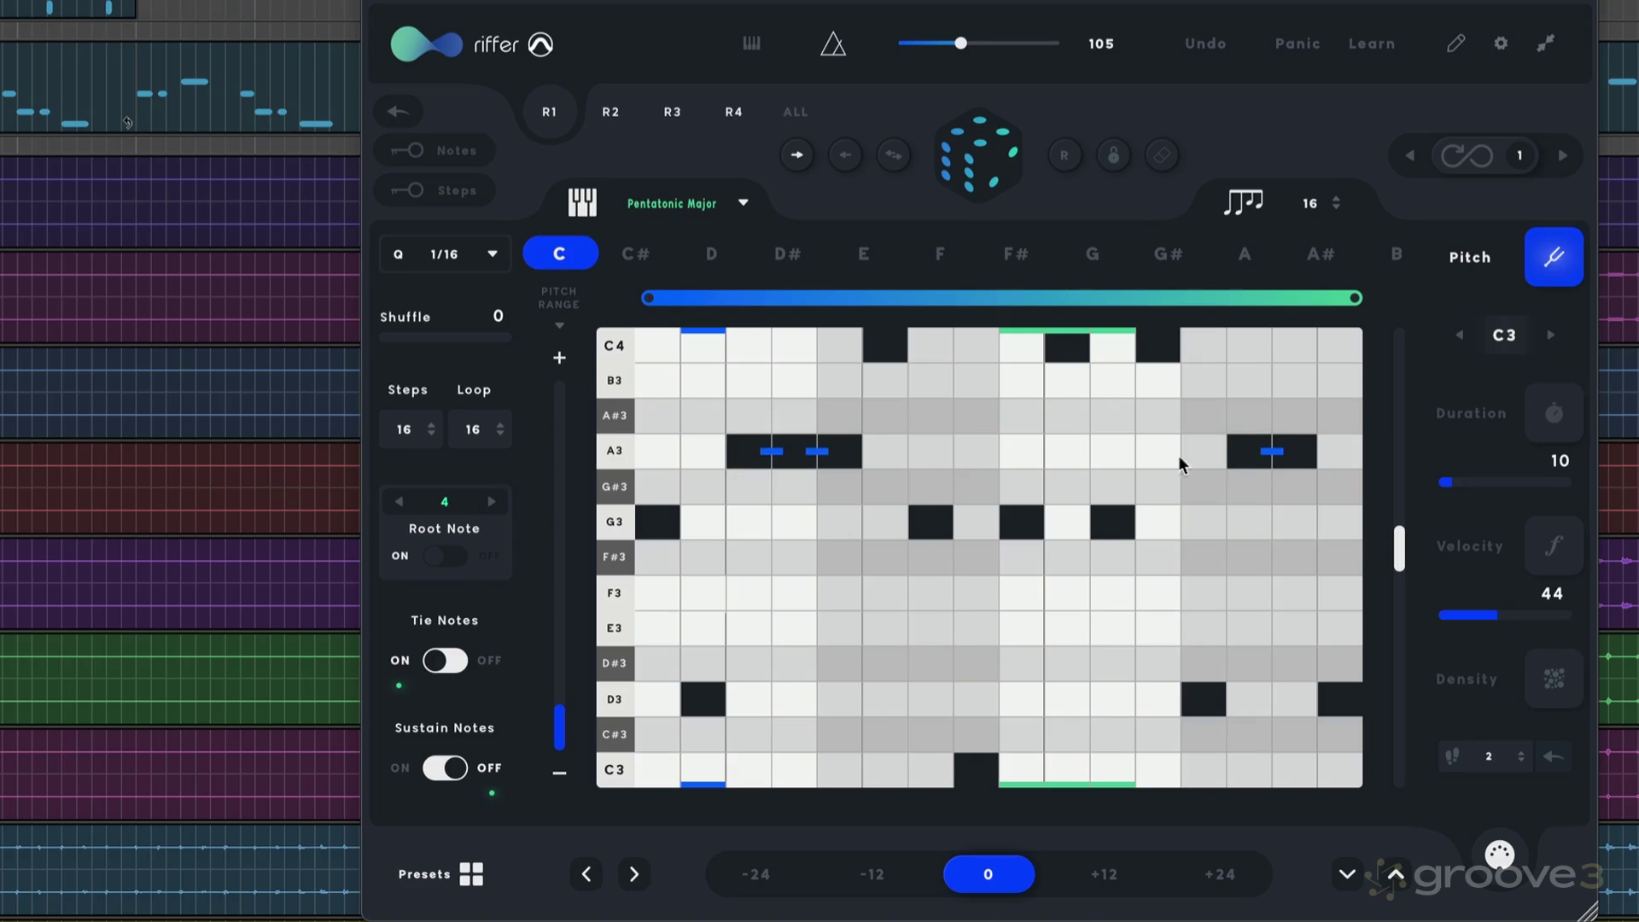
key("space")
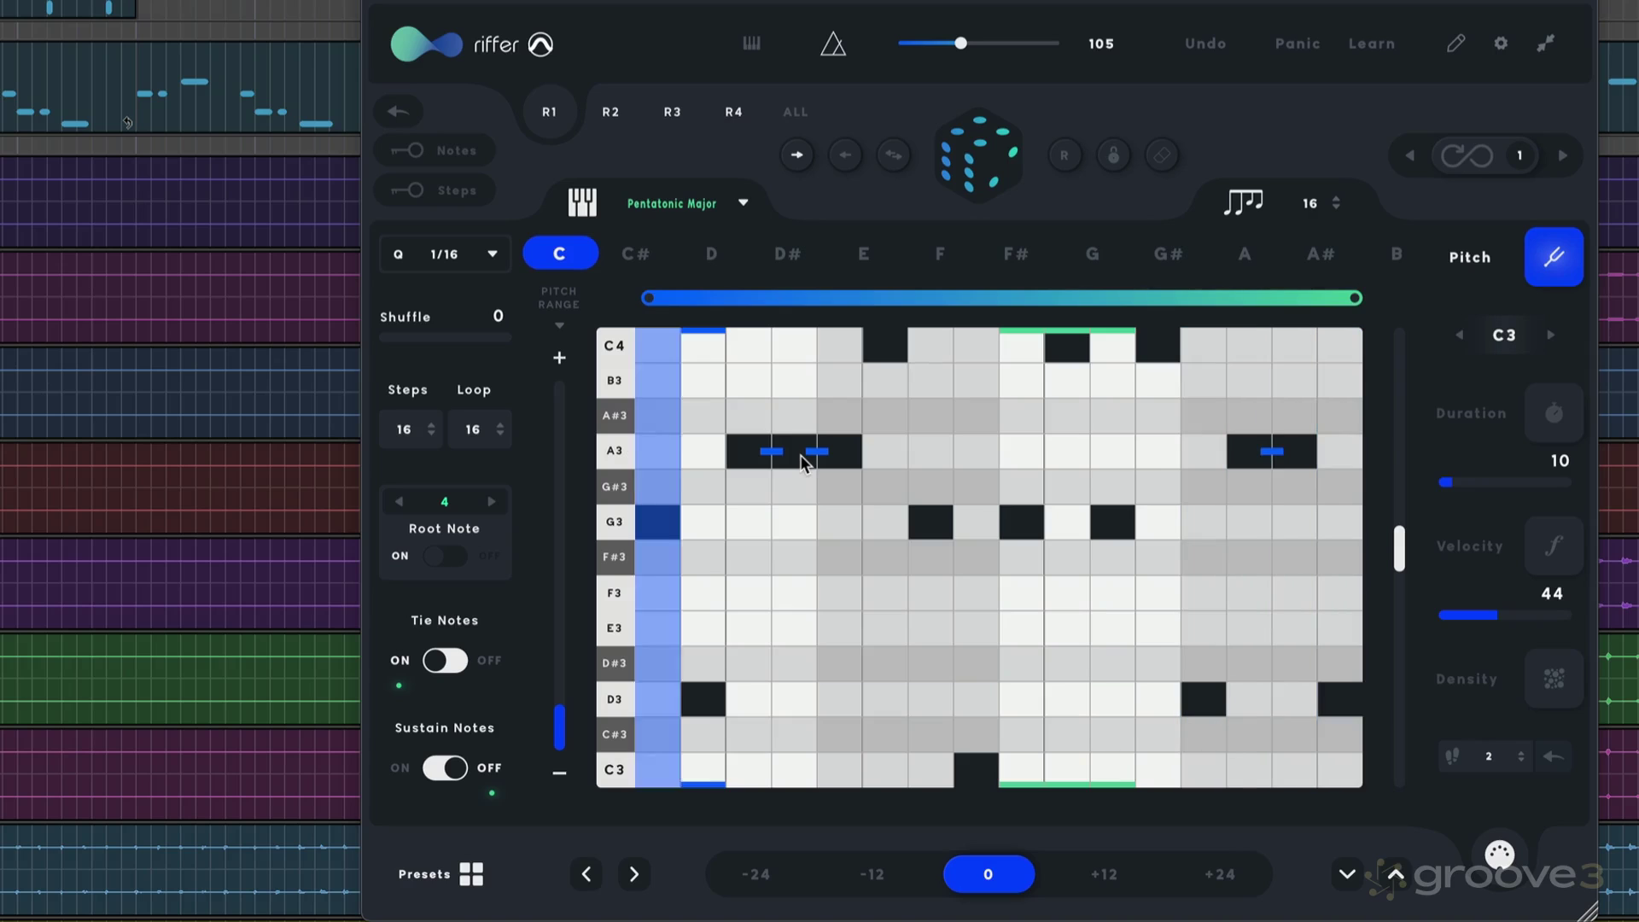
key("space")
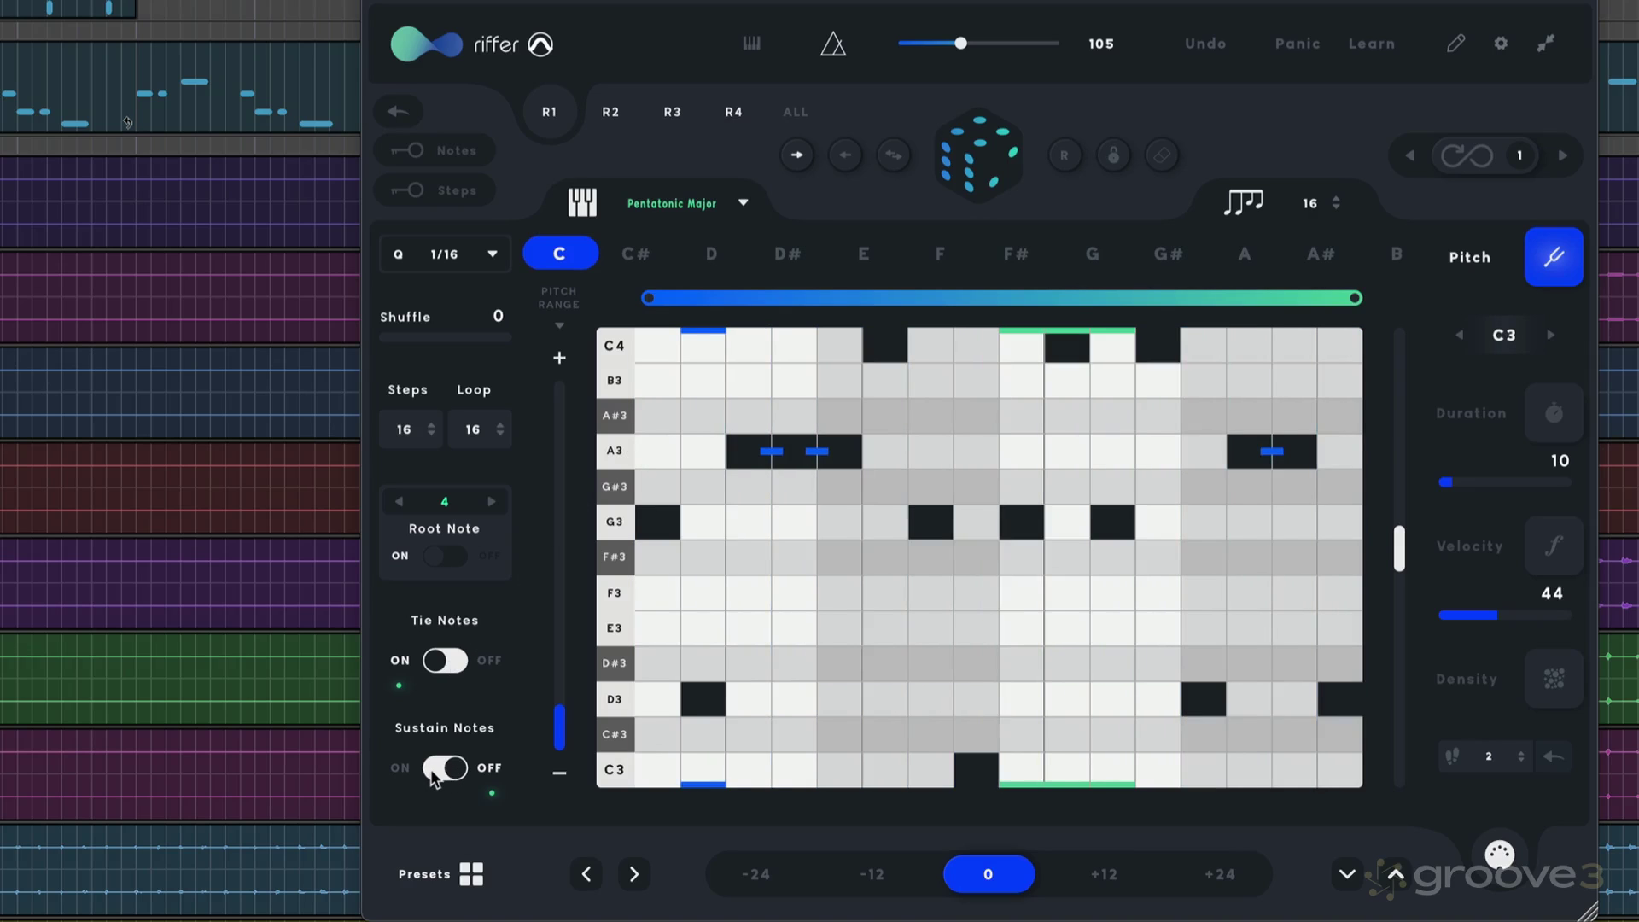
left_click(440, 768)
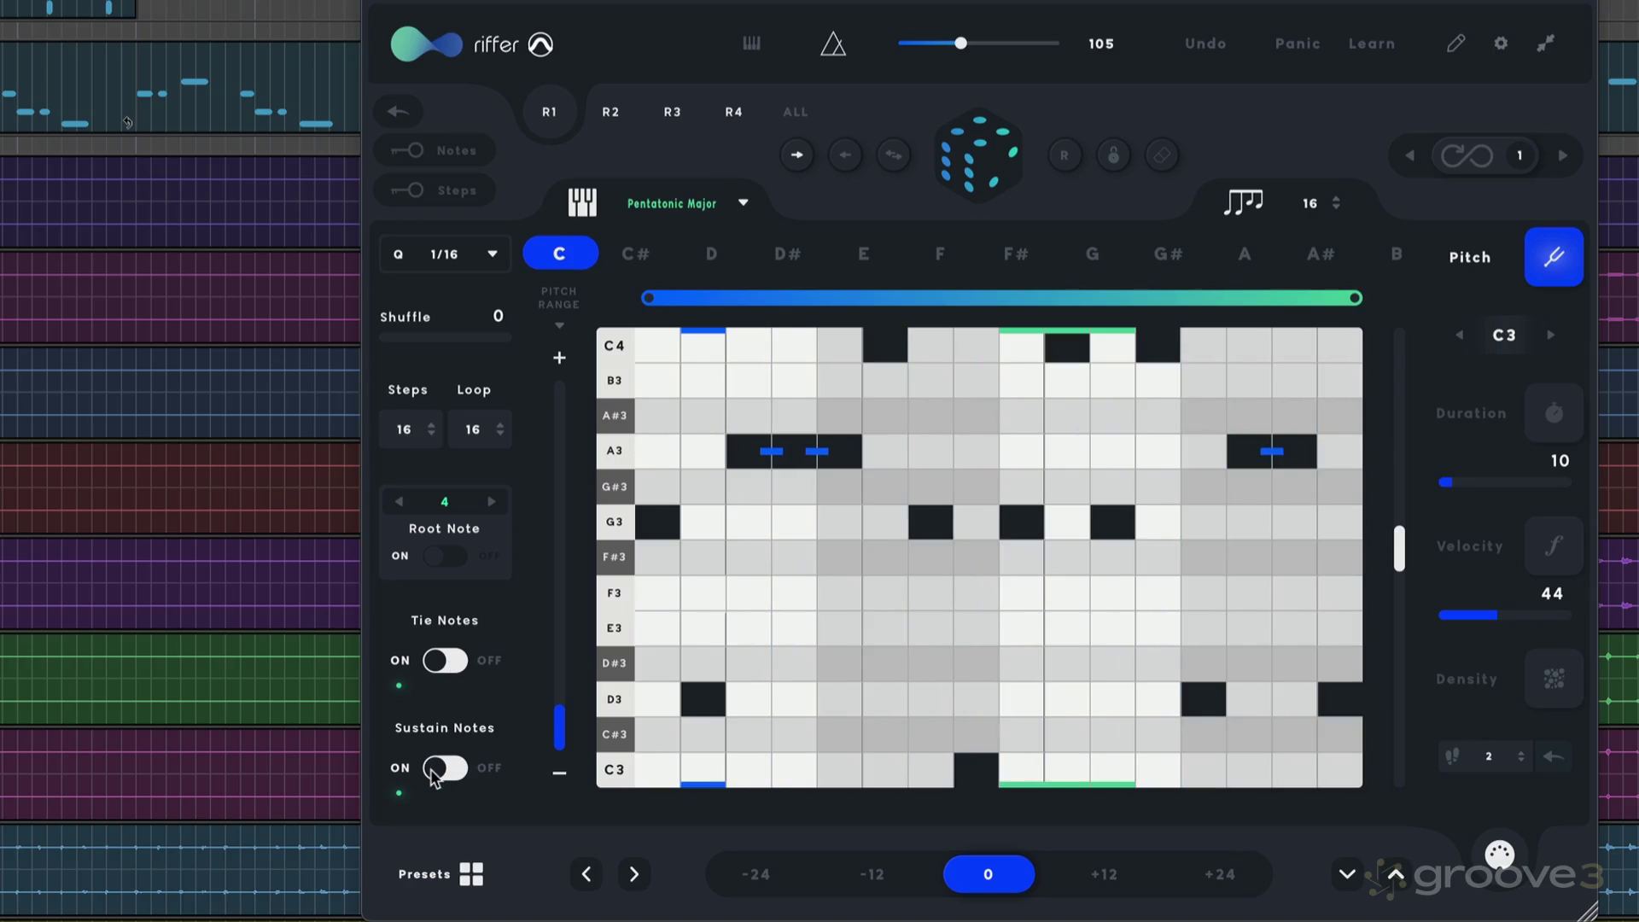
key("space")
- Check R2, return to R1, and try Shuffle at 19 during playback before resetting it to 0
left_click(612, 111)
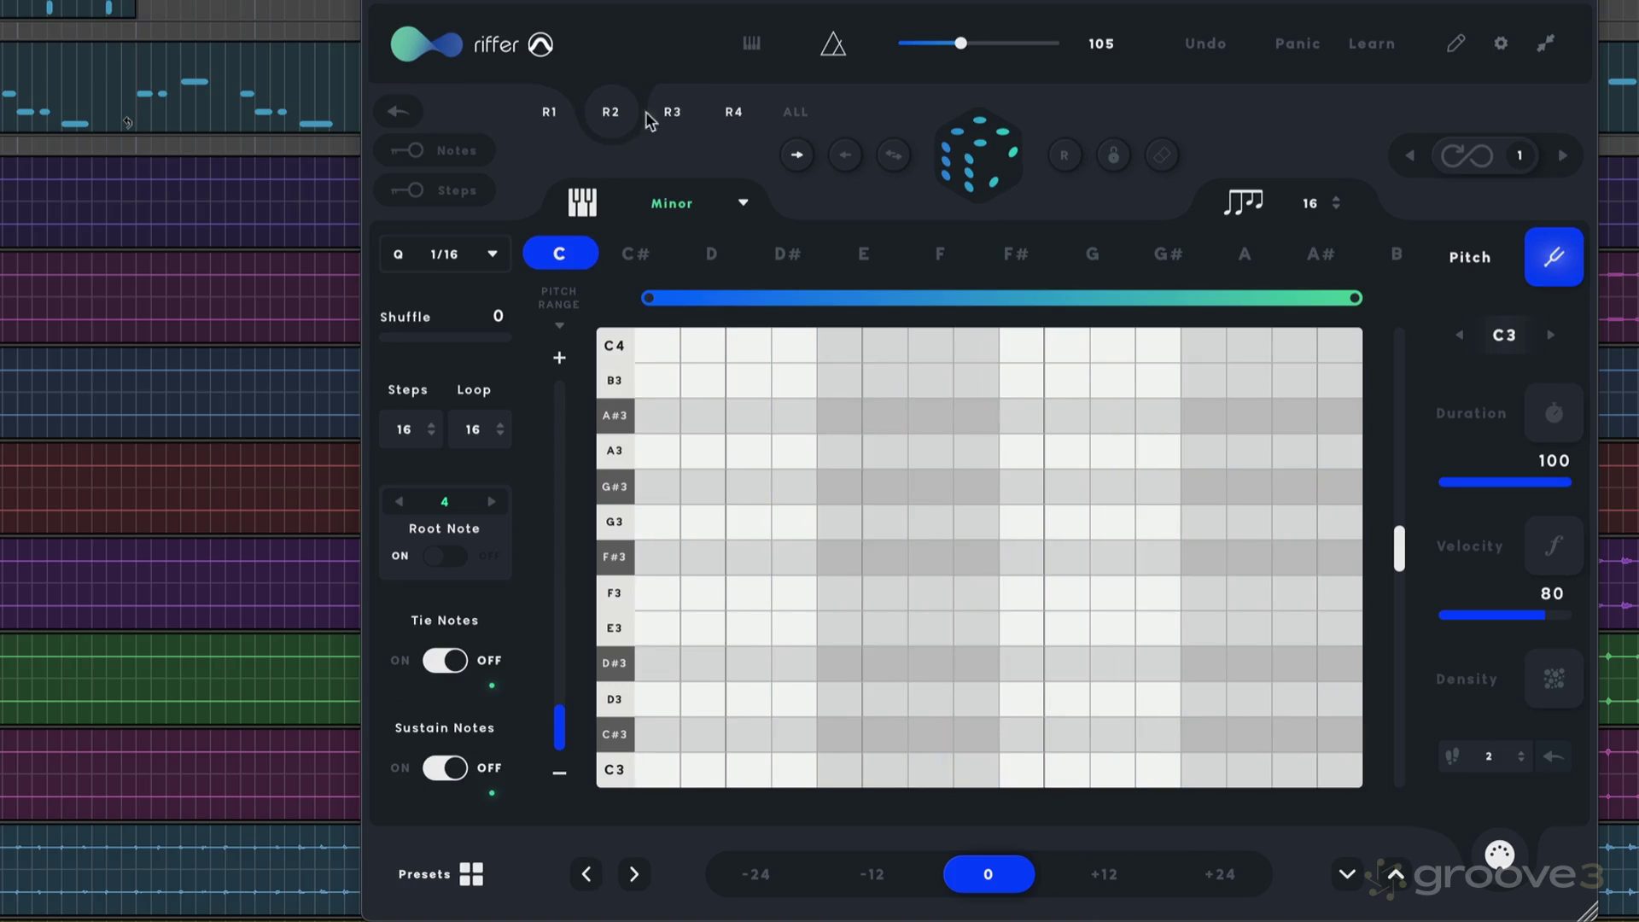
left_click(555, 112)
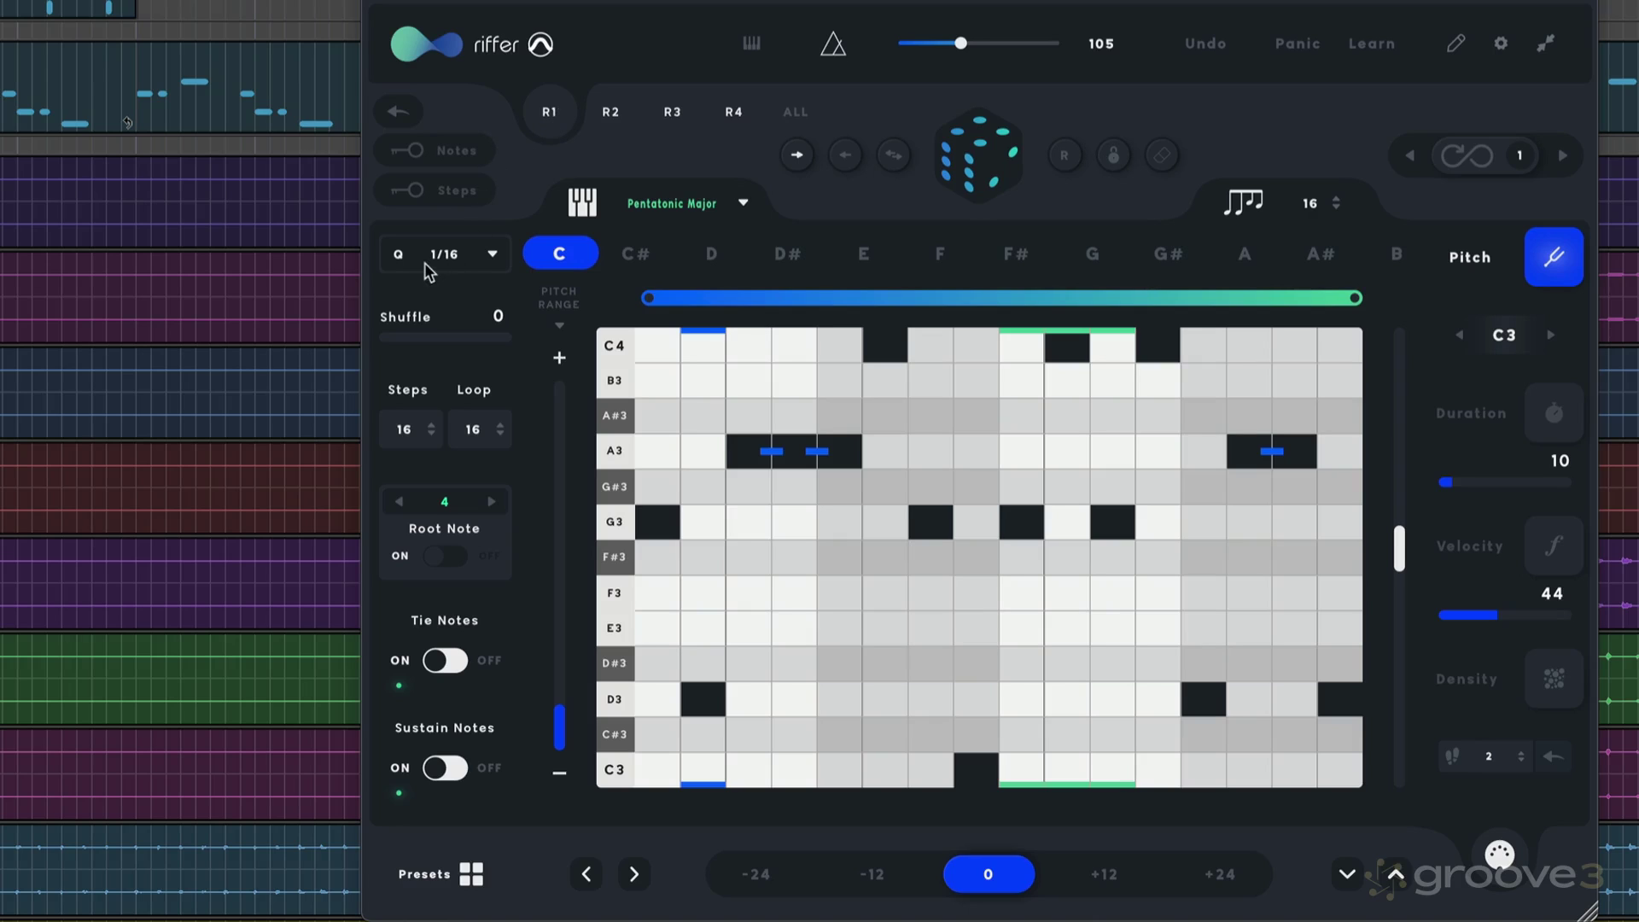
left_click_drag(378, 337, 407, 339)
key("space")
double_click(407, 335)
- Switch R1's play direction away from forward and audition it again
left_click(845, 156)
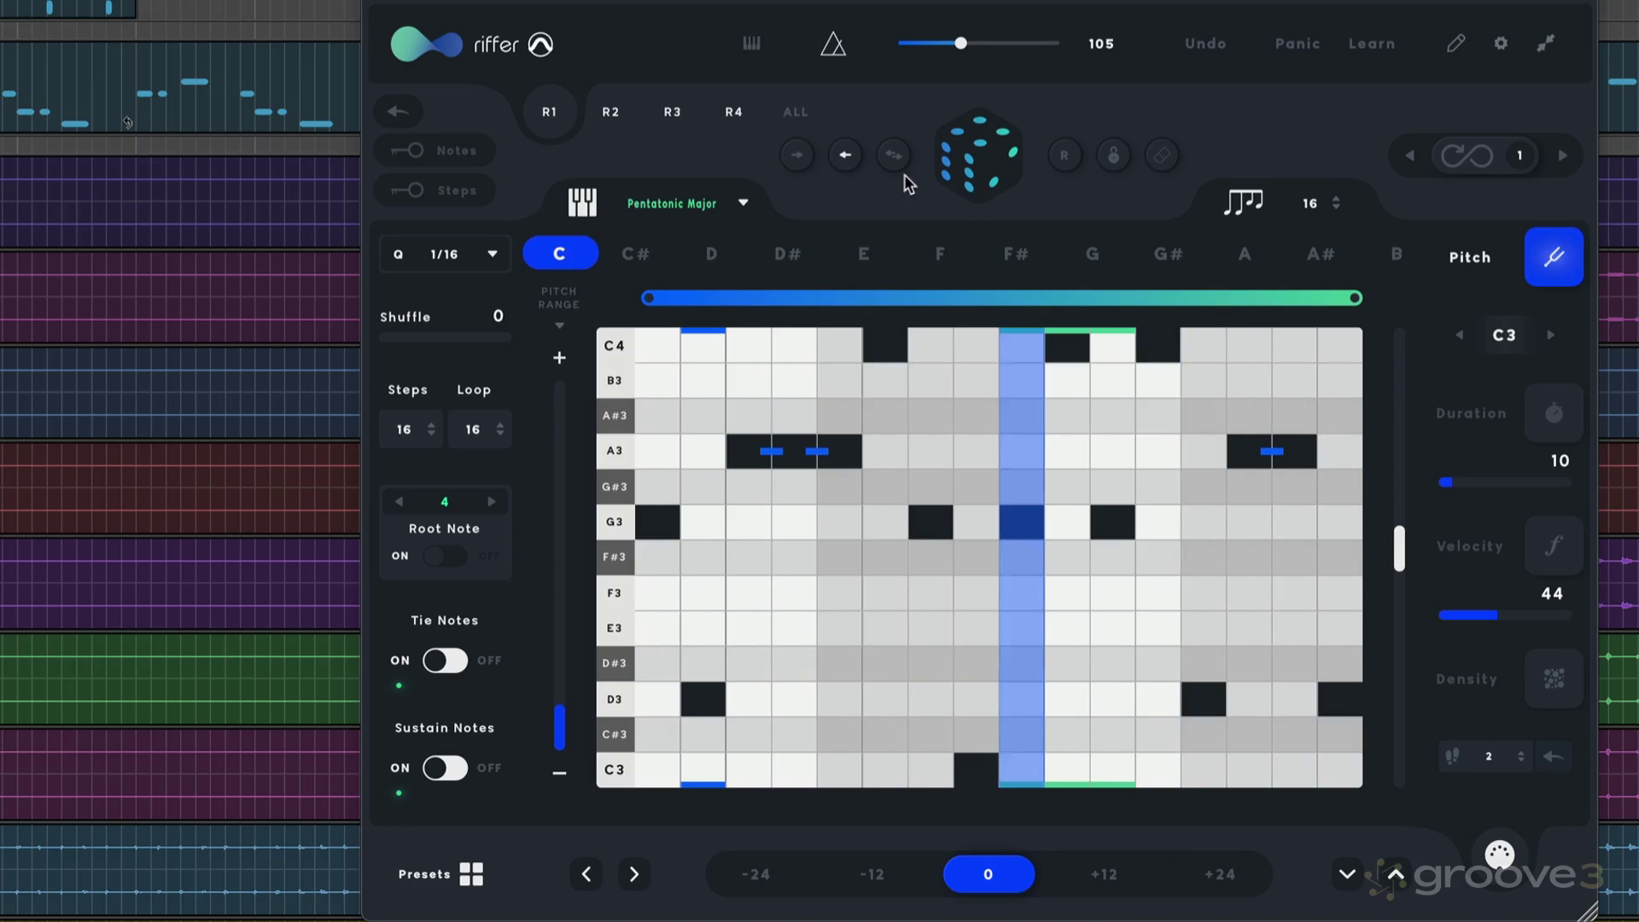
key("space")
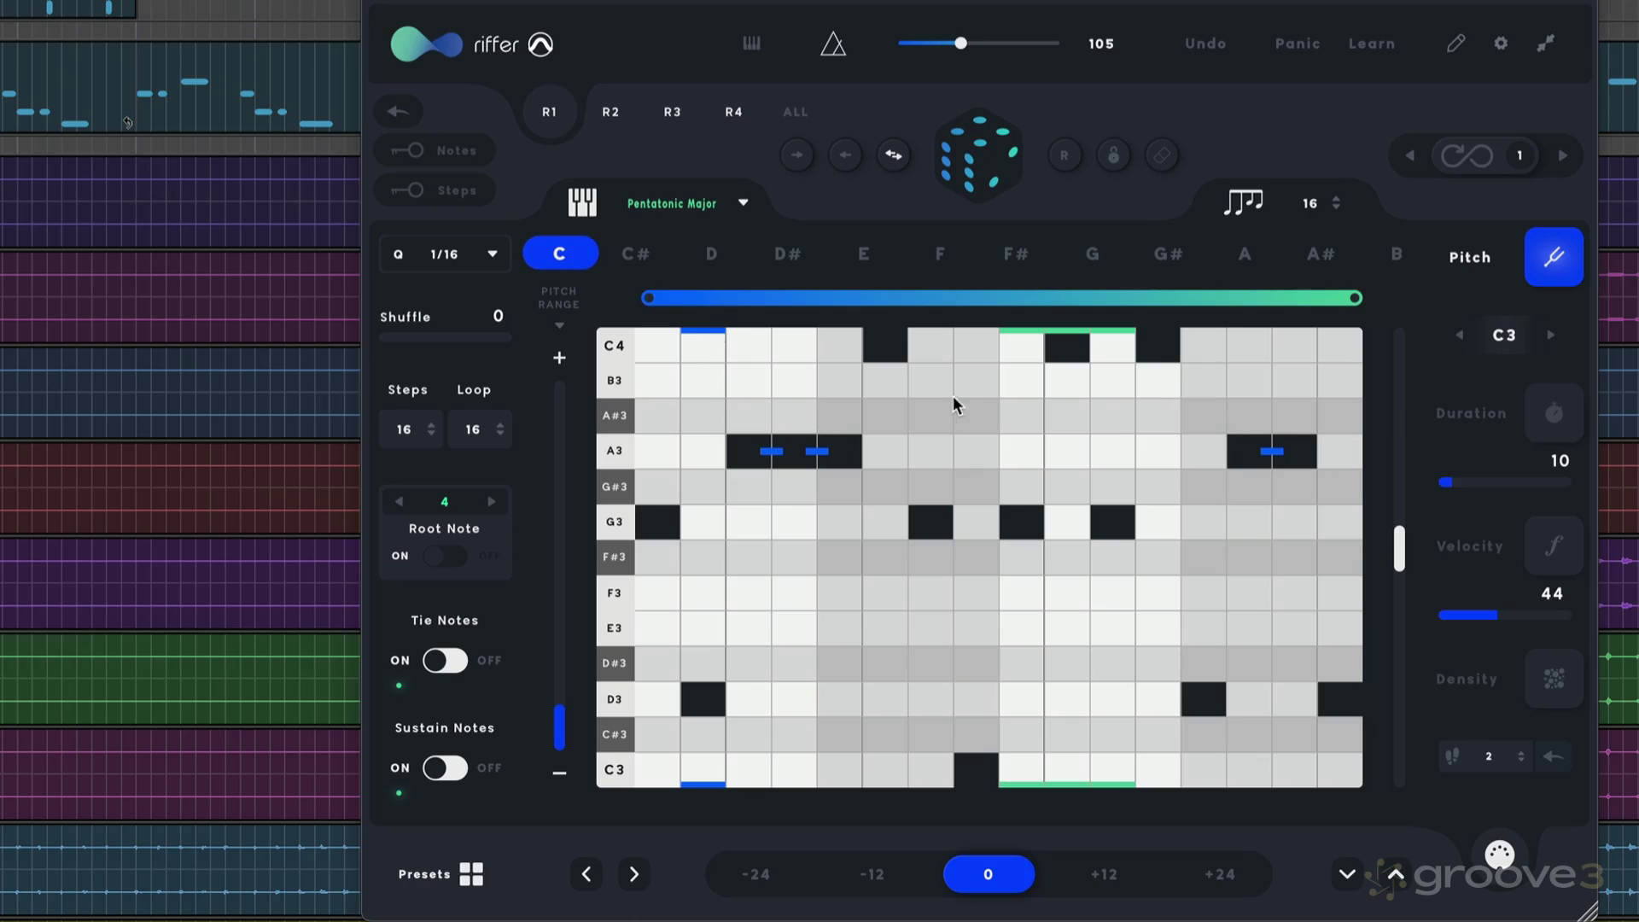
key("space")
- Shorten R1's loop, set it back to forward, and audition a new random pattern
left_click_drag(500, 426, 482, 487)
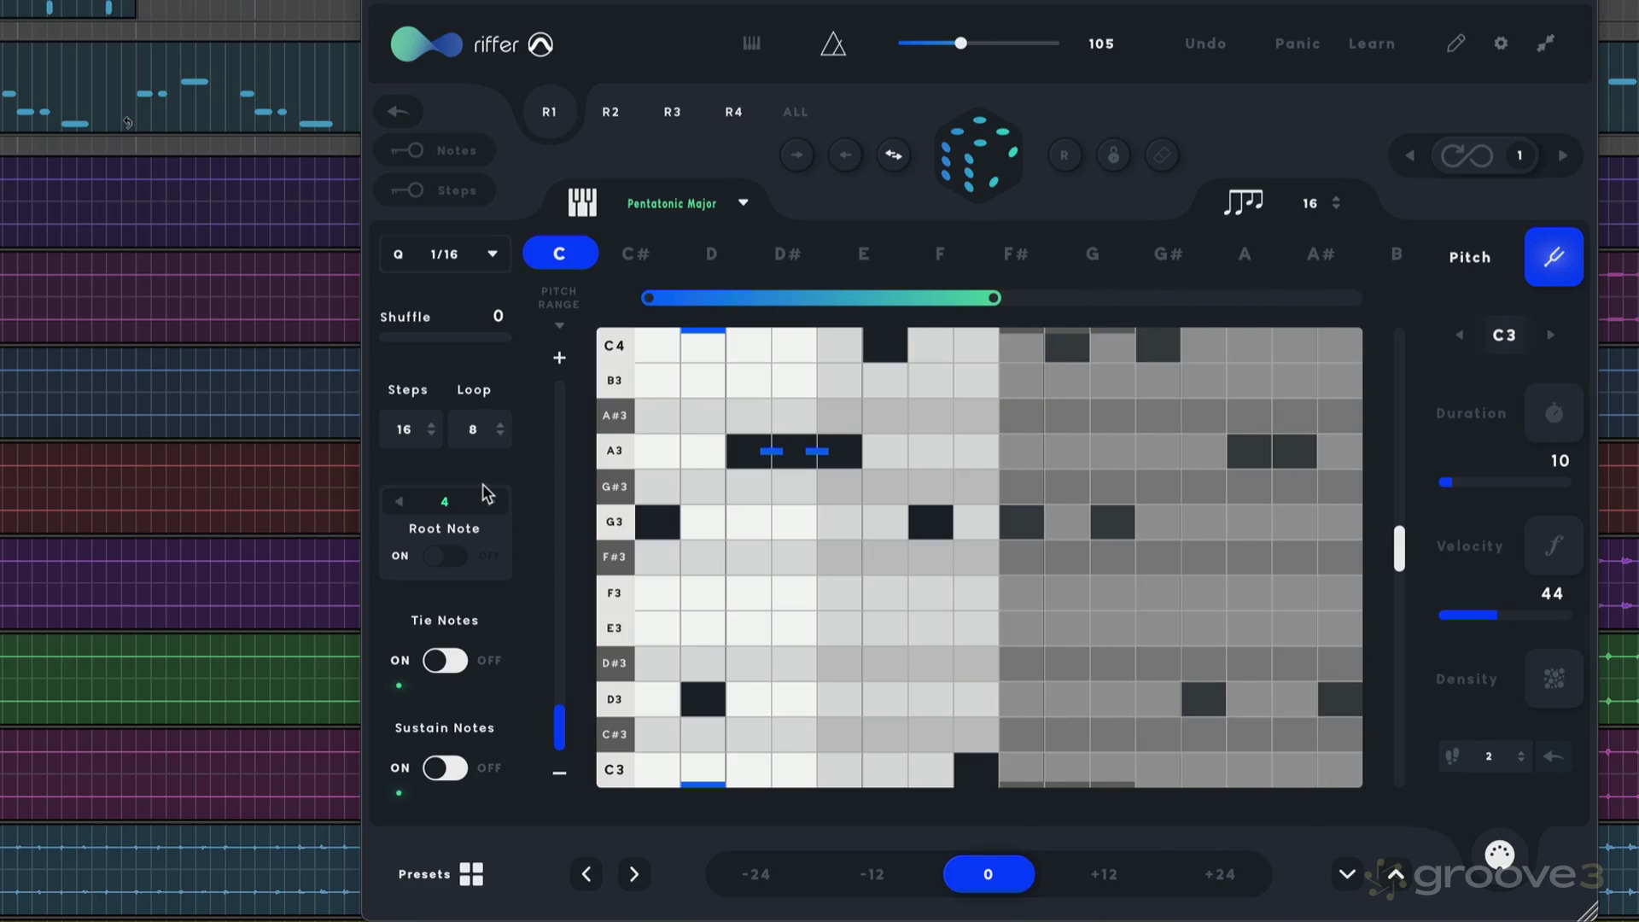
left_click(797, 155)
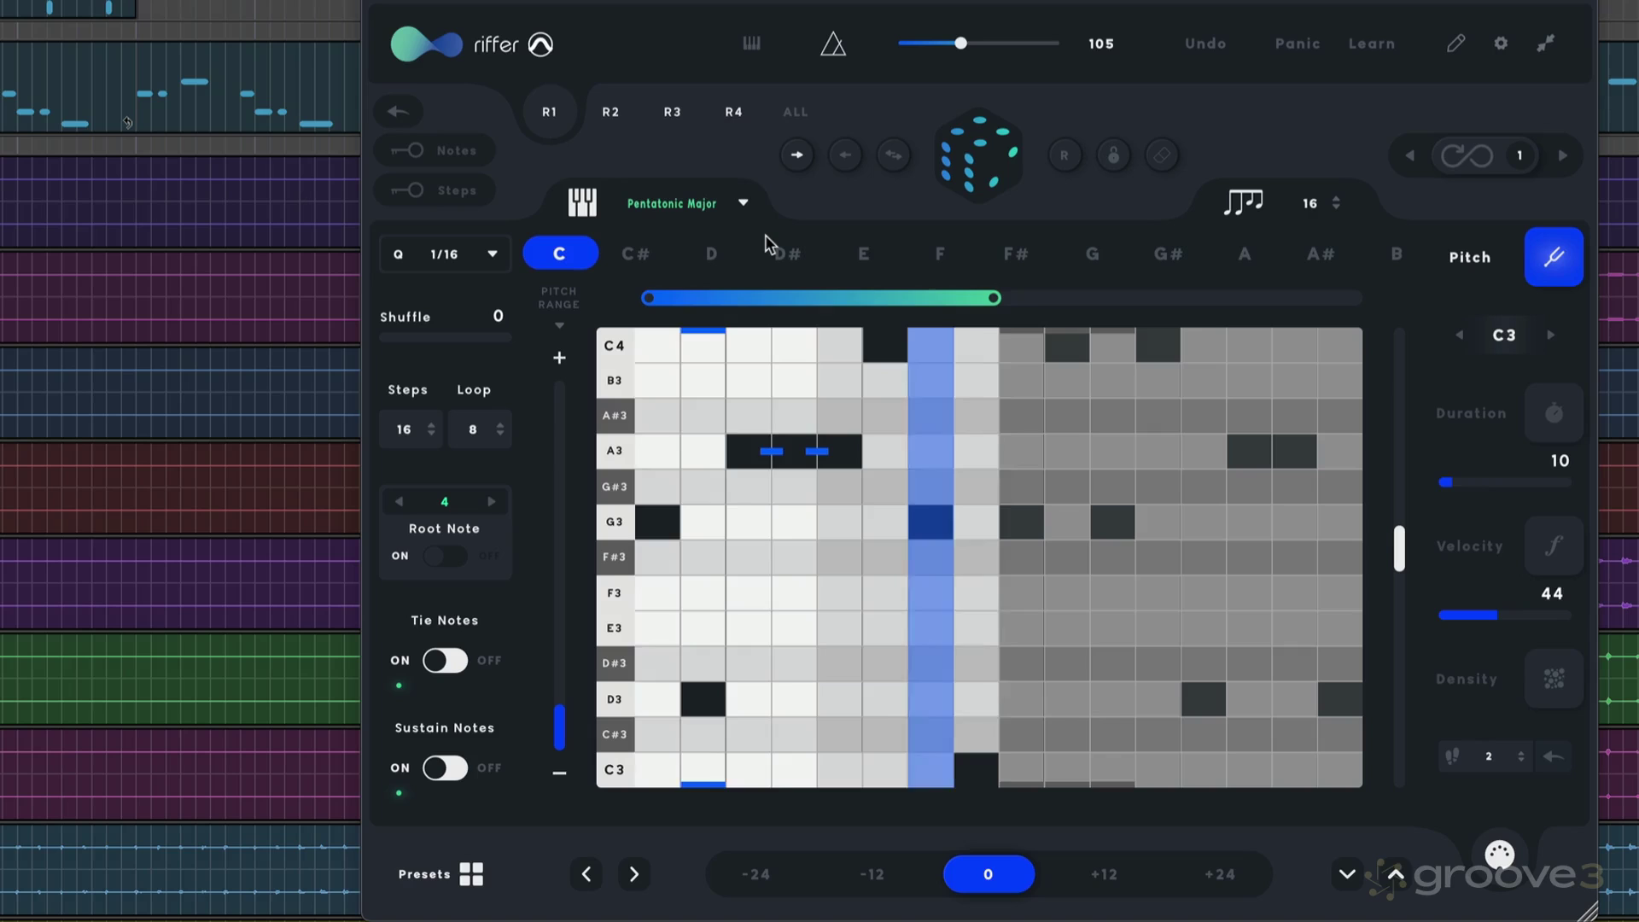
left_click(983, 161)
key("space")
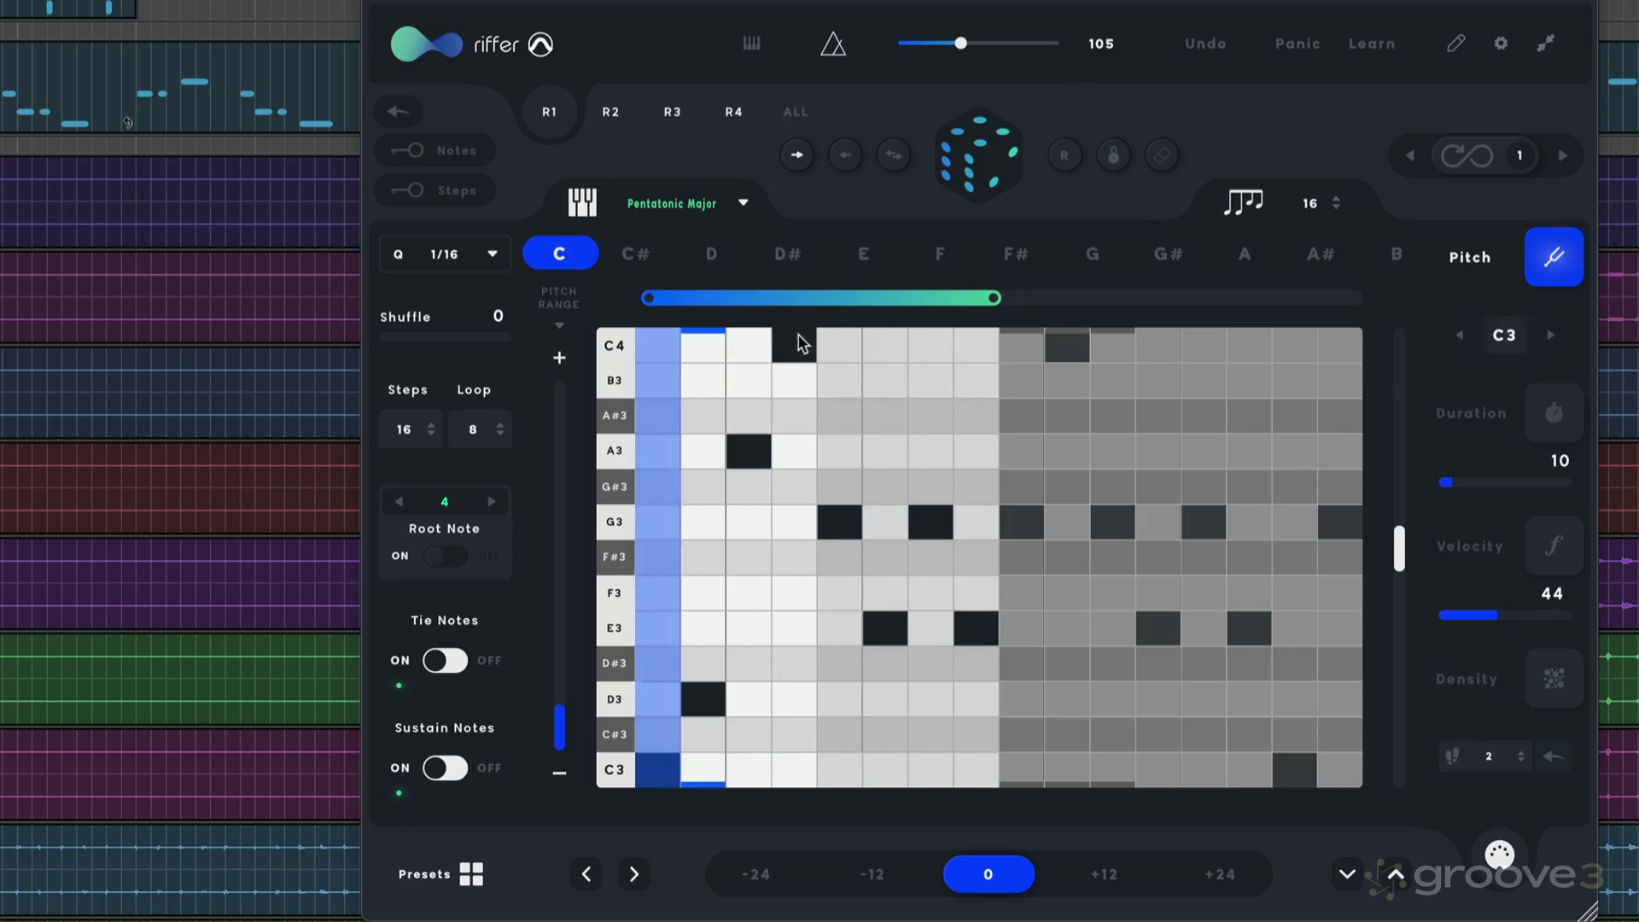
key("space")
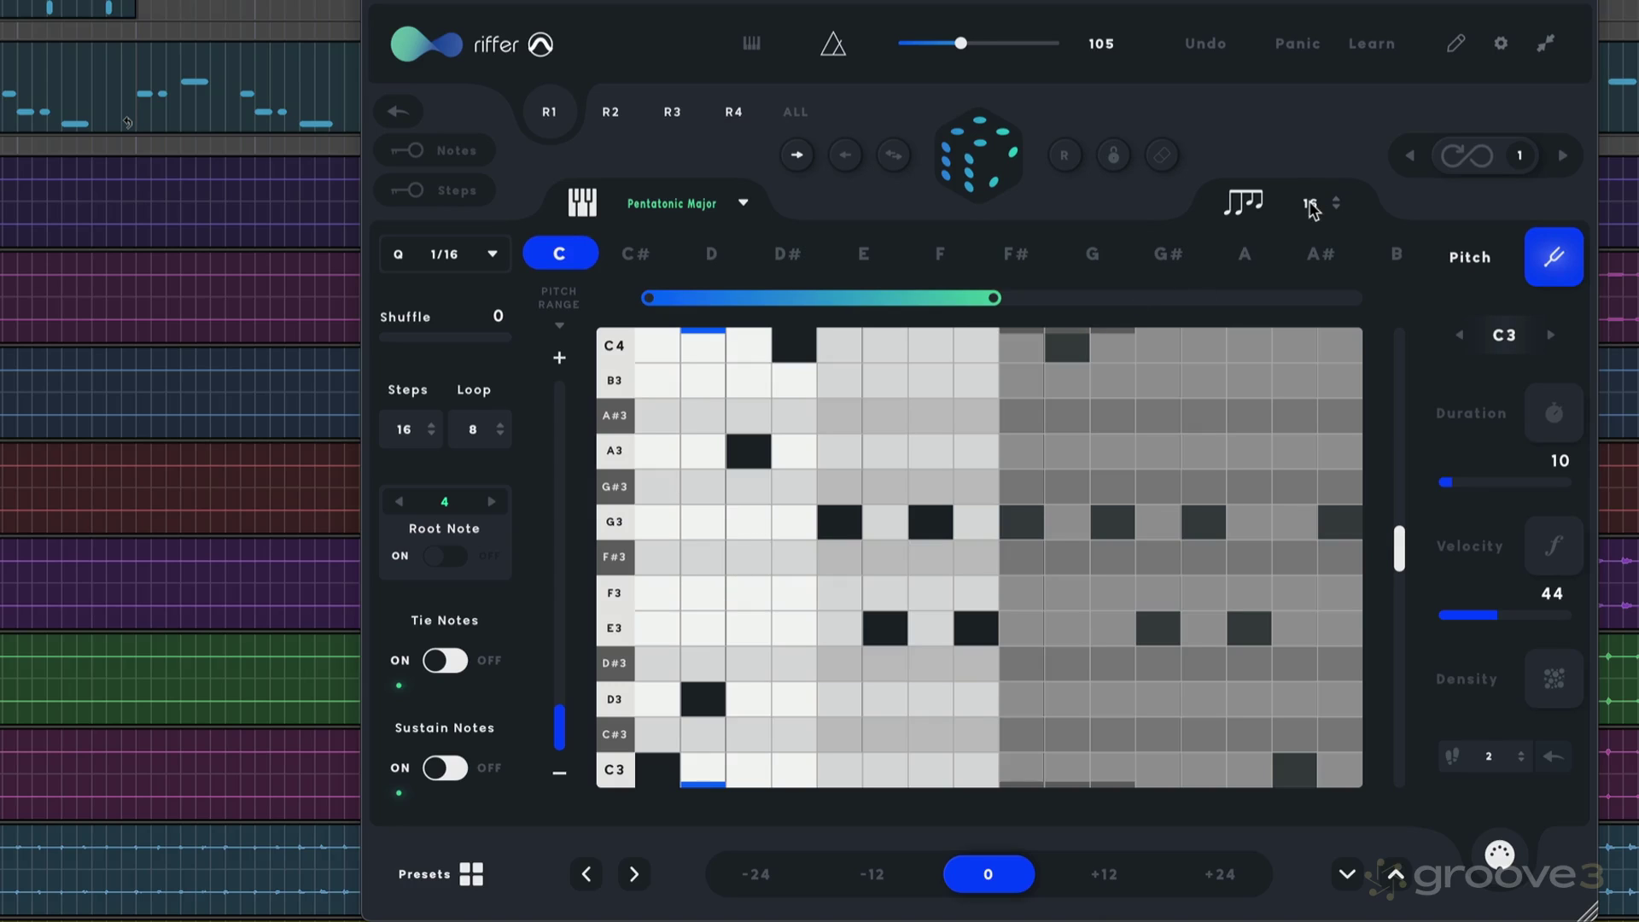
- Lower the generated note count, re-roll twice, and turn Tie and Sustain Notes off
left_click_drag(1309, 203, 1292, 256)
left_click(1000, 158)
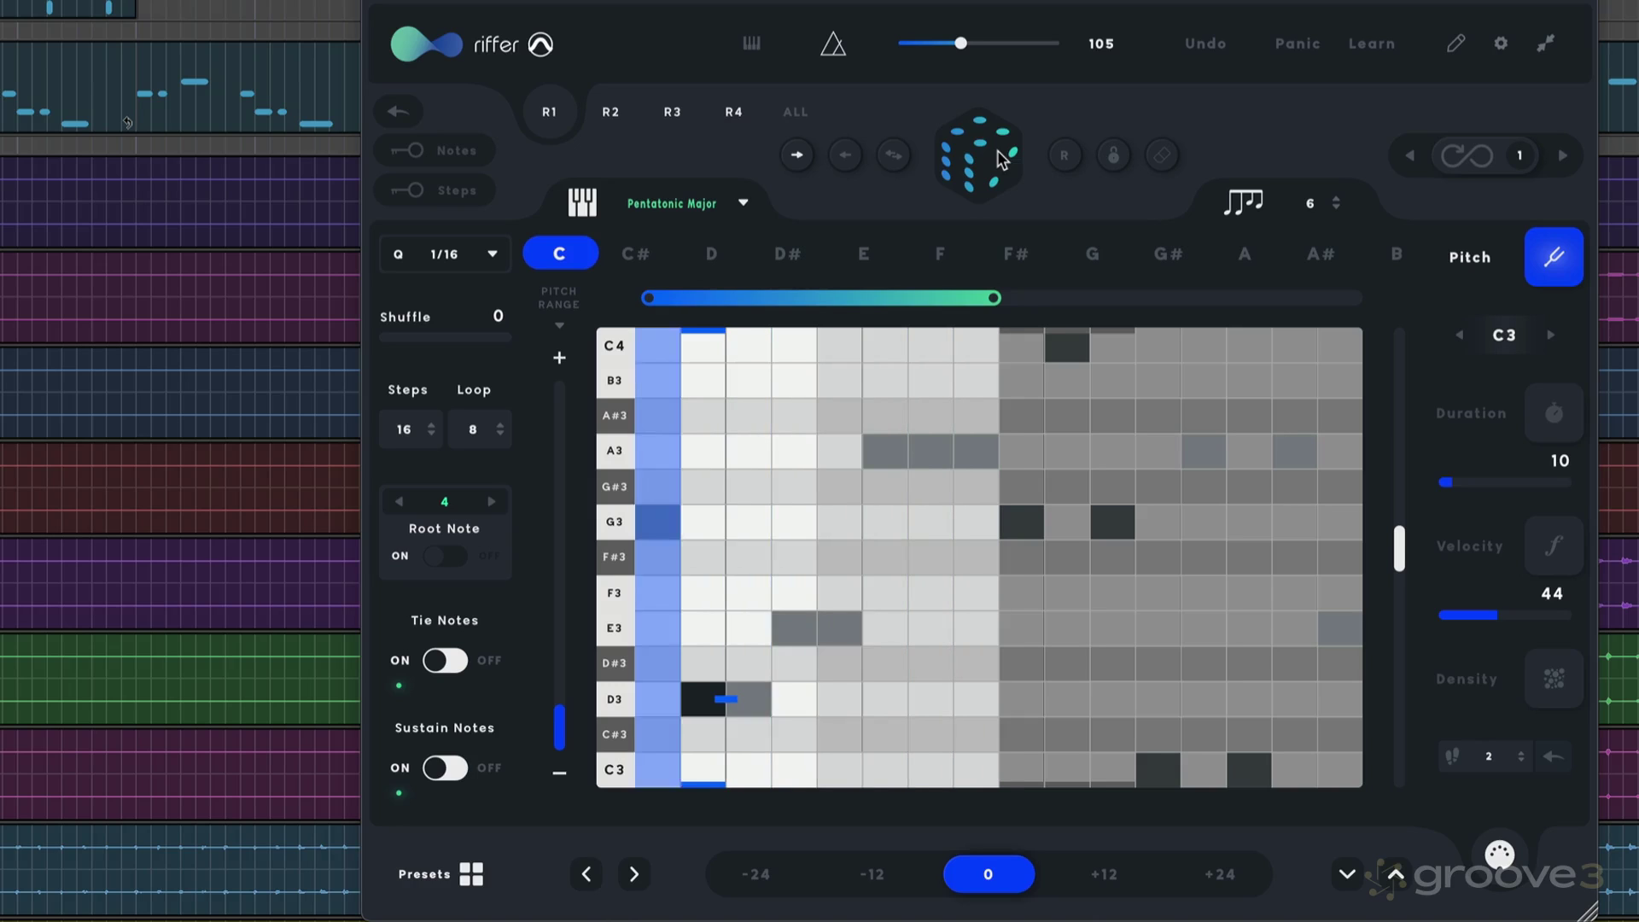
left_click(1001, 164)
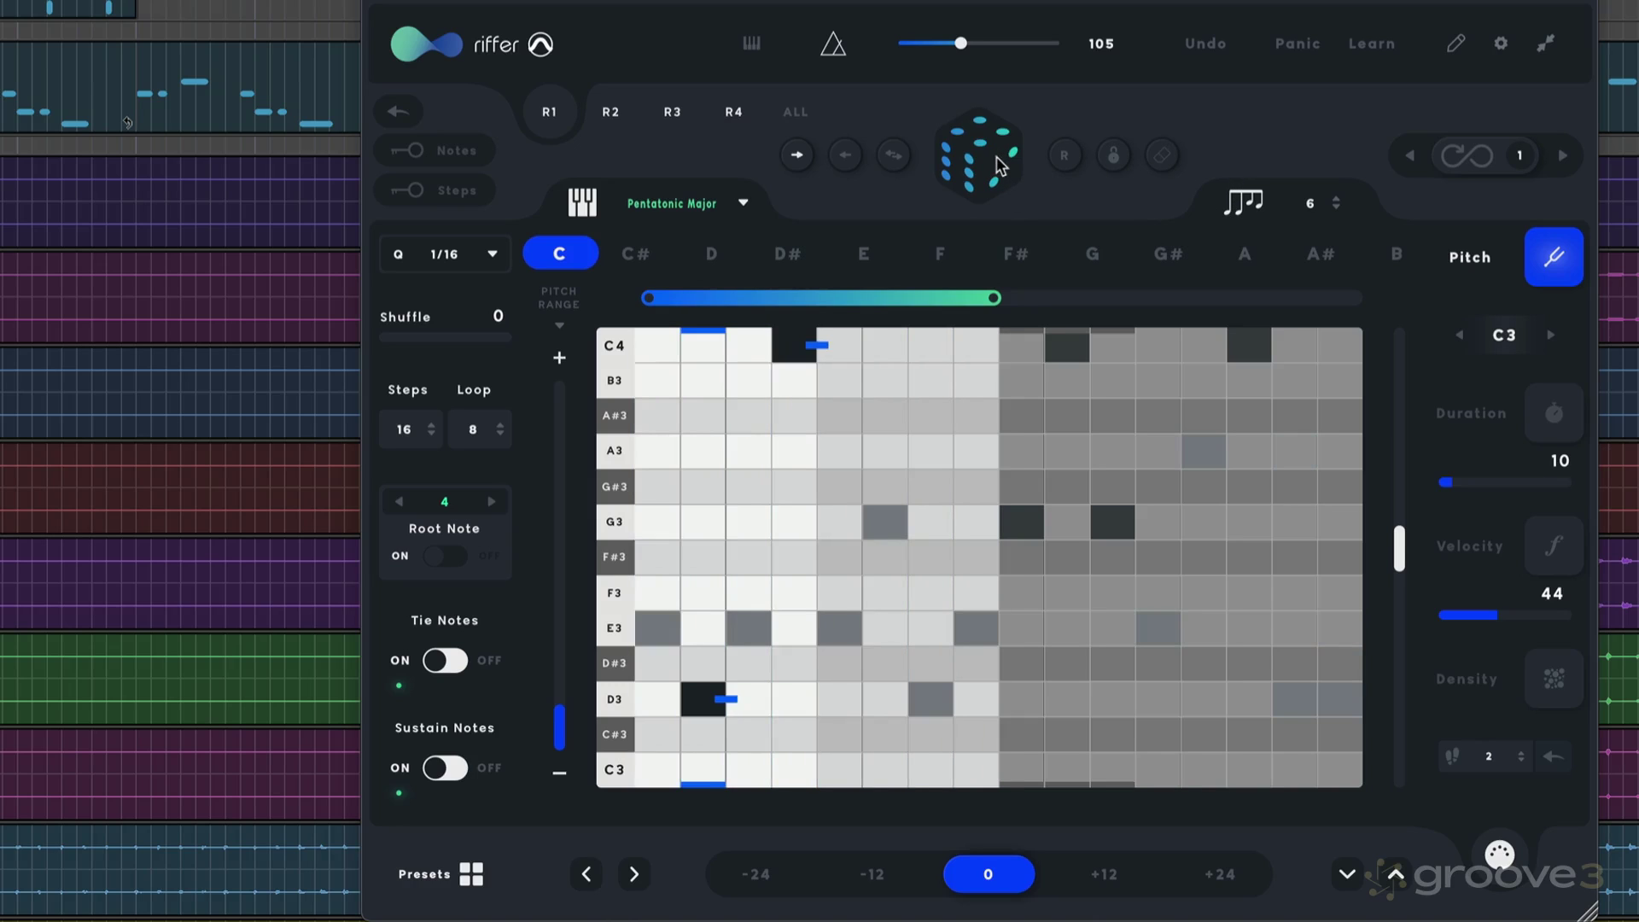
left_click(445, 660)
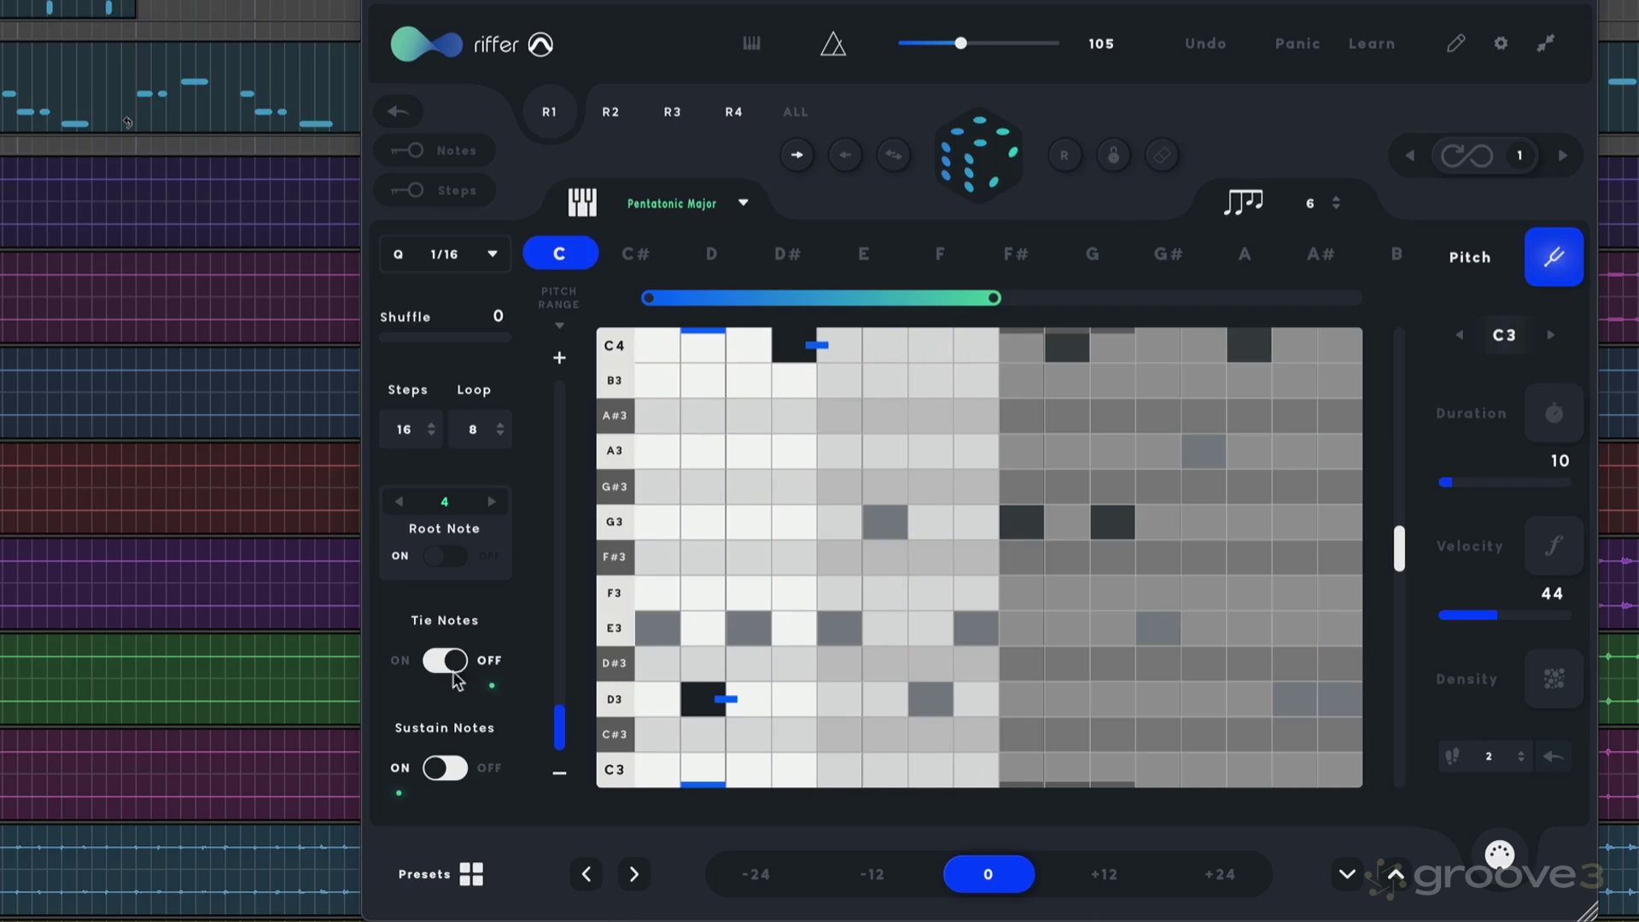
left_click(461, 773)
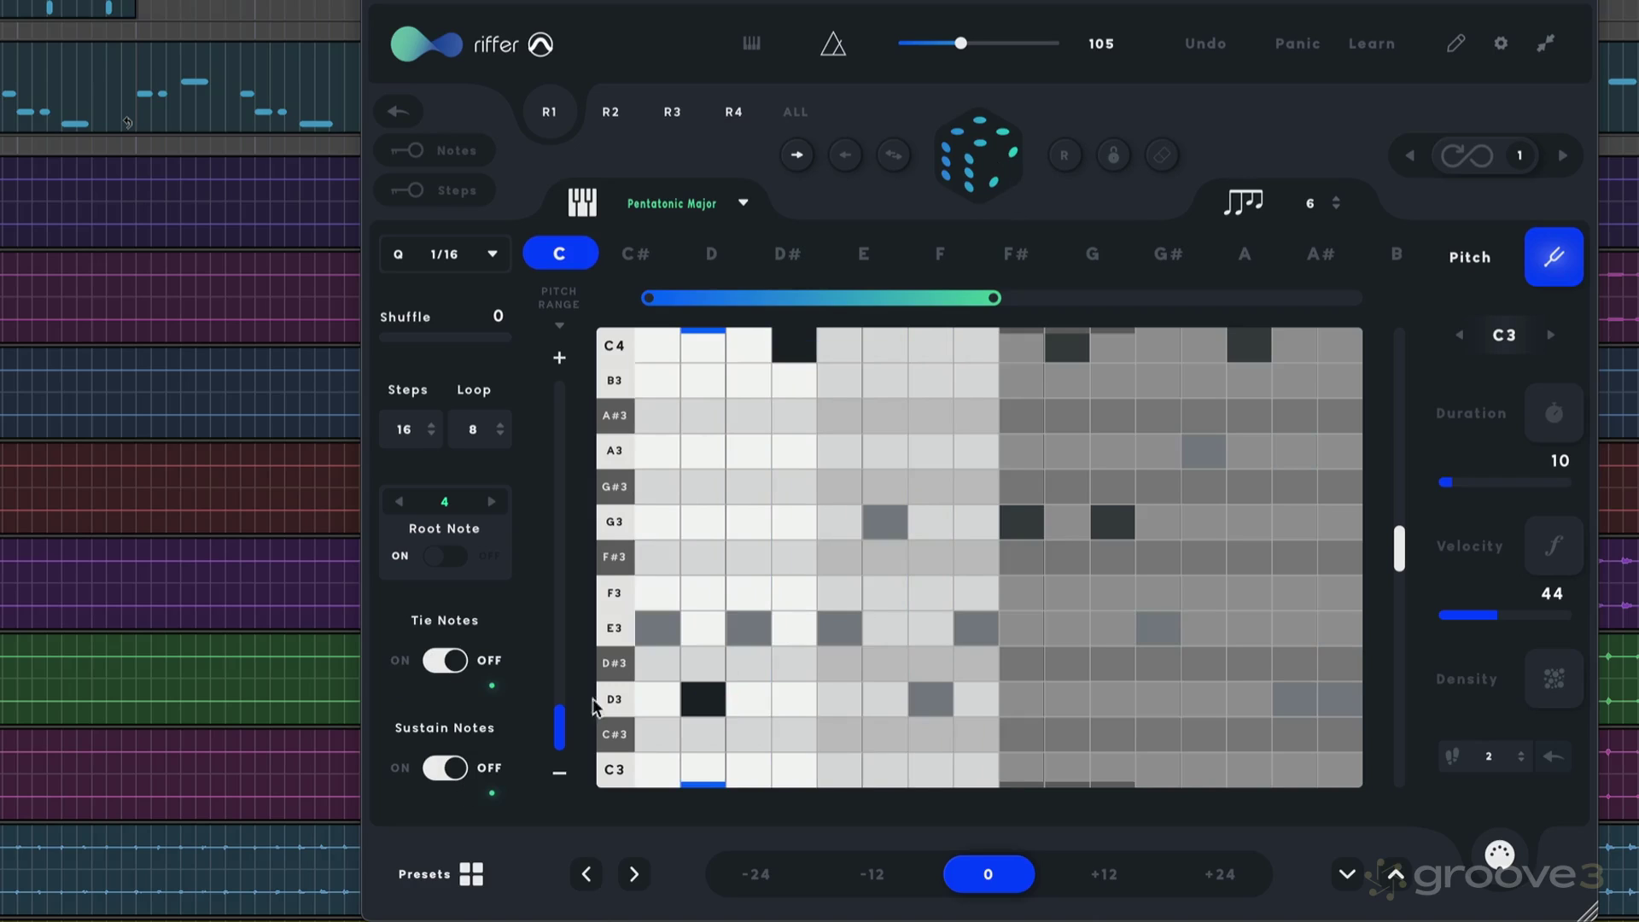
- Re-randomize the riff several times while playing, then extend the loop length
left_click(970, 166)
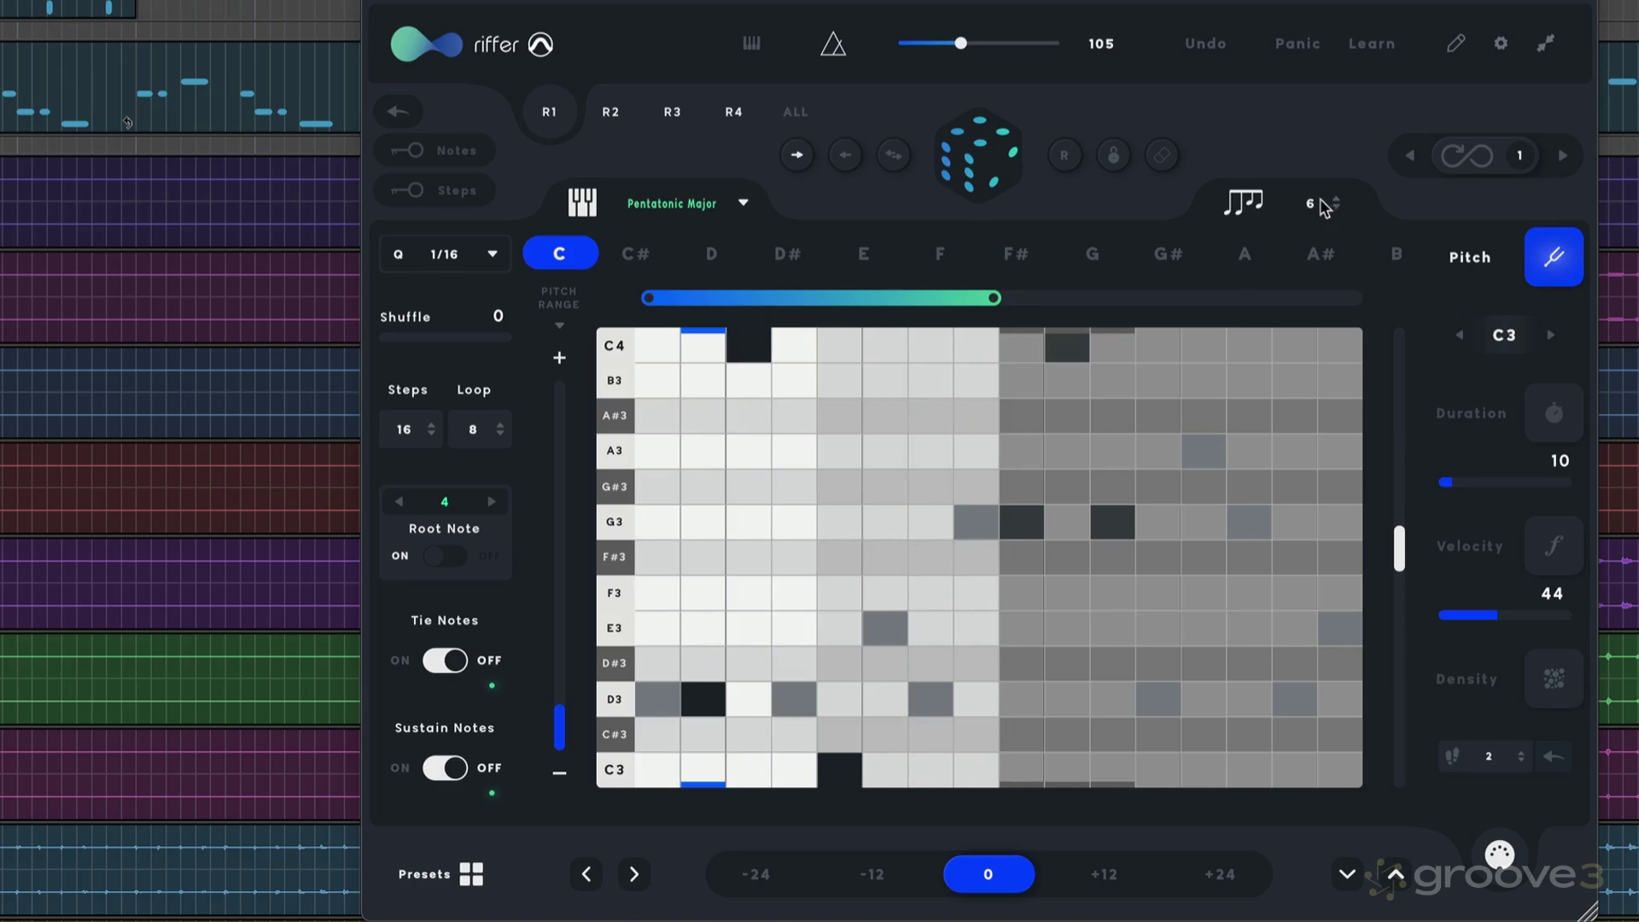
left_click(983, 154)
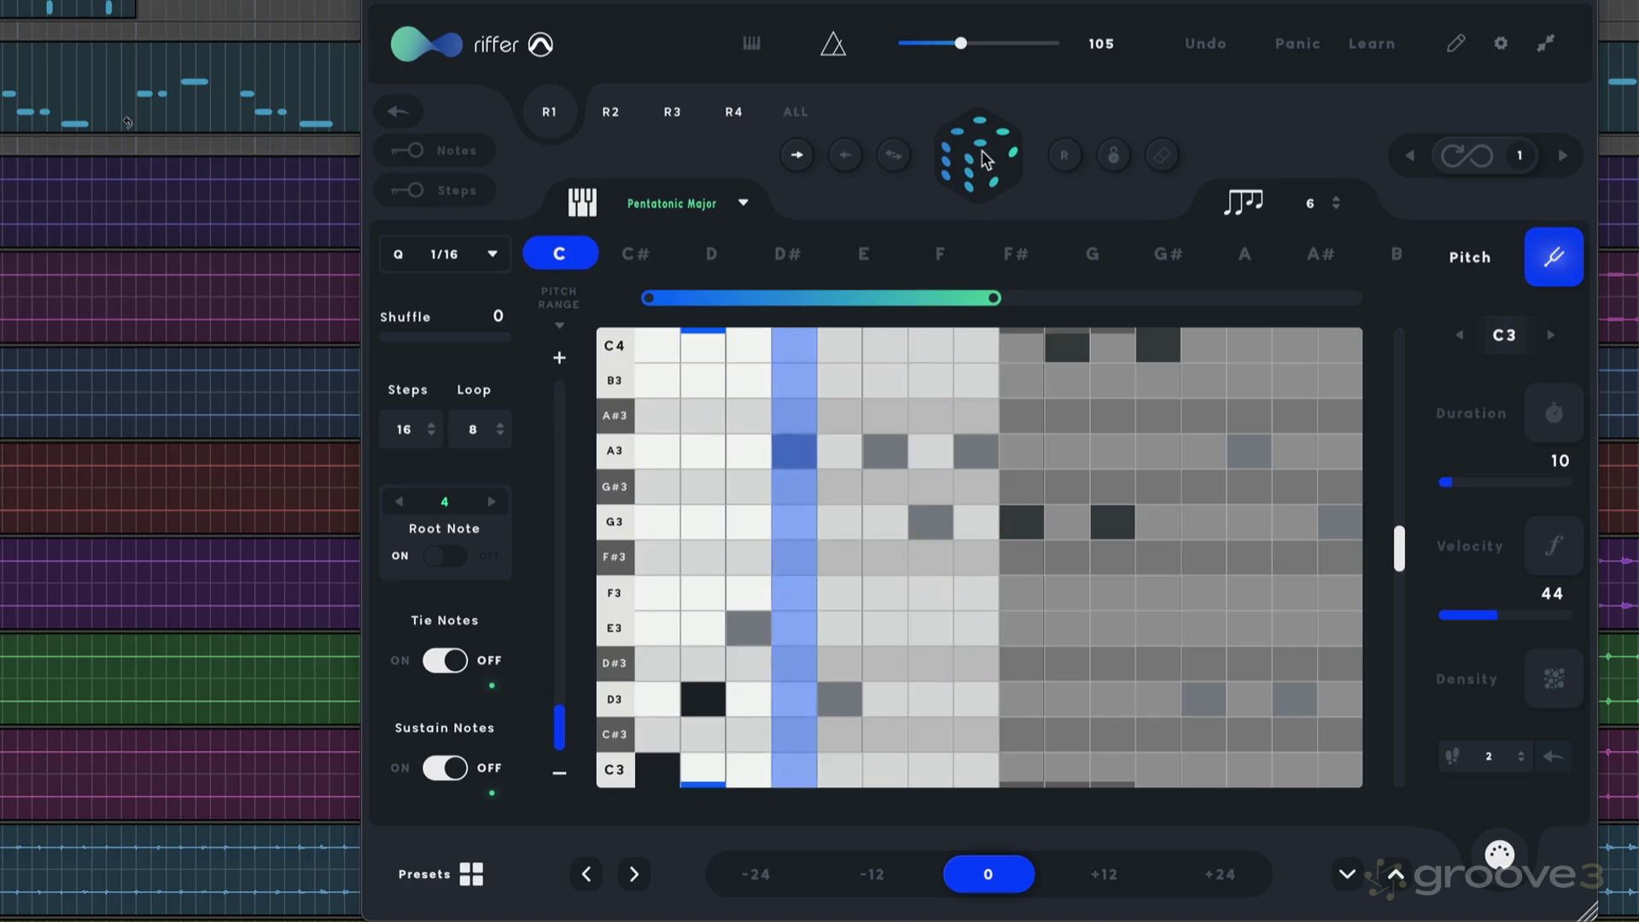
left_click(986, 159)
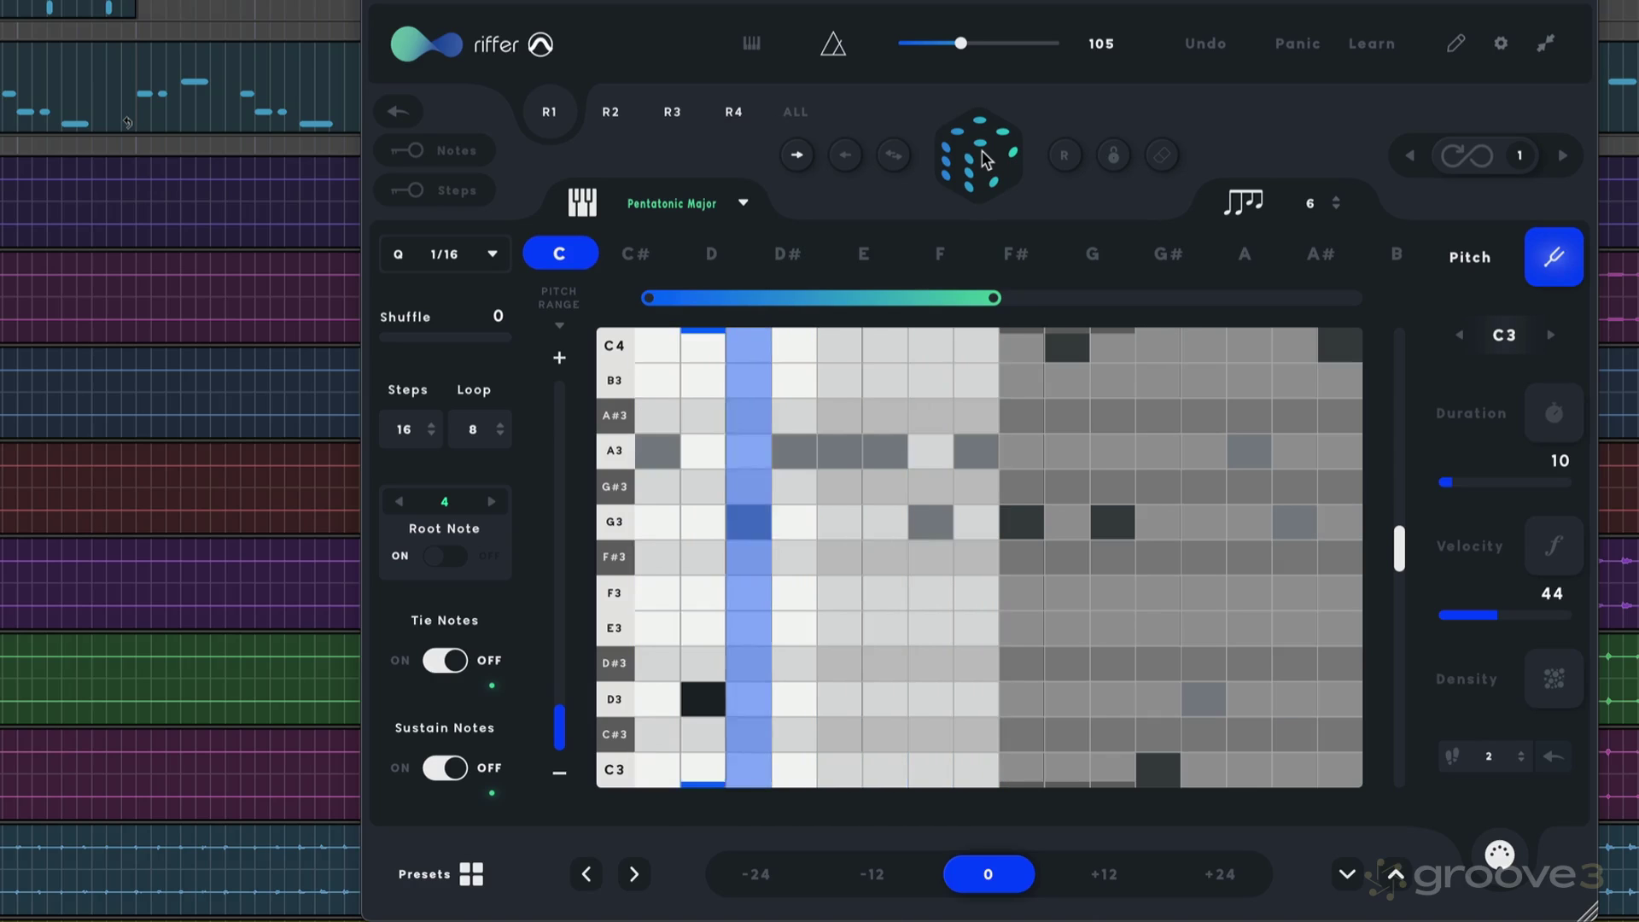
key("space")
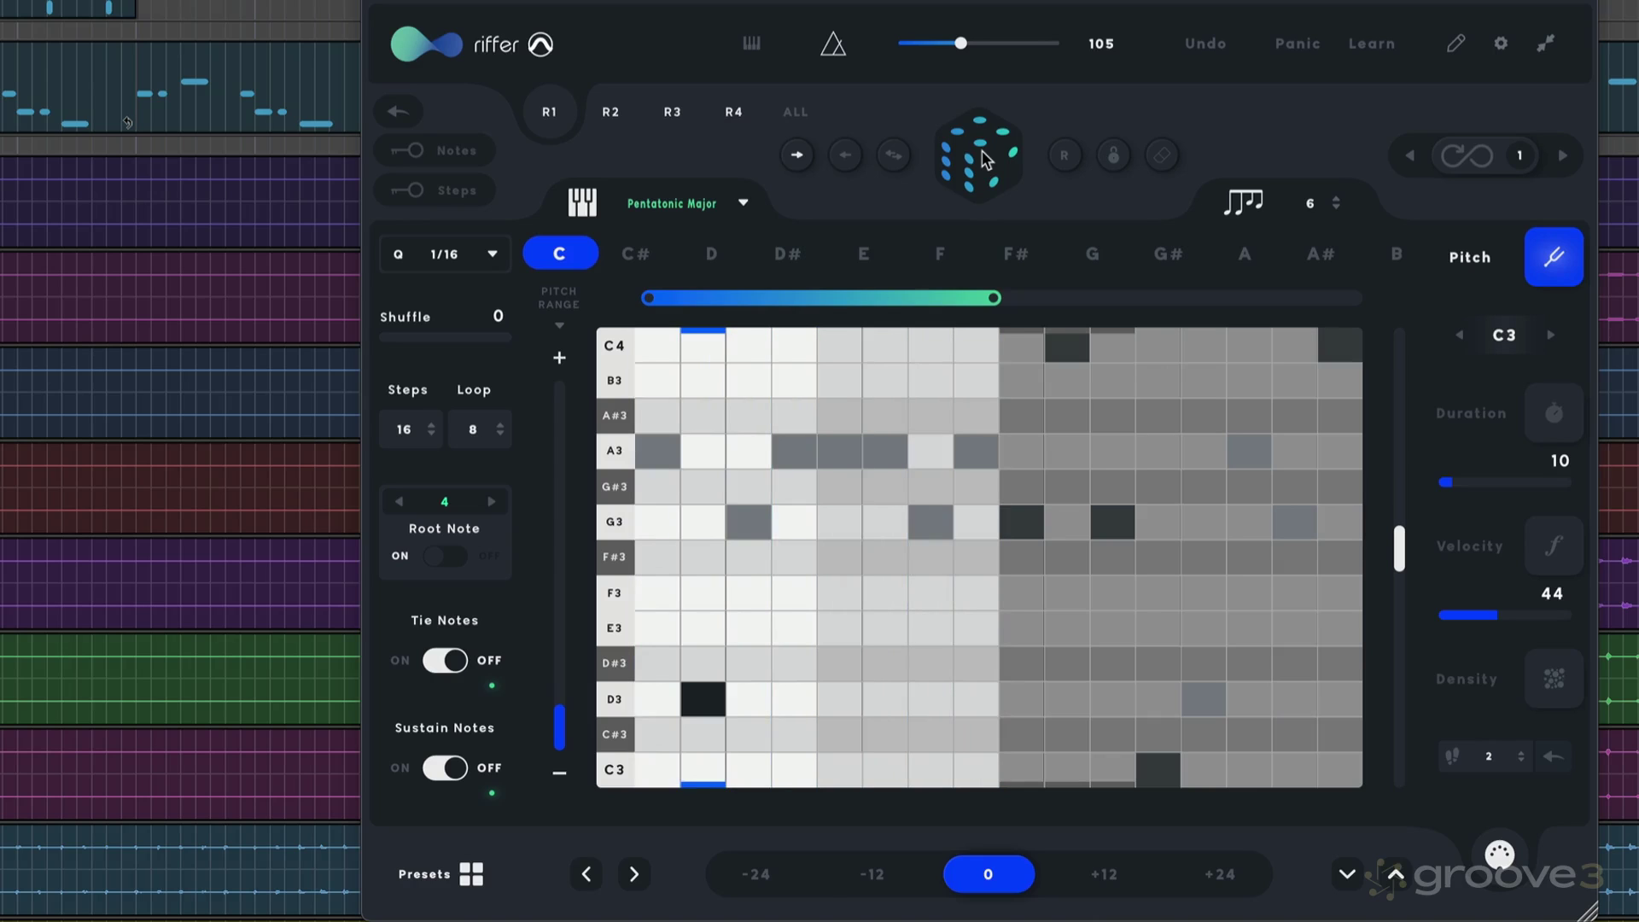
left_click(982, 146)
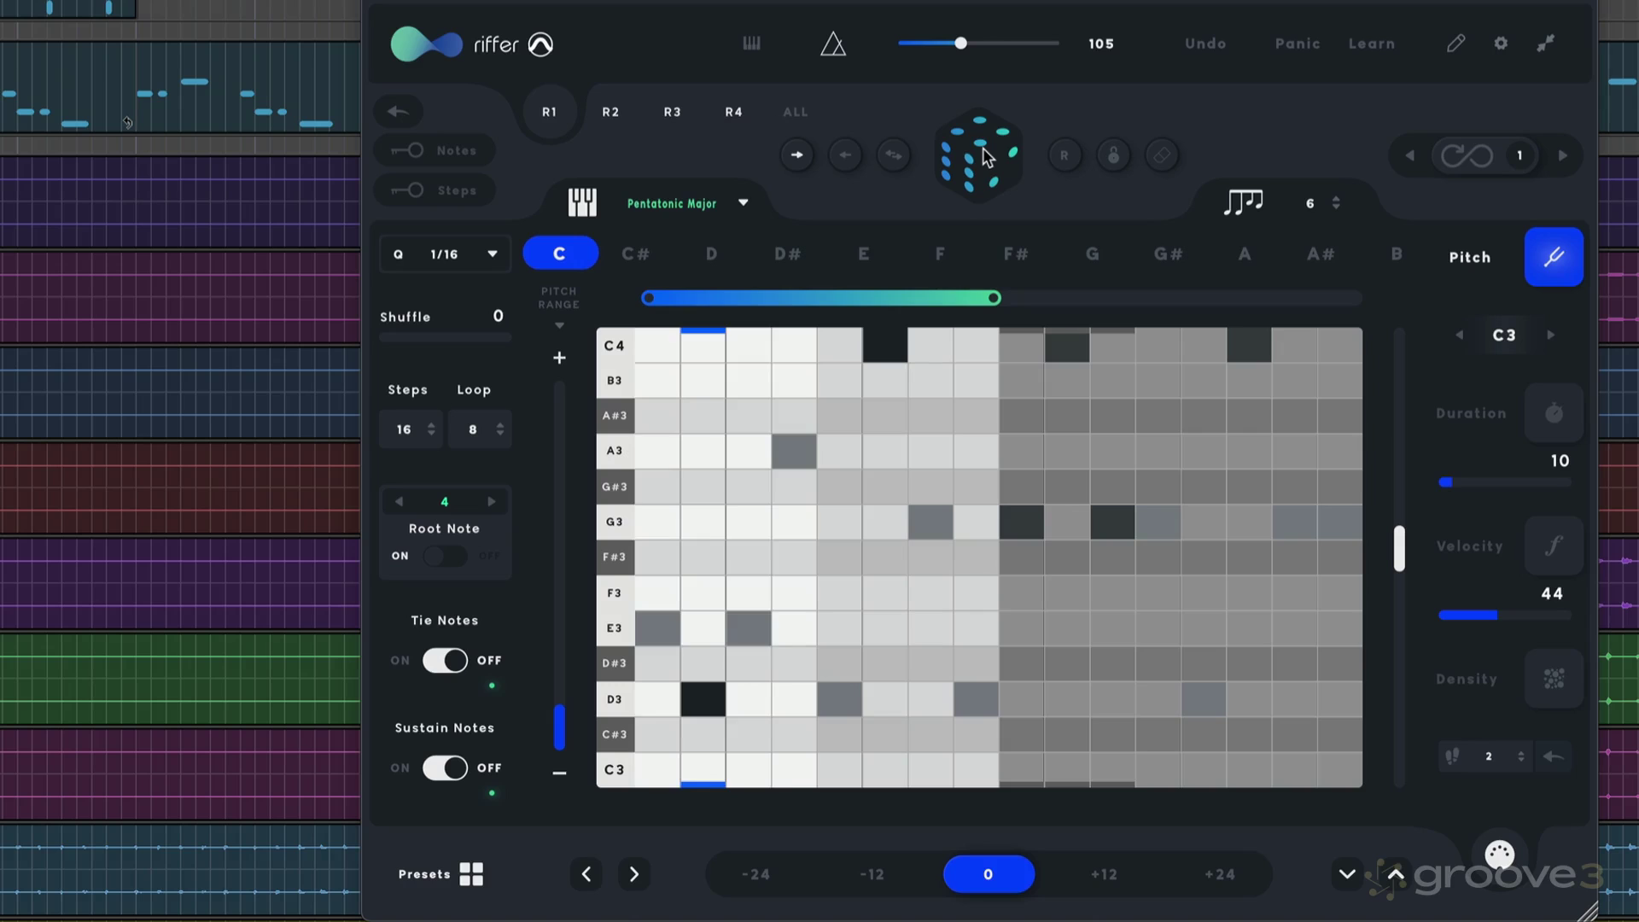
key("space")
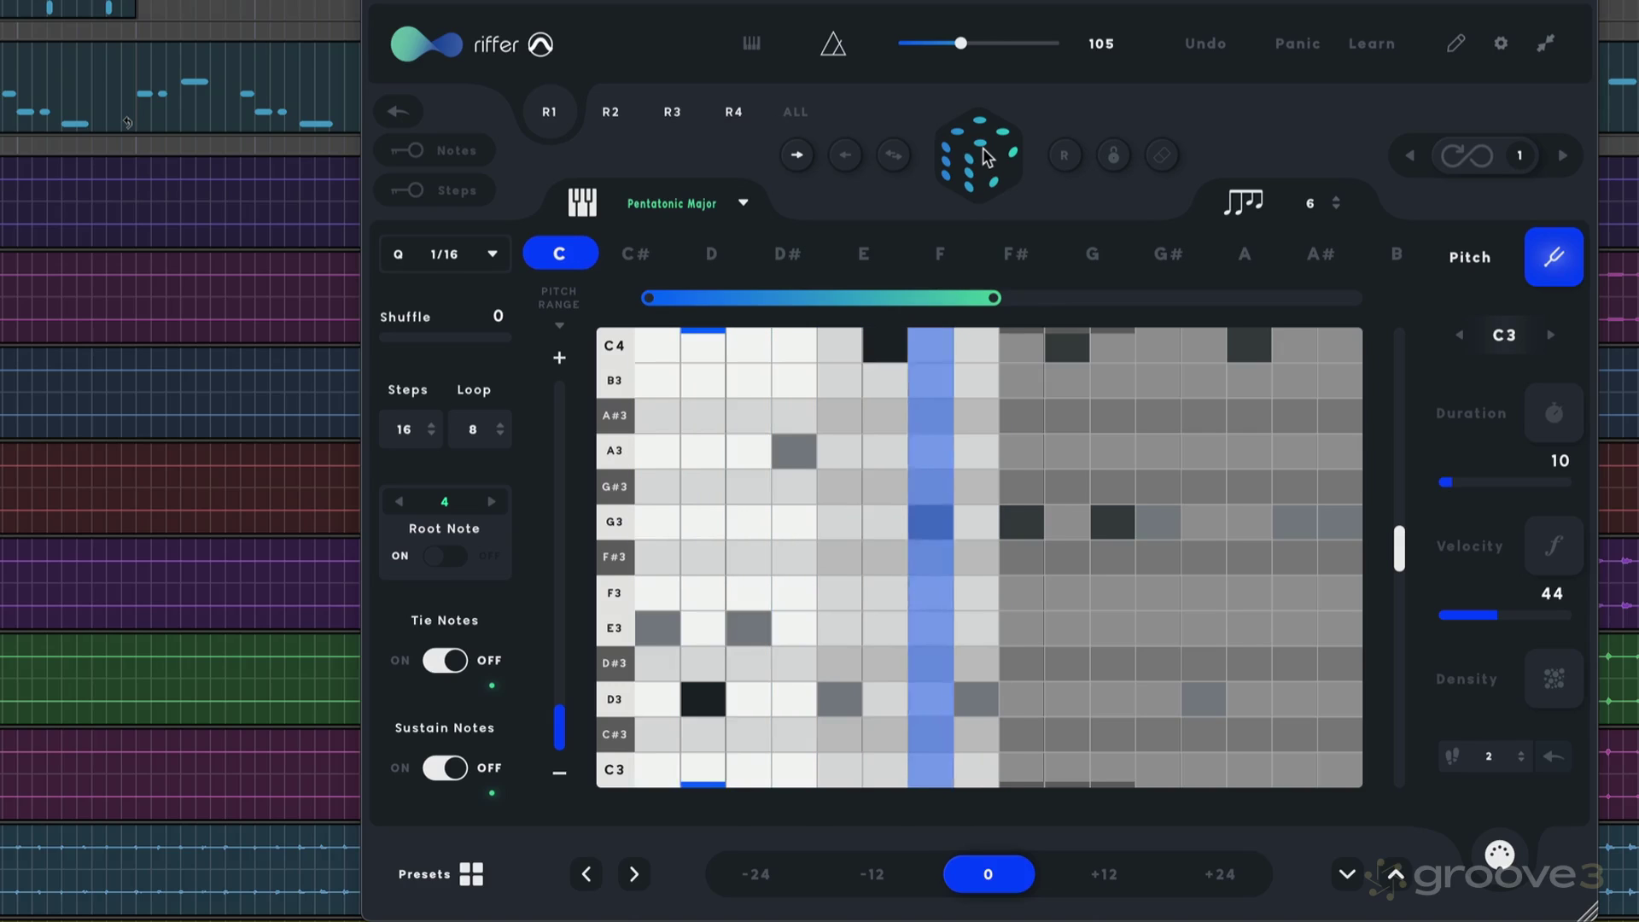
left_click_drag(995, 303, 1157, 315)
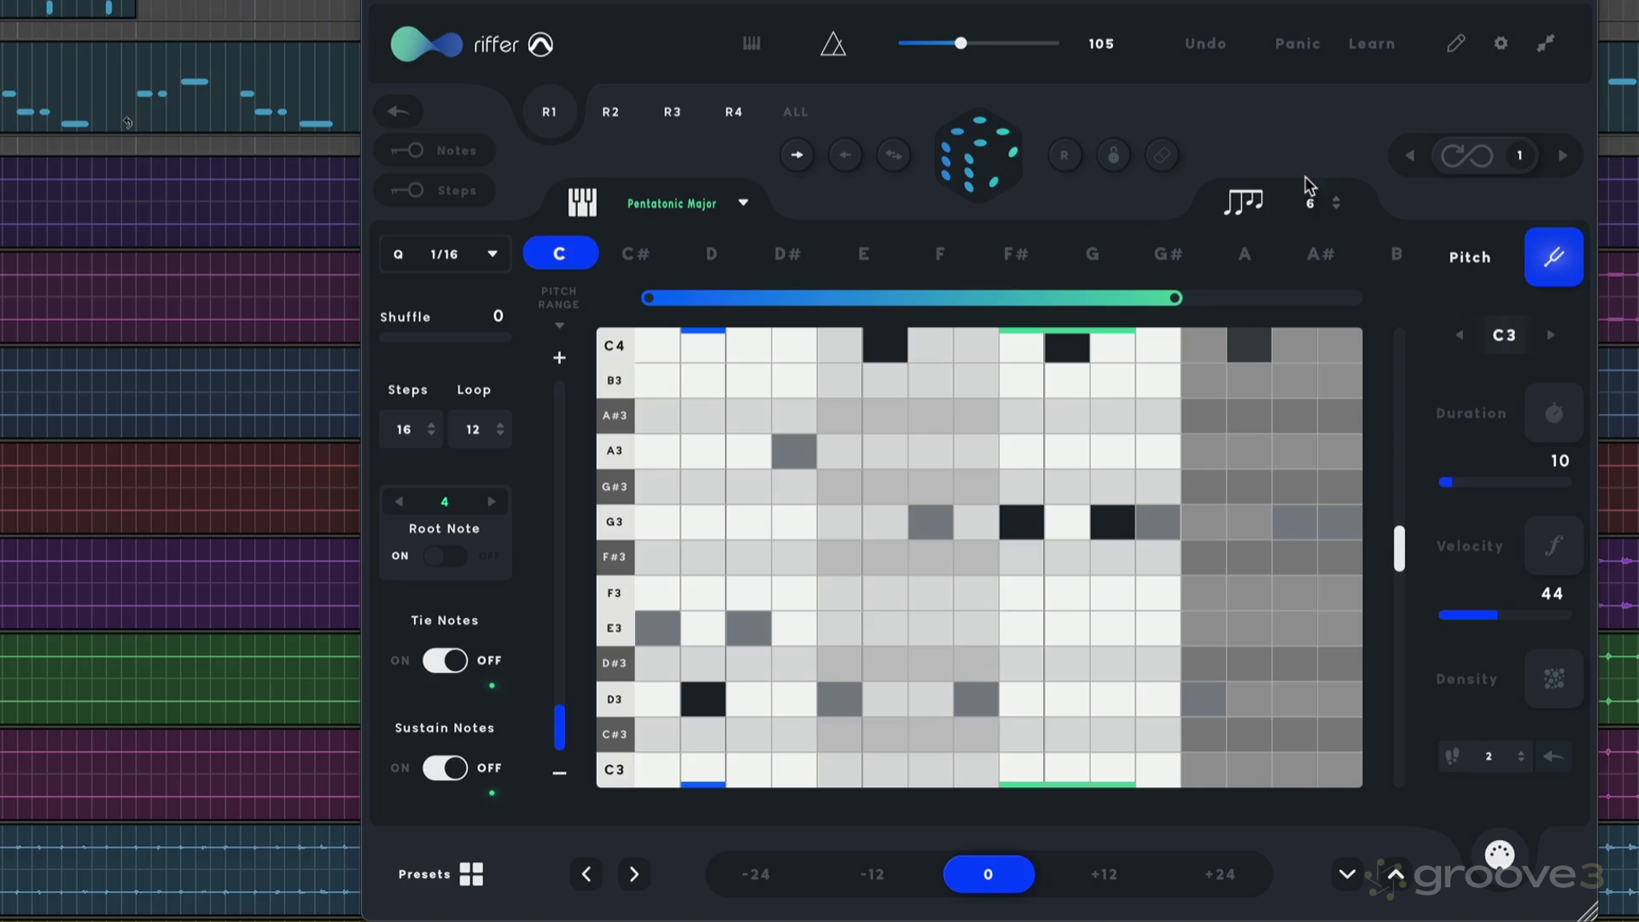
- Re-randomize R1 with 9 generated notes, including density values, then return the grid to pitch view
left_click(996, 145)
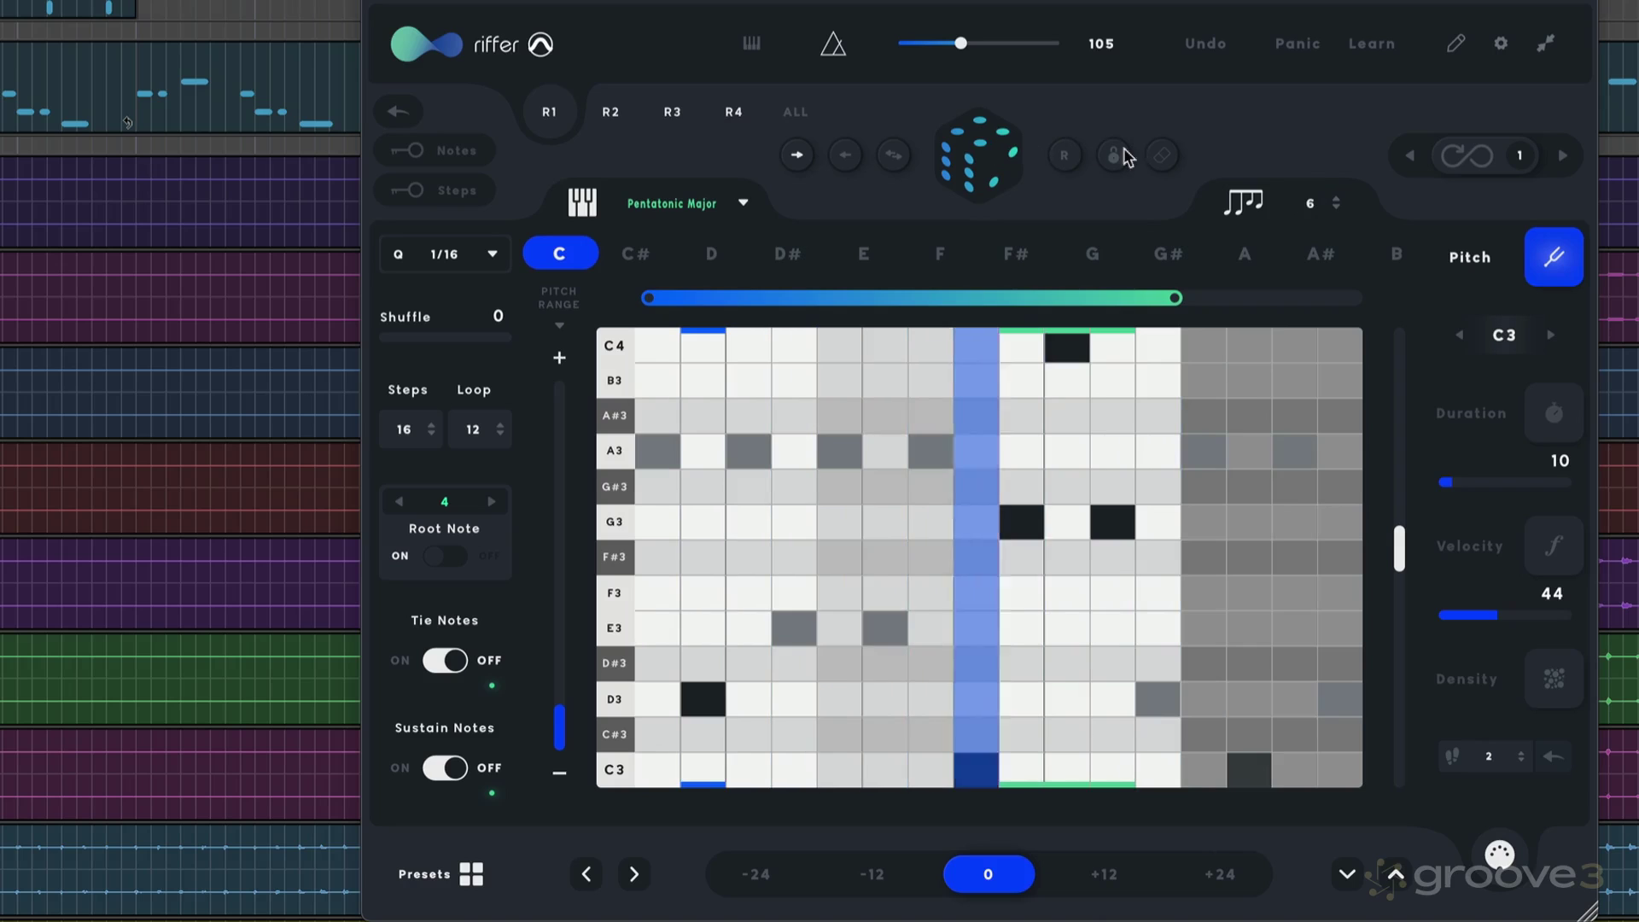
left_click_drag(448, 502, 450, 493)
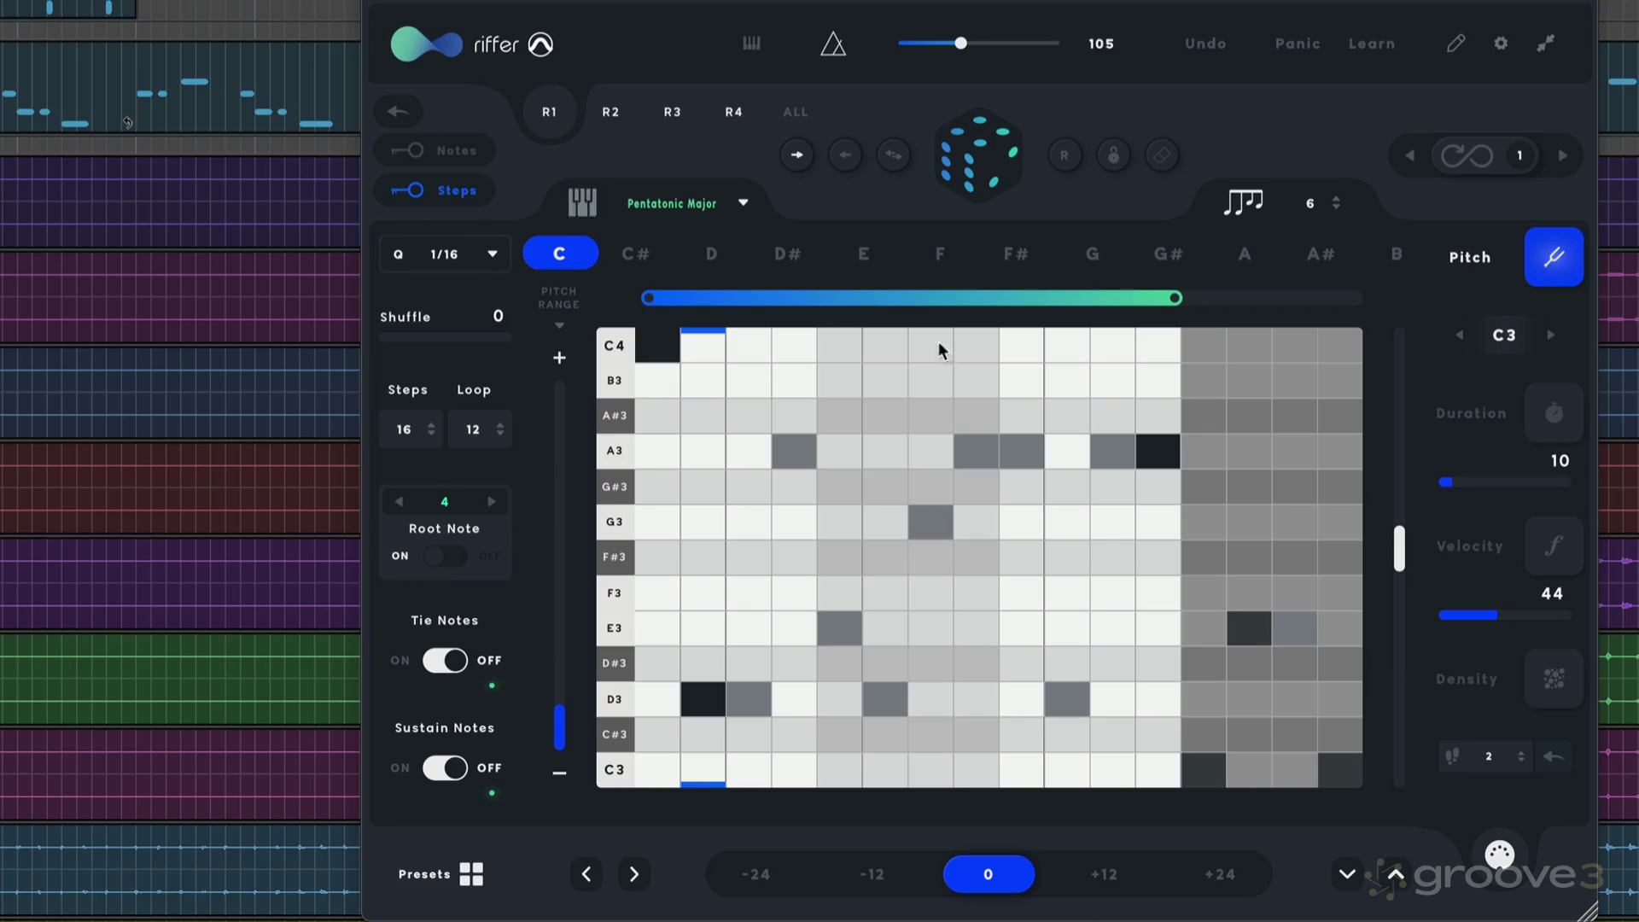
left_click(1554, 677)
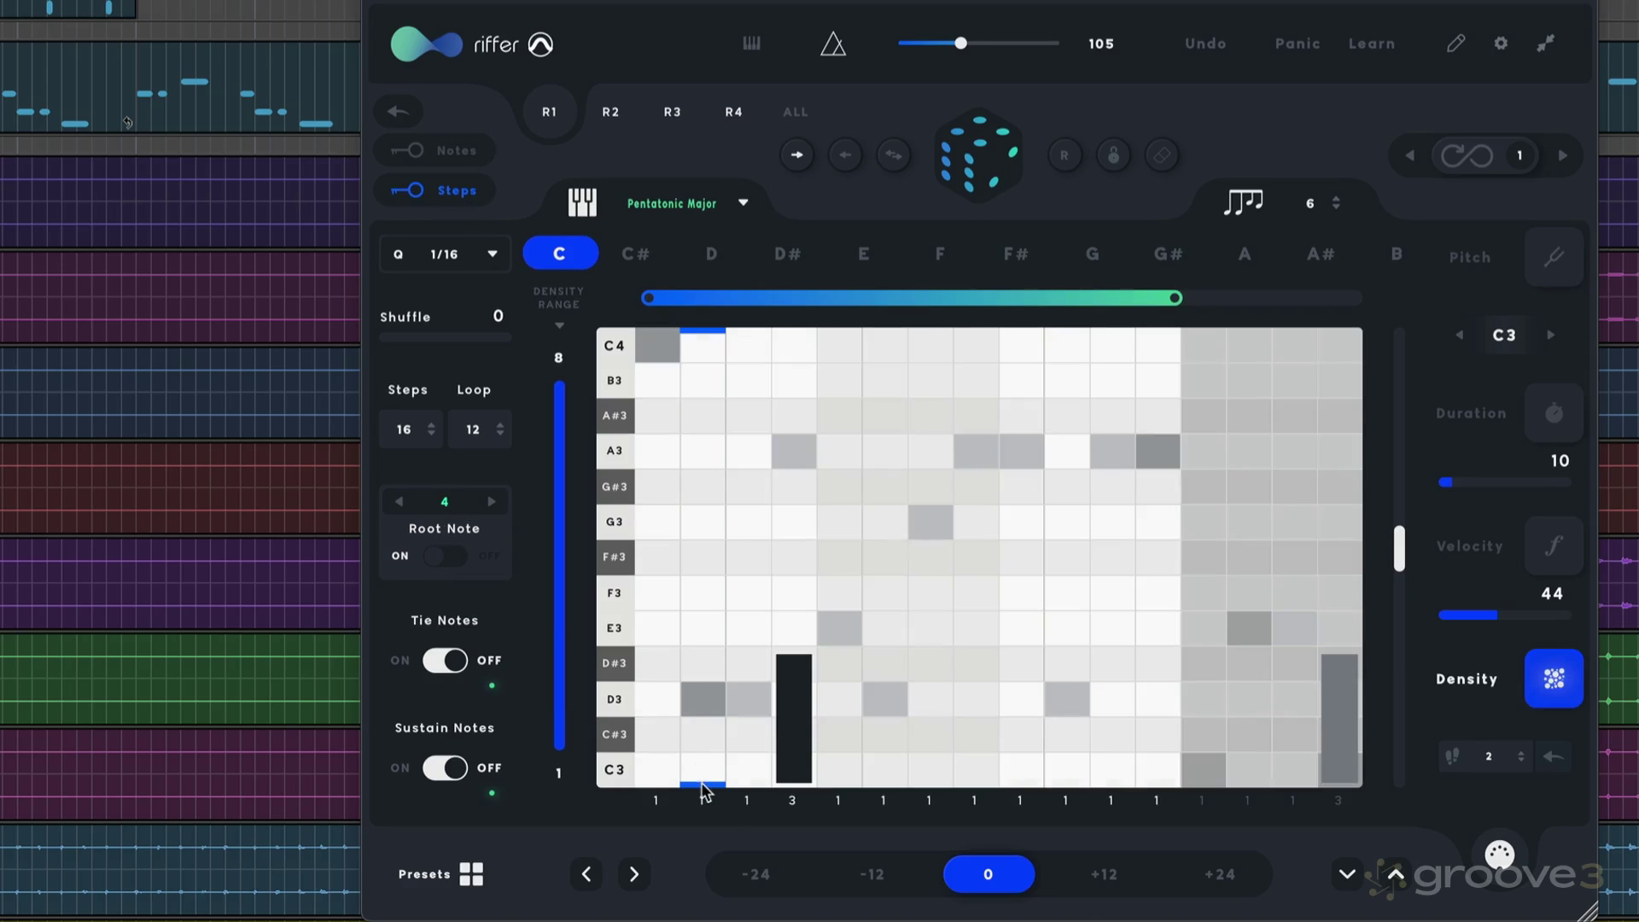
left_click(1006, 164)
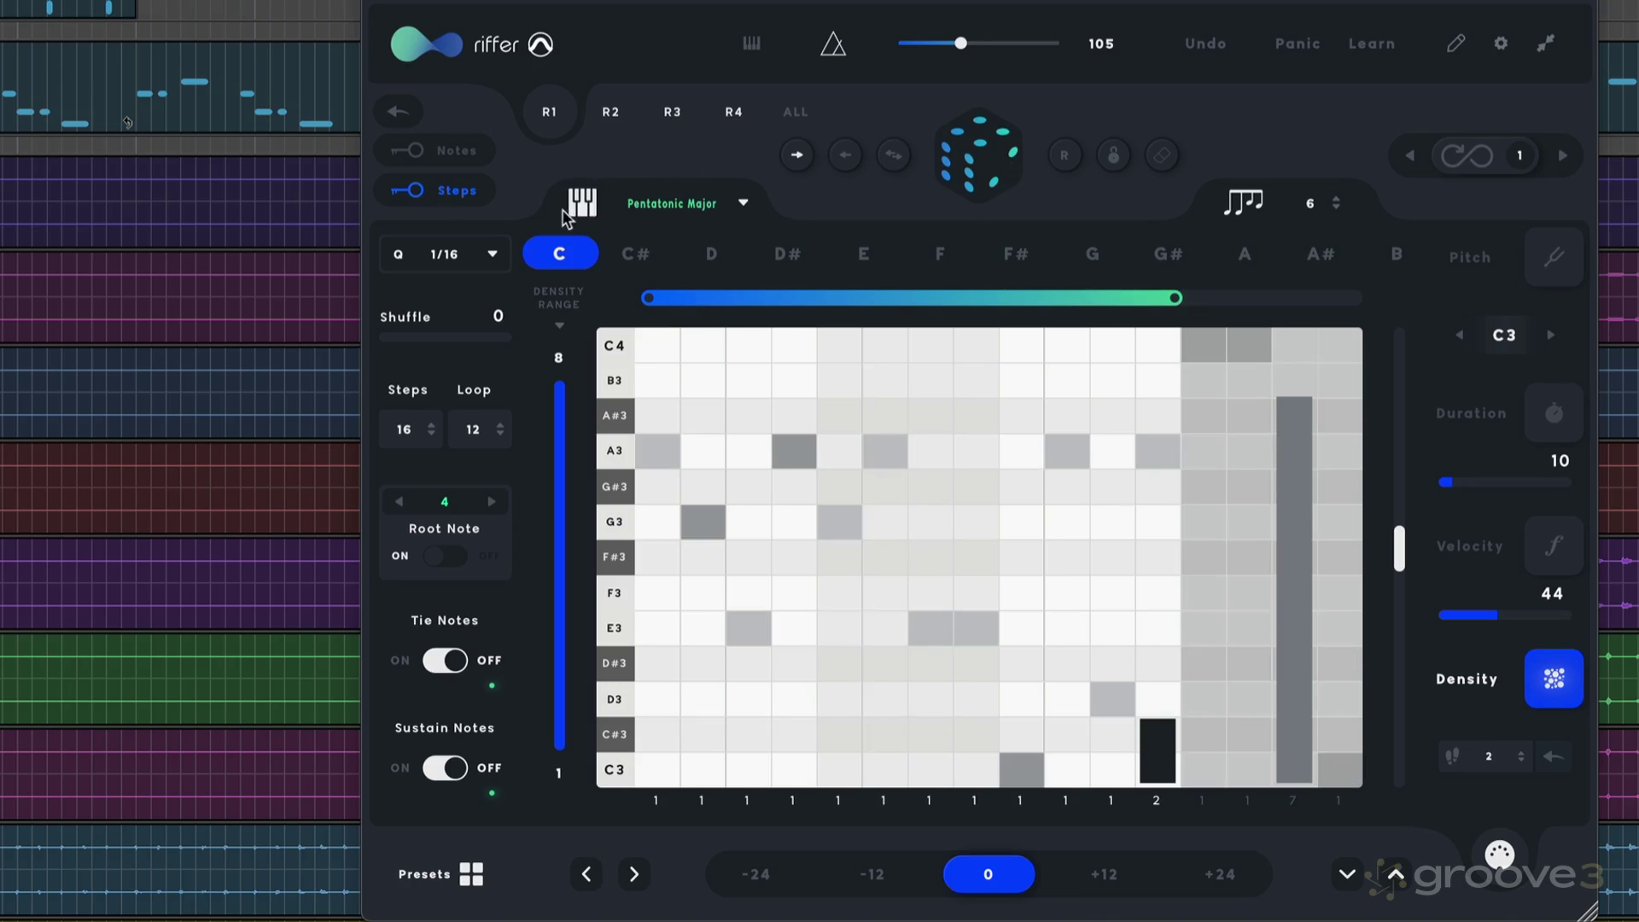
left_click(1462, 264)
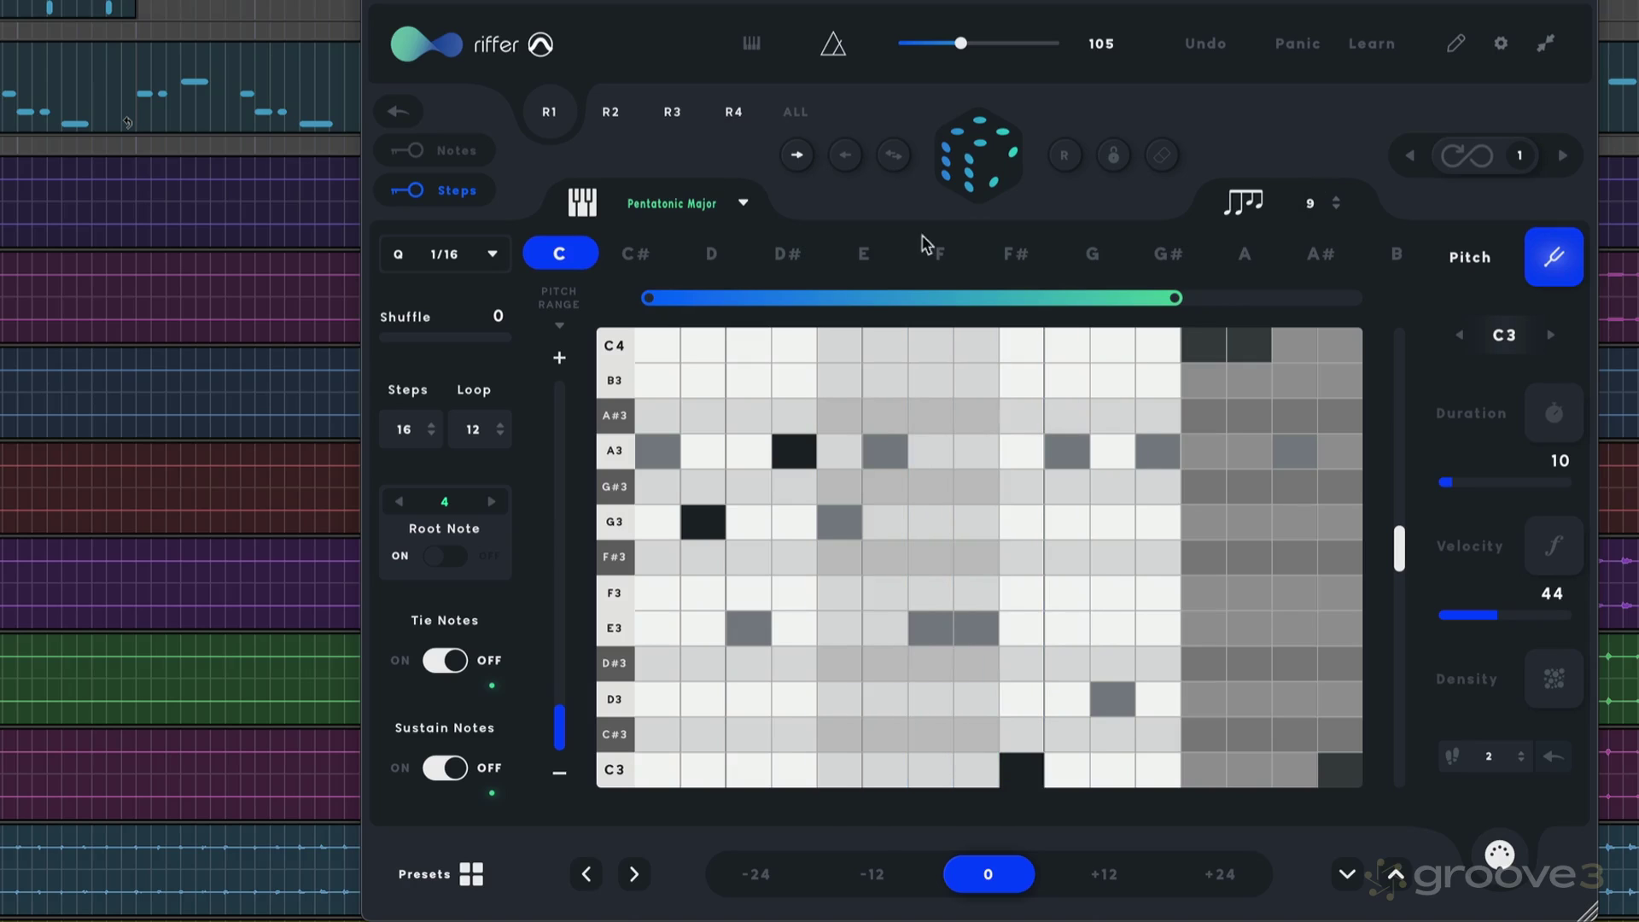
- Widen R1's pitch range to C3–G#4, re-randomize, and audition the new riff
left_click(993, 171)
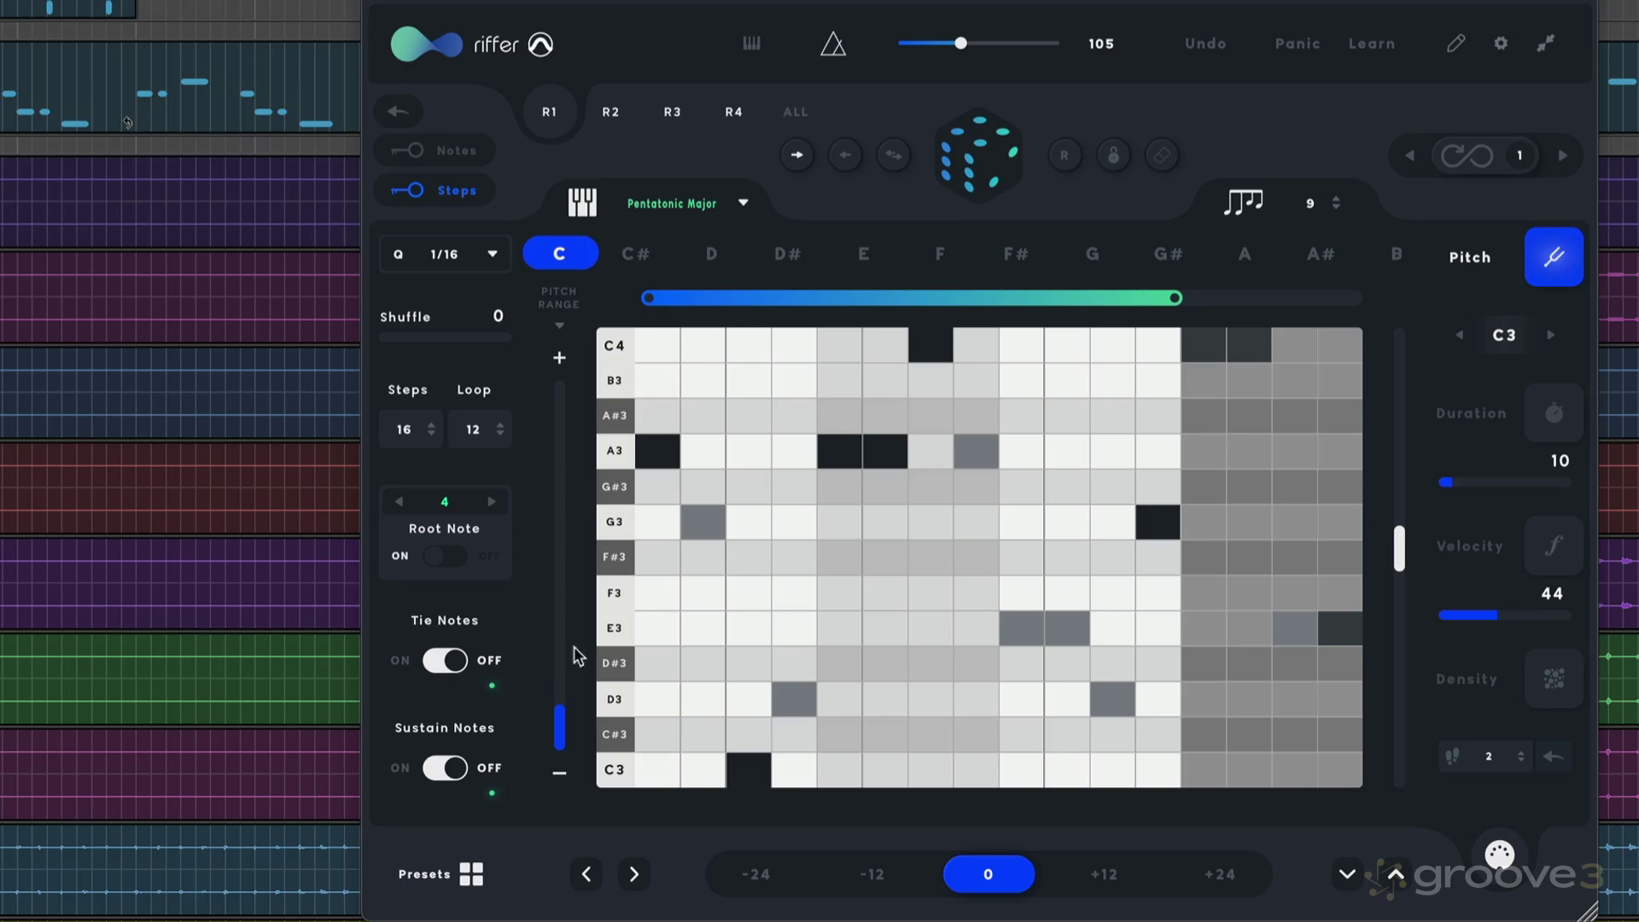
left_click_drag(559, 720, 563, 683)
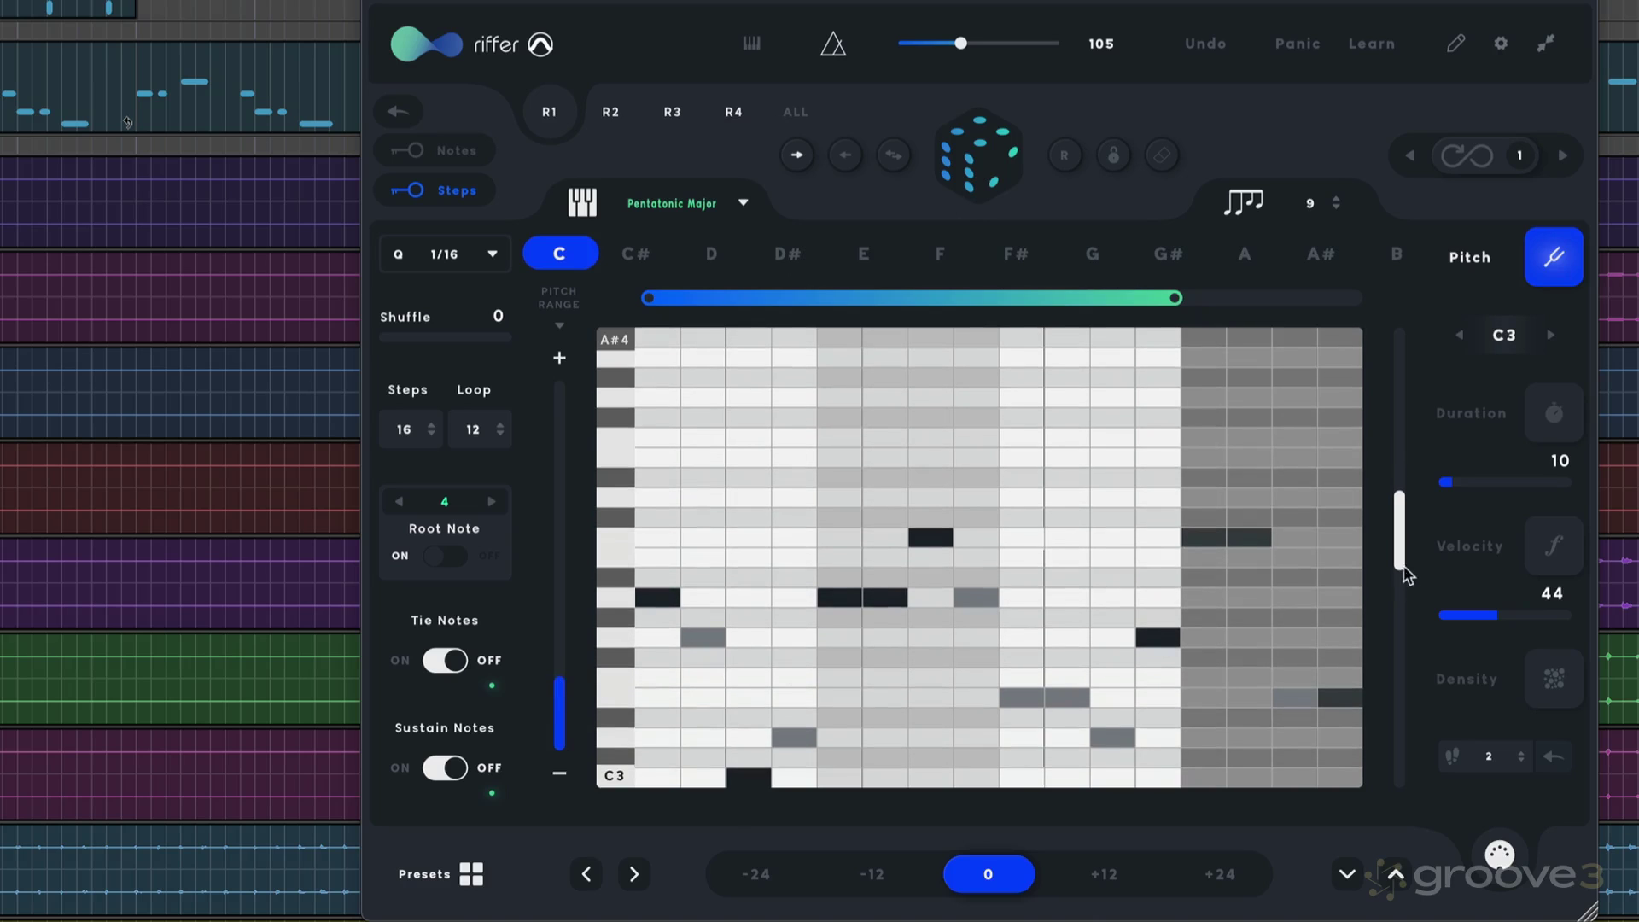
mouse_move(1395, 546)
left_mouse_down()
mouse_move(1391, 623)
mouse_move(1397, 538)
left_mouse_up()
left_click_drag(557, 701, 561, 692)
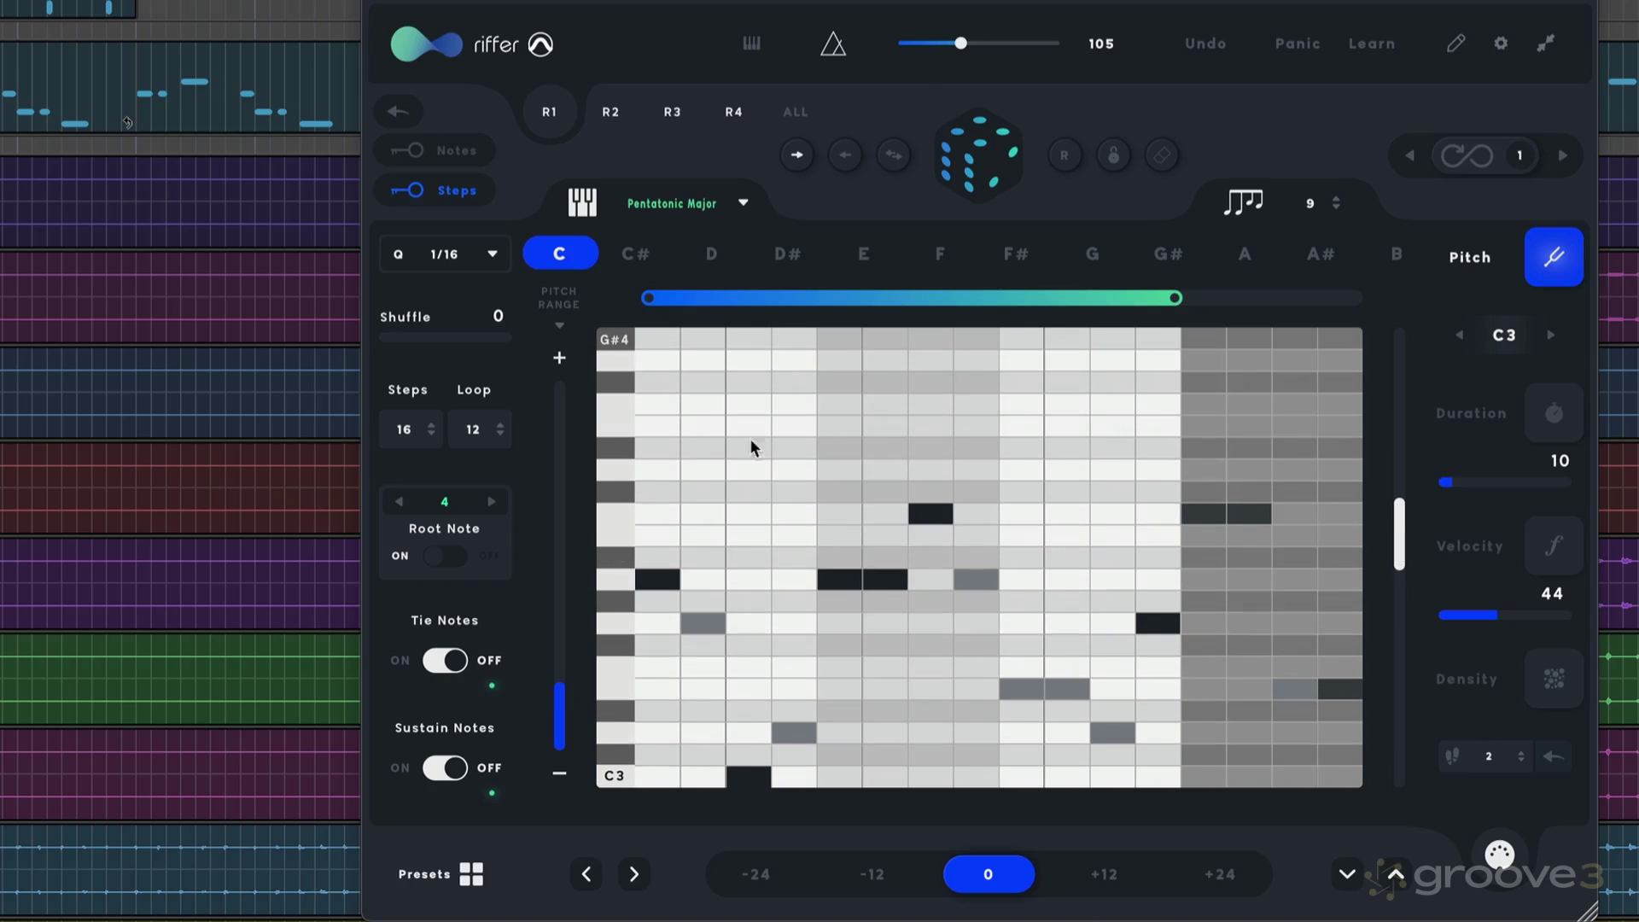
left_click(982, 158)
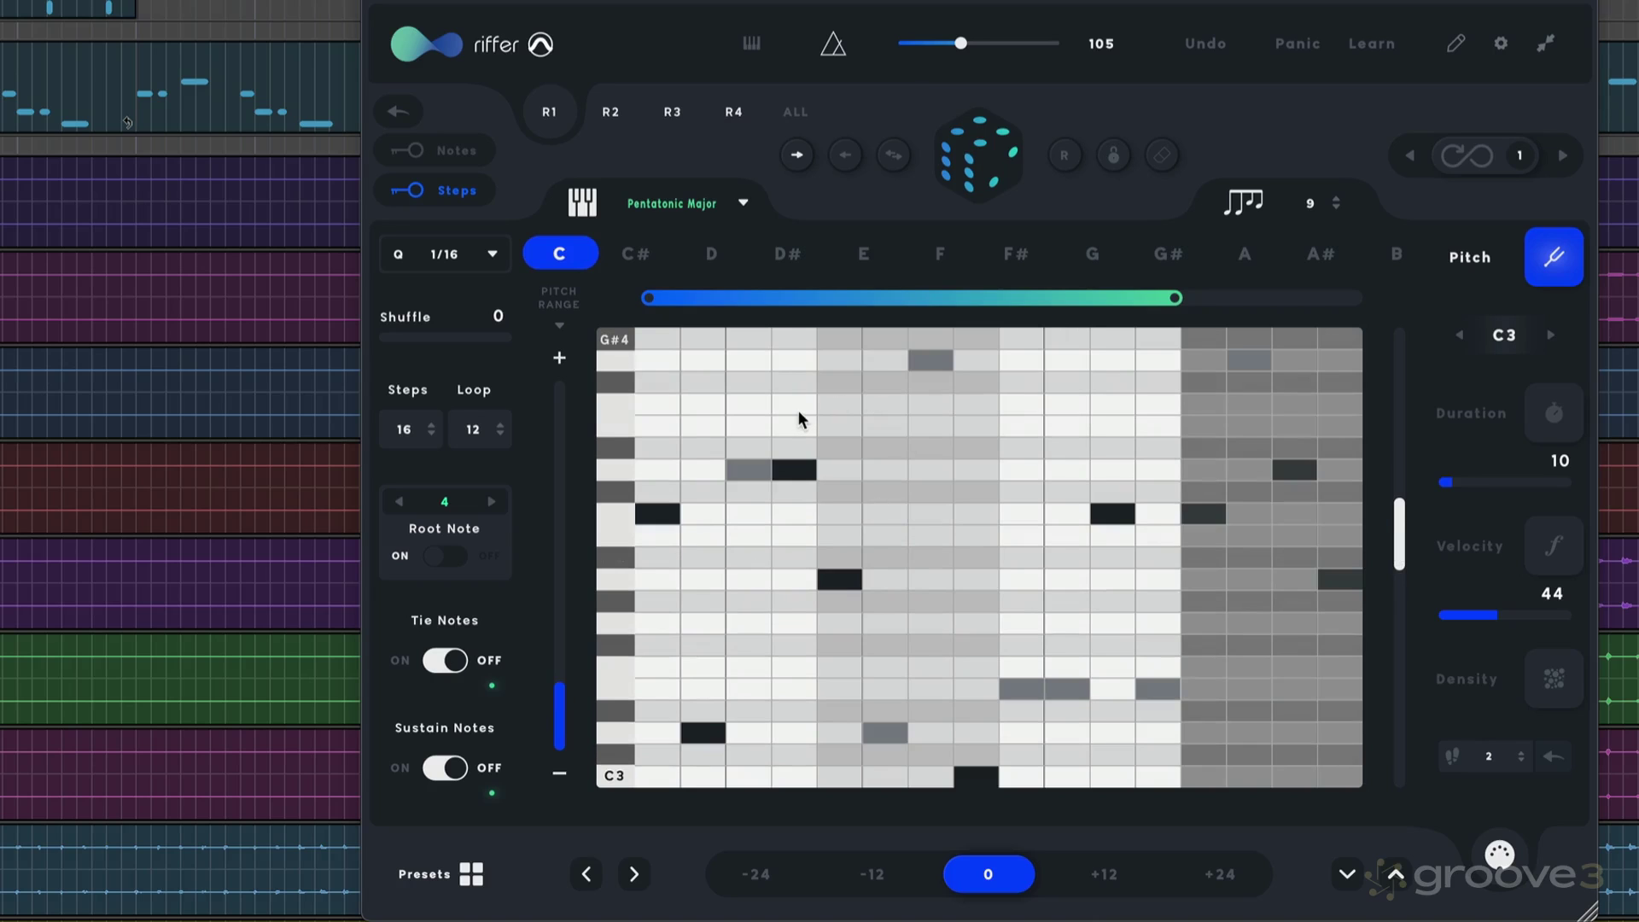
key("space")
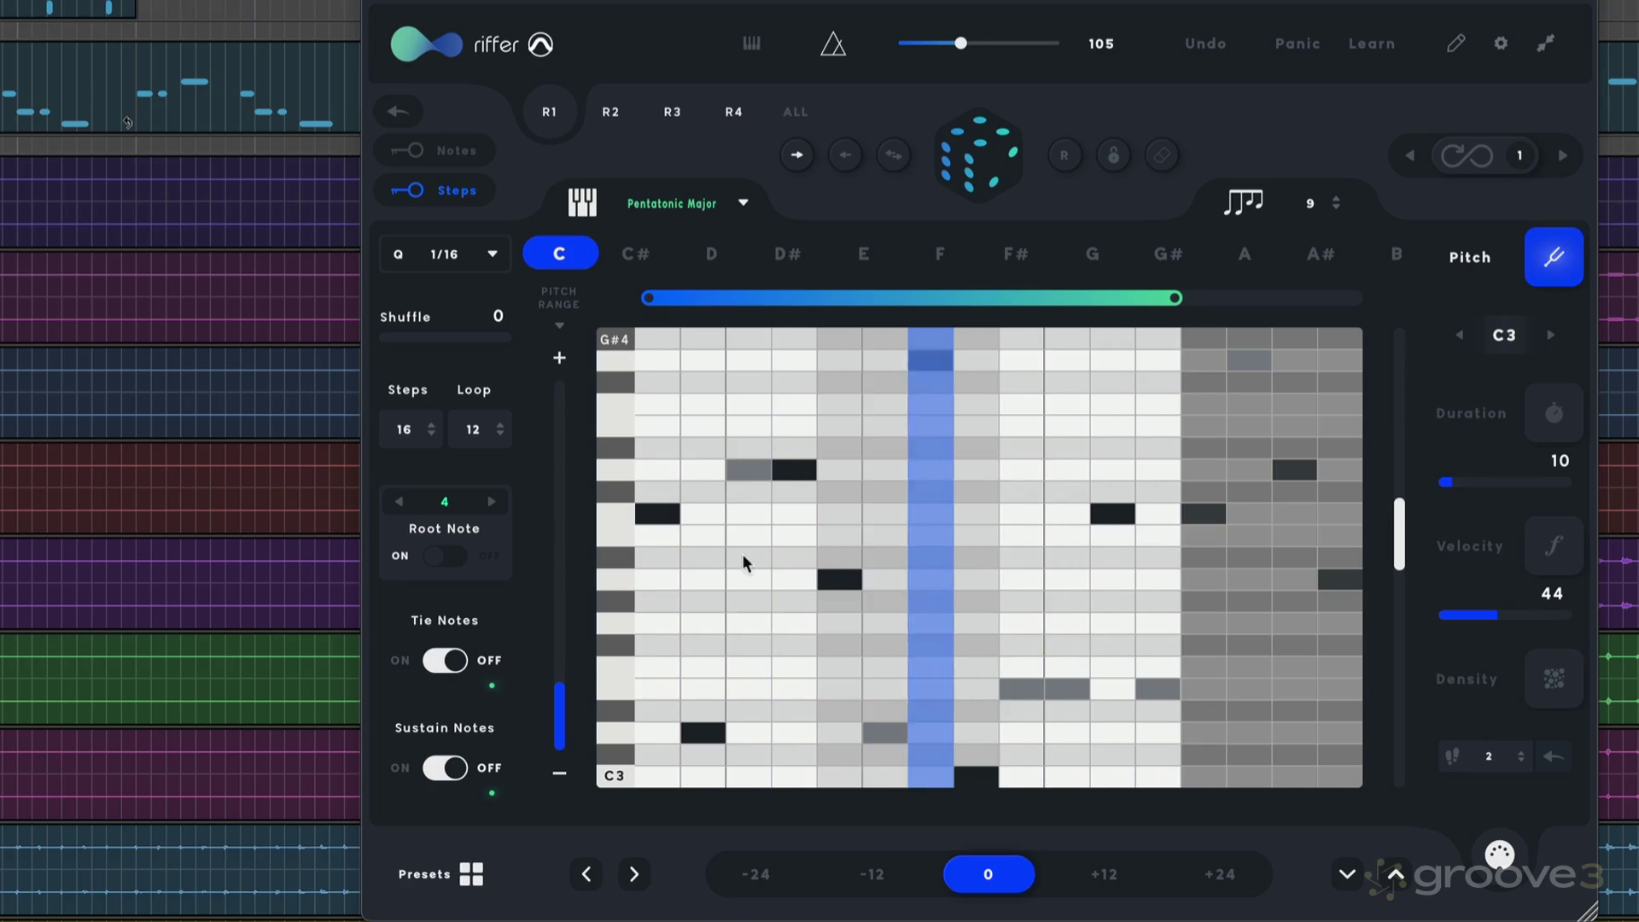
key("space")
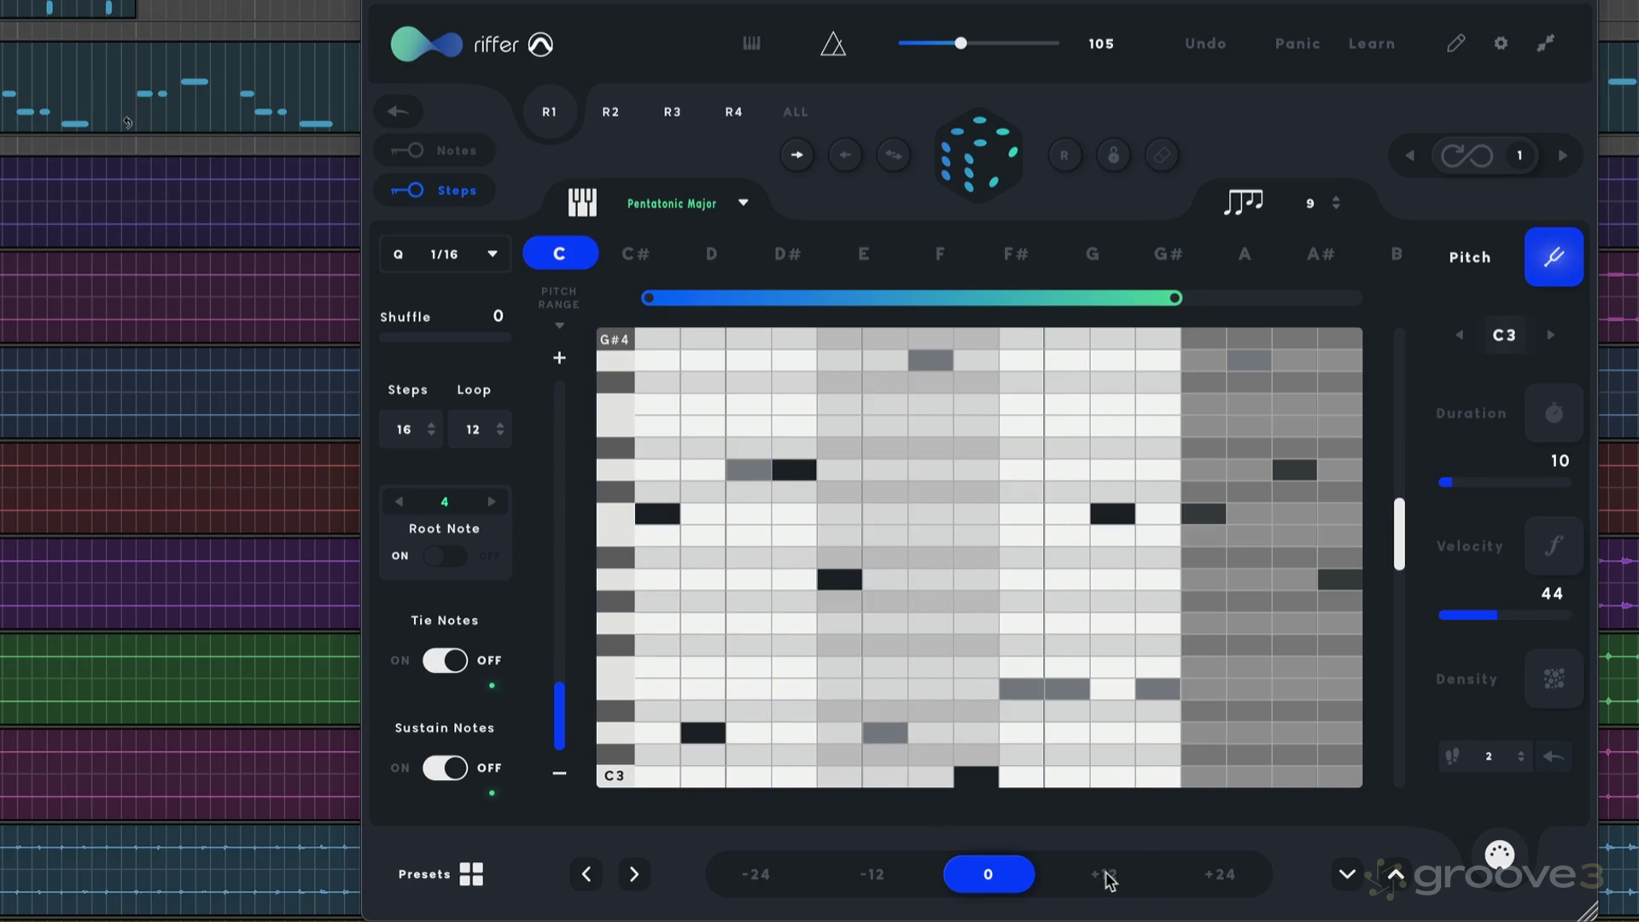
- Try +12 and -12 octave transposition, return to 0, and shift the pattern one step later
left_click(1103, 874)
key("space")
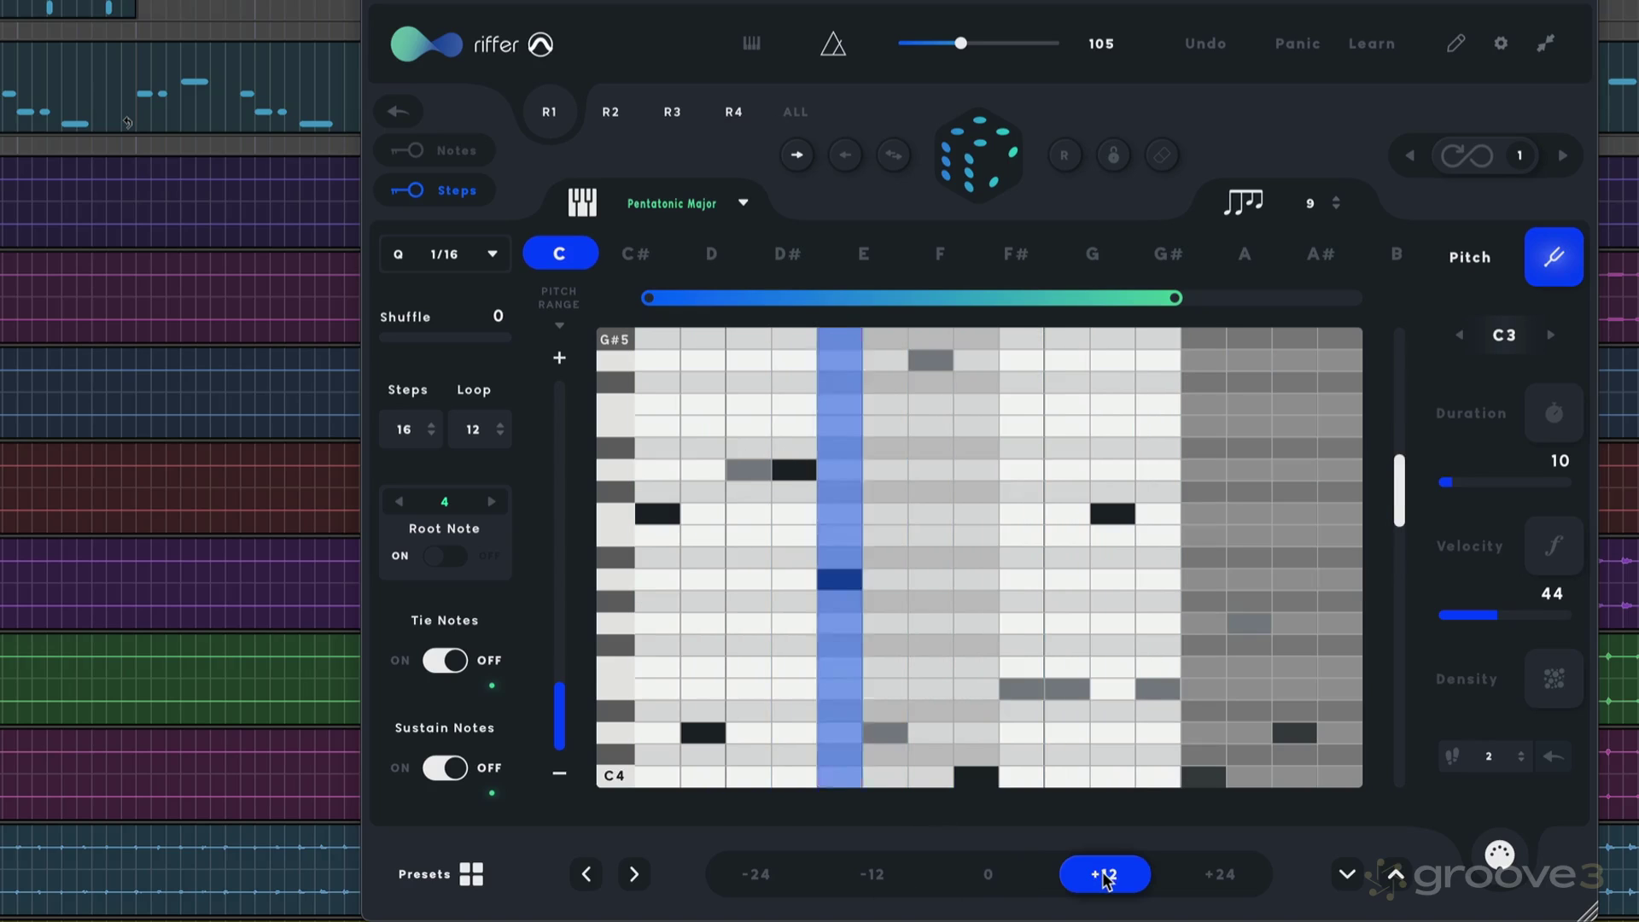
left_click(874, 880)
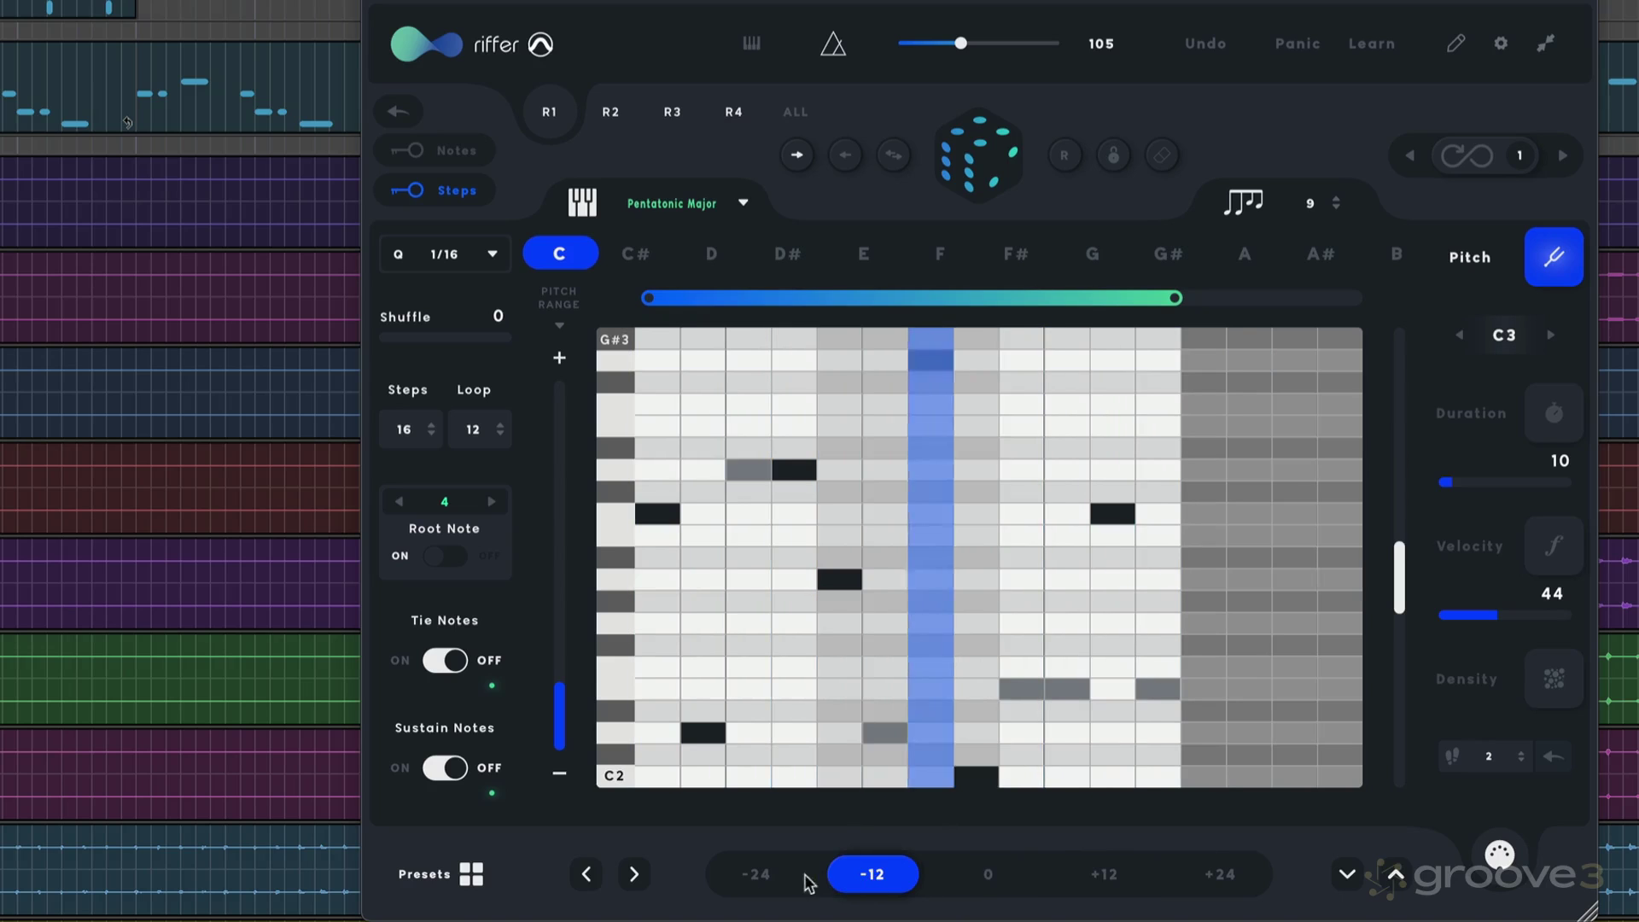
left_click(988, 876)
left_click(633, 874)
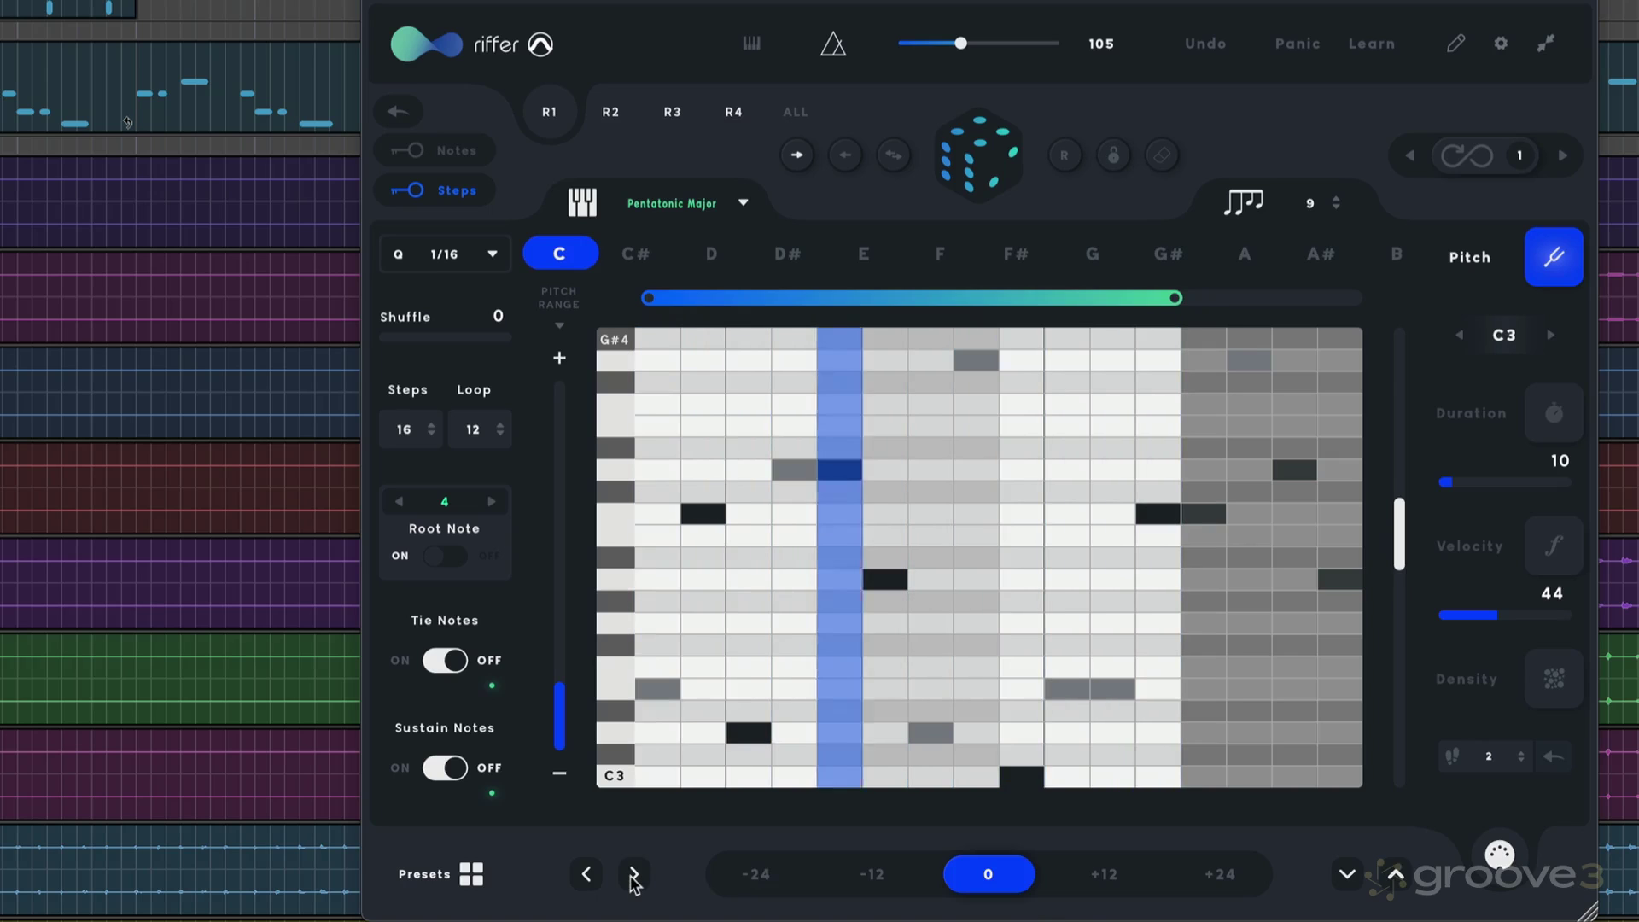
- Shift the pattern another step, re-randomize it, switch on loop repeat at 2, and play
left_click(631, 874)
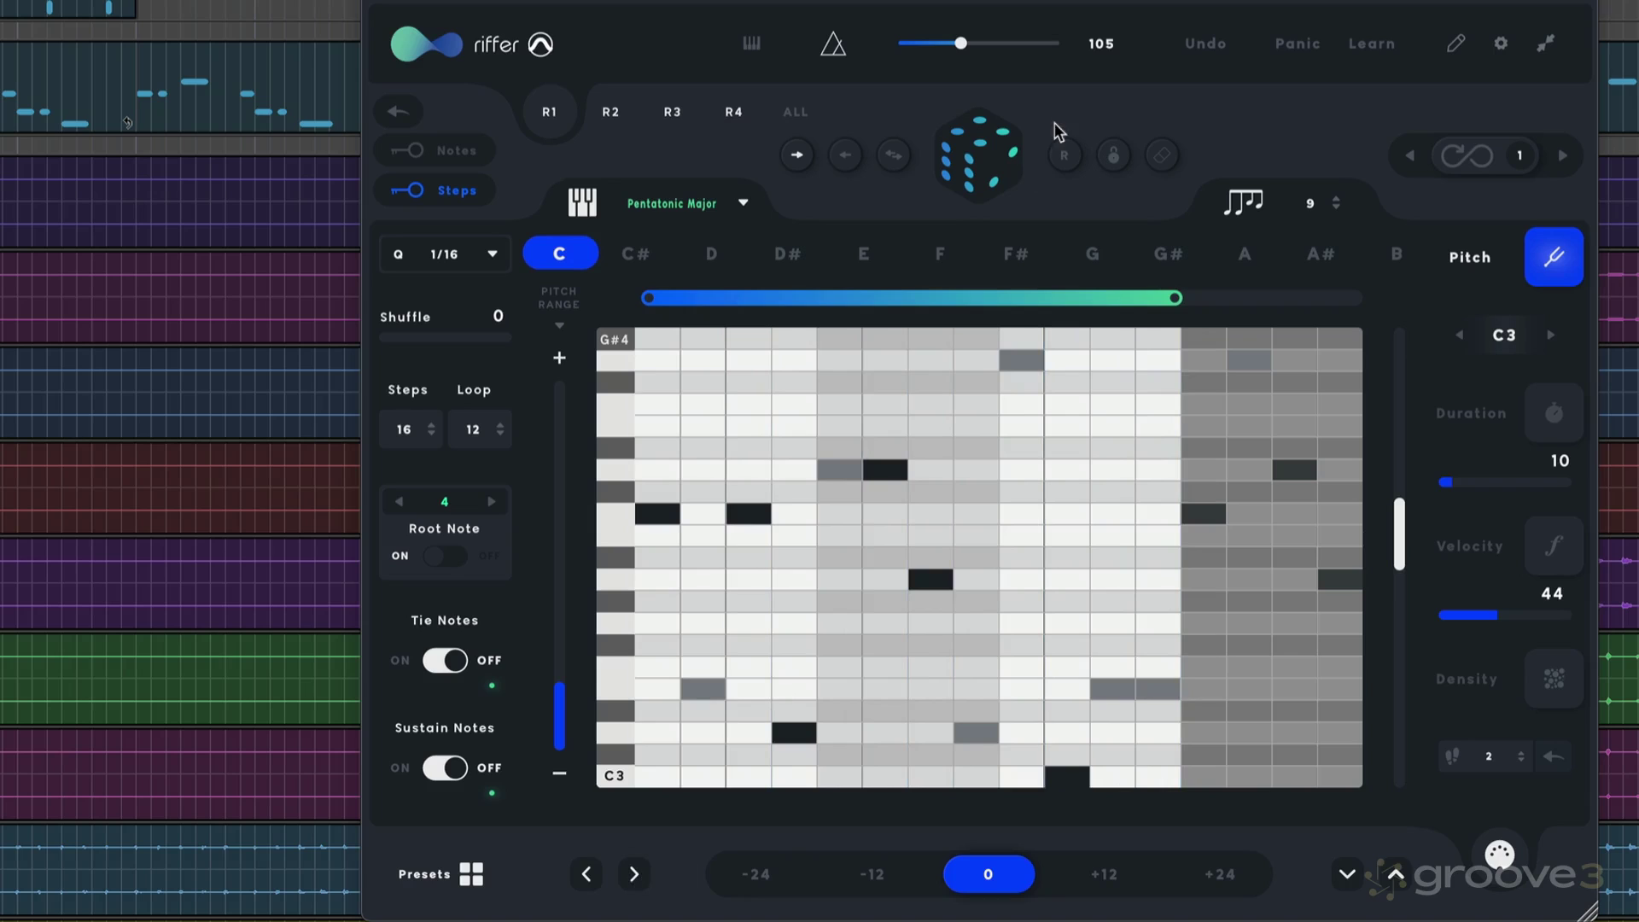
left_click(996, 156)
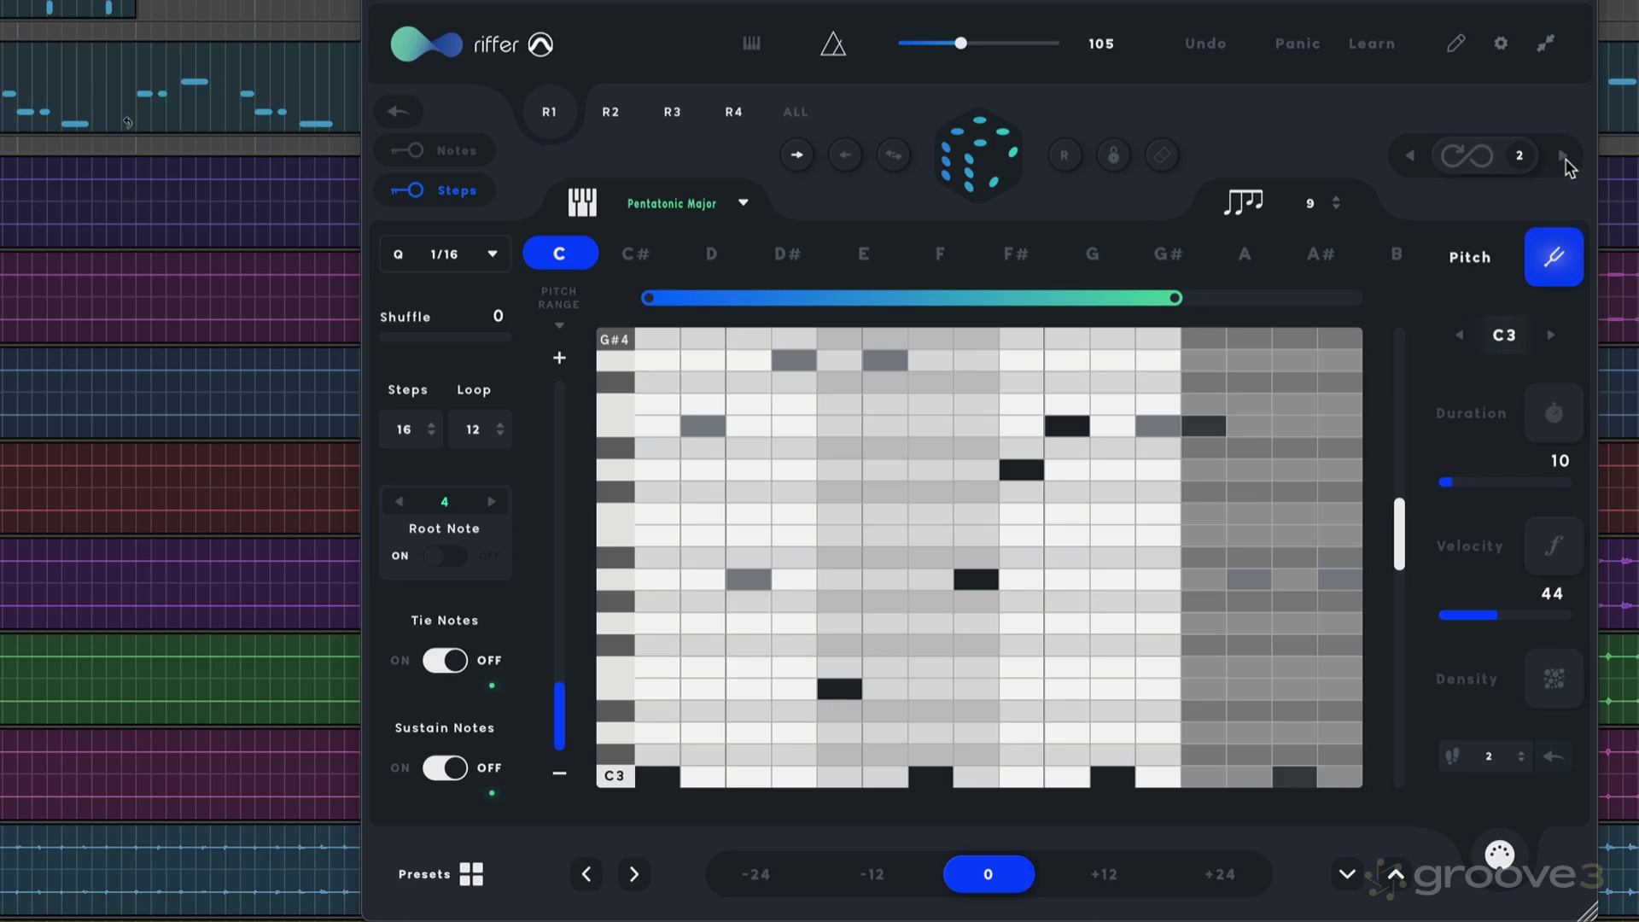
left_click(1472, 160)
key("space")
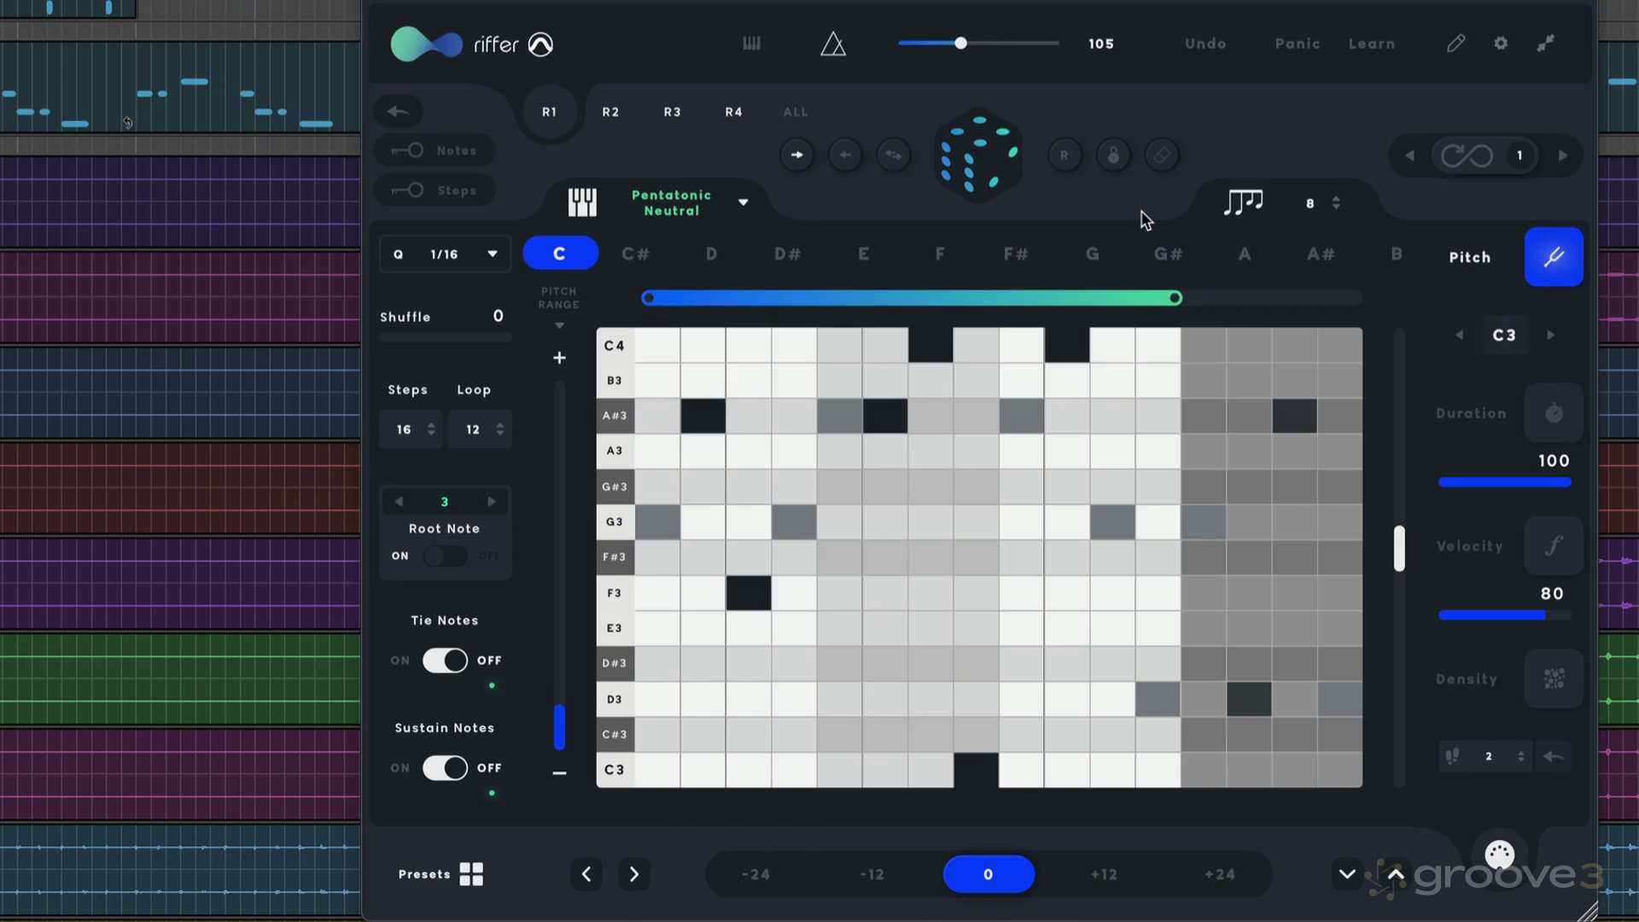
- Save the current riff as preset EK 01 and assign it to preset slot 1
left_click(1457, 44)
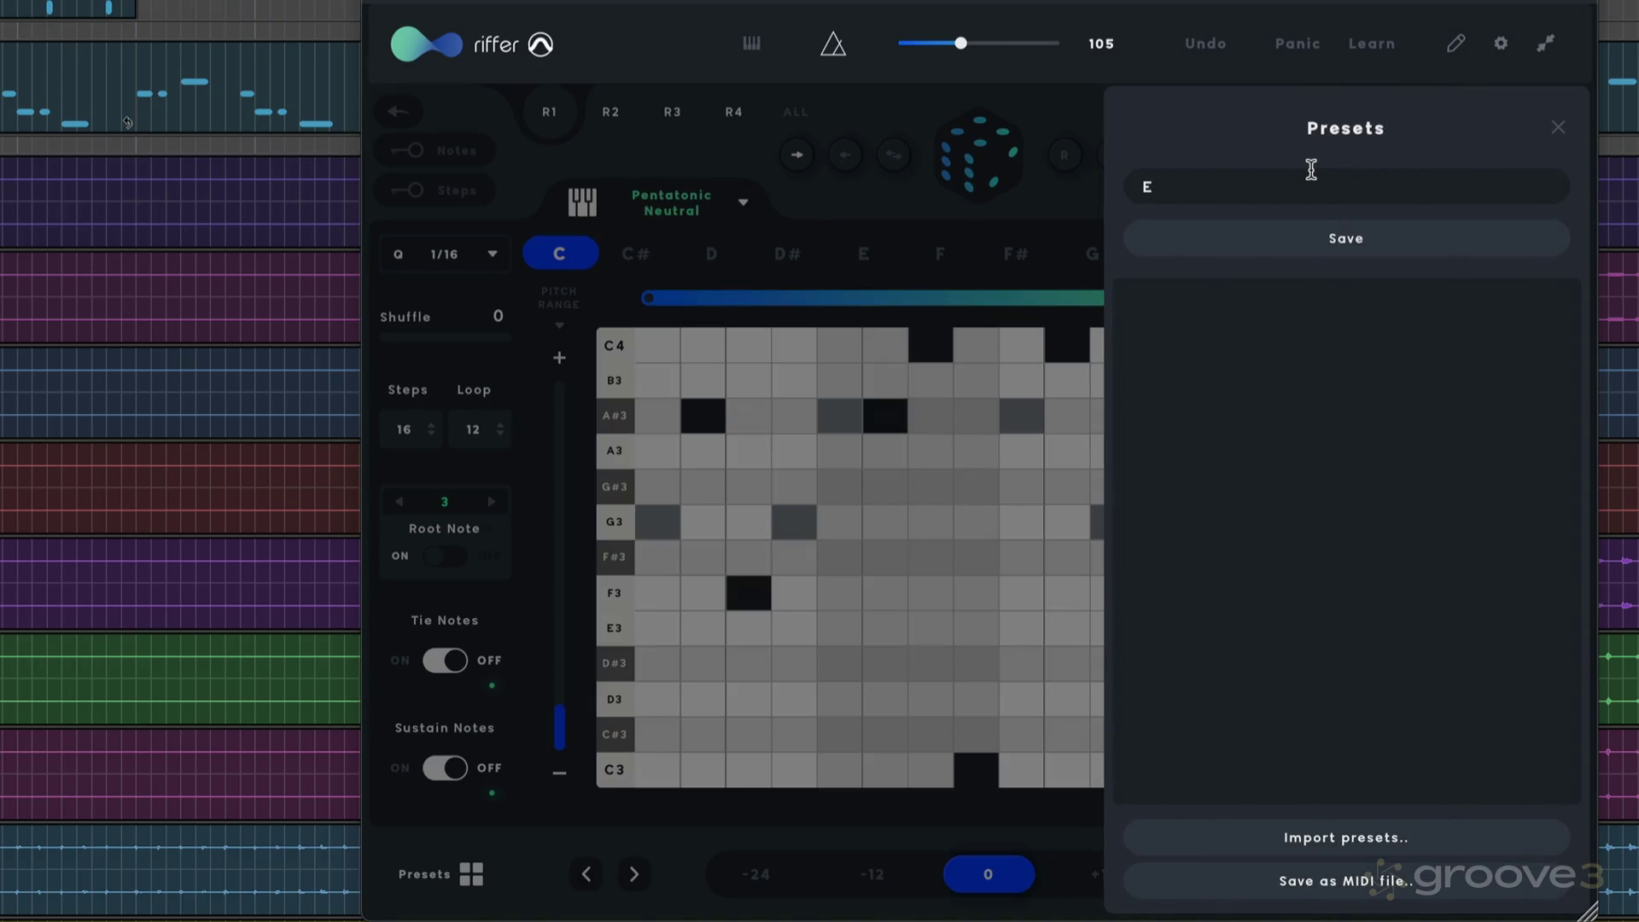
key("Return")
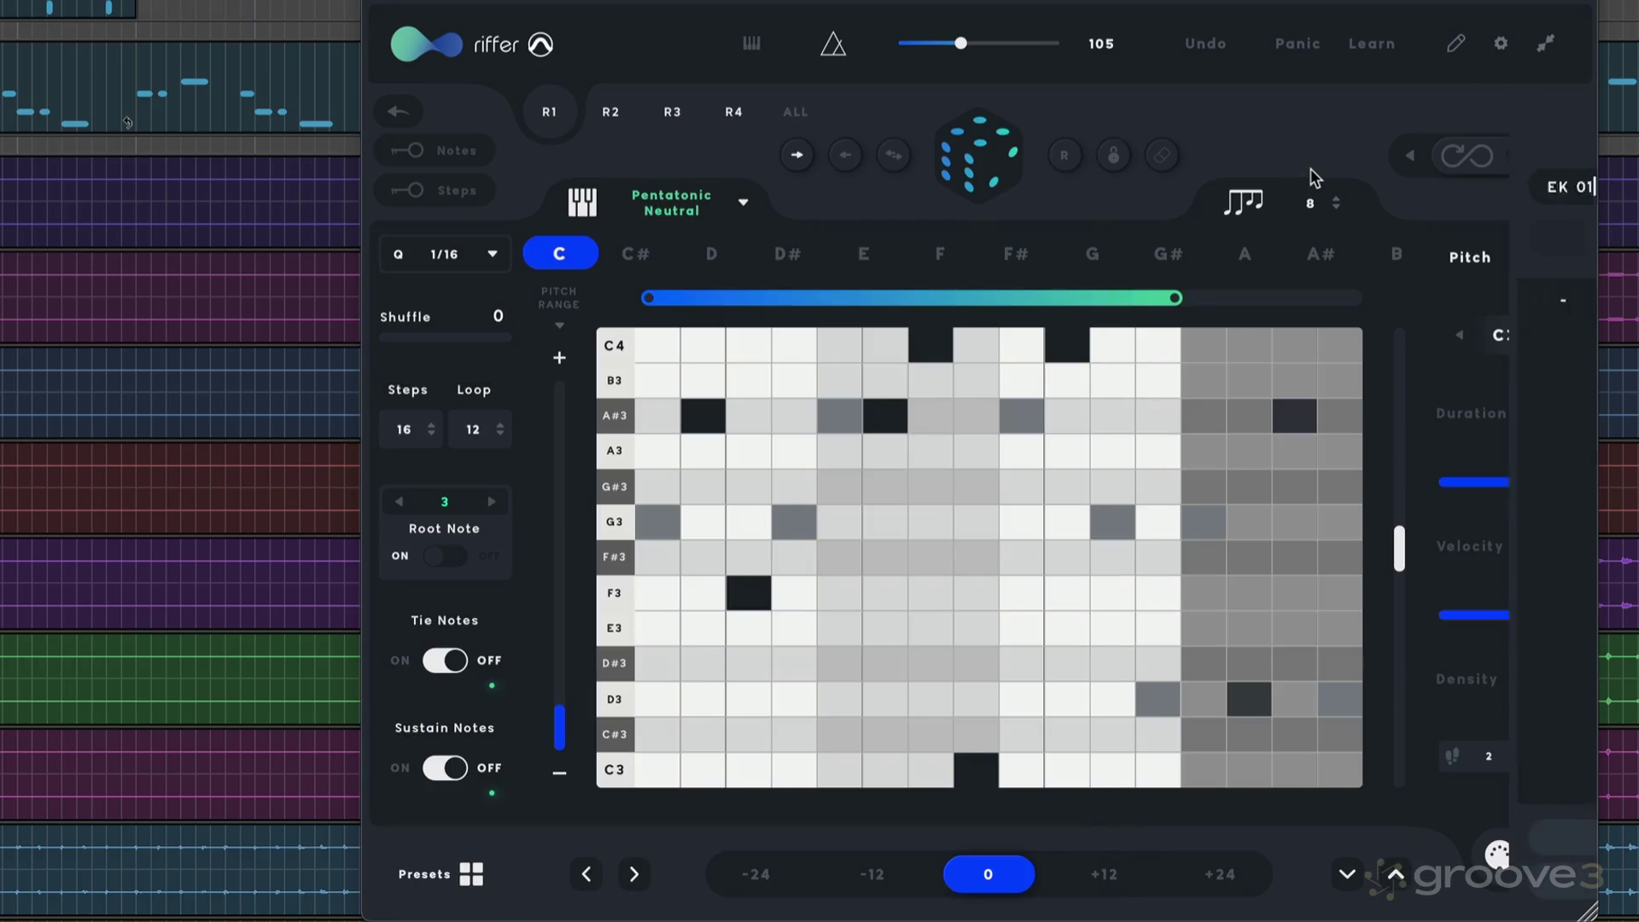
left_click(472, 874)
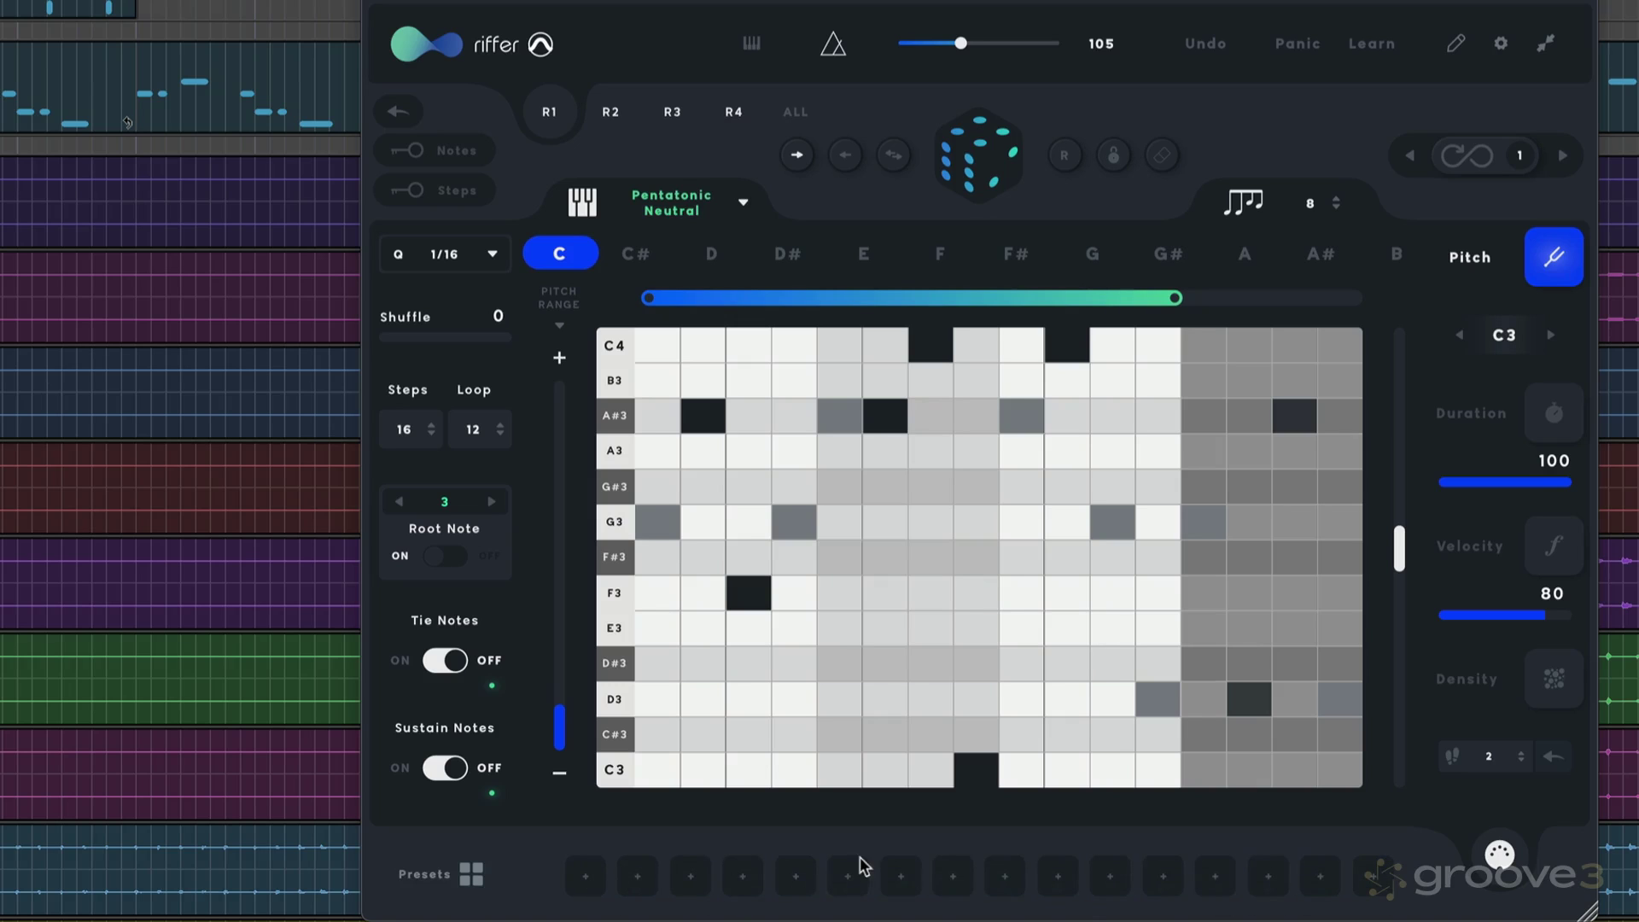
left_click(1462, 43)
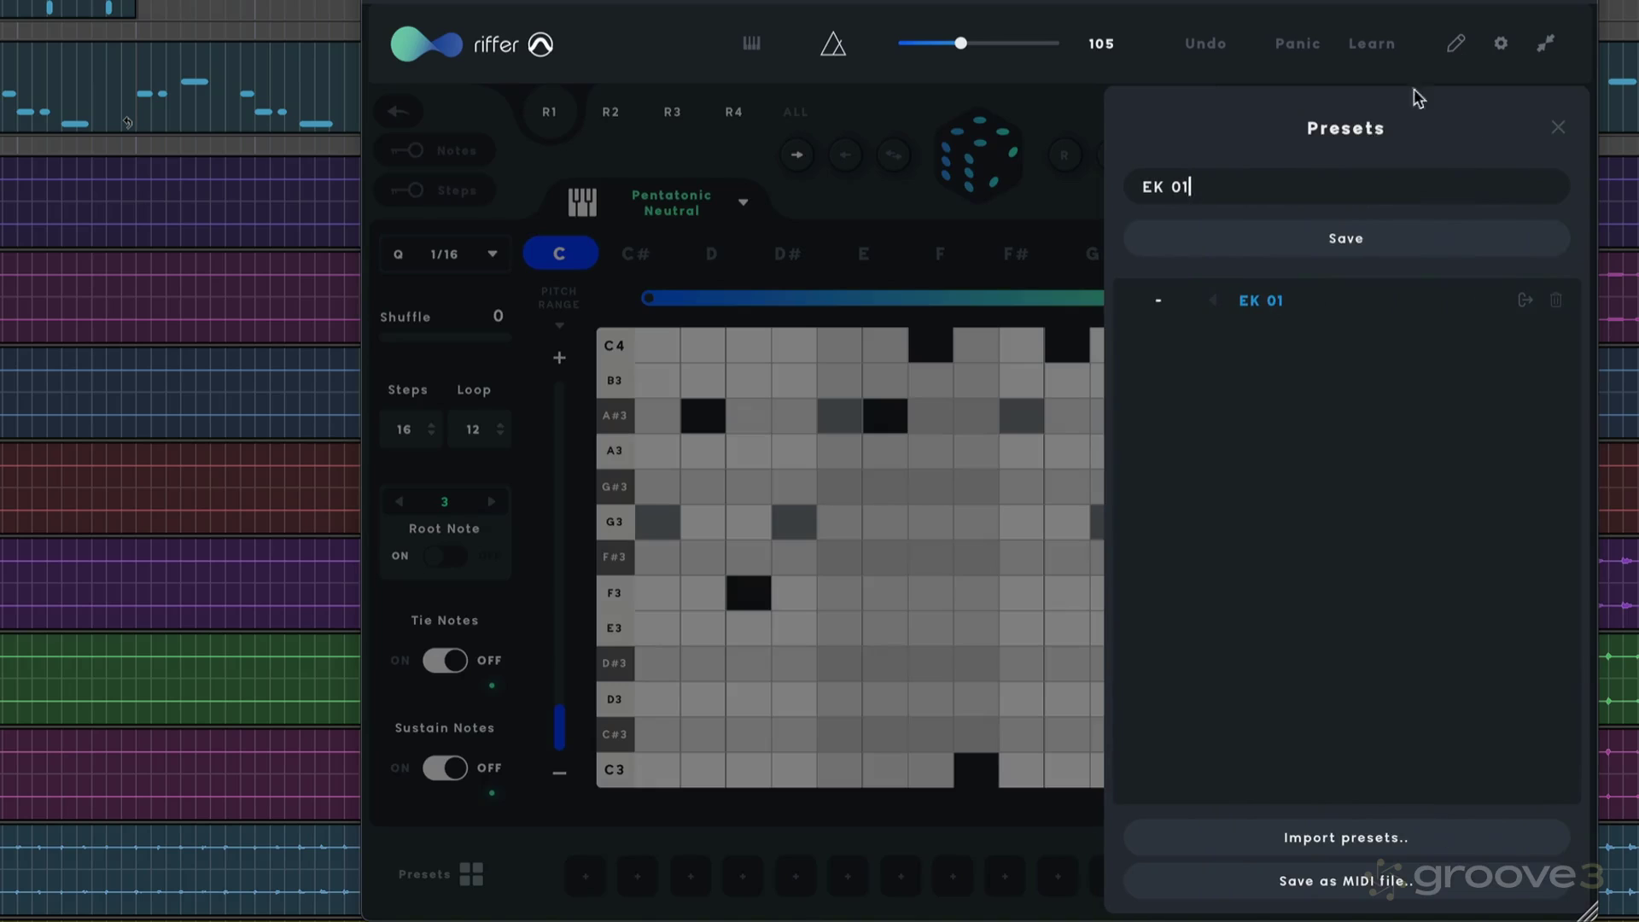
left_click(1160, 299)
left_click(1162, 342)
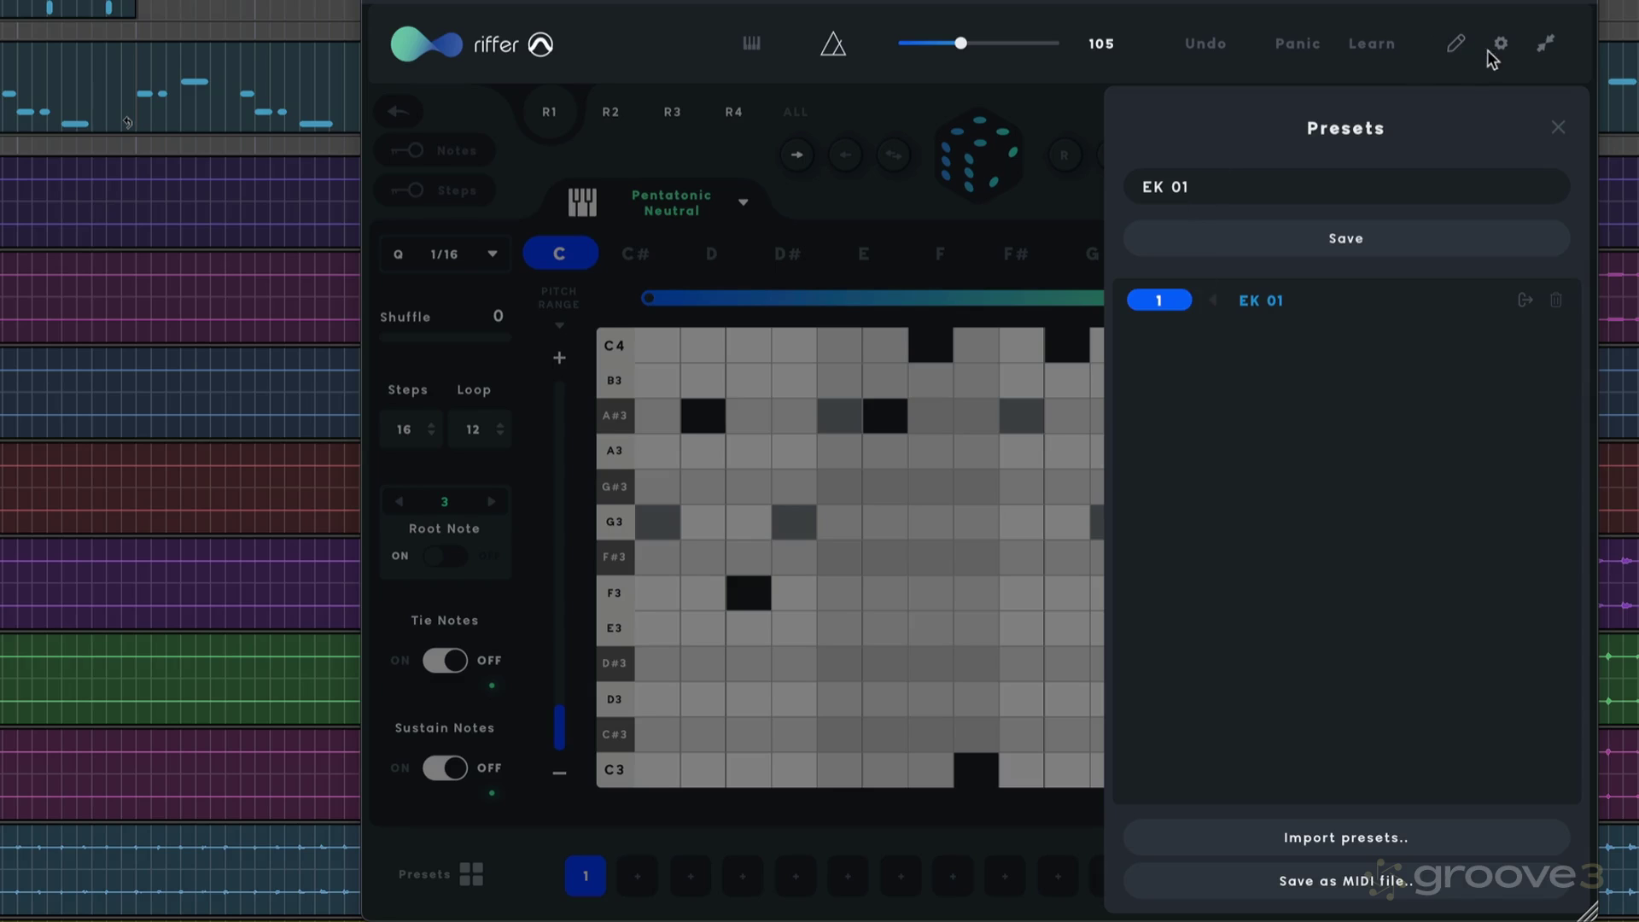
- In empty slot 2, randomize a new riff and save it as preset 'EK 02'
left_click(1558, 130)
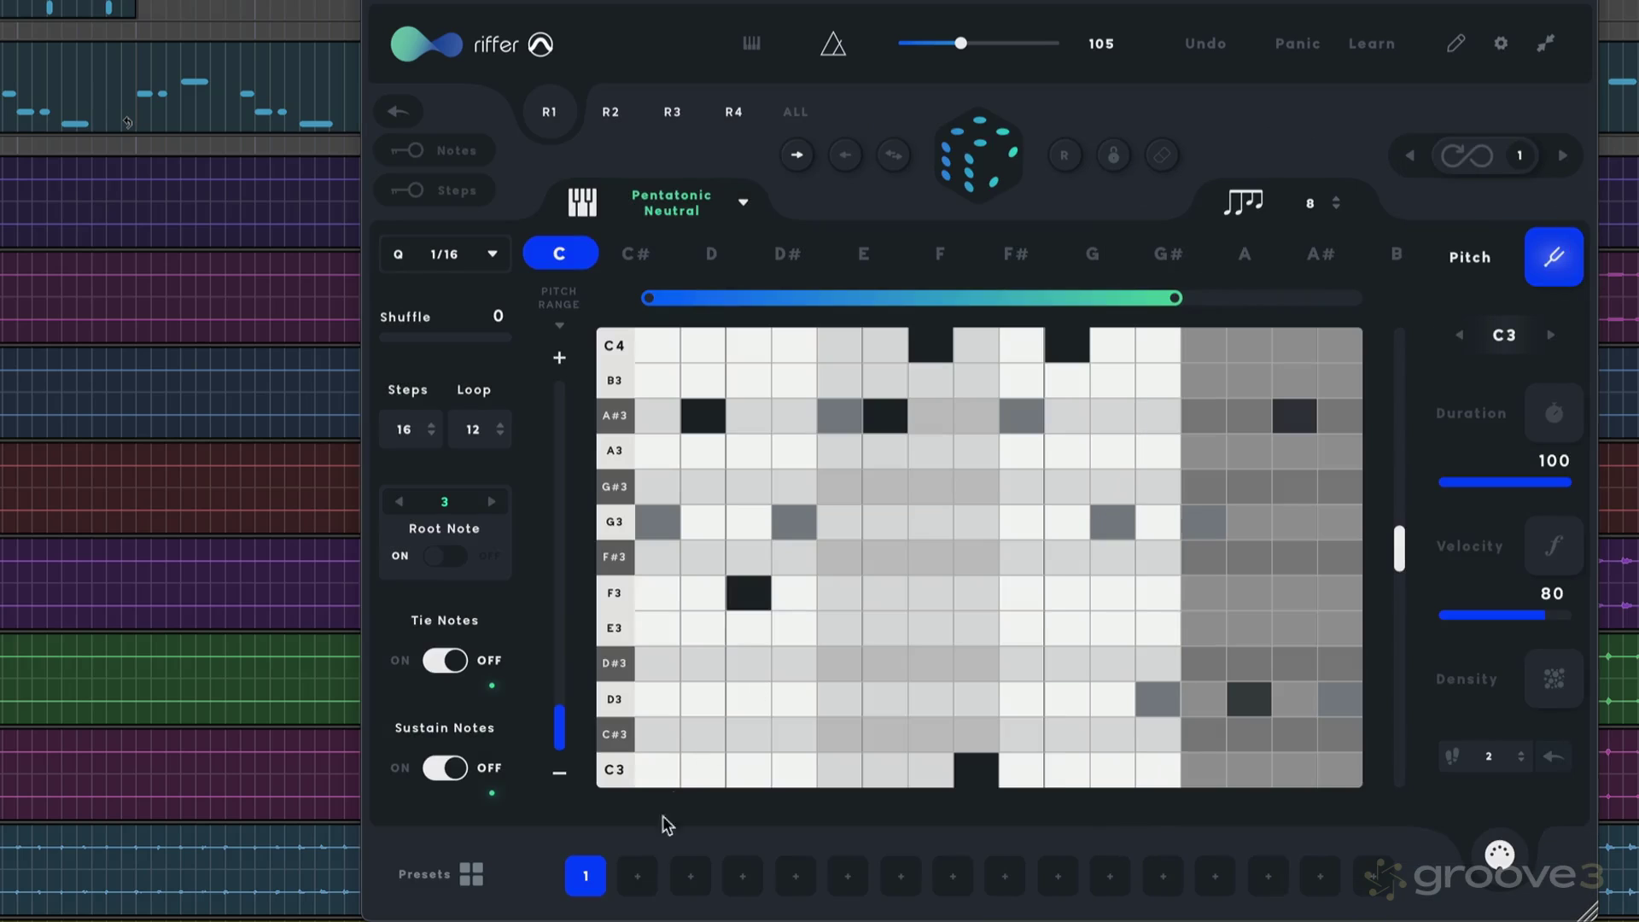
left_click(641, 883)
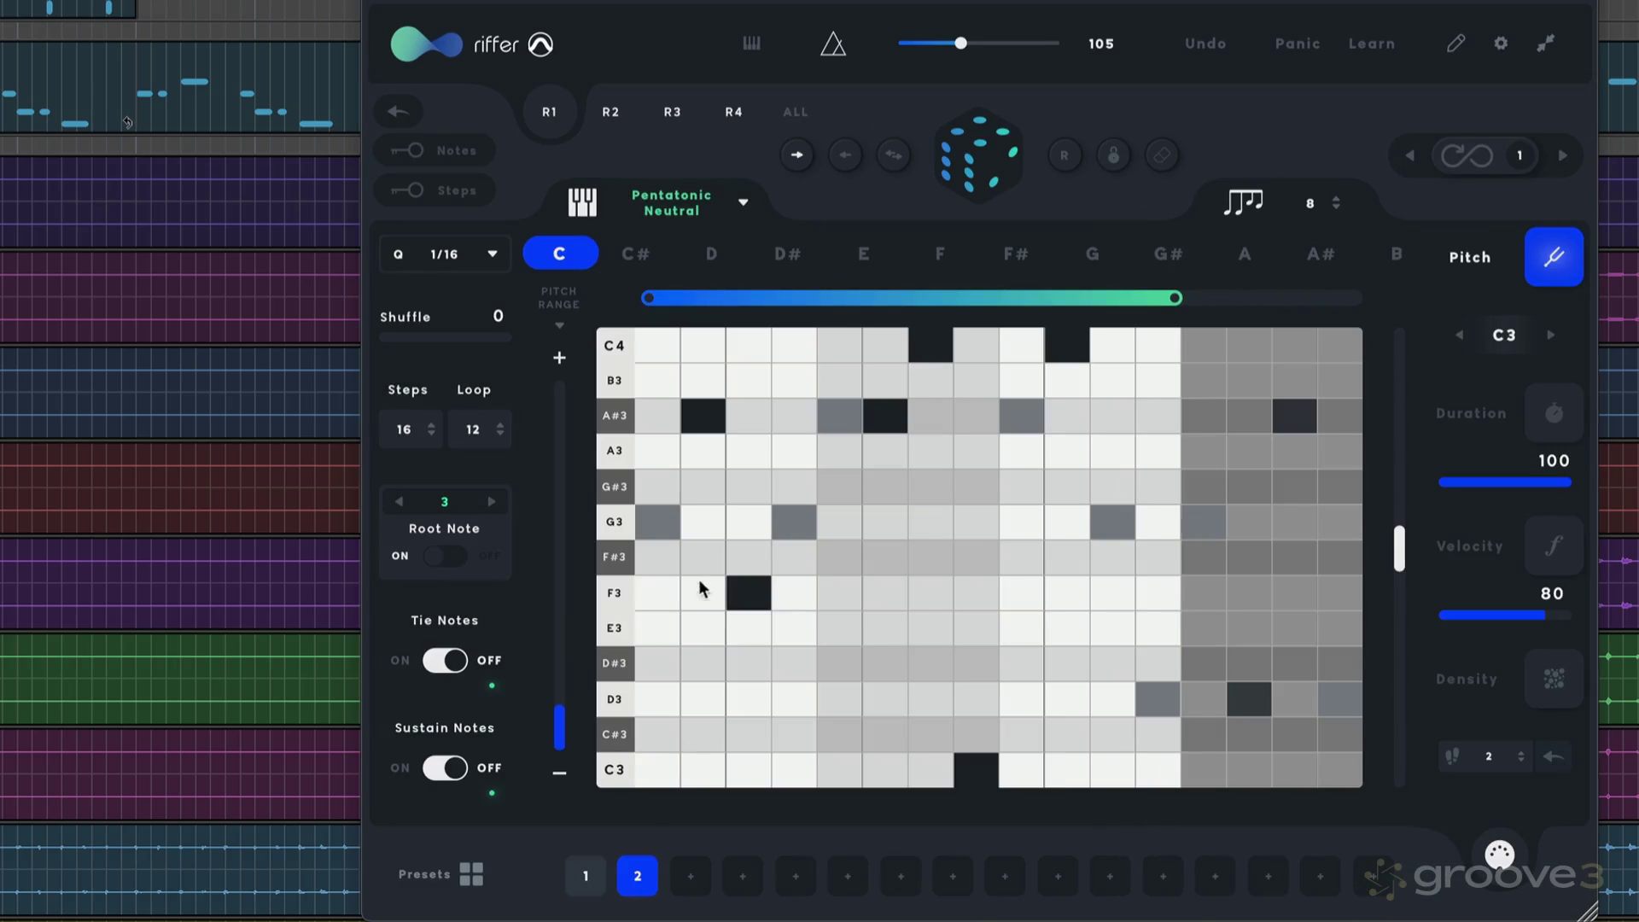
left_click(993, 151)
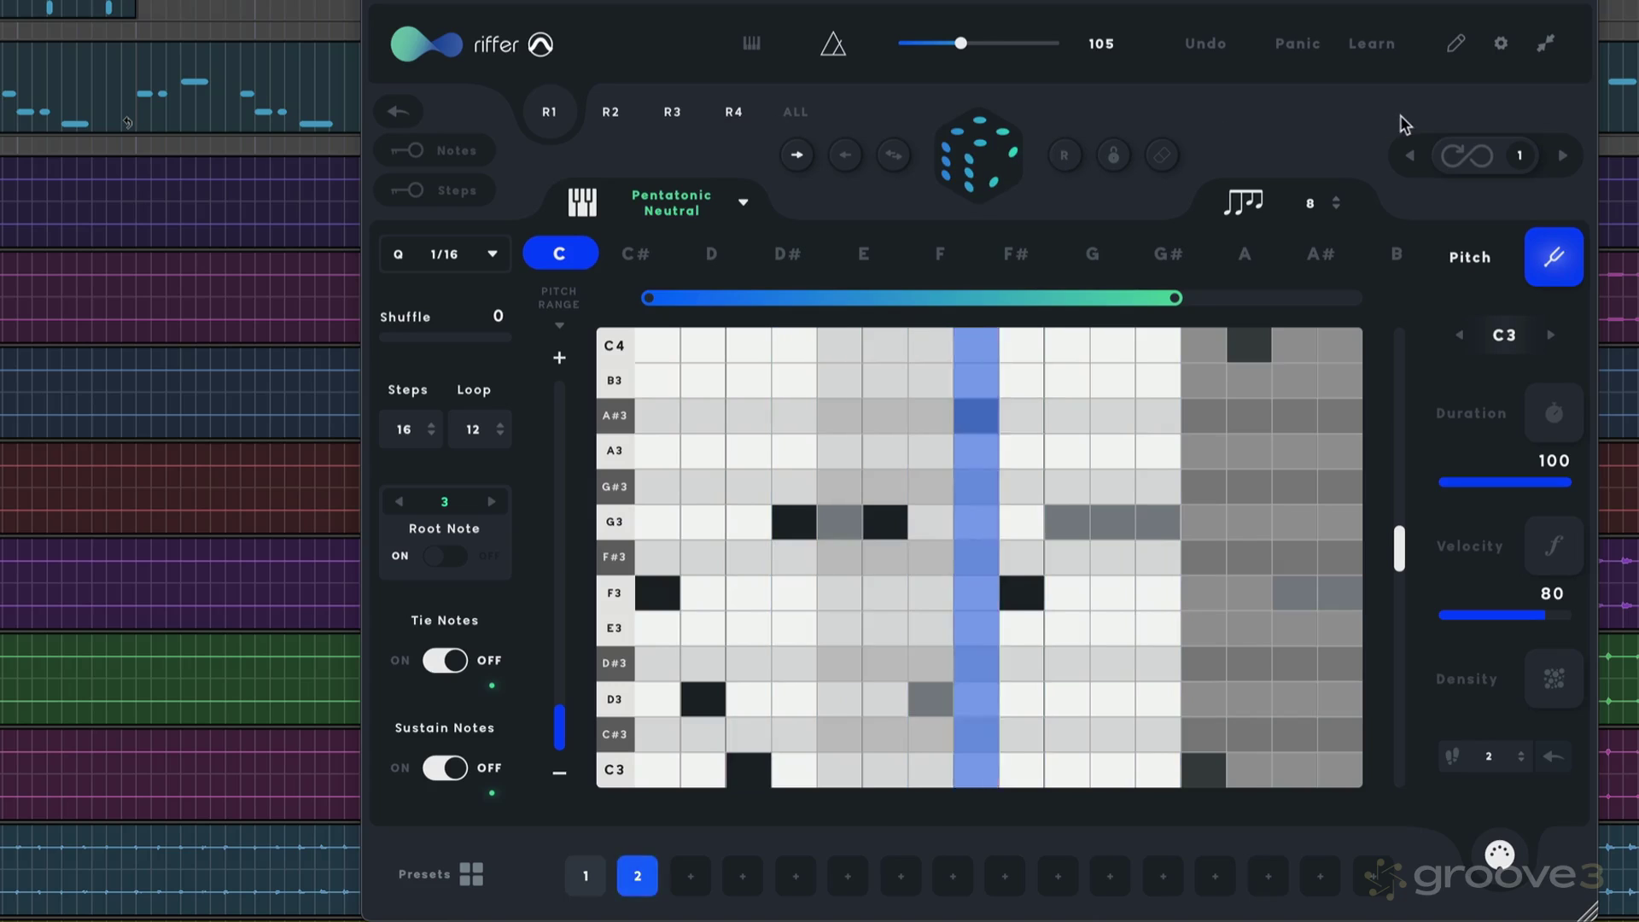
left_click(1459, 45)
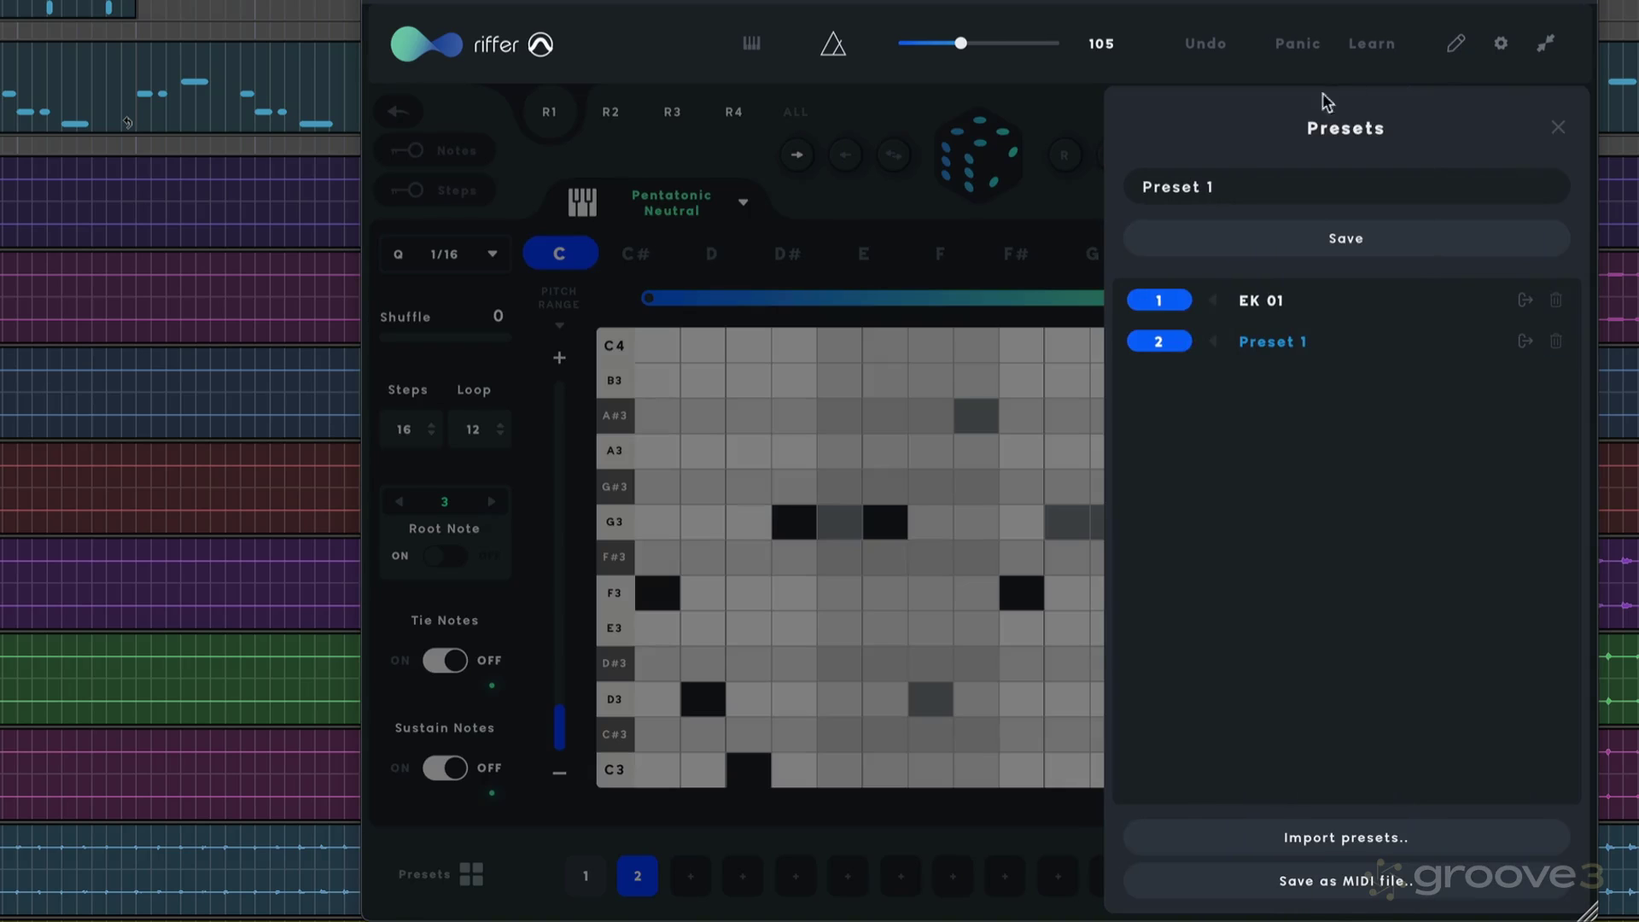
left_click(1133, 179)
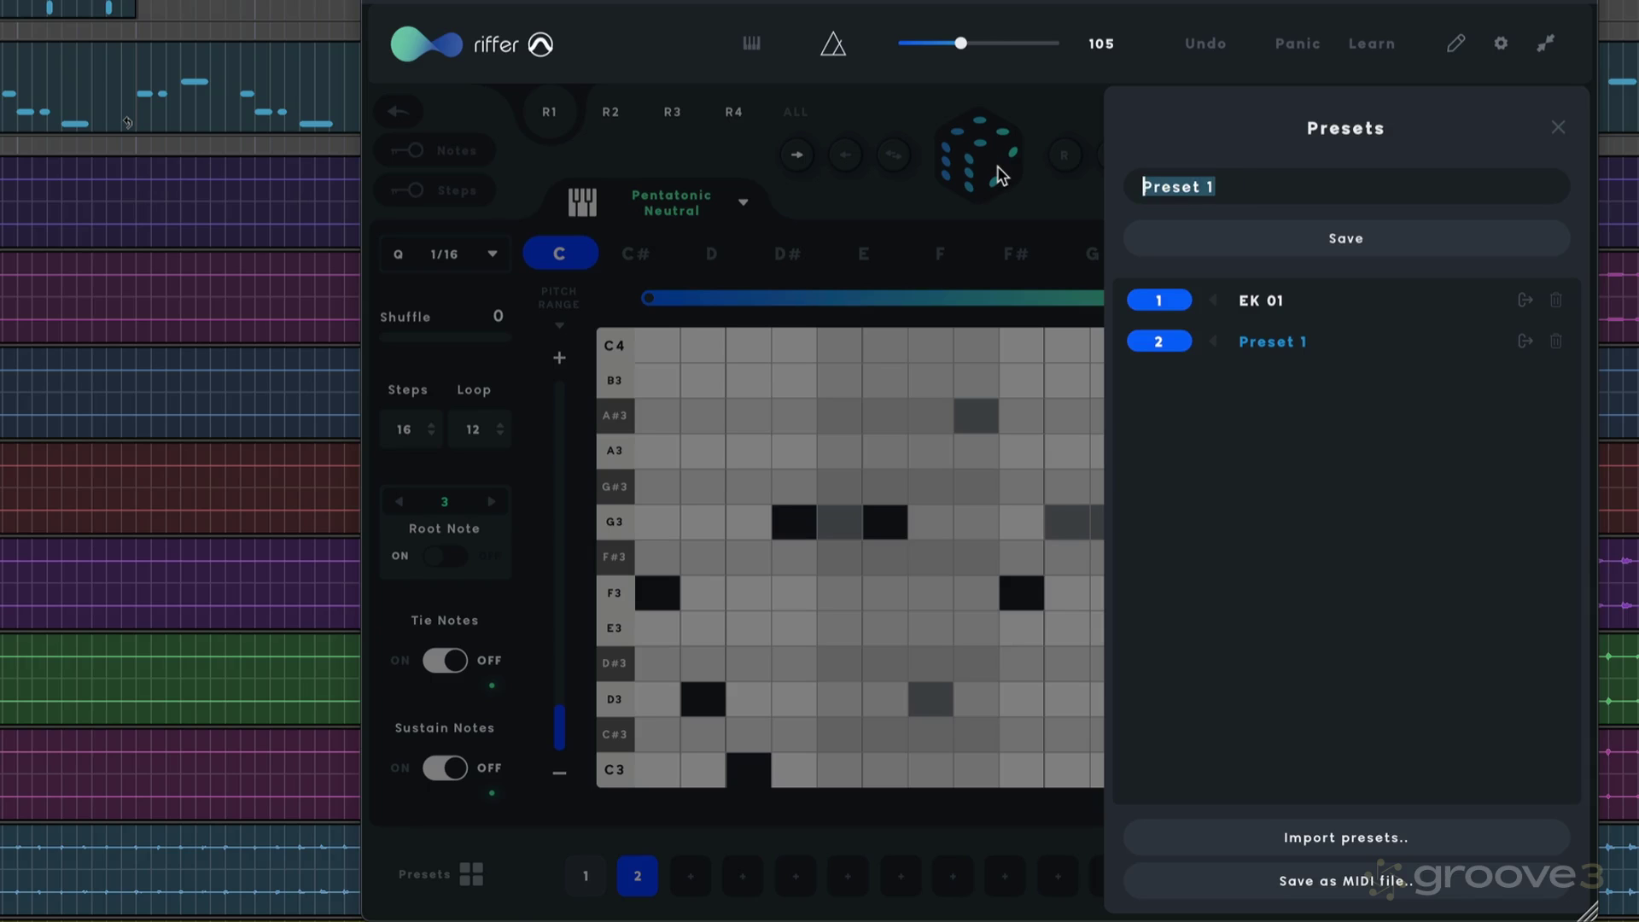
type("EK 02")
key("Return")
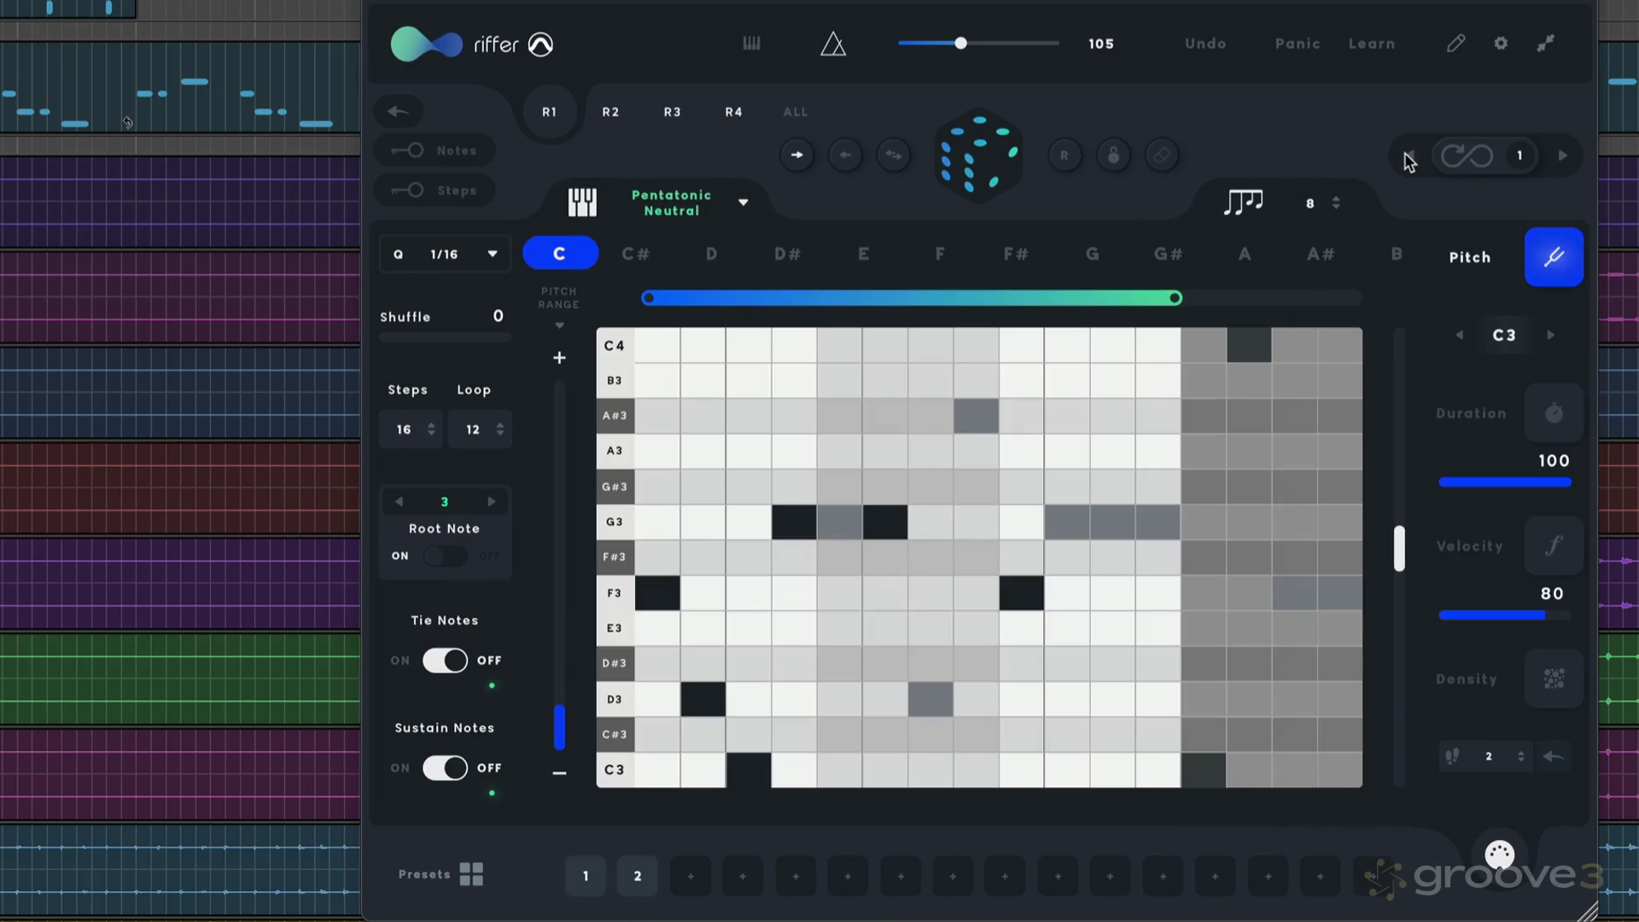
- Assign EK 02 to preset slot 2, then recall EK 01 from slot 1
left_click(1456, 44)
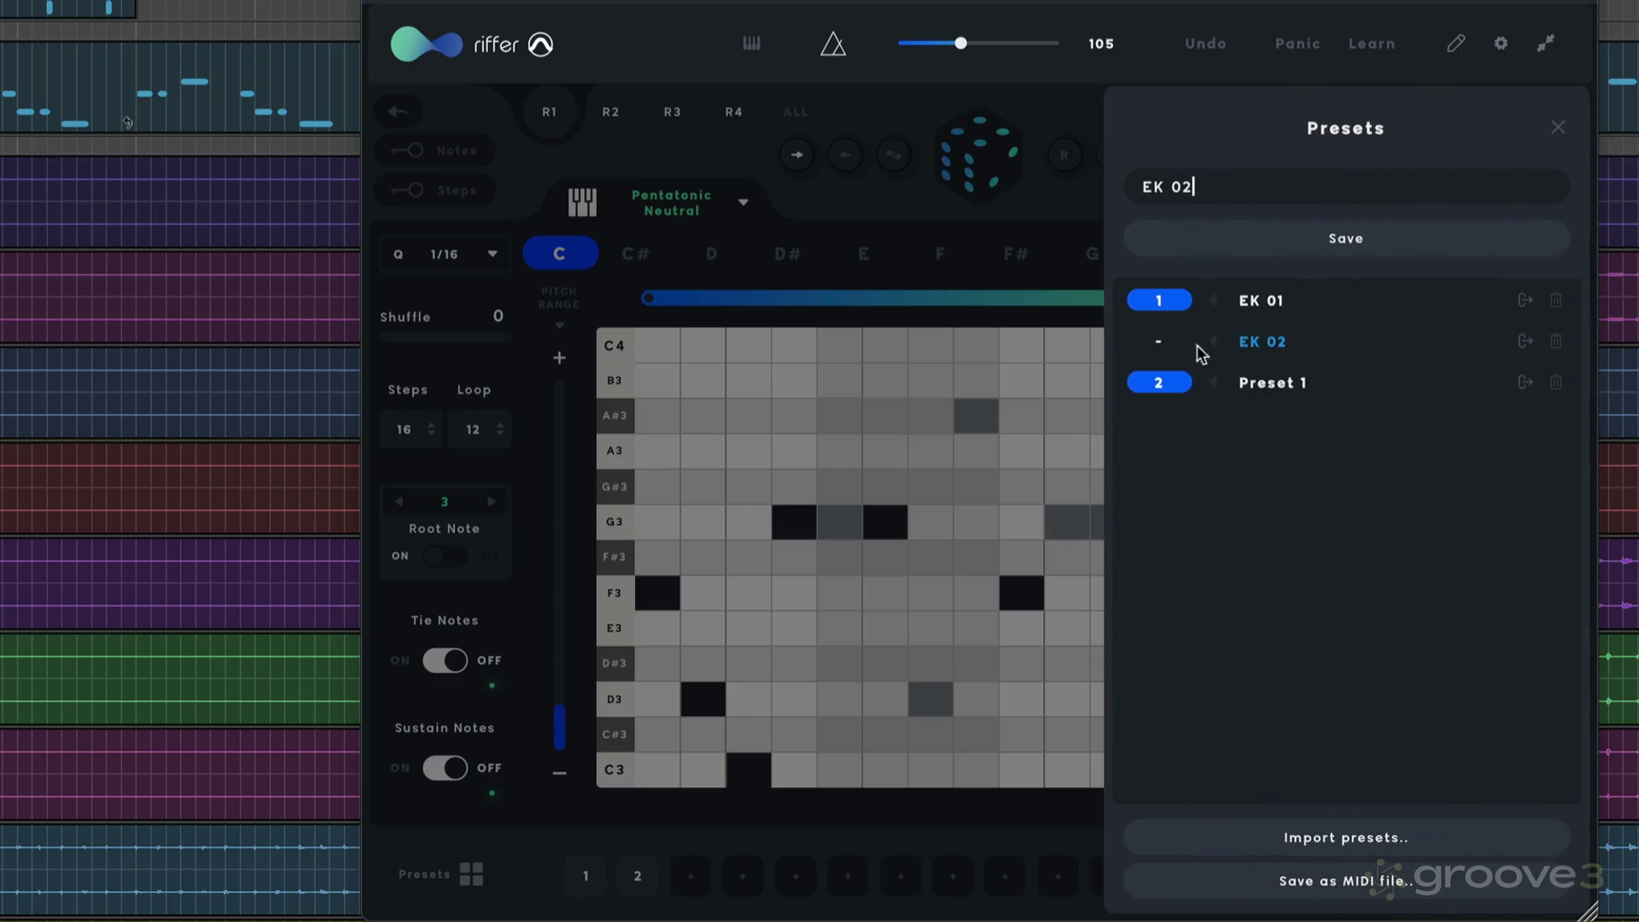
left_click(1163, 342)
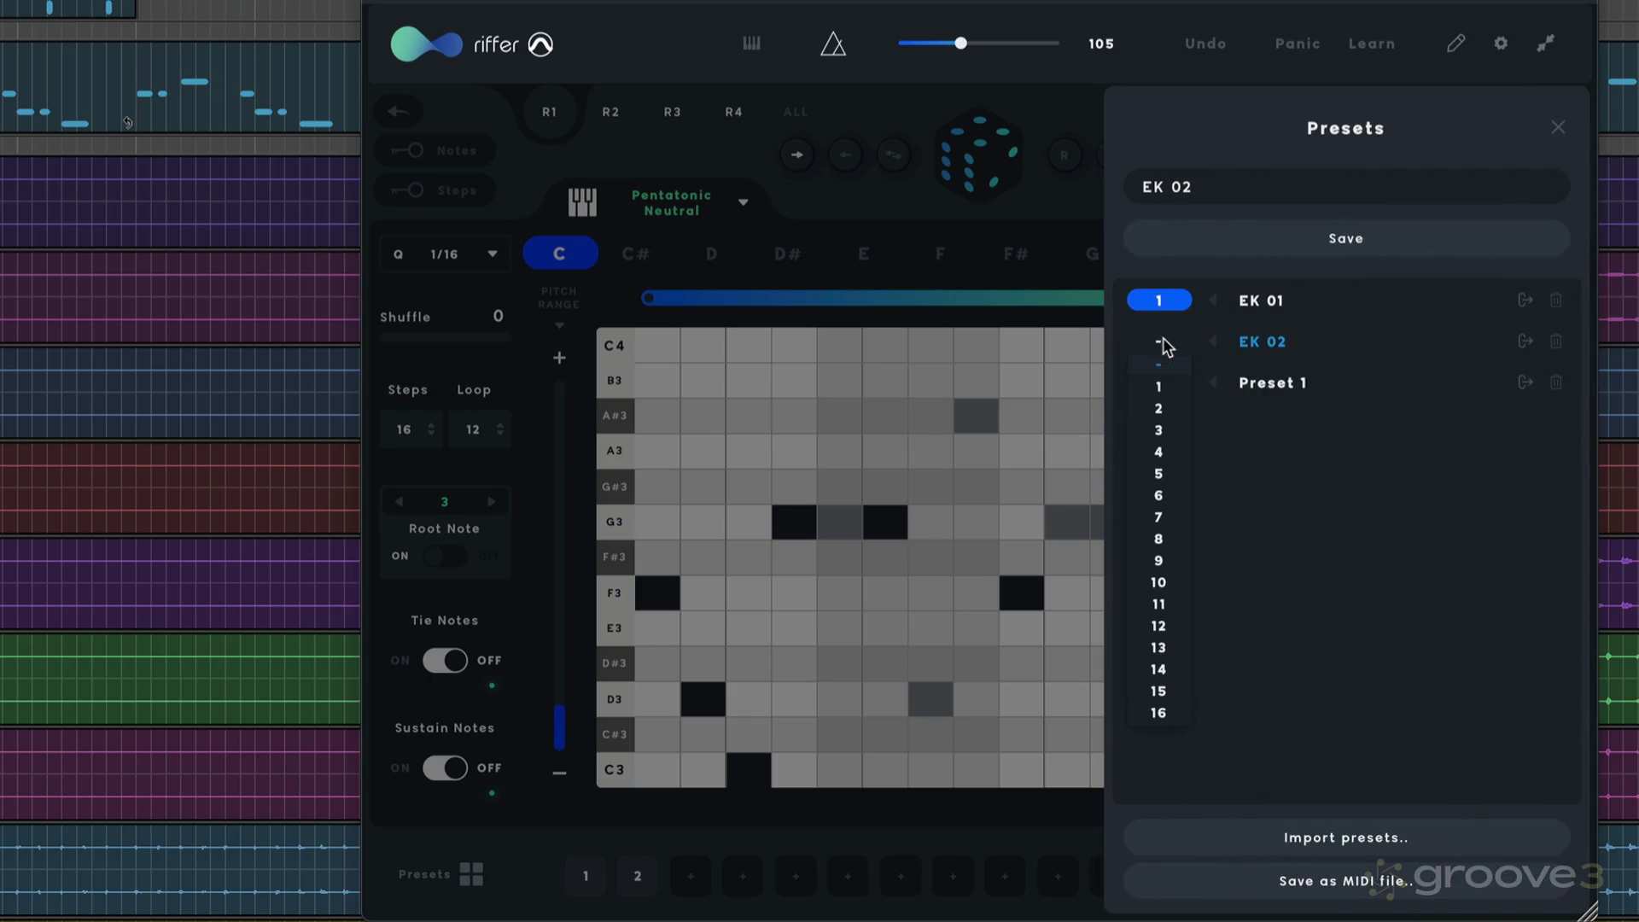
left_click(1160, 403)
left_click(1559, 119)
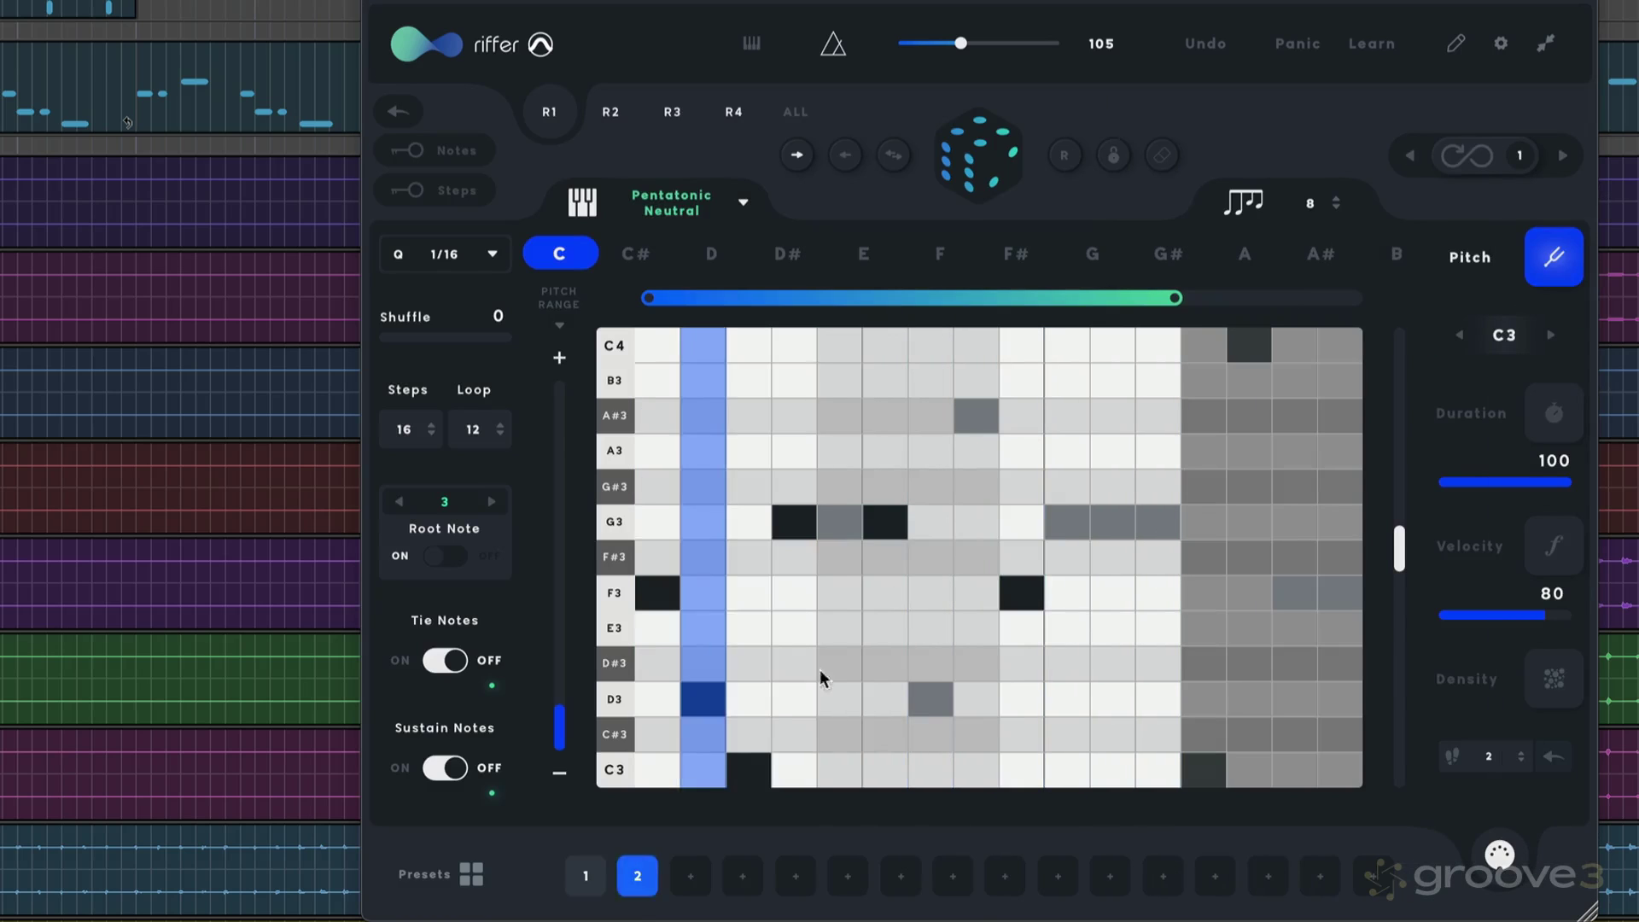
left_click(586, 878)
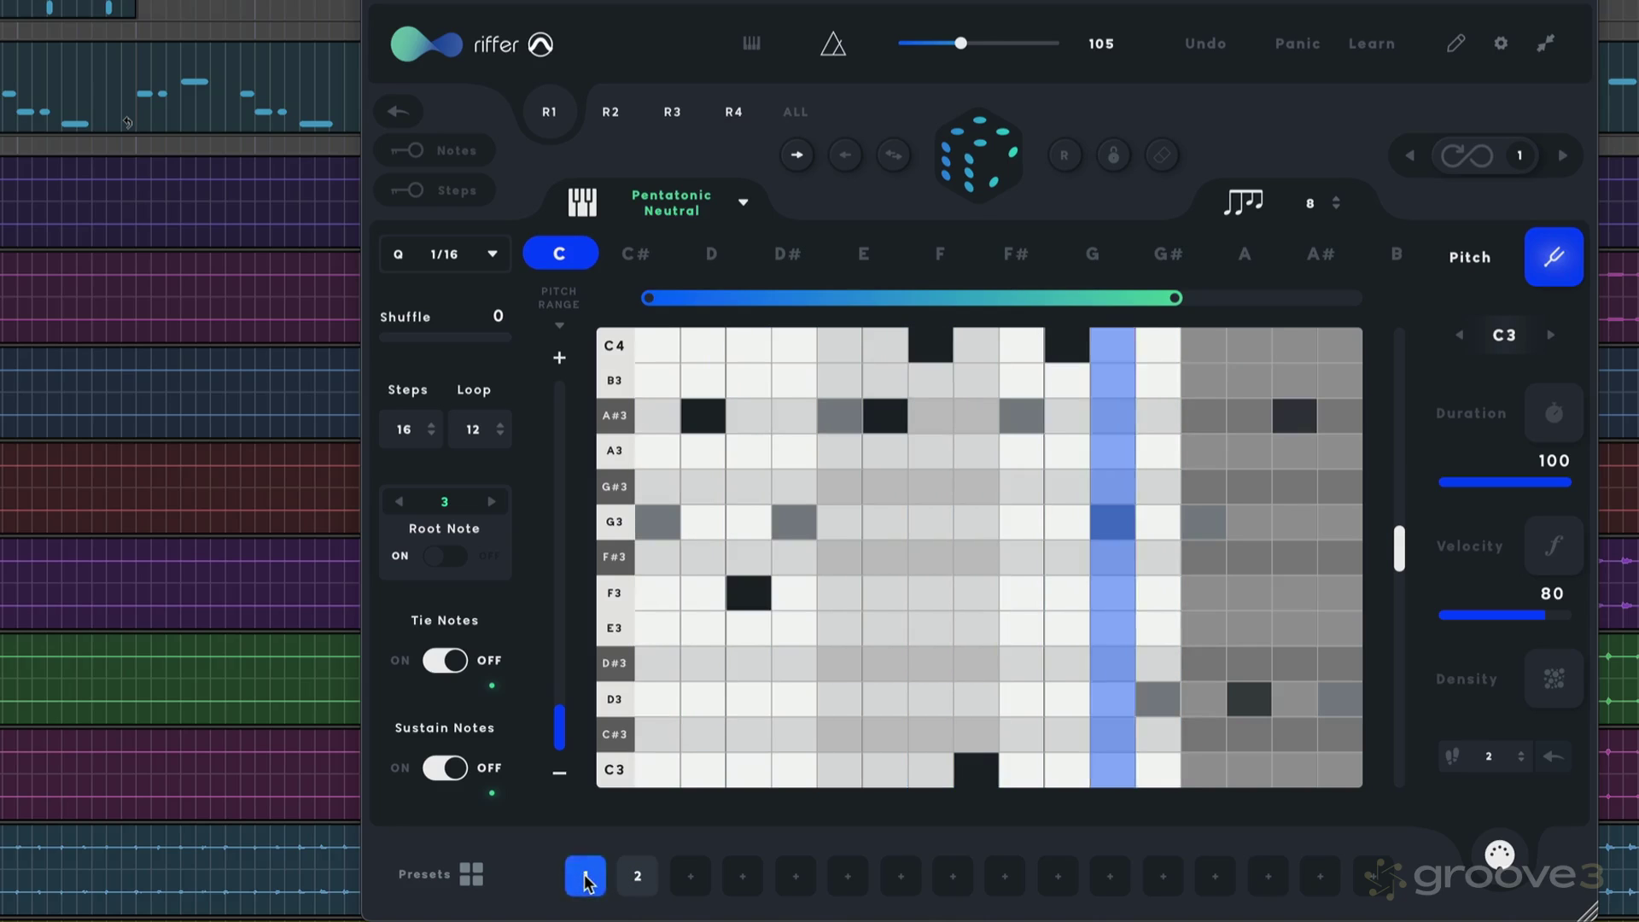
- Recall slot 2, then randomize the empty R2 lane twice and audition the result
left_click(638, 876)
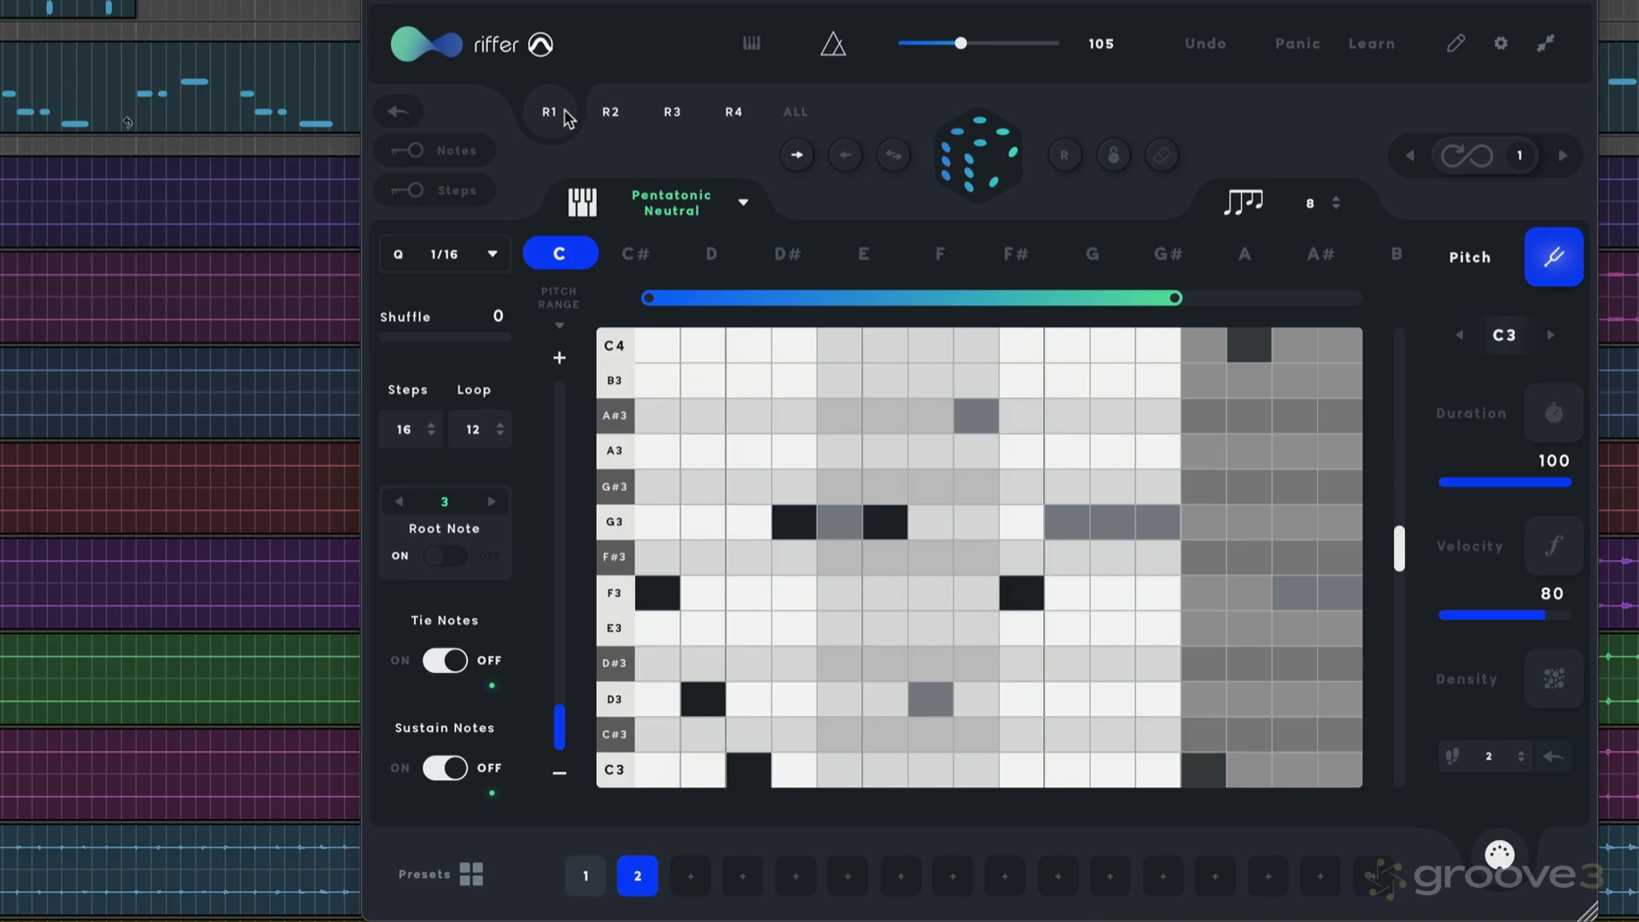
left_click(611, 113)
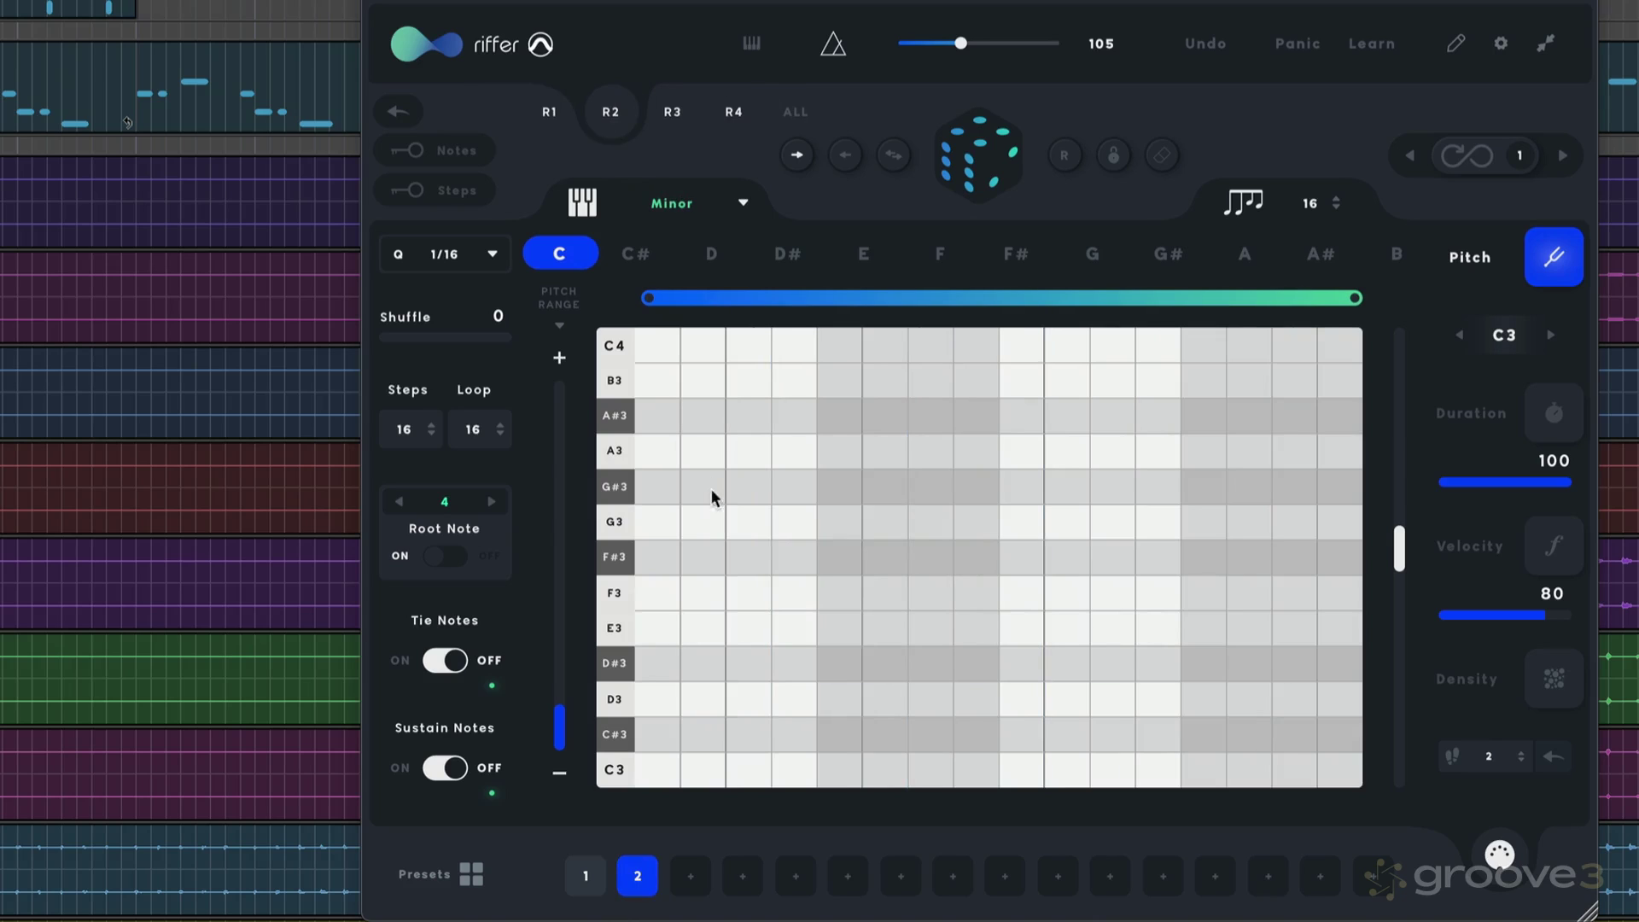
left_click(976, 158)
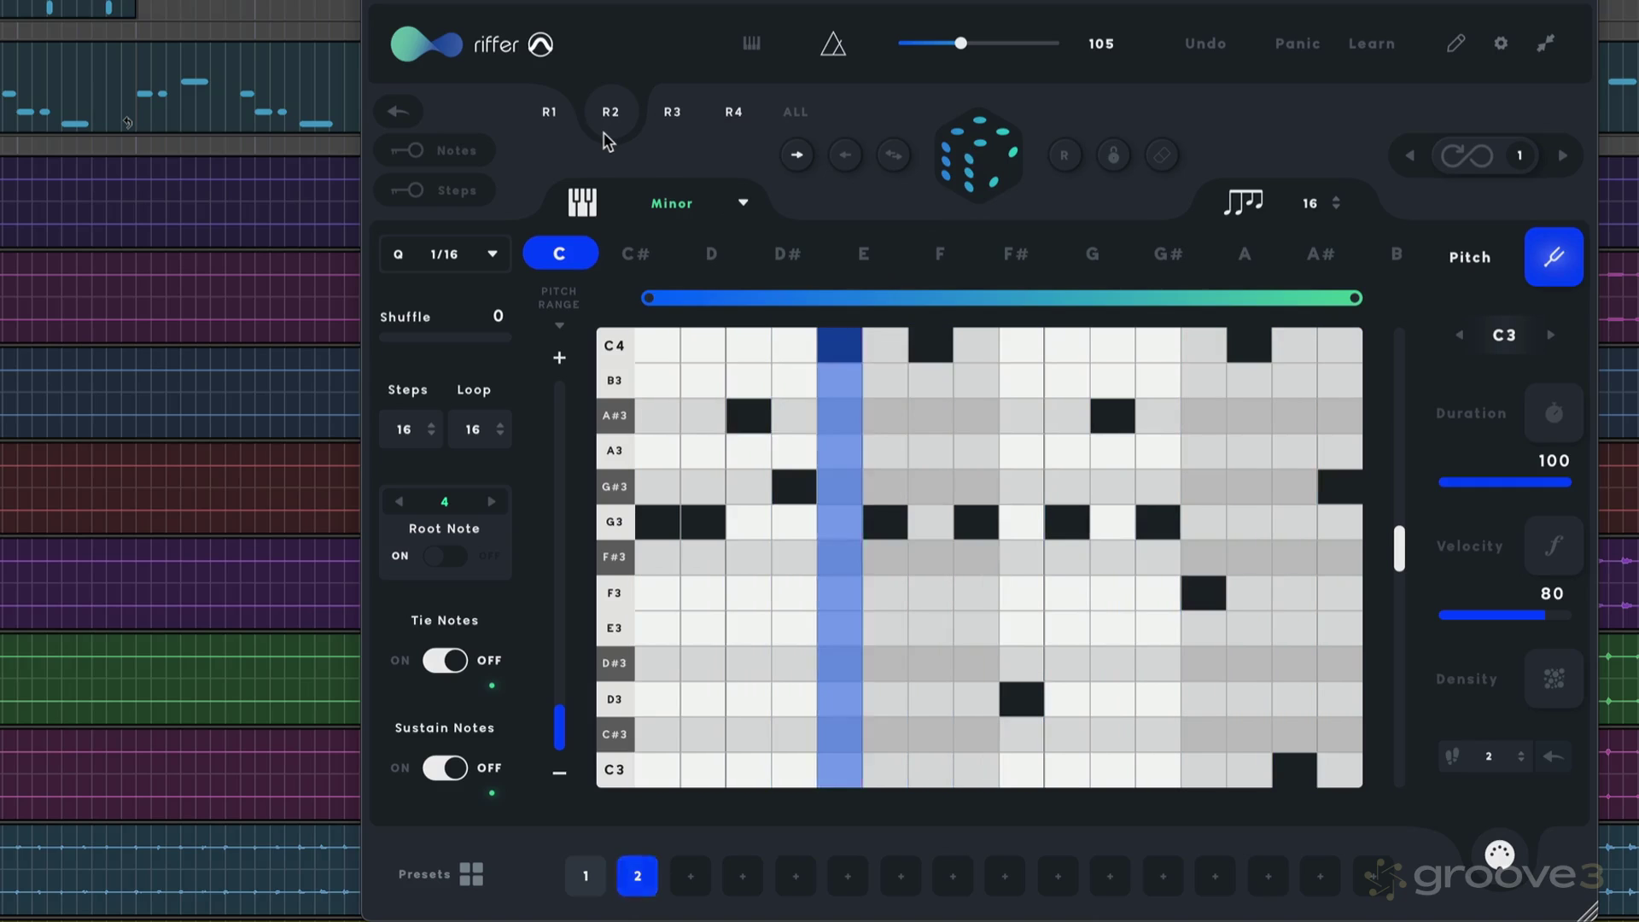
key("space")
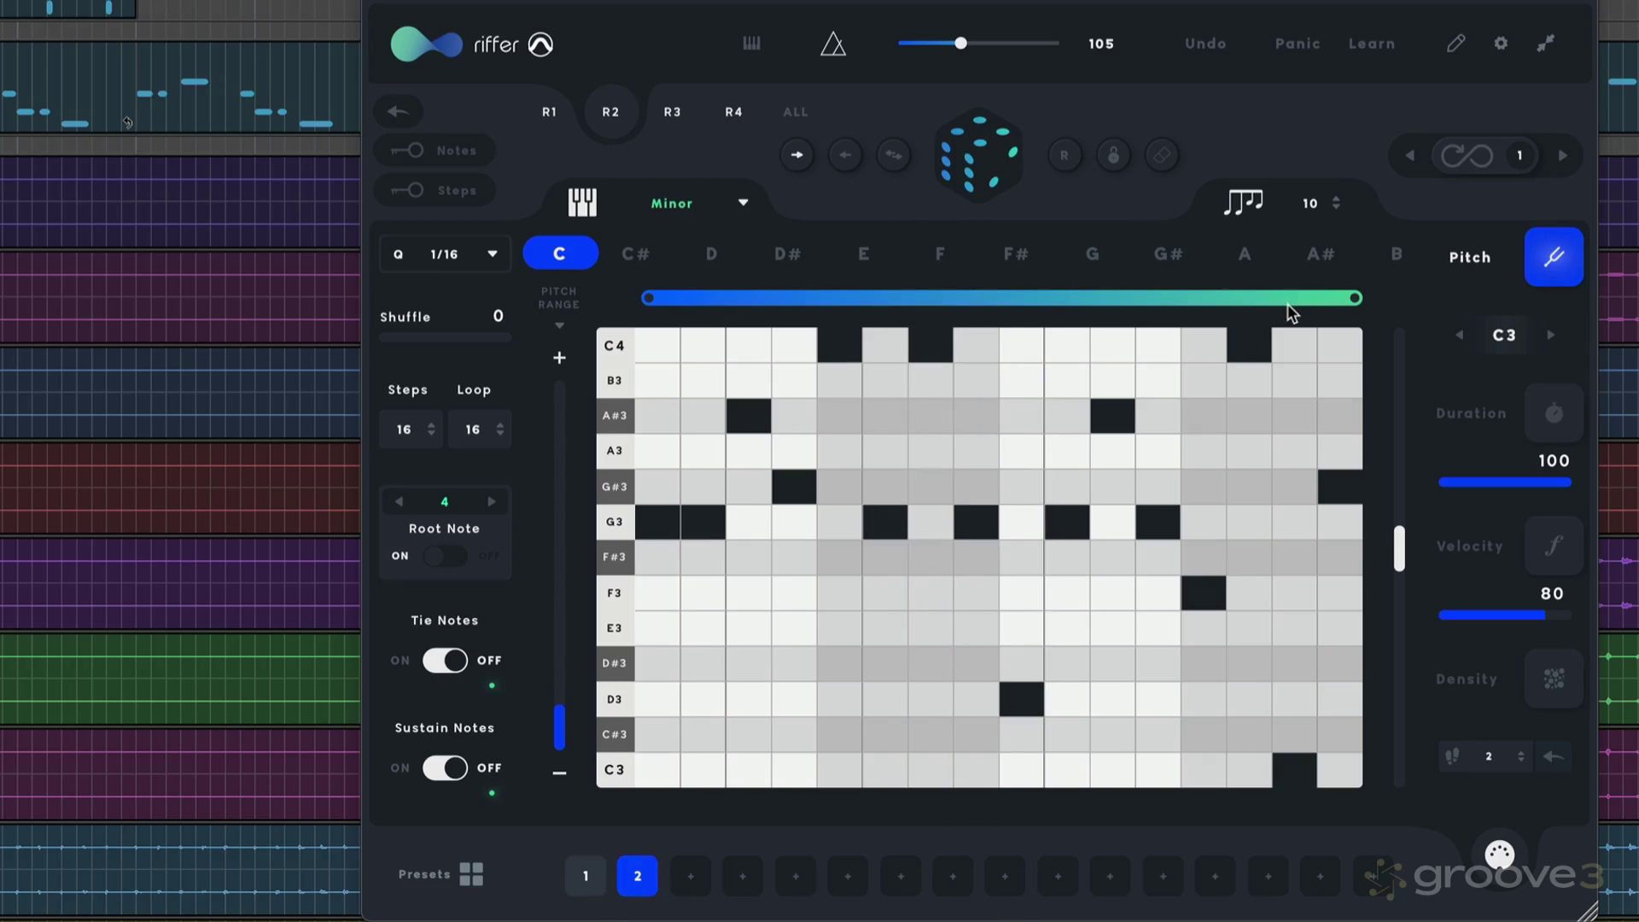
left_click(992, 162)
key("space")
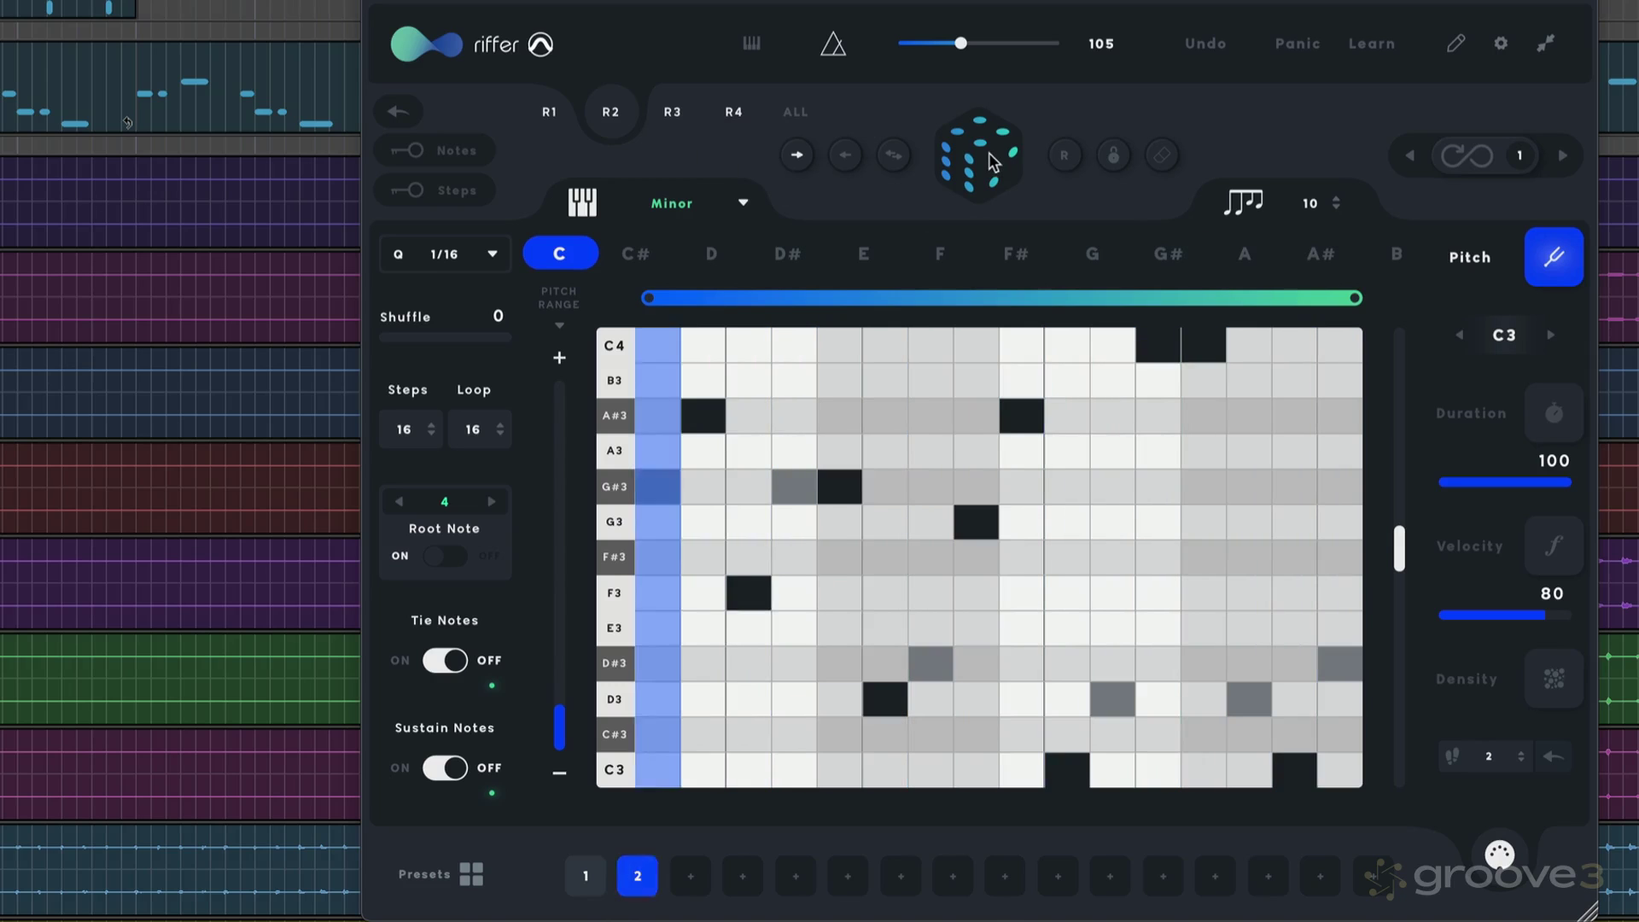
key("space")
- Toggle the R2 and R1 riffs off in turn, ending on the R2 view
left_click(610, 118)
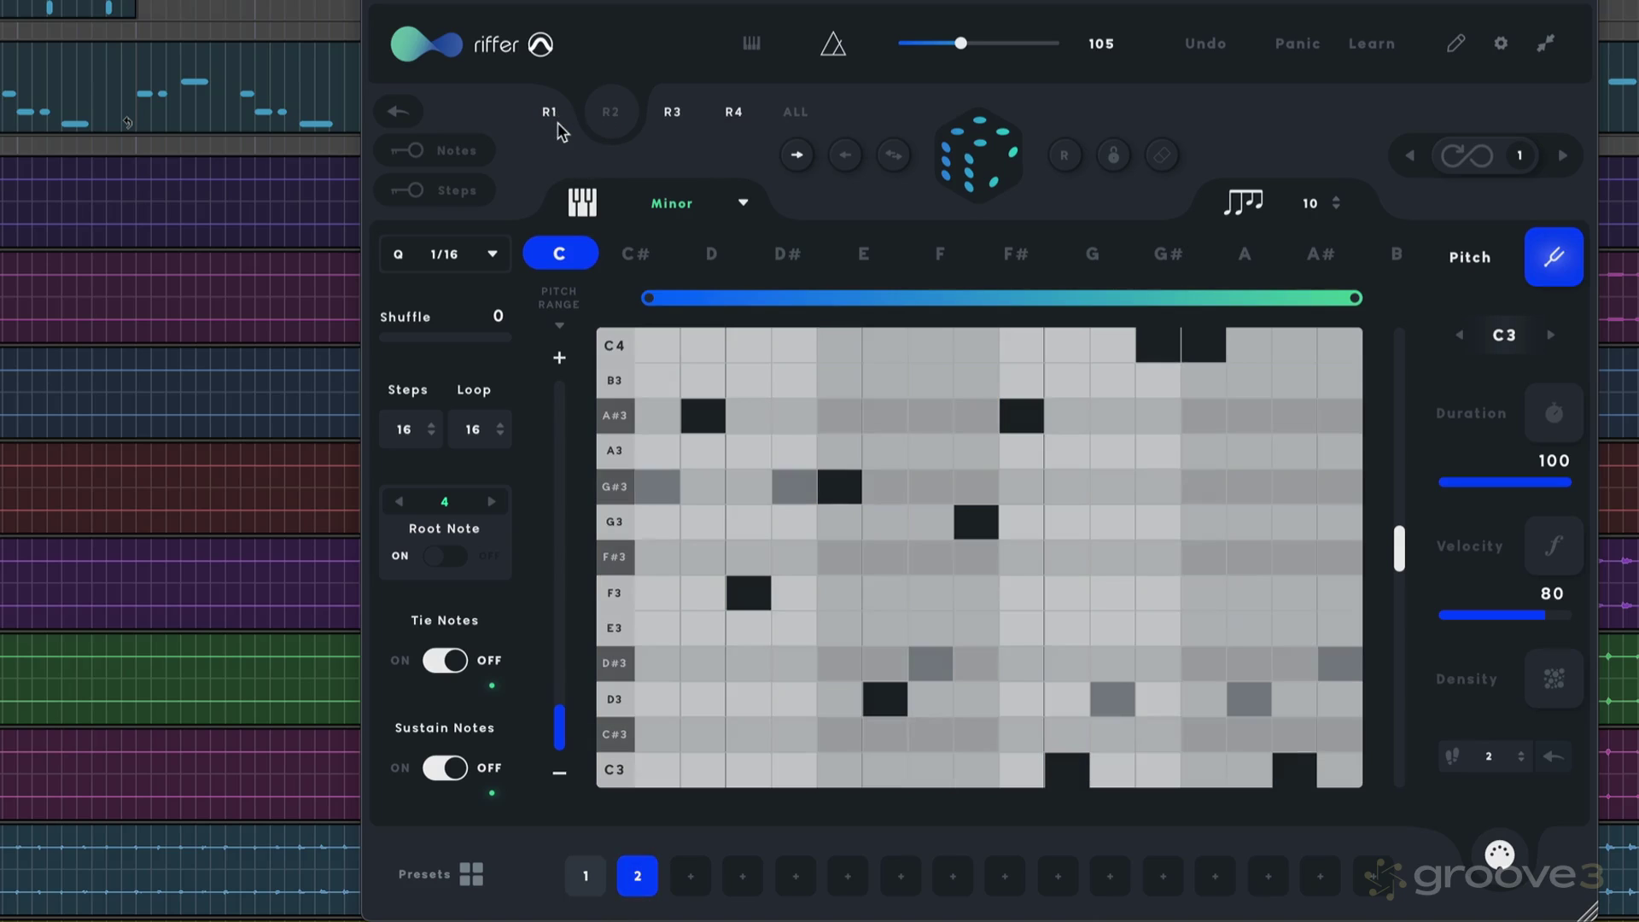
left_click(550, 112)
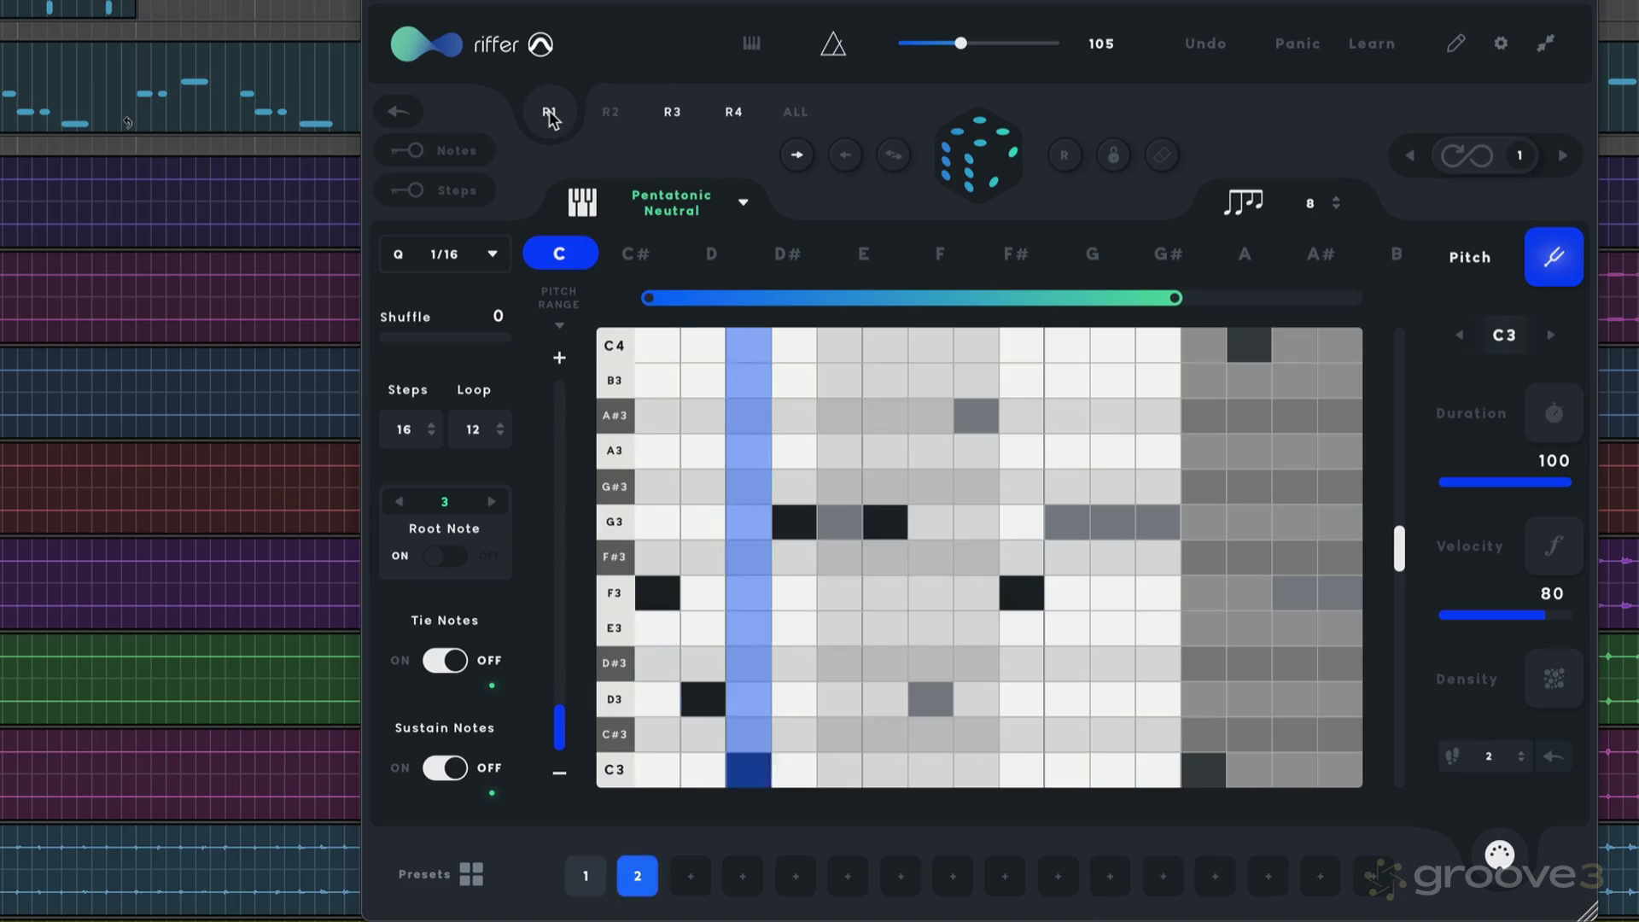
left_click(548, 115)
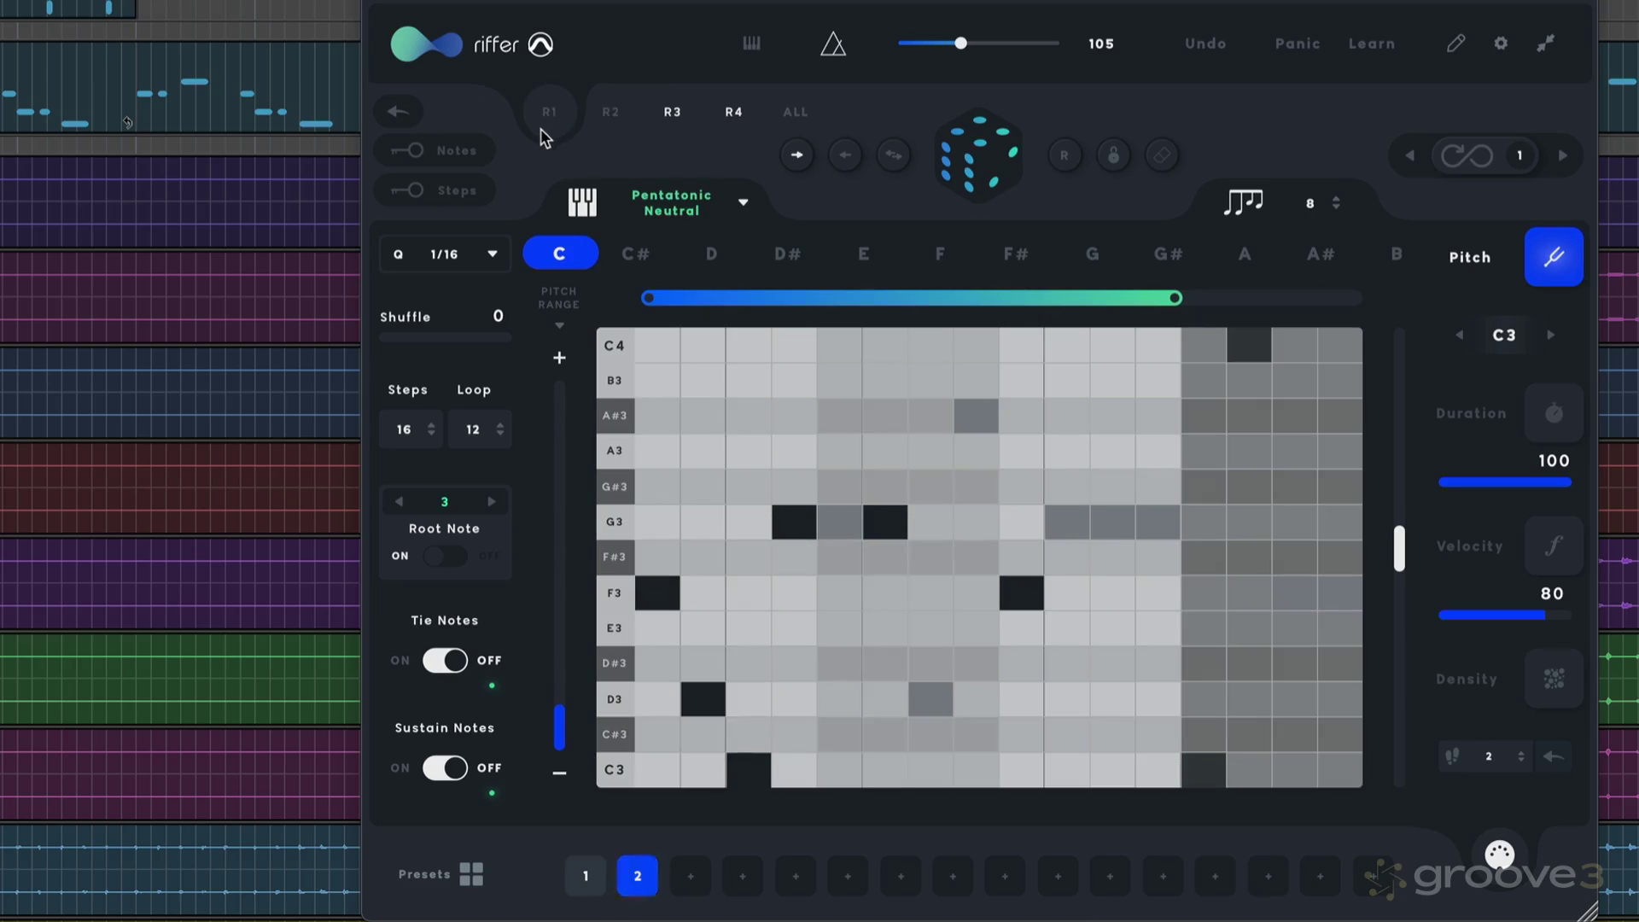
left_click(613, 114)
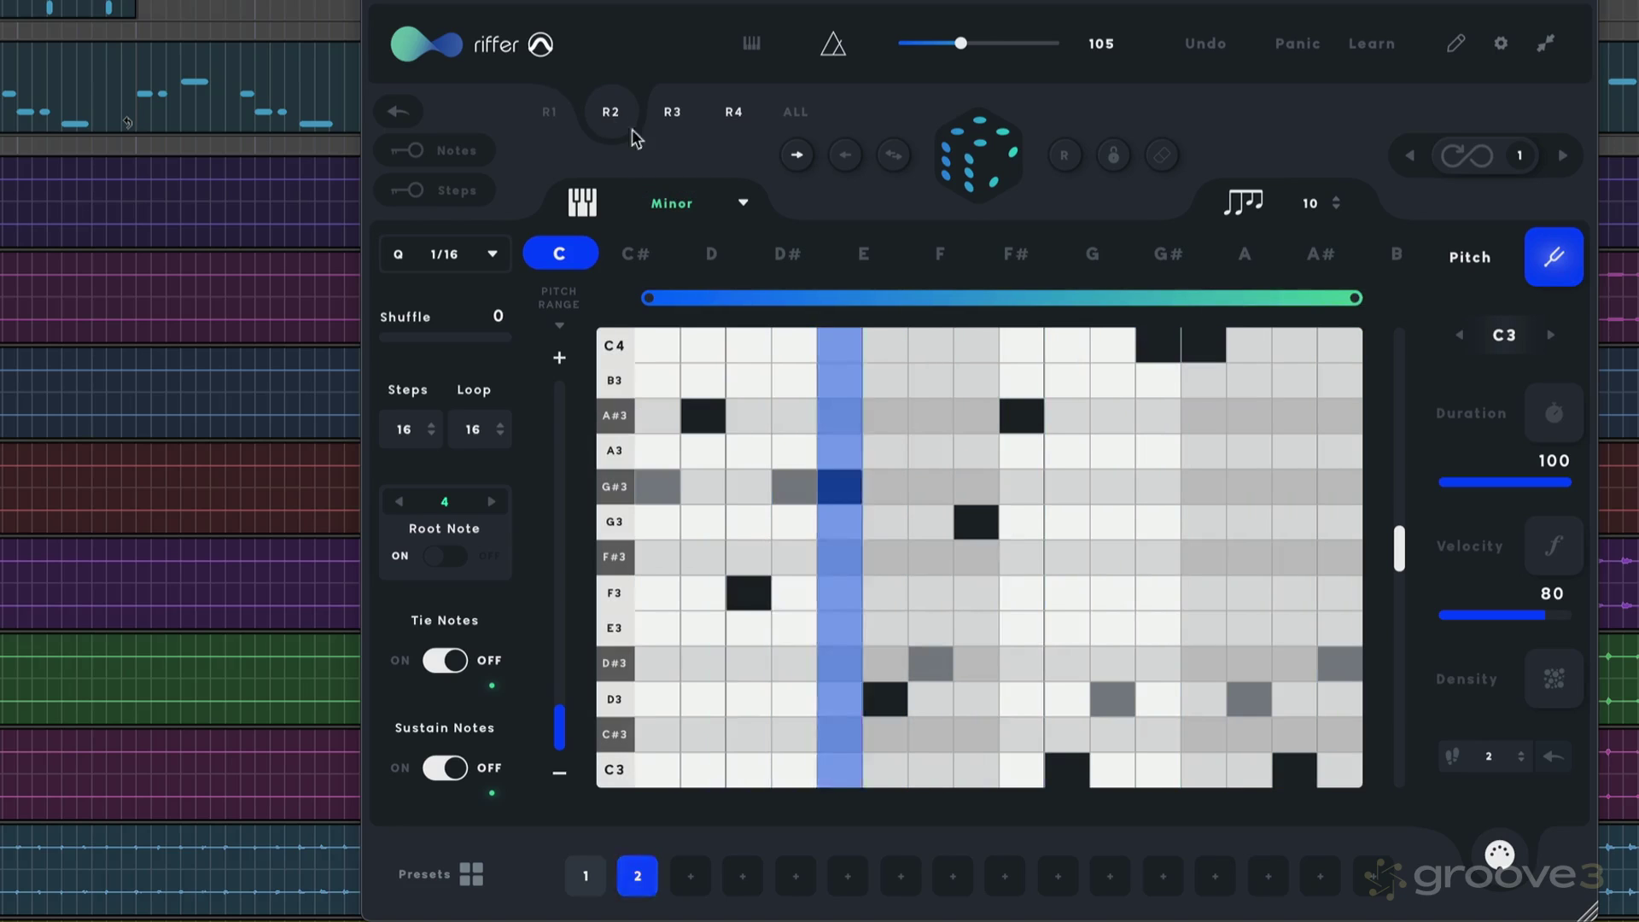
- Switch R2 to the Pentatonic Neutral scale, return to R1's 12-step loop, and stop playback
left_click(672, 207)
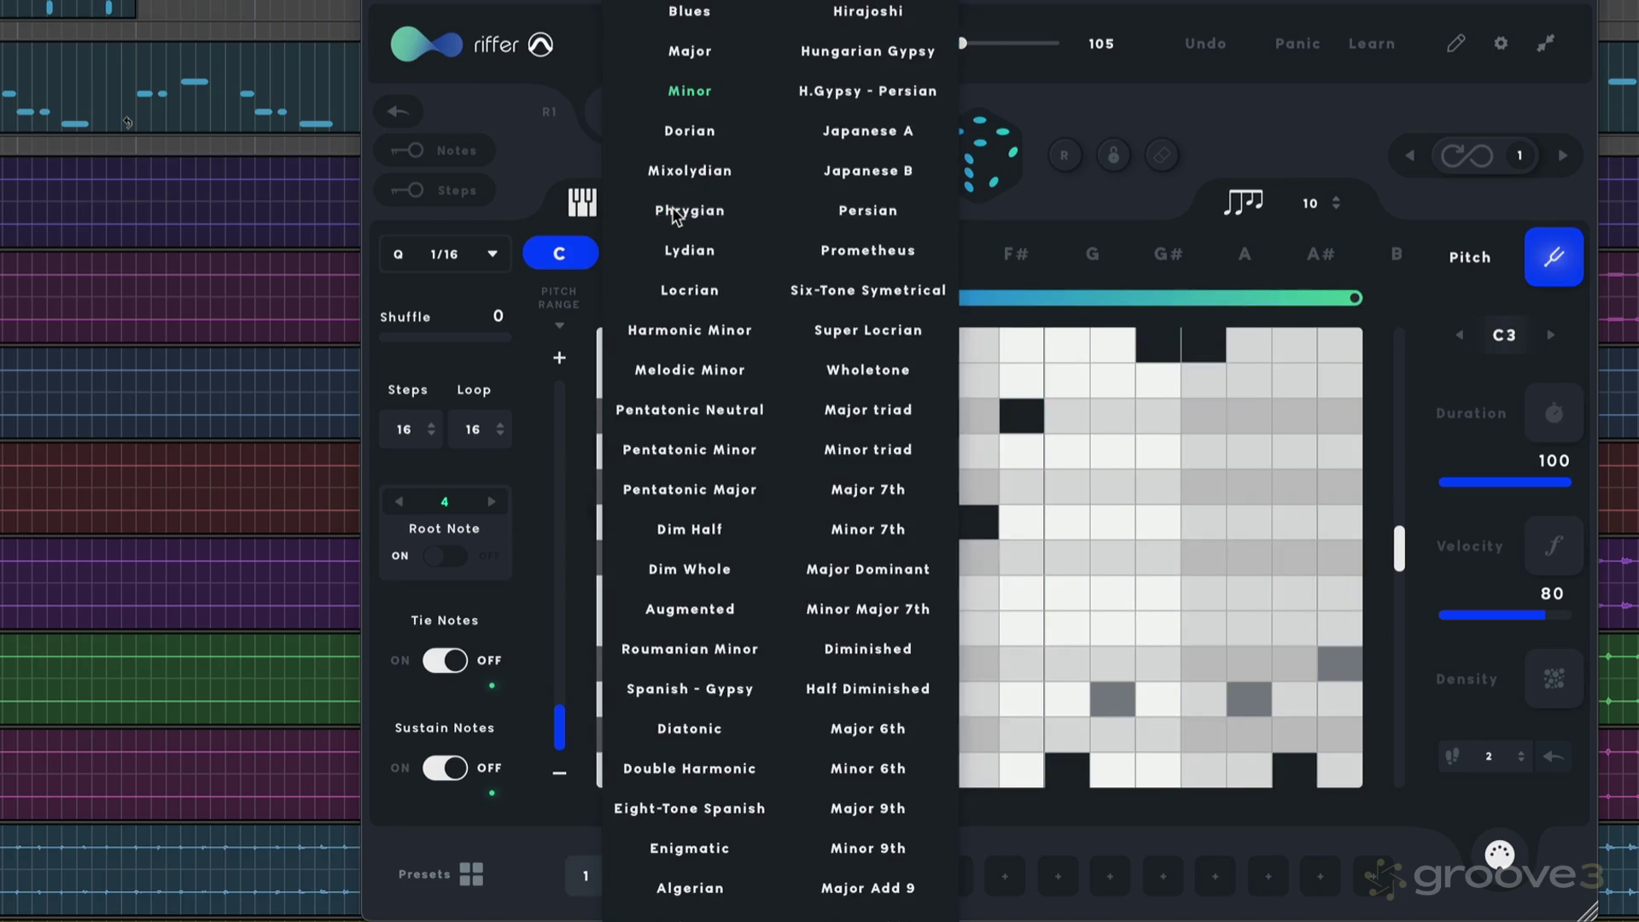
left_click(685, 410)
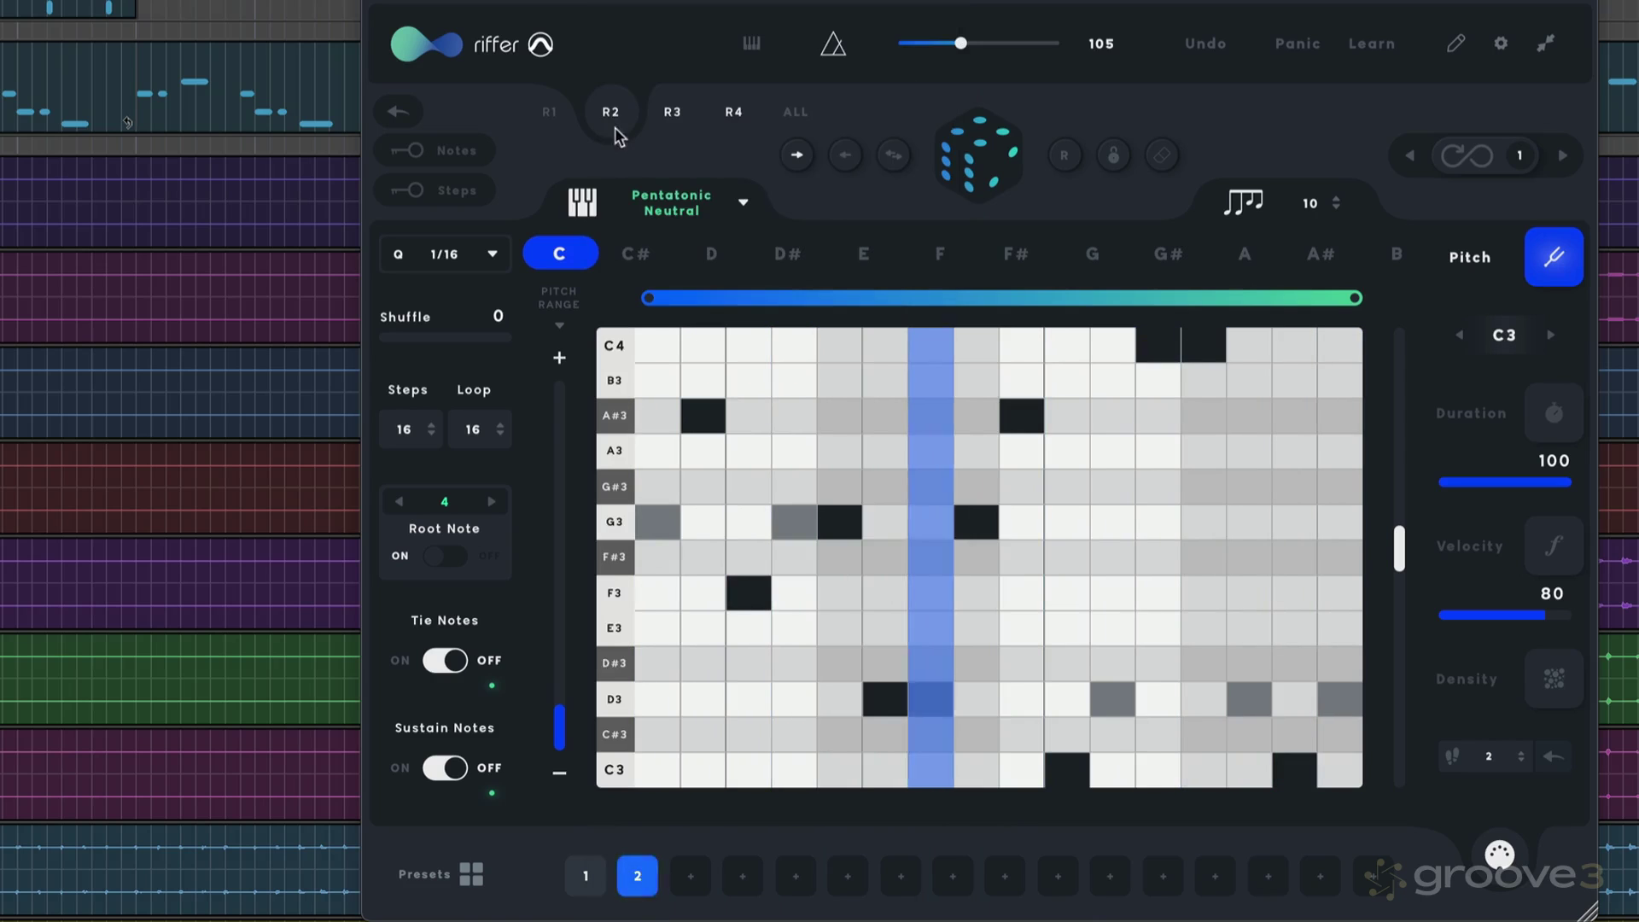
left_click(550, 109)
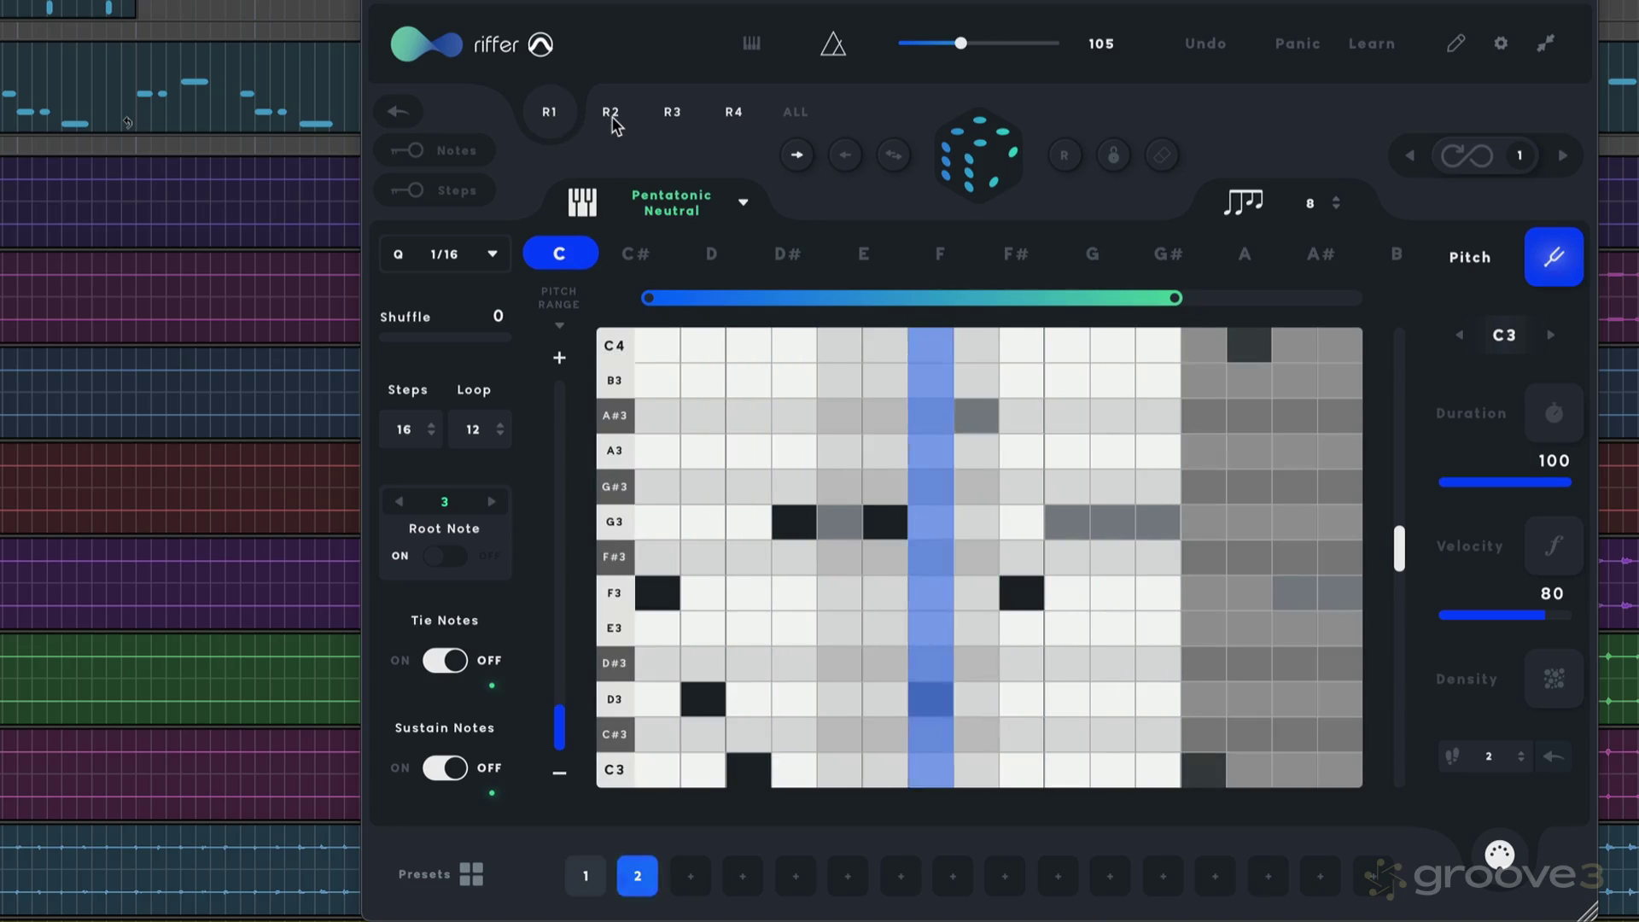
key("space")
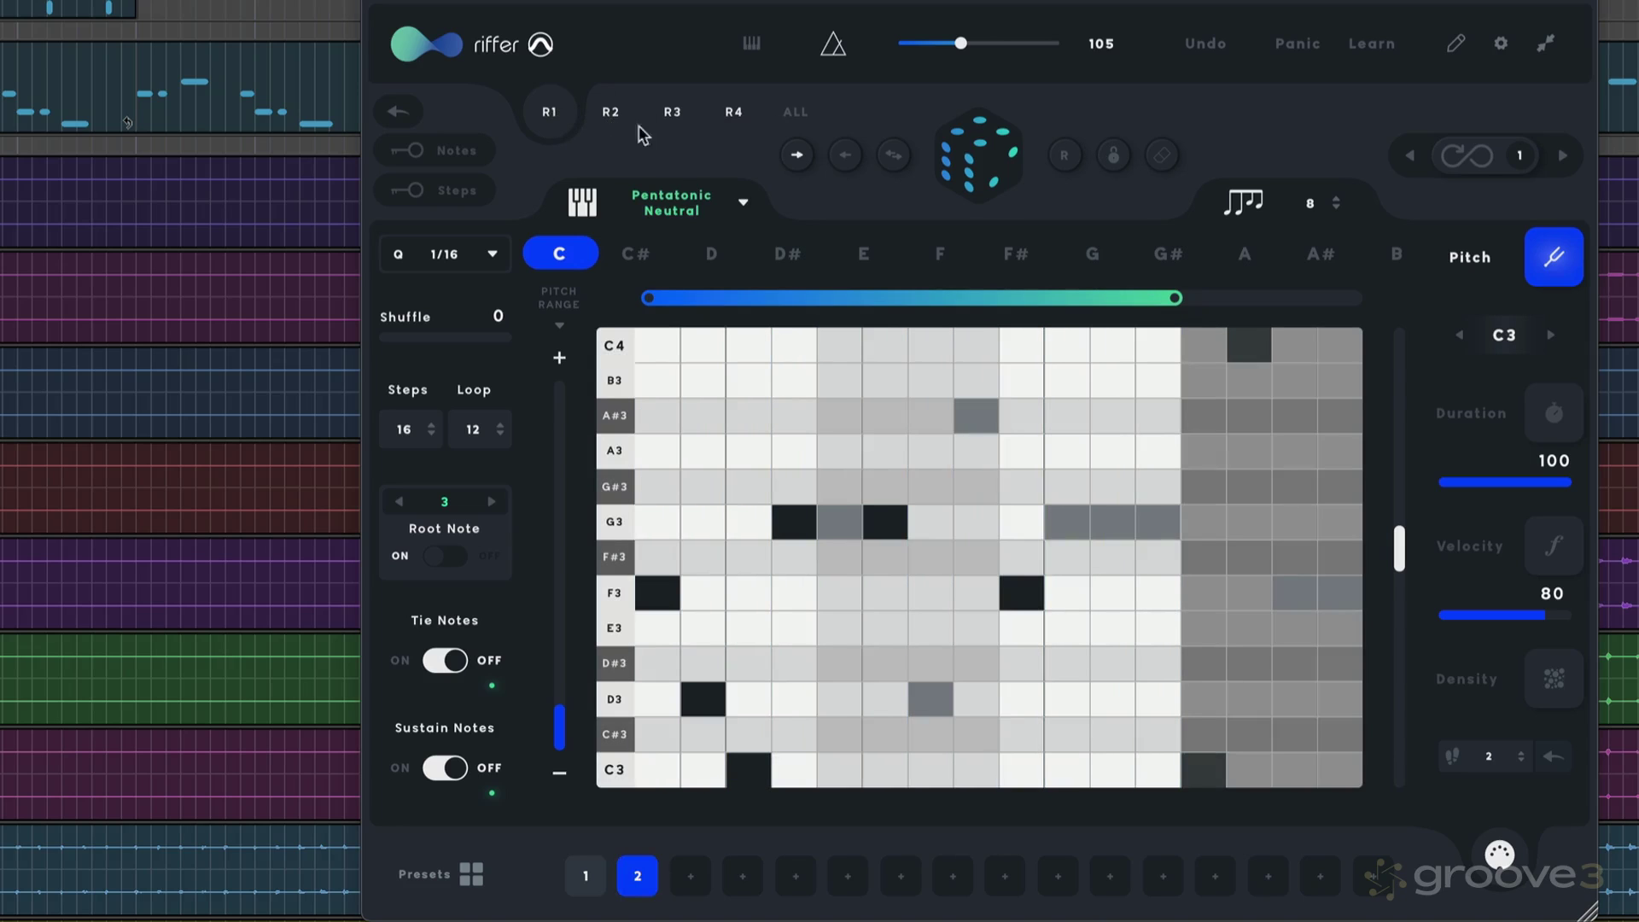
- Select the empty R3 riff and set its scale to Pentatonic Neutral
left_click(673, 113)
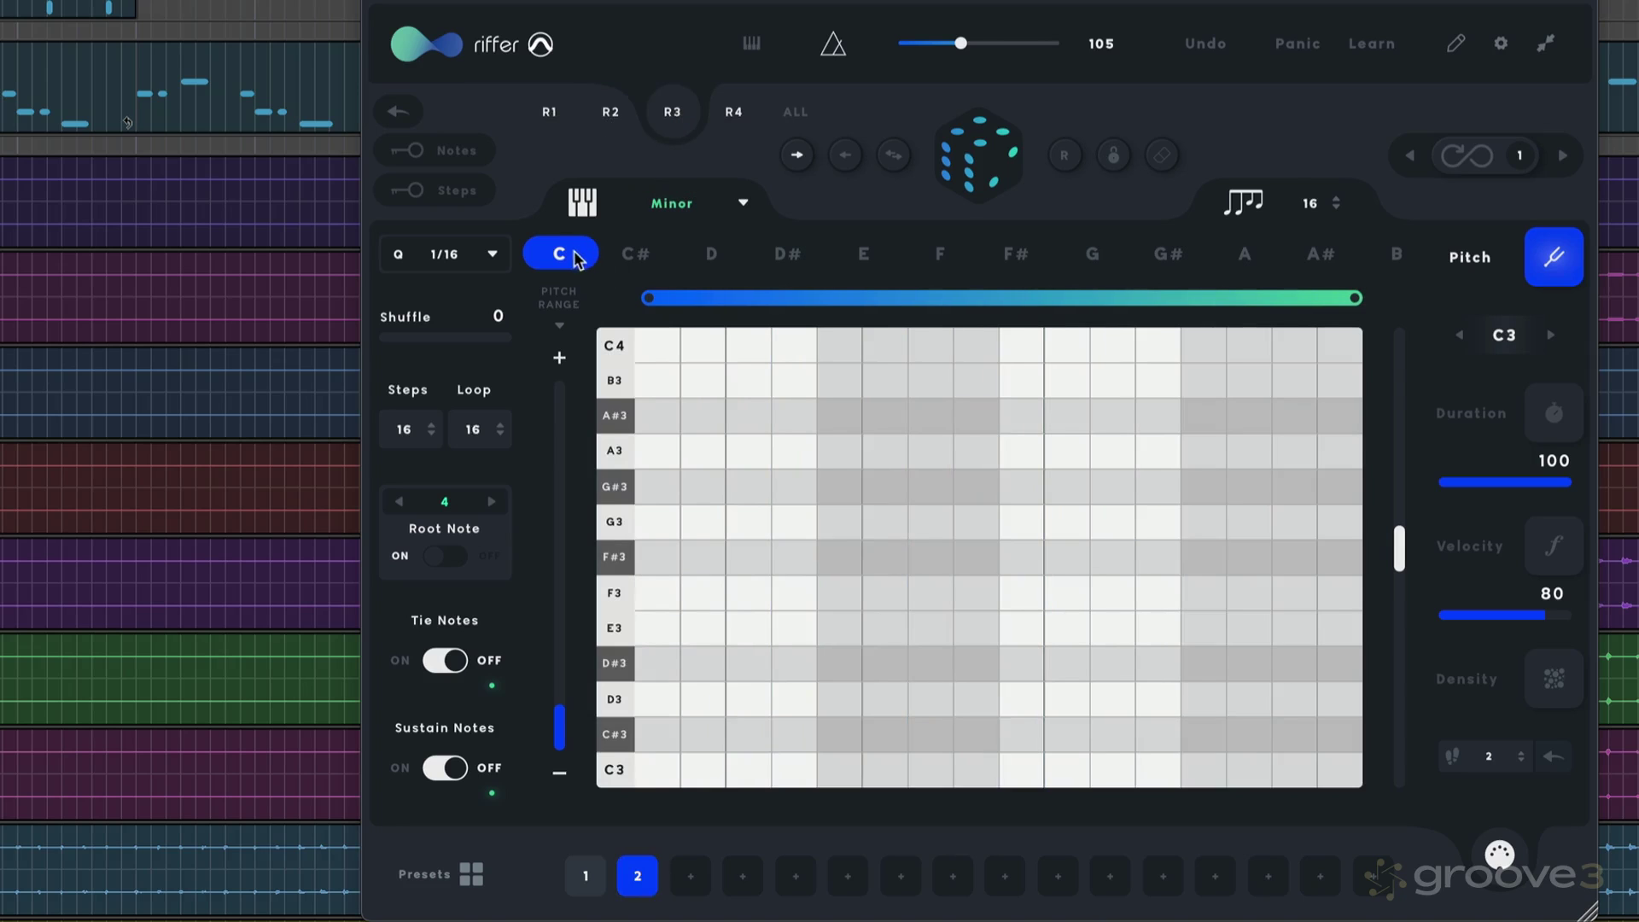
left_click(683, 220)
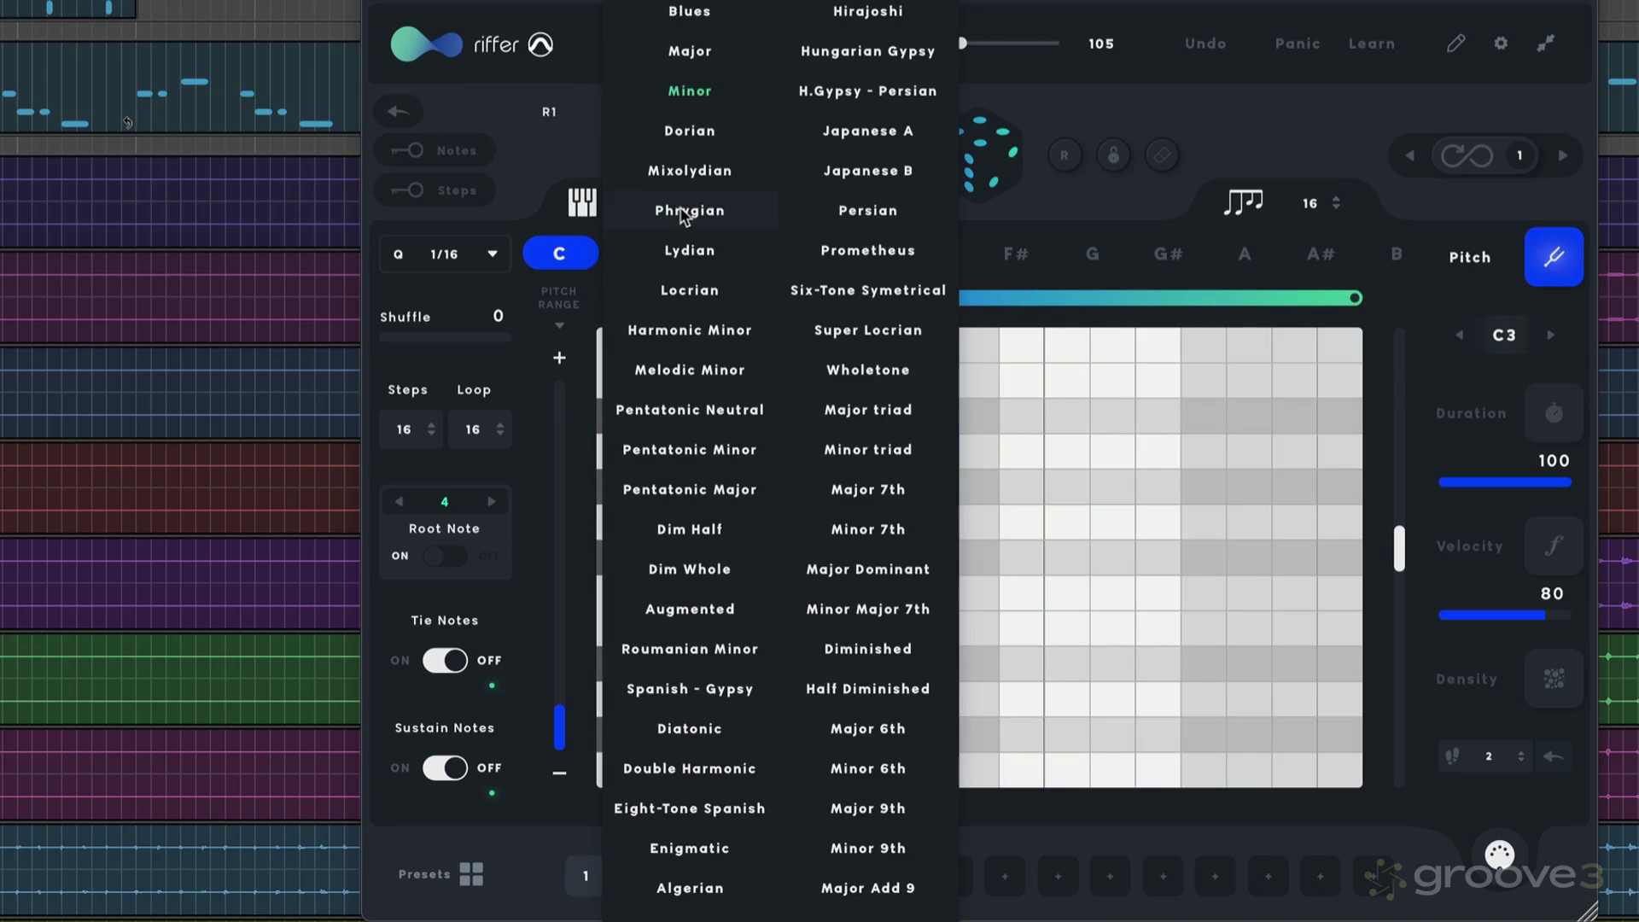
left_click(707, 409)
- Randomize R3, shorten its loop to 8 steps with 3 notes, and re-roll it
left_click(976, 164)
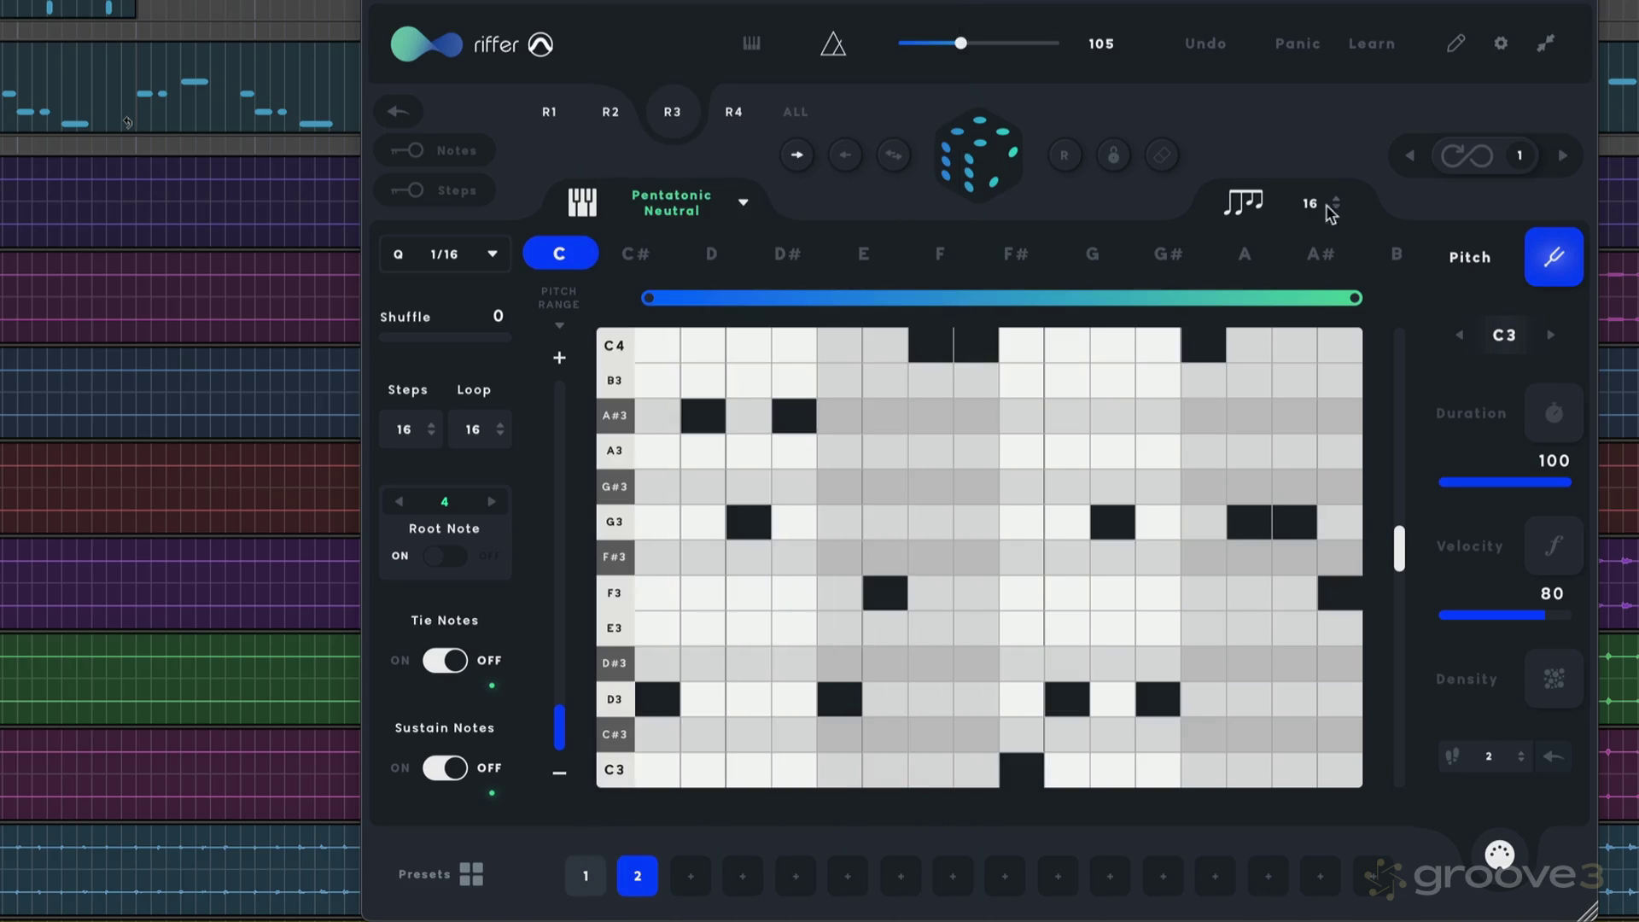
left_click_drag(1332, 205, 1295, 270)
left_click_drag(499, 434, 468, 495)
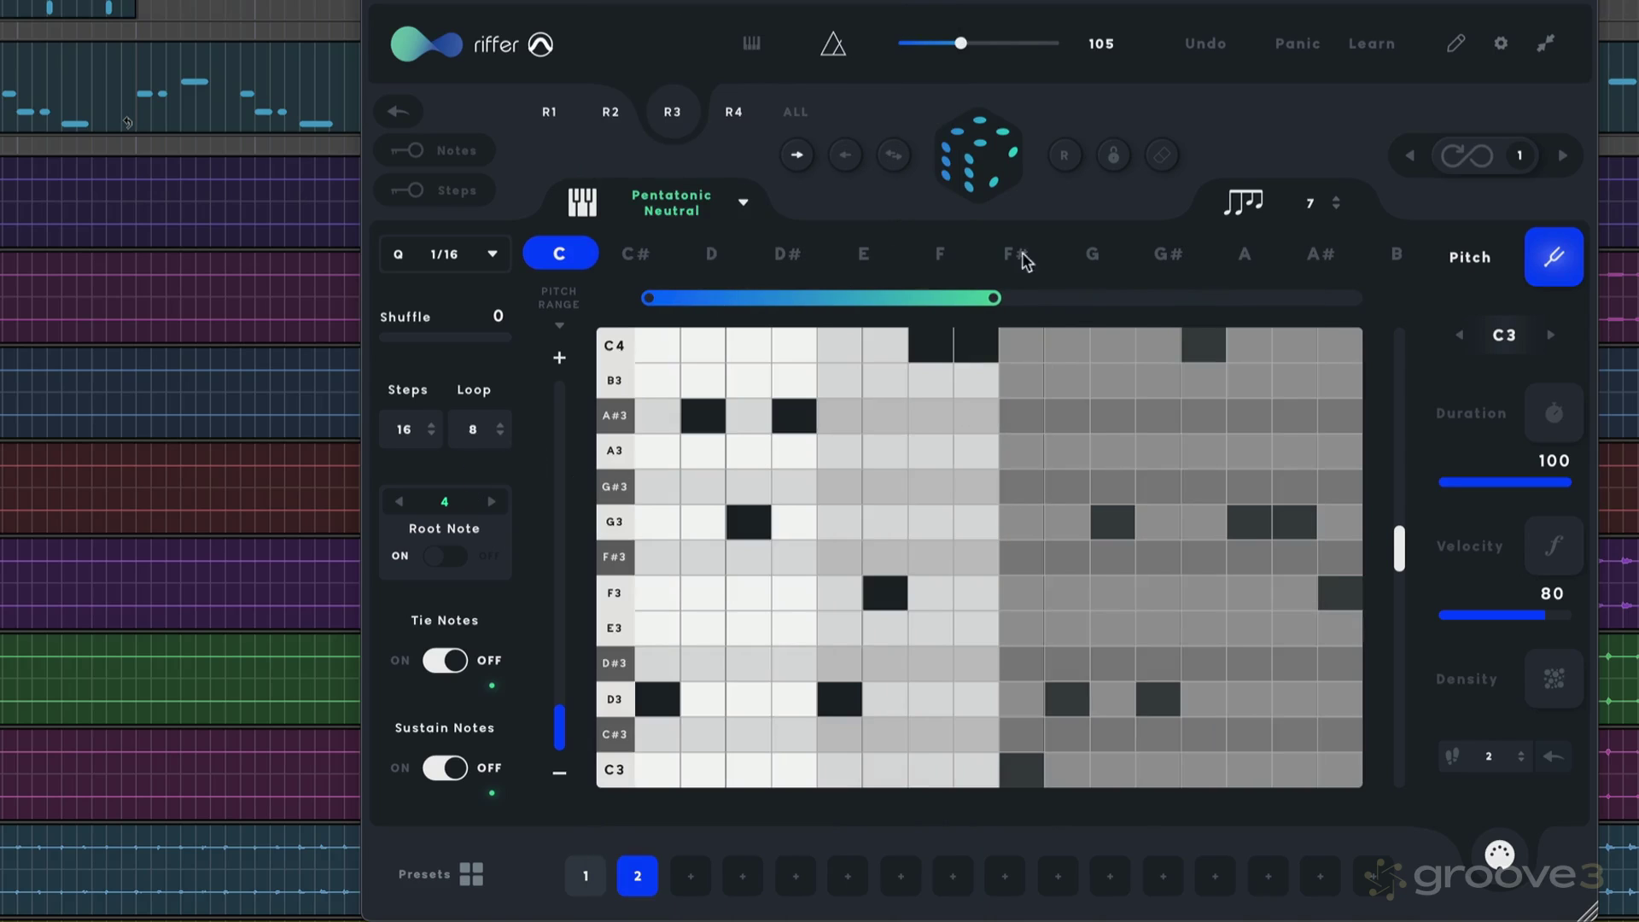
left_click_drag(1326, 205, 1295, 273)
left_click(980, 171)
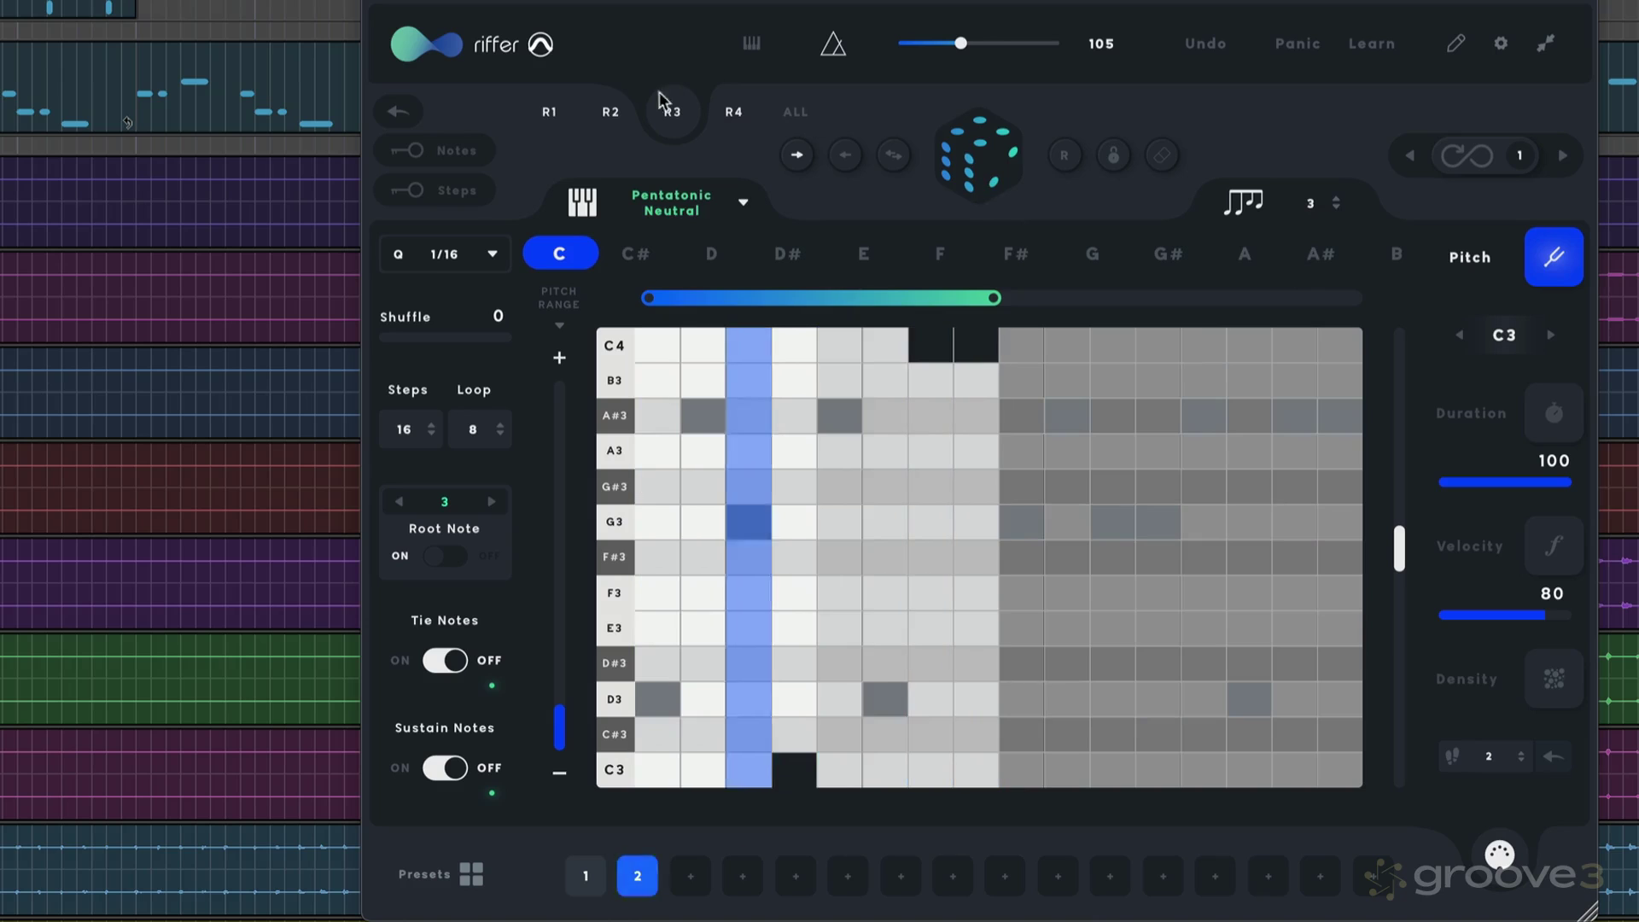
- Audition the R1, R2 and R3 riffs in turn, then stop playback
left_click(611, 112)
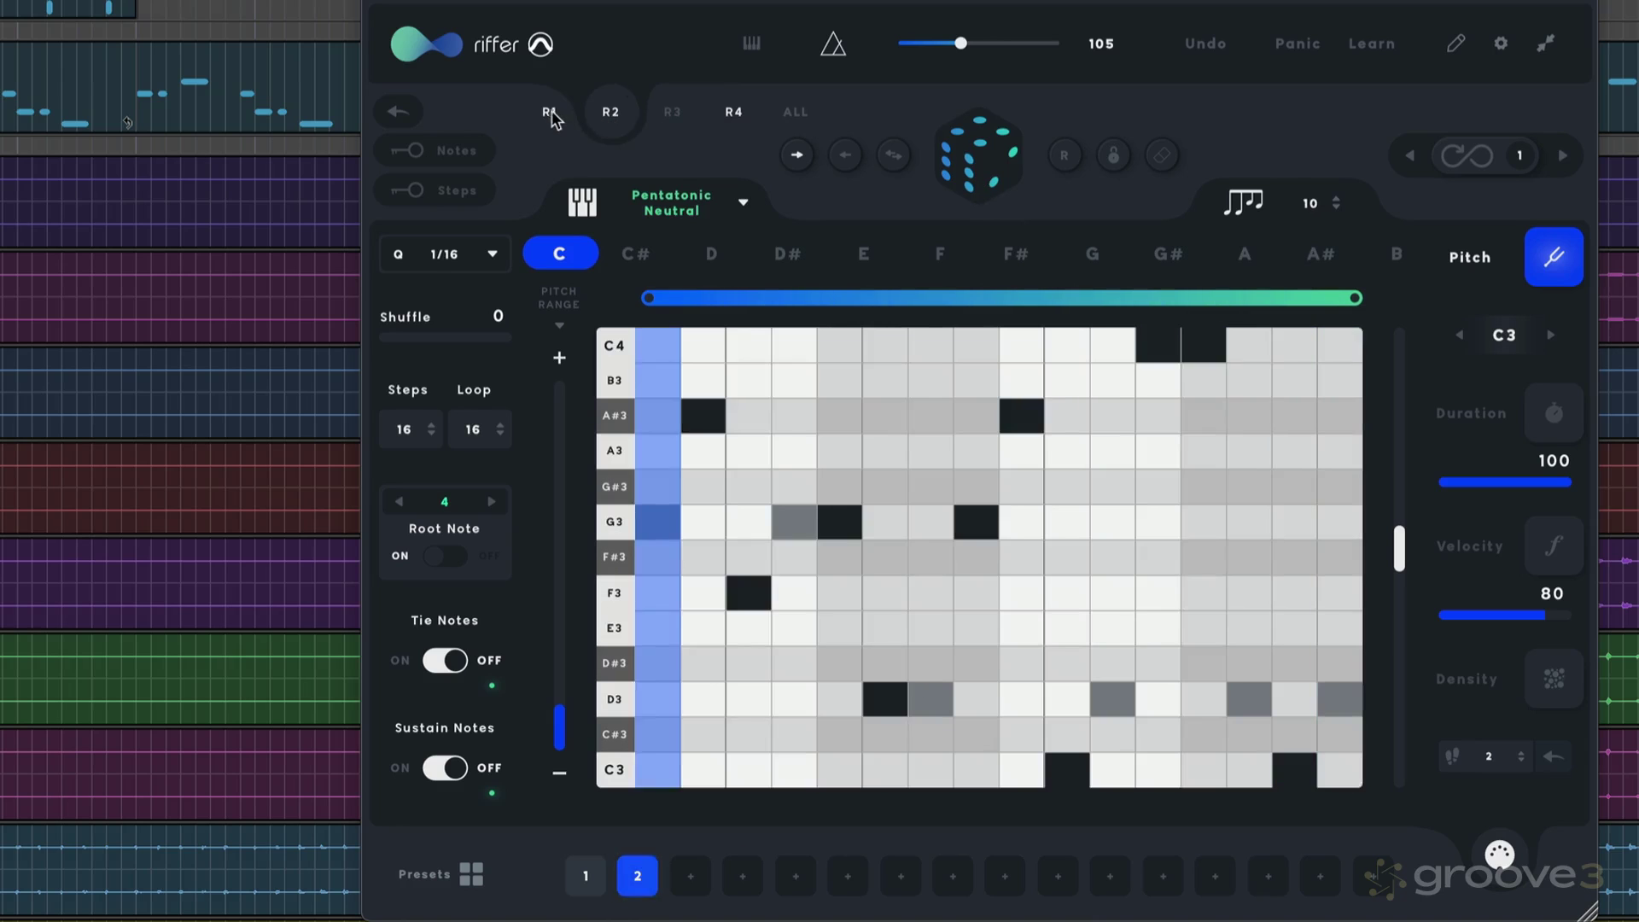
left_click(551, 111)
left_click(613, 112)
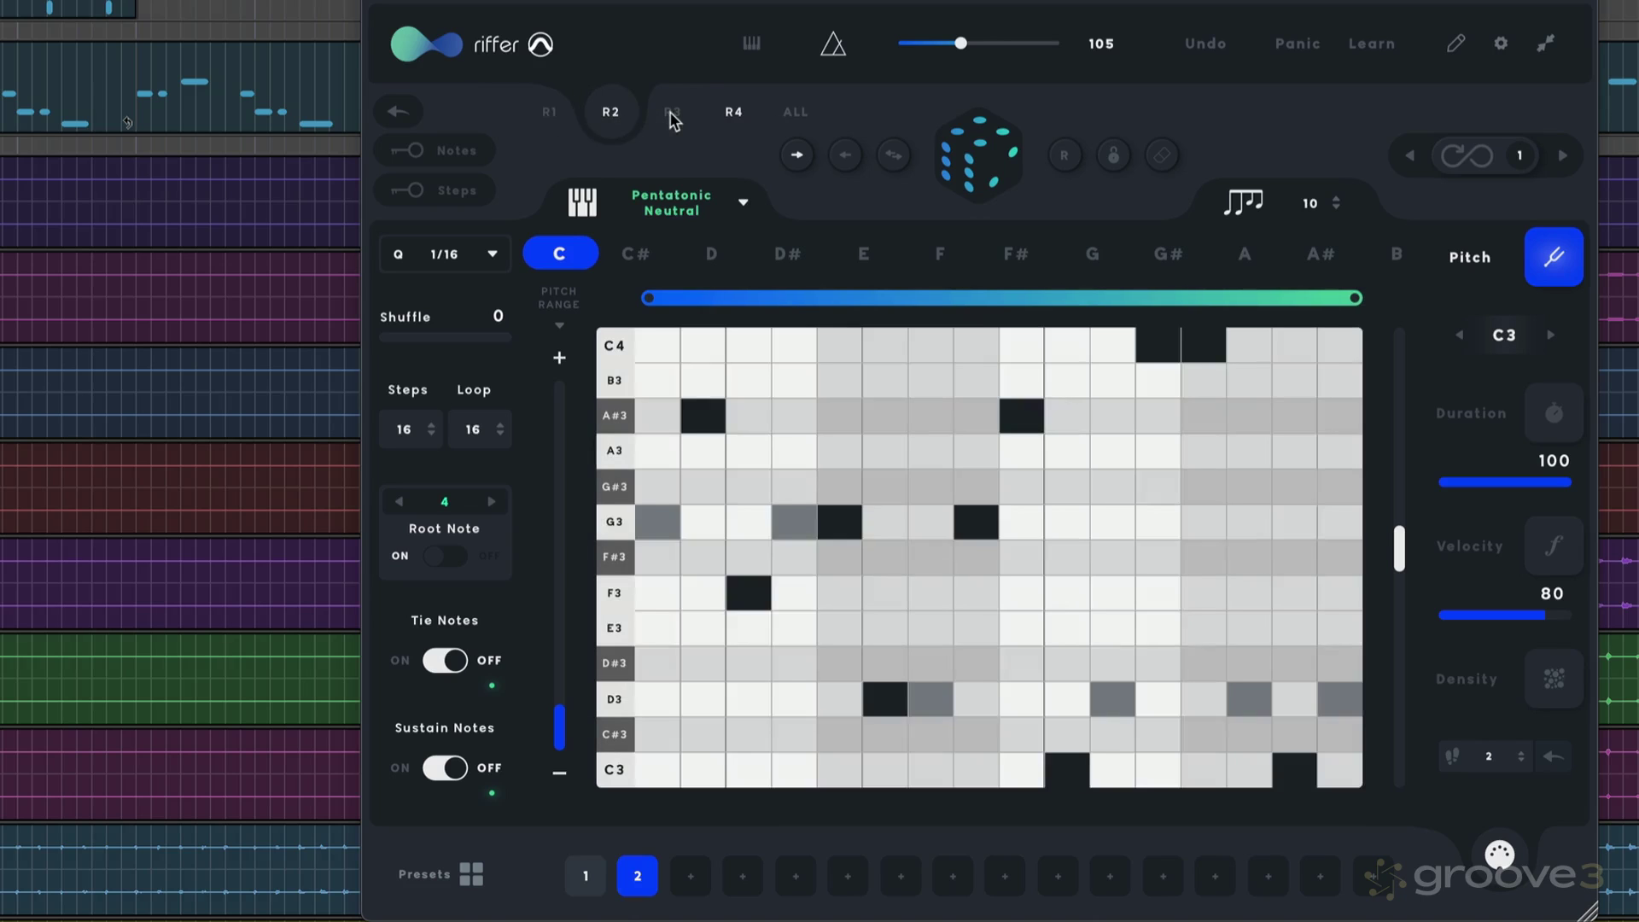
left_click(655, 120)
left_click(611, 114)
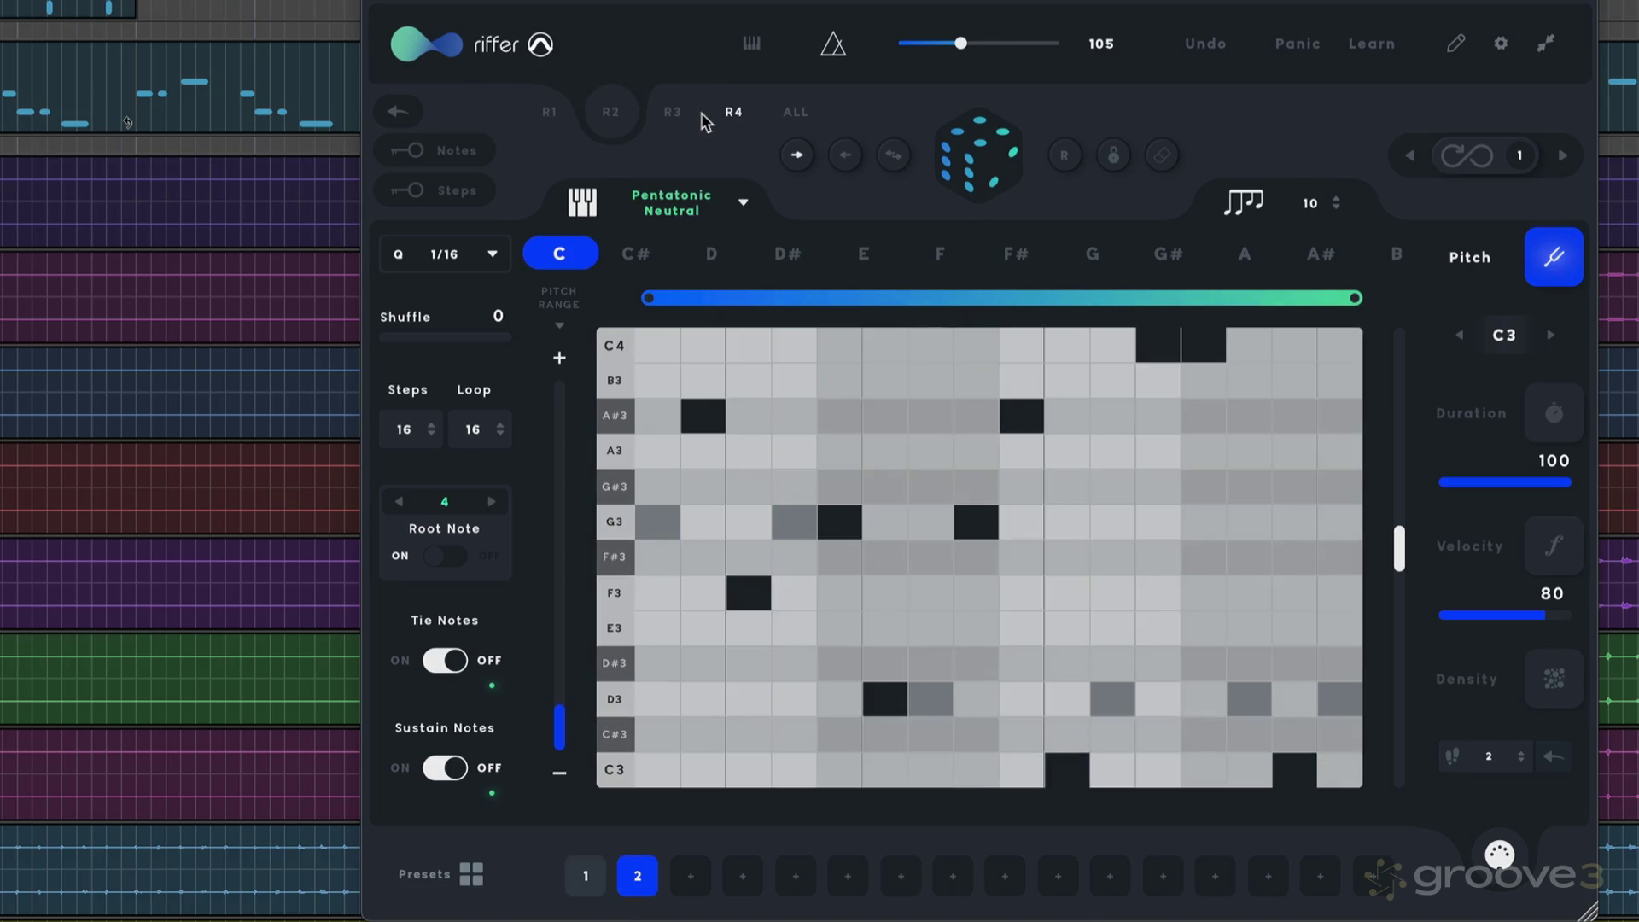
left_click(674, 116)
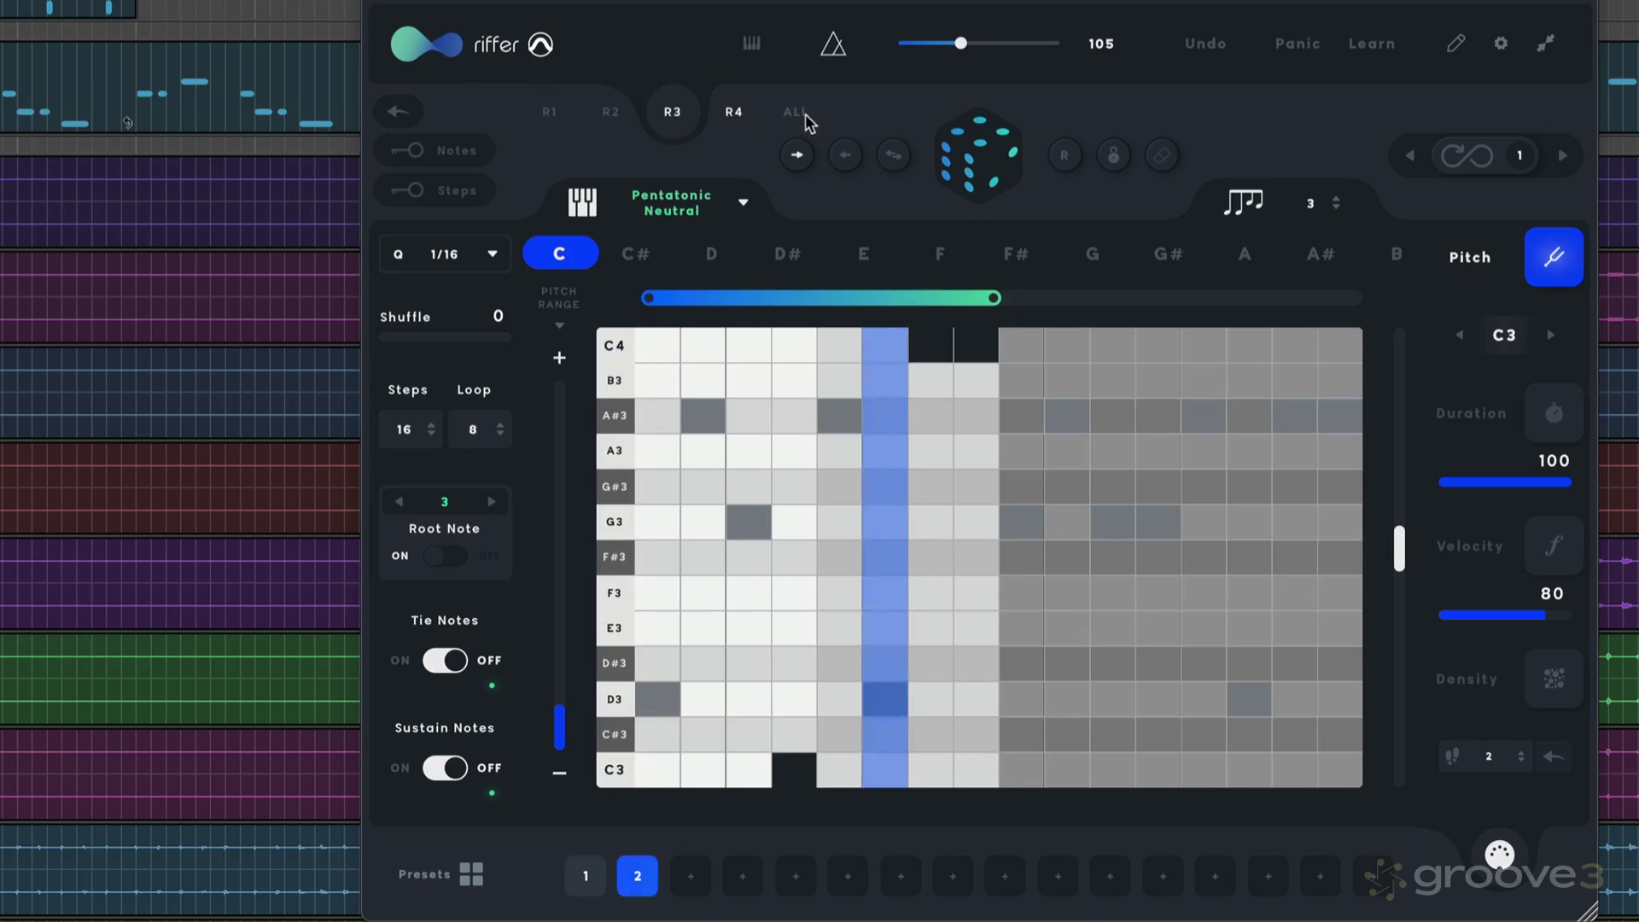
key("space")
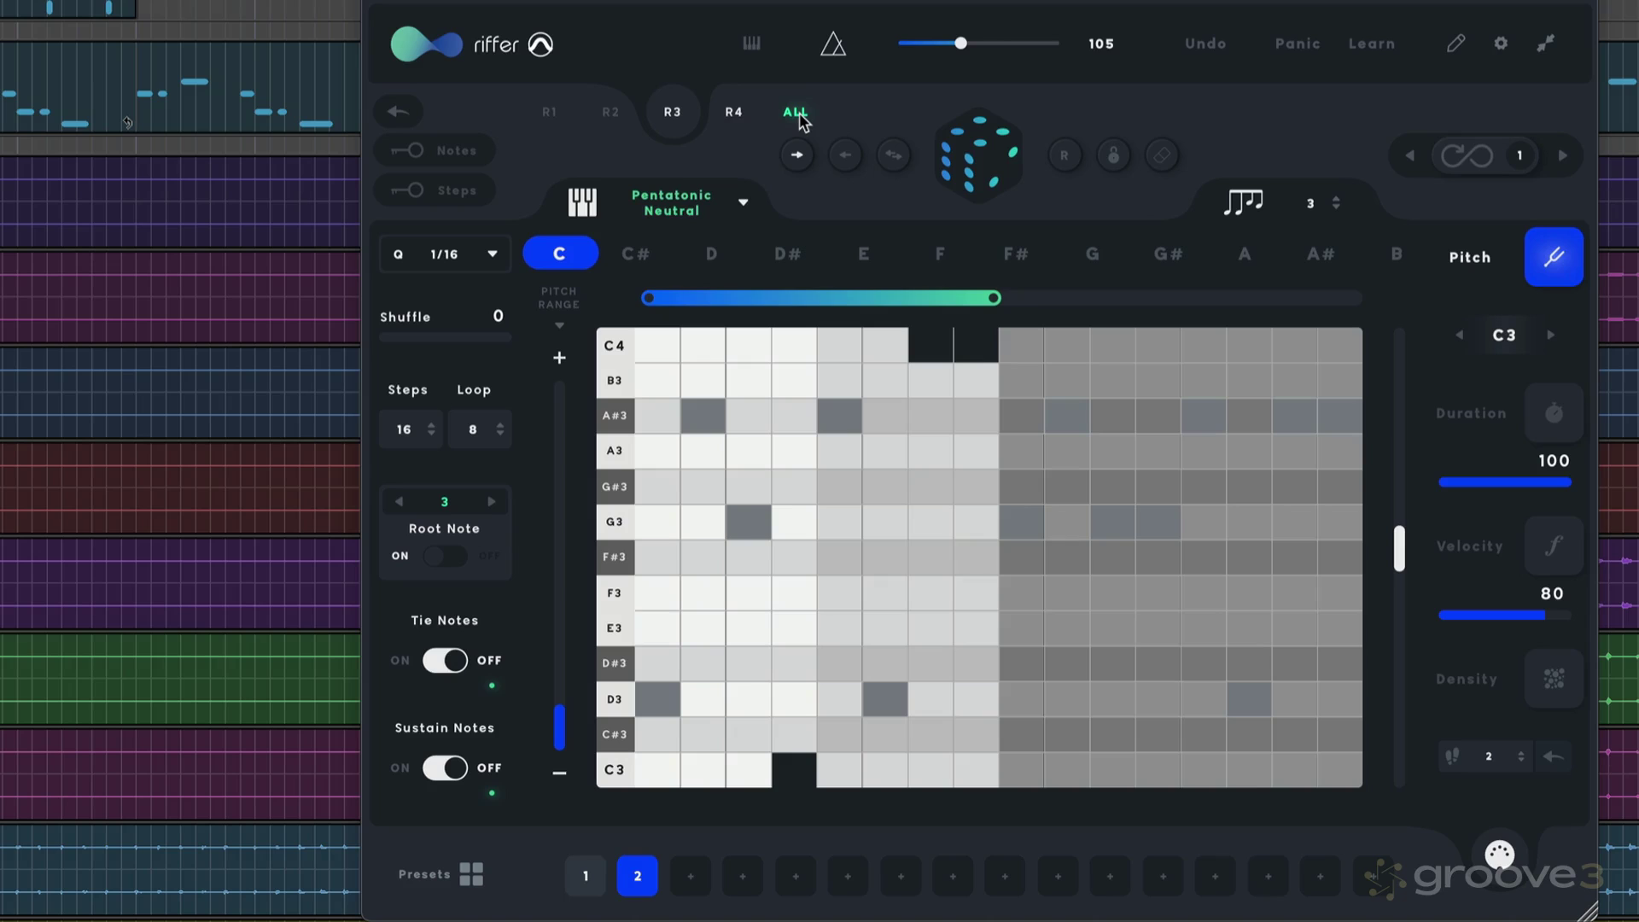
- Play the layered riffs together, ending on R1's 12-step riff
key("space")
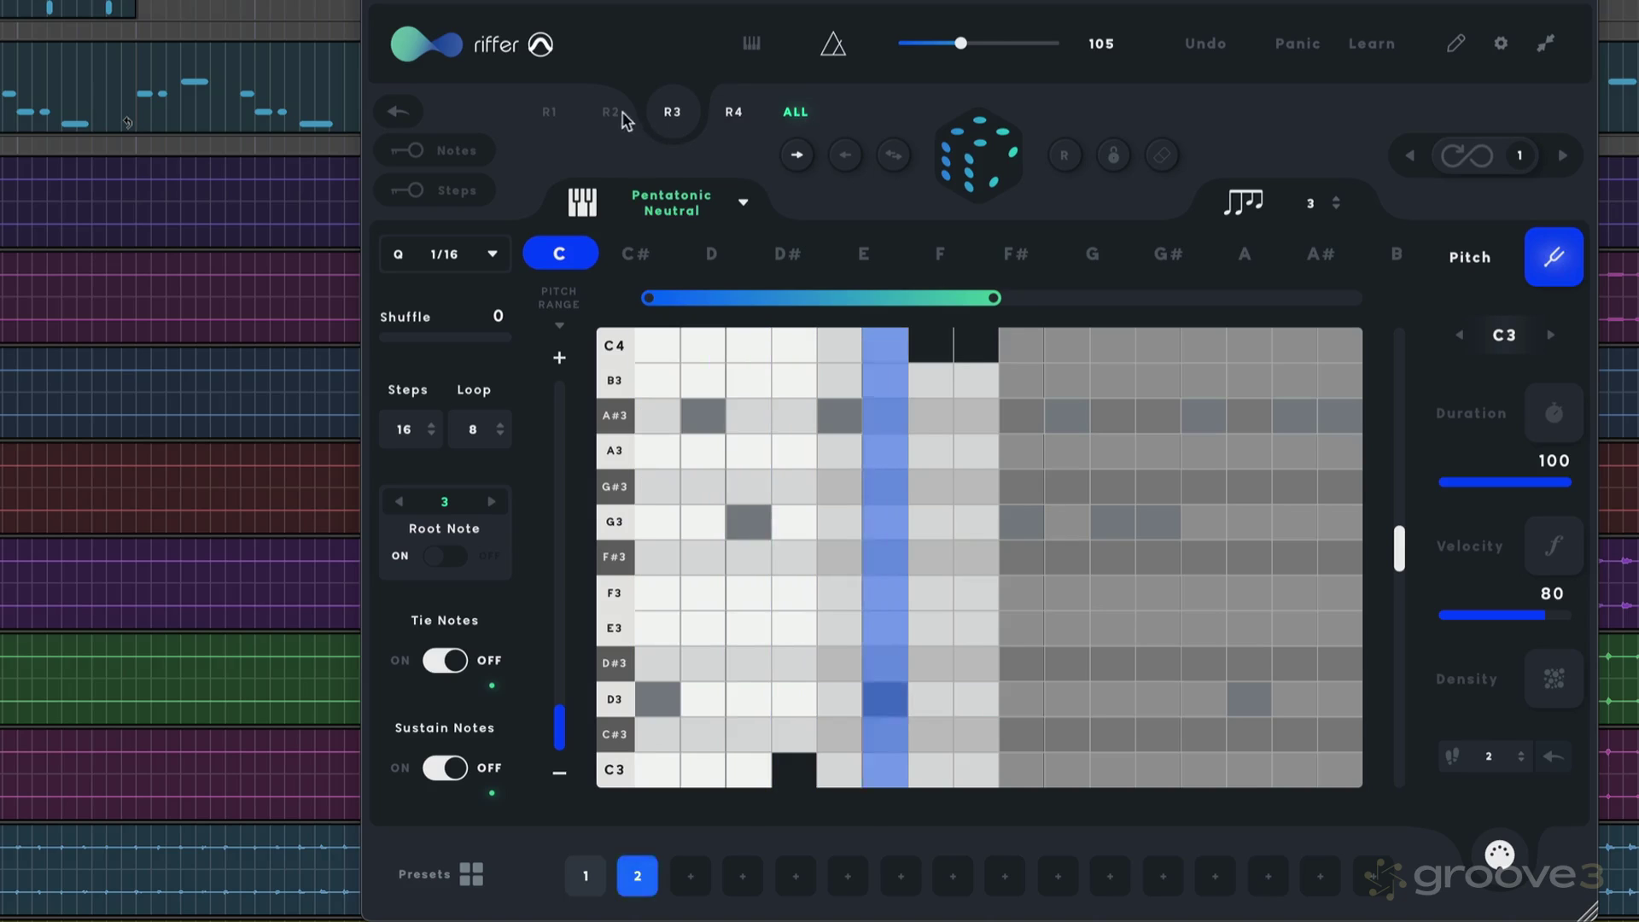
left_click(612, 118)
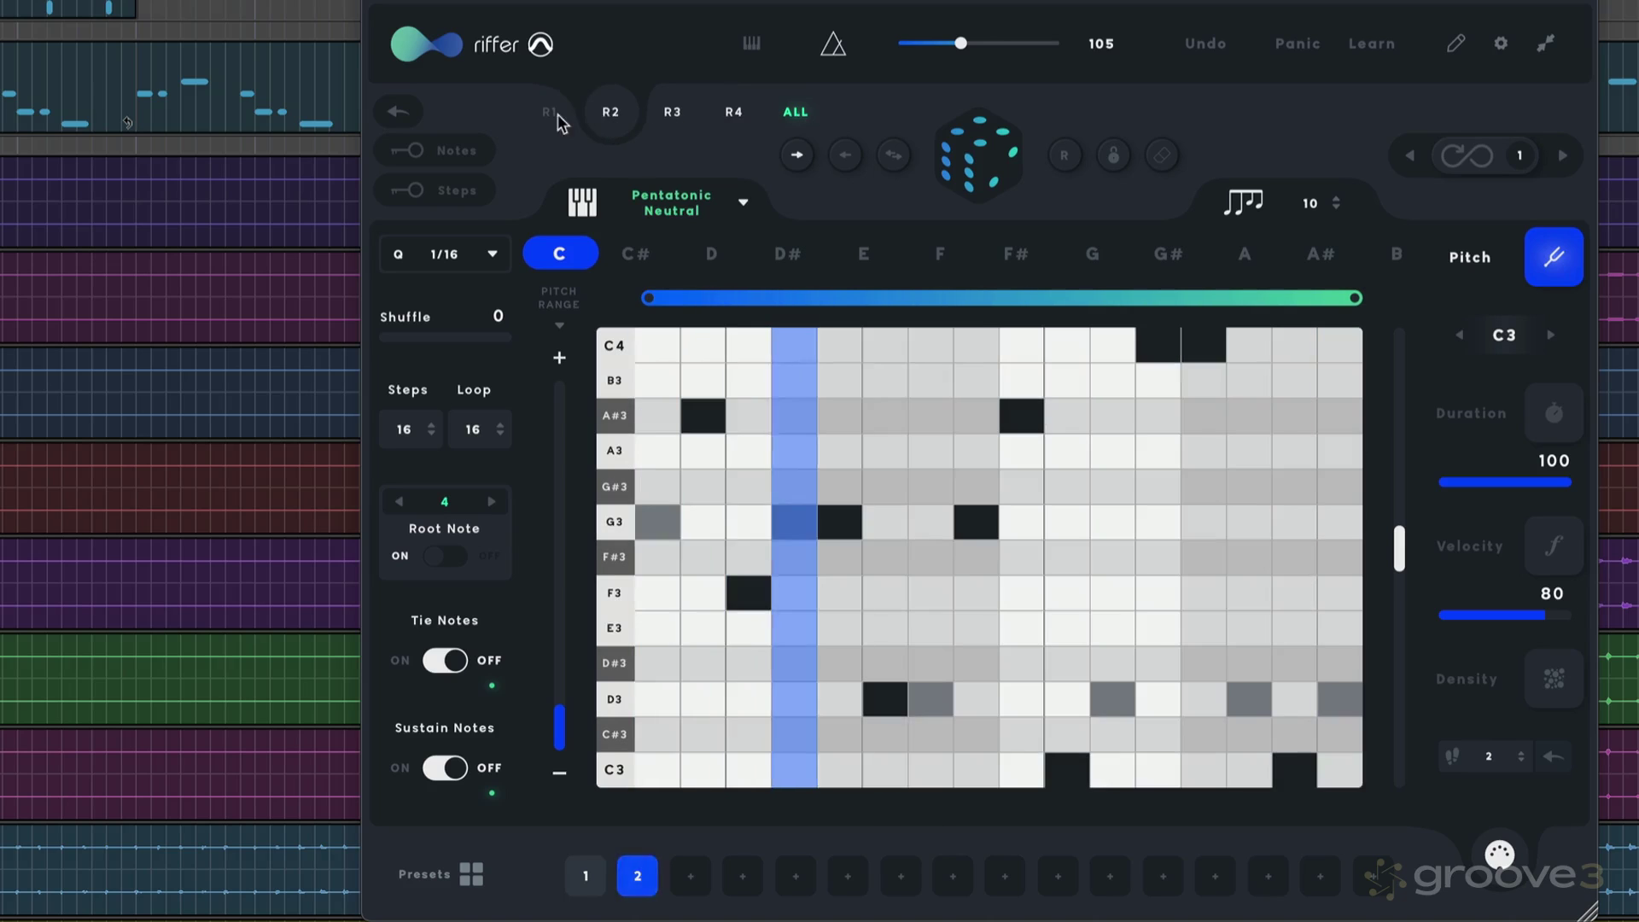
left_click(547, 114)
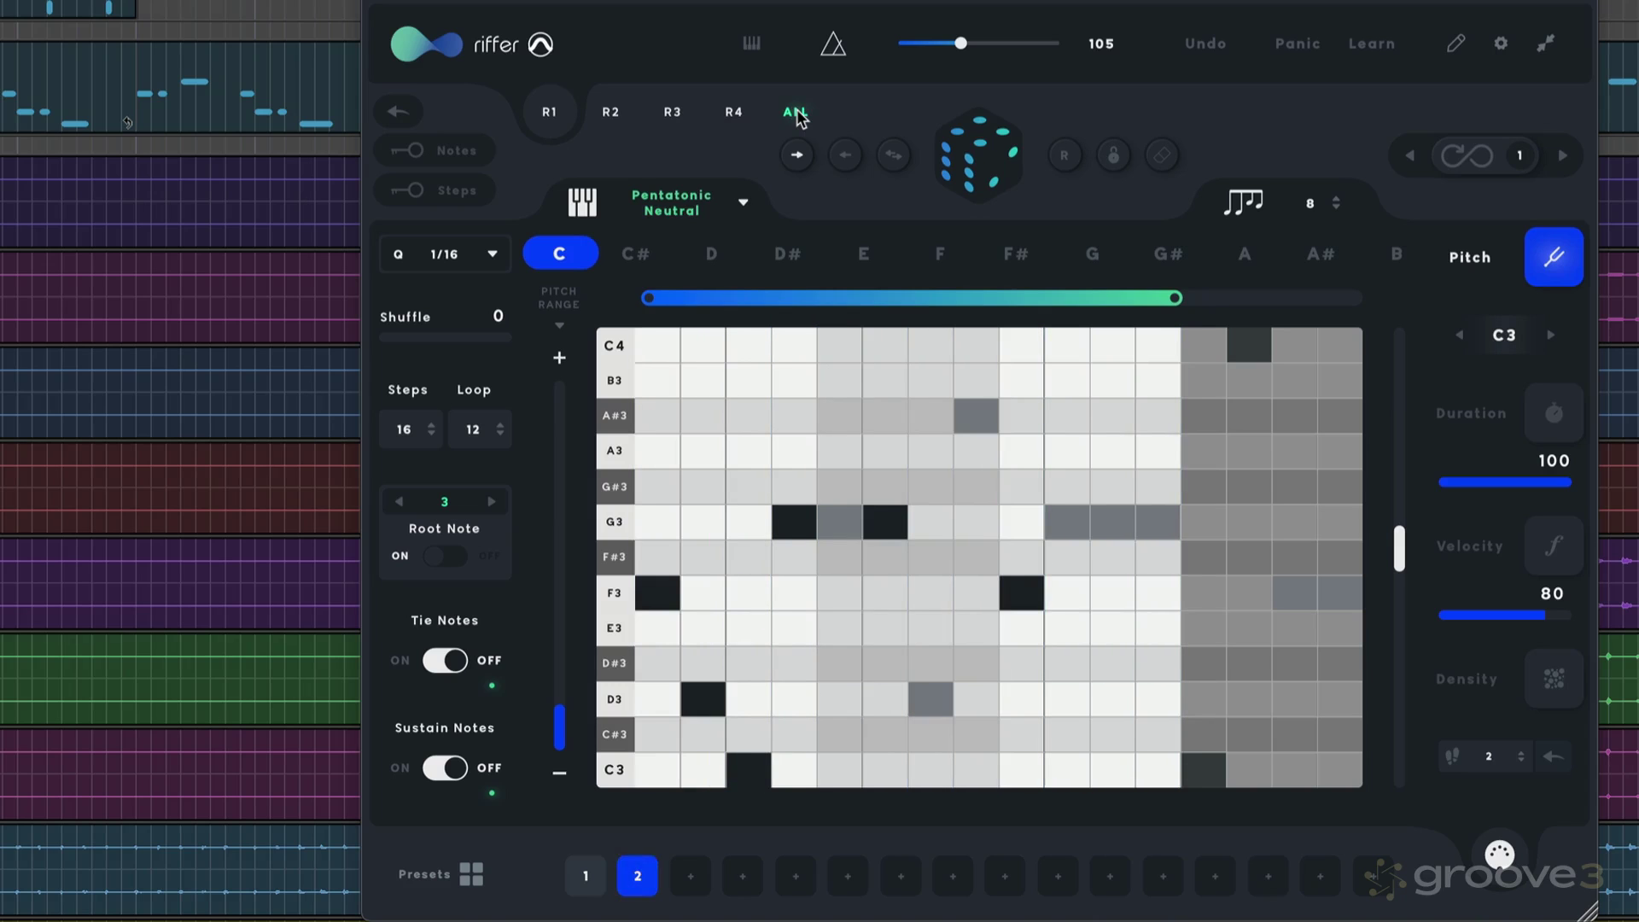
- Re-randomize R1, then show the presets panel with EK 01 and EK 02 in slots 1–2
left_click(795, 115)
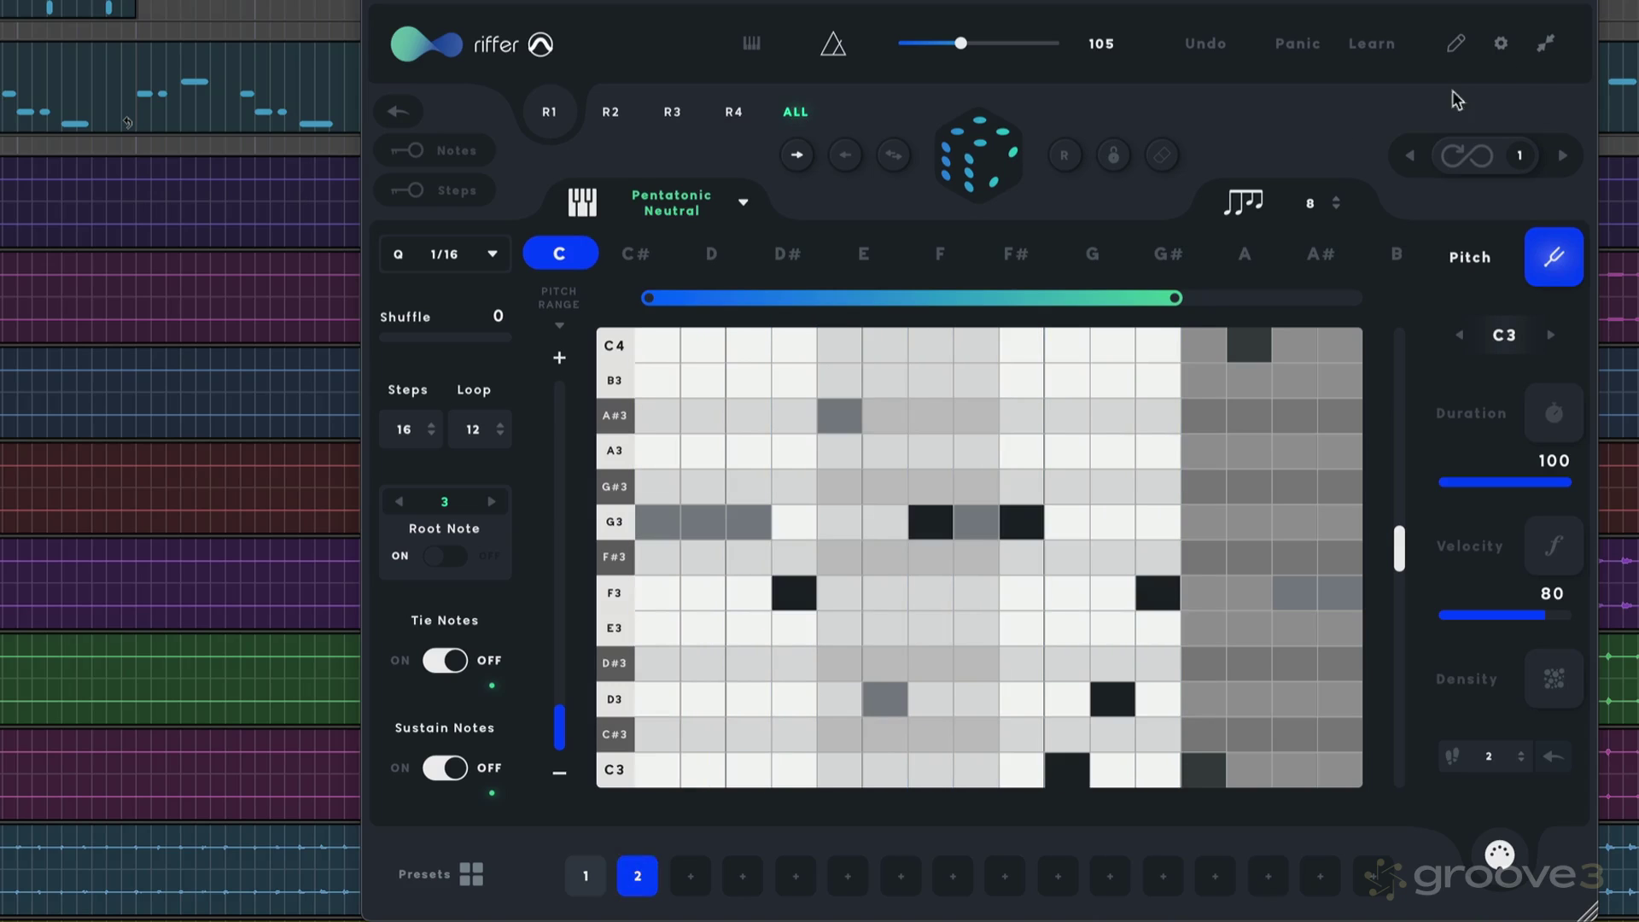
left_click(1455, 47)
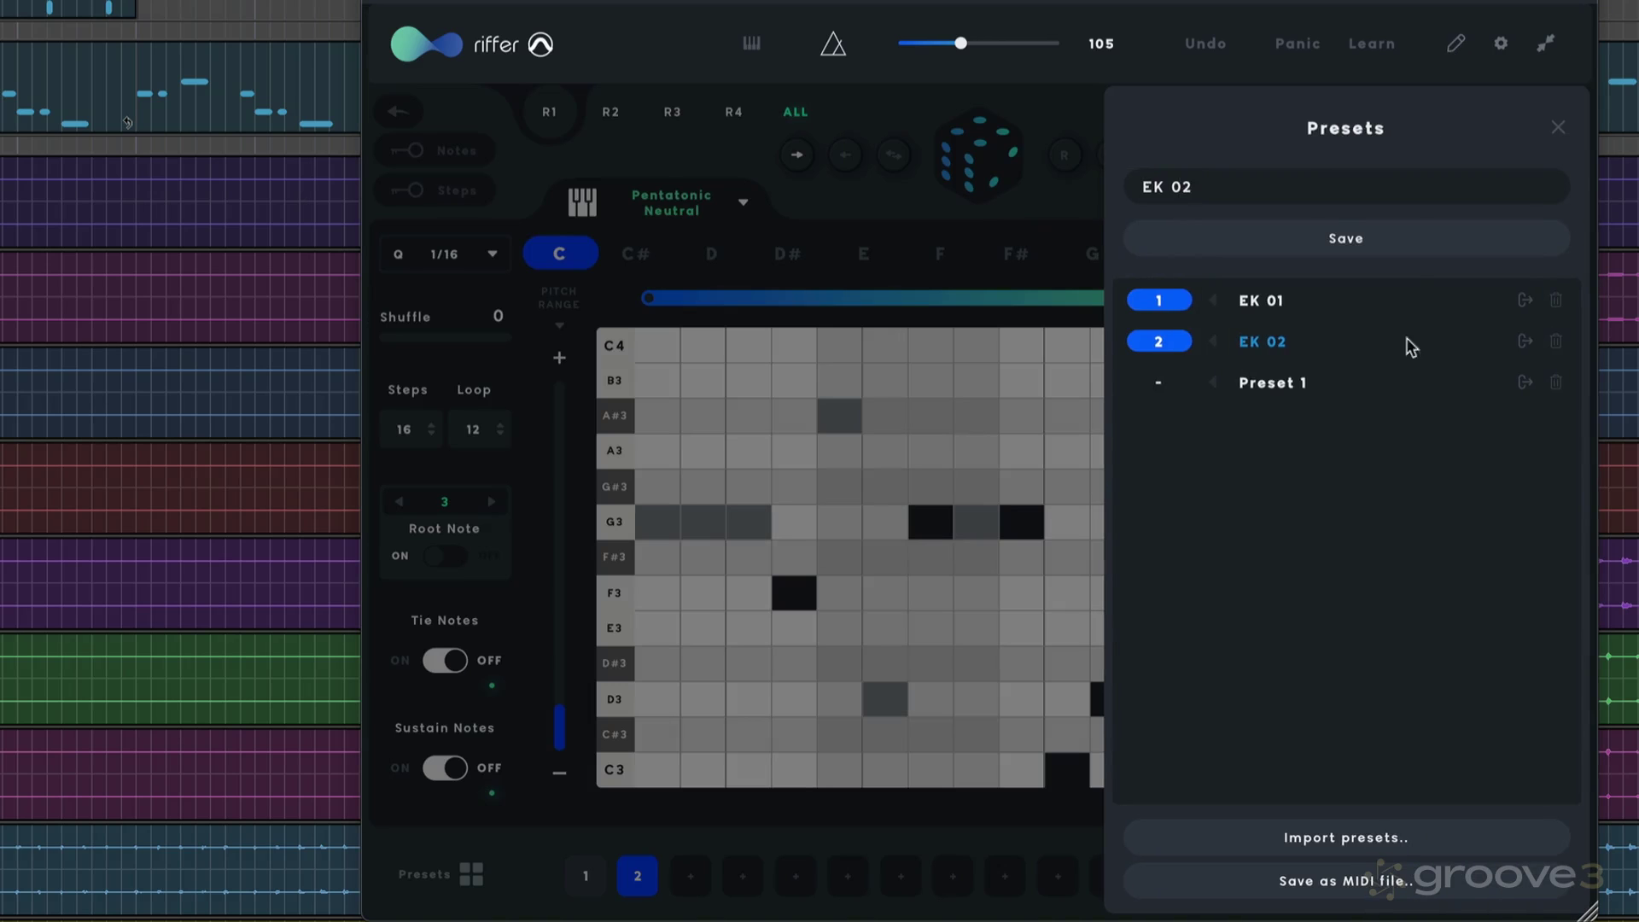